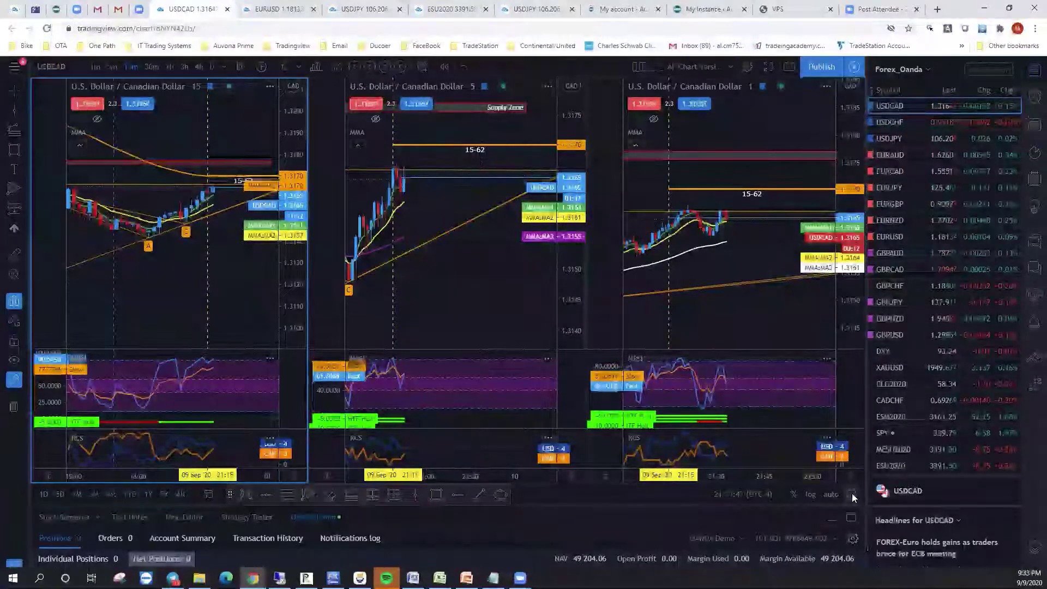
Maximise the 15-minute USDCAD chart and move the triangle pattern's point B onto the swing high candle beside it
key("alt+Return")
left_click_drag(764, 147, 624, 232)
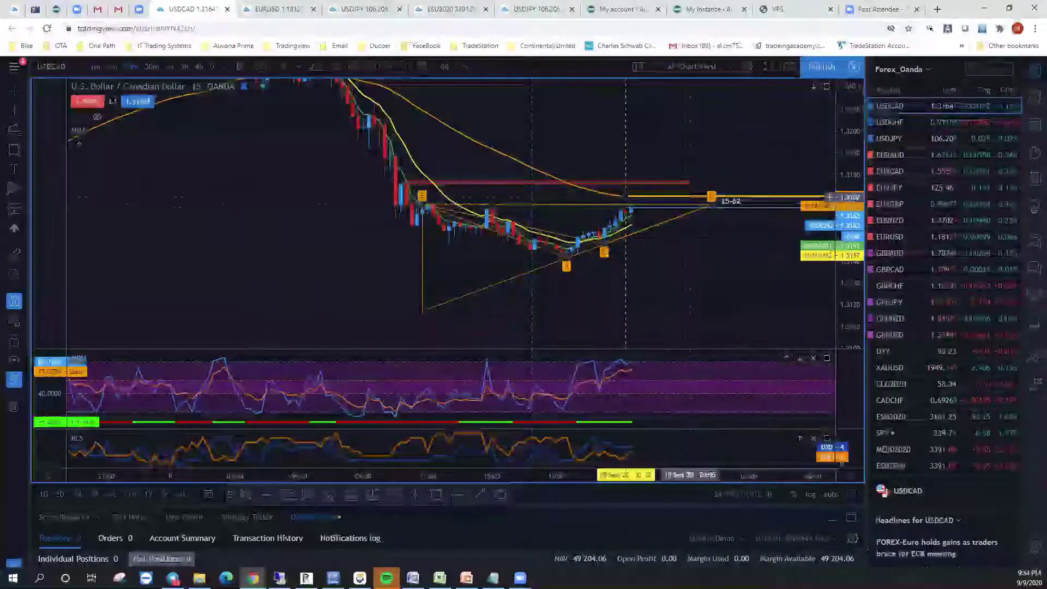
left_click_drag(842, 188, 764, 199)
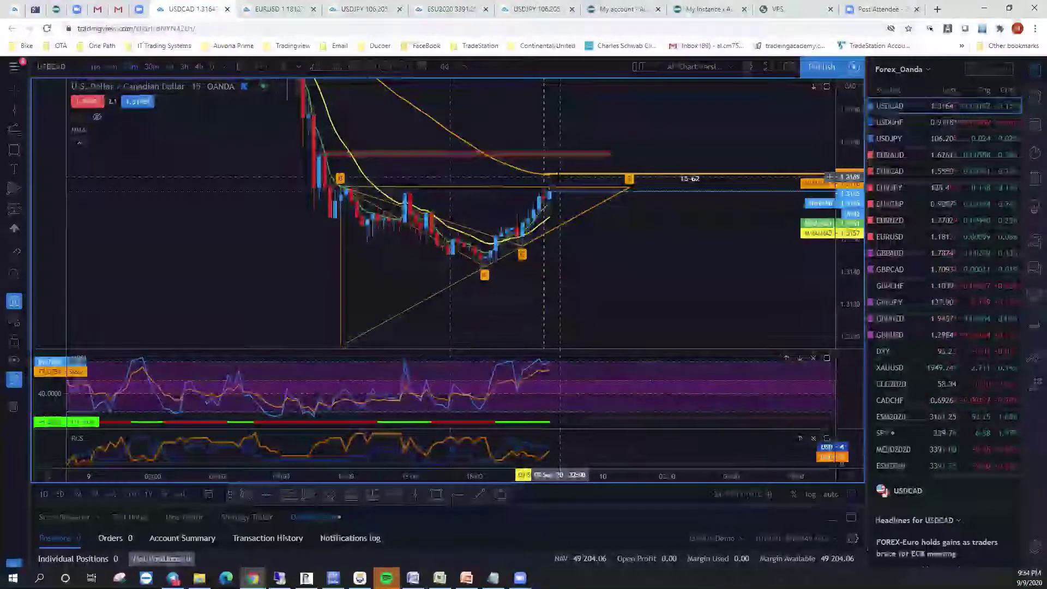
left_click(560, 176)
left_click_drag(562, 177, 563, 174)
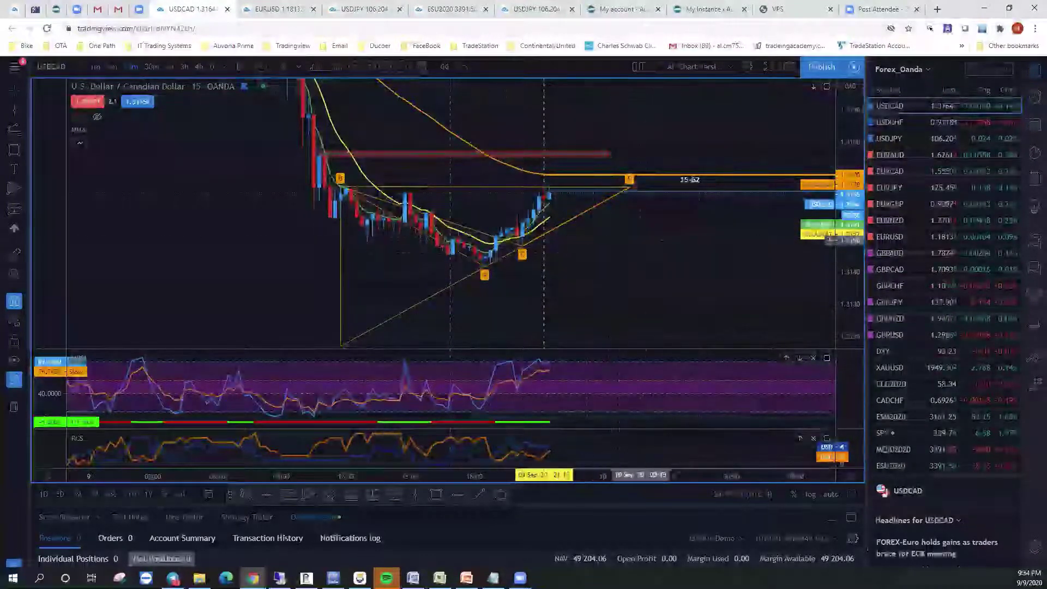
mouse_move(360, 208)
left_mouse_down()
mouse_move(321, 187)
mouse_move(349, 188)
mouse_move(317, 187)
mouse_move(316, 173)
left_mouse_up()
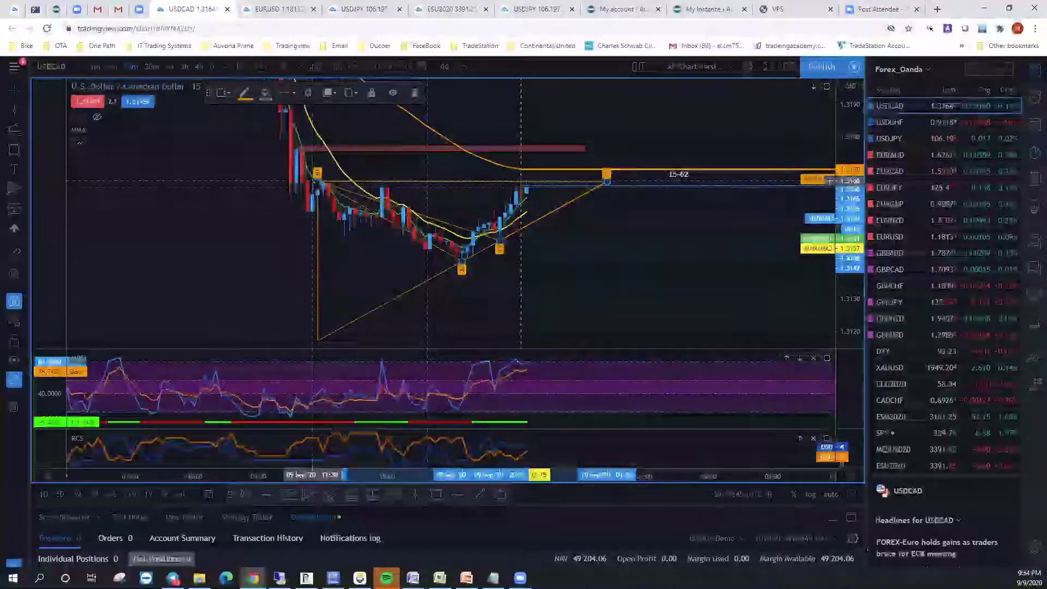
left_click_drag(344, 169, 323, 173)
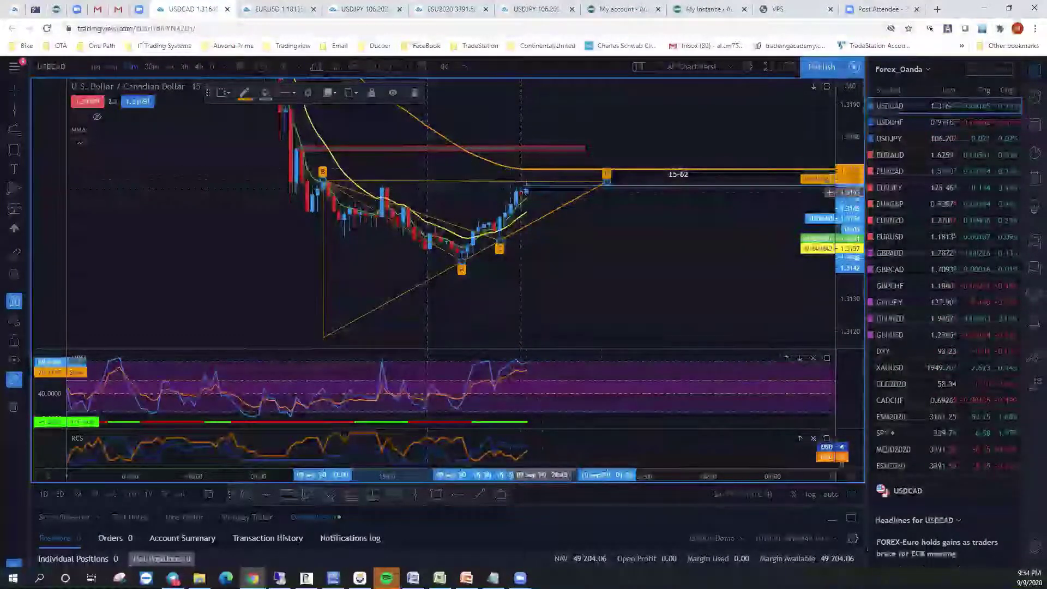
Move the pattern's point D onto the 15-62 line at 9 Sep 21:15 and return to the three-chart layout
left_click_drag(606, 173, 521, 169)
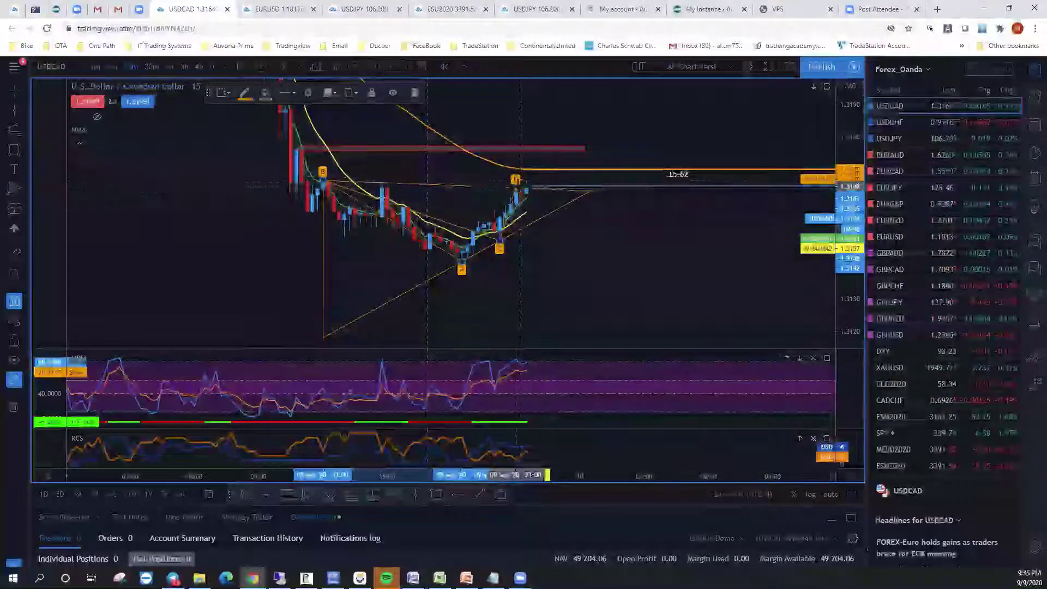
left_click_drag(531, 169, 541, 169)
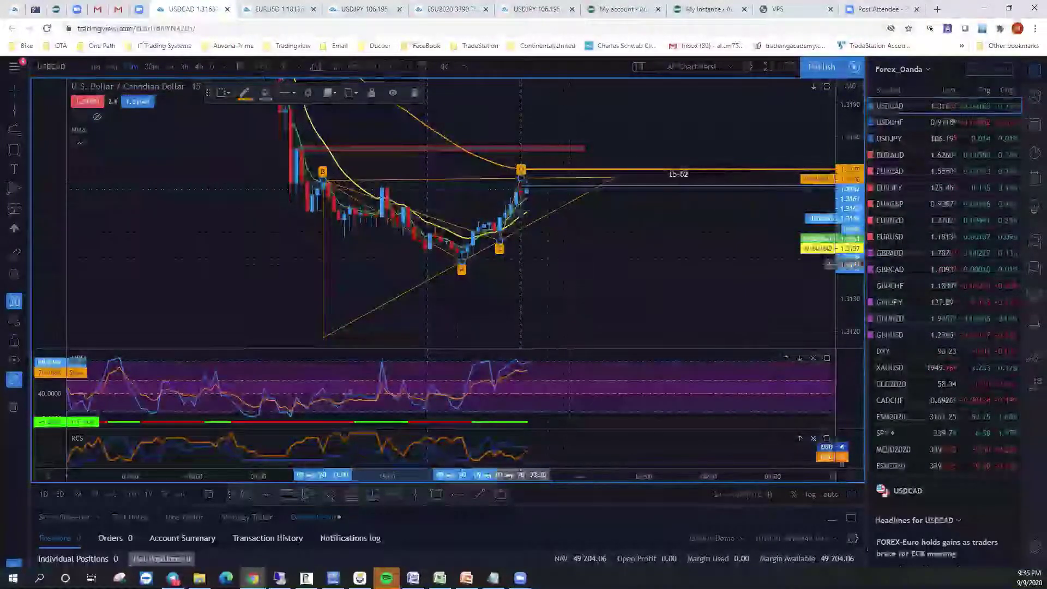
left_click_drag(545, 240, 541, 221)
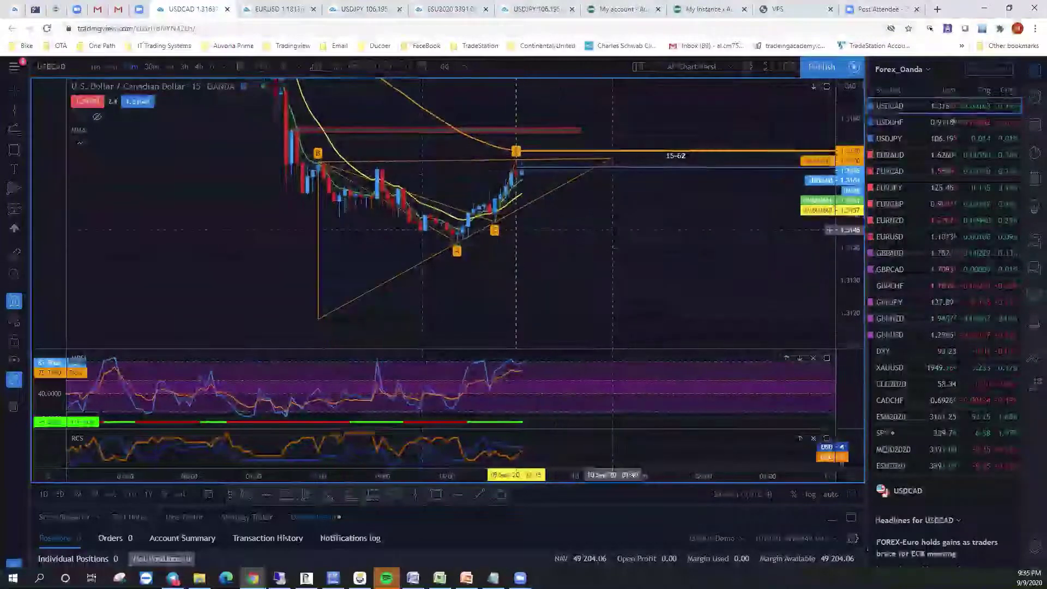
left_click_drag(661, 100, 657, 110)
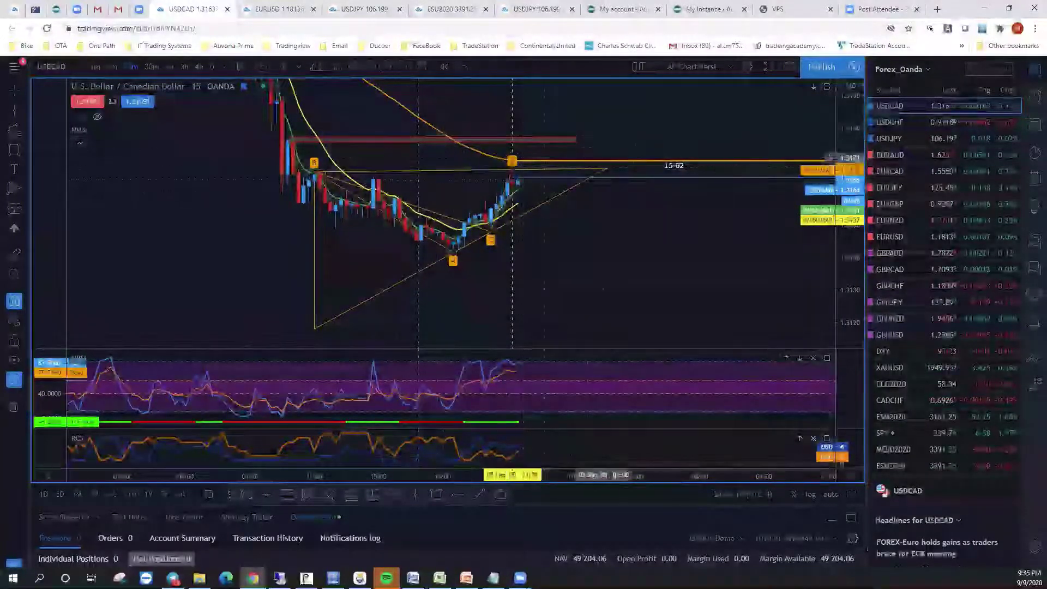
left_click_drag(588, 166, 561, 172)
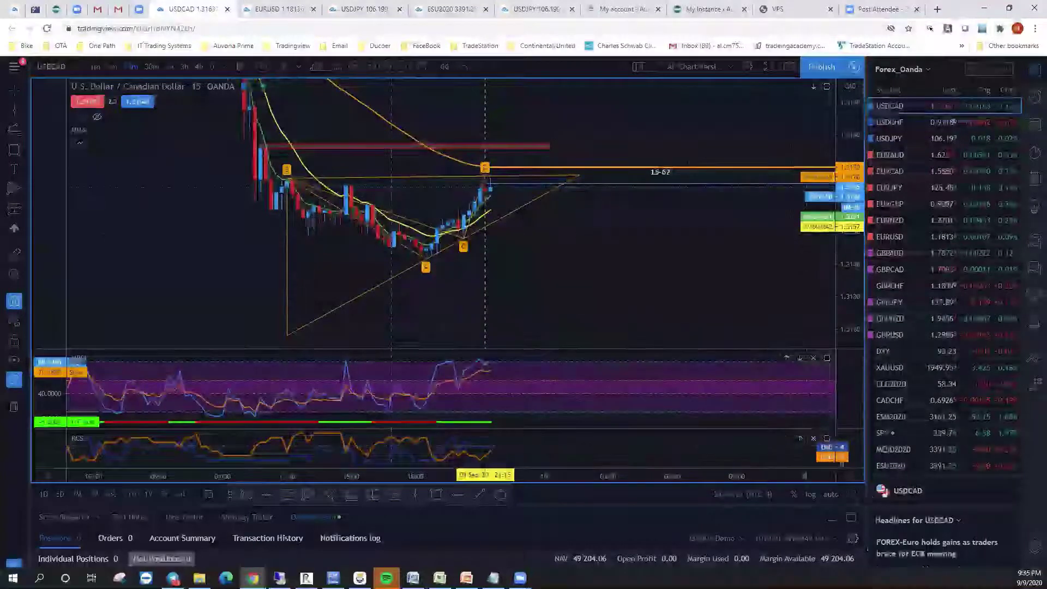
key("alt+Return")
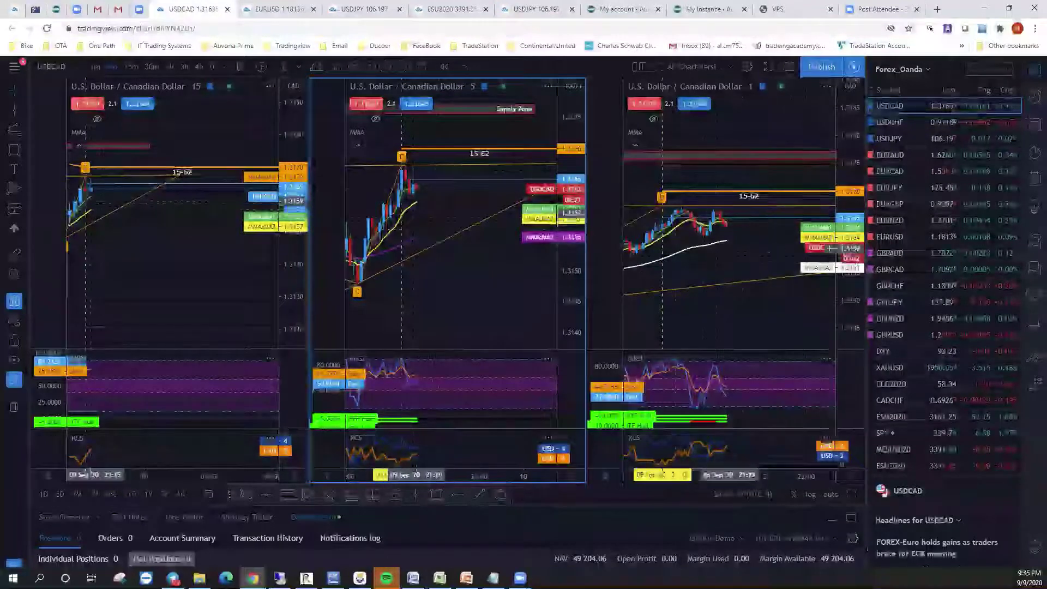
On the 5-minute USDCAD chart, align the triangle pattern's point A with the candle at the first swing low
left_click_drag(853, 247, 706, 262)
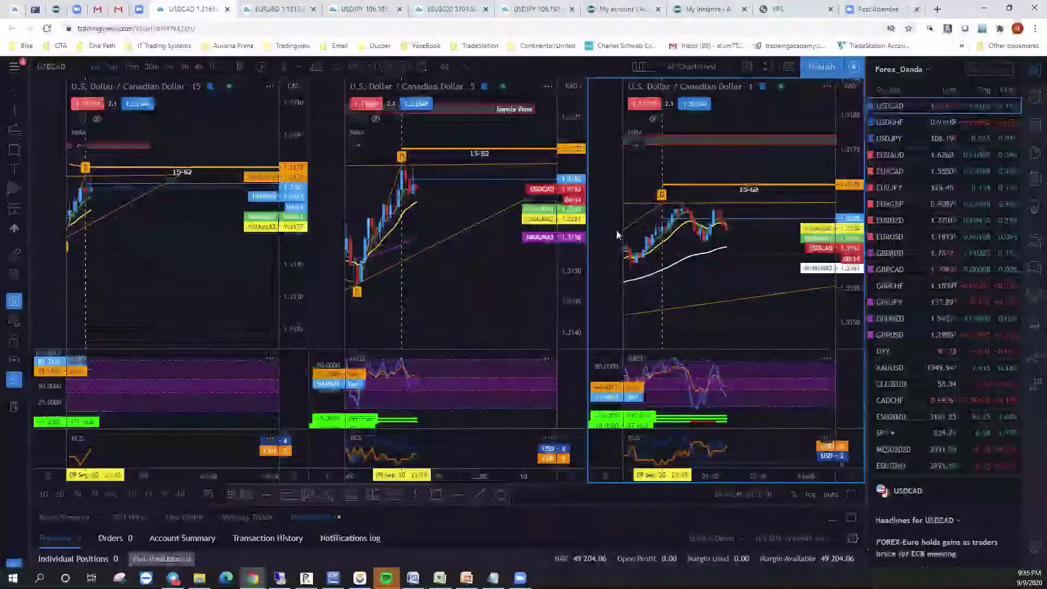
left_click(300, 449)
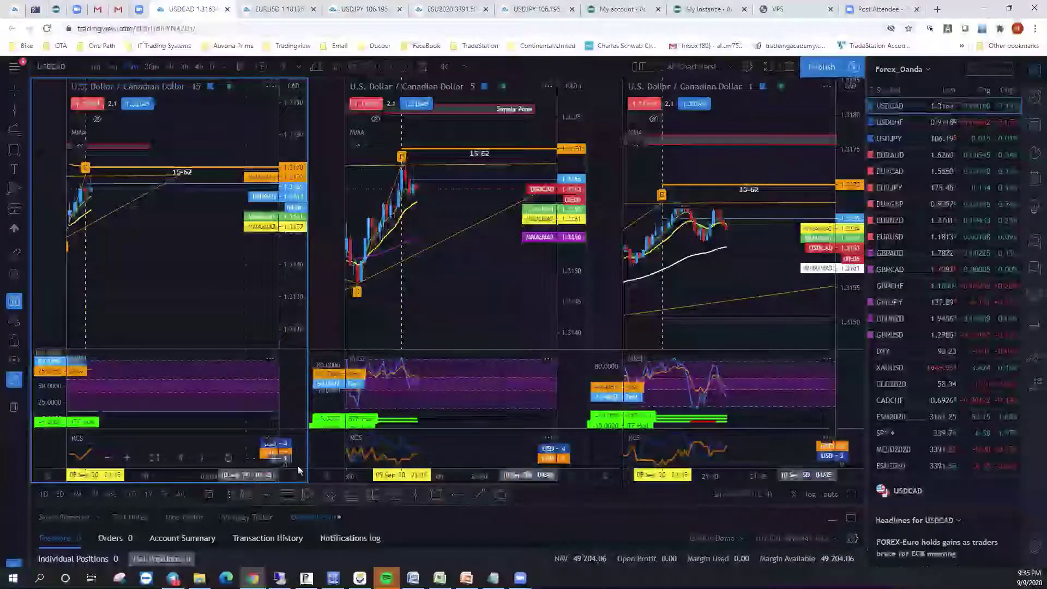
mouse_move(495, 263)
left_mouse_down()
mouse_move(493, 283)
mouse_move(508, 263)
left_mouse_up()
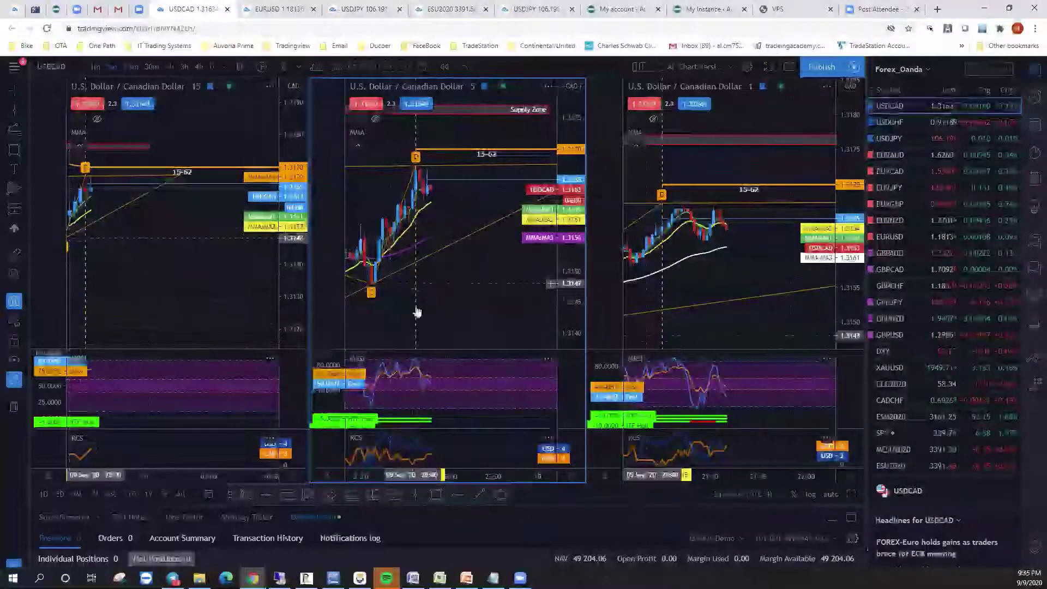
left_click_drag(407, 300, 489, 214)
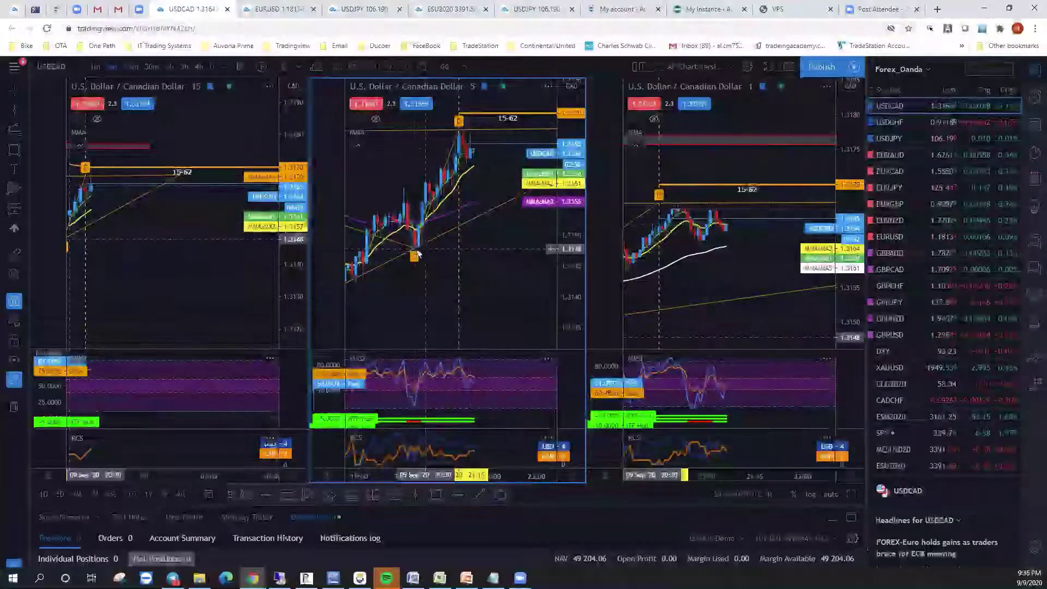
left_click_drag(503, 247, 442, 269)
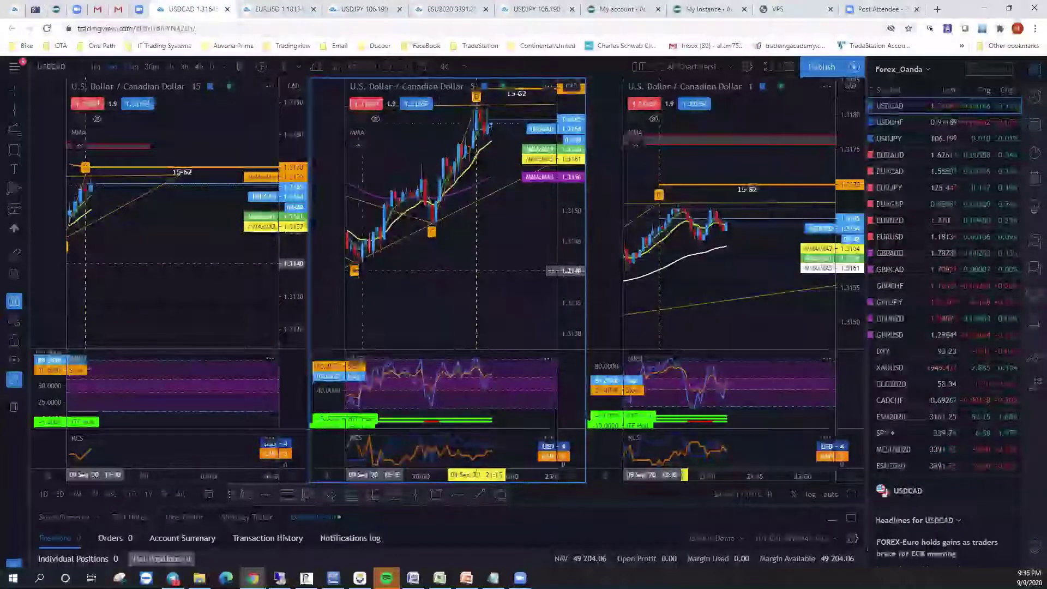
mouse_move(355, 267)
left_mouse_down()
mouse_move(365, 252)
mouse_move(361, 269)
left_mouse_up()
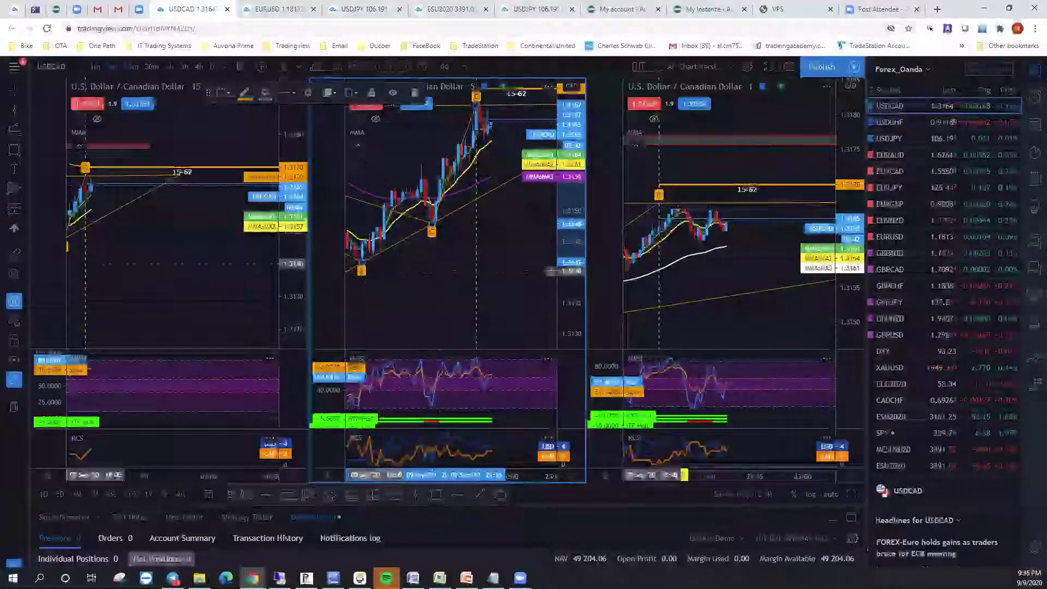
Draw a rectangle zone on the 5-minute chart from the swing low at point A up to the low at point C
left_click(415, 327)
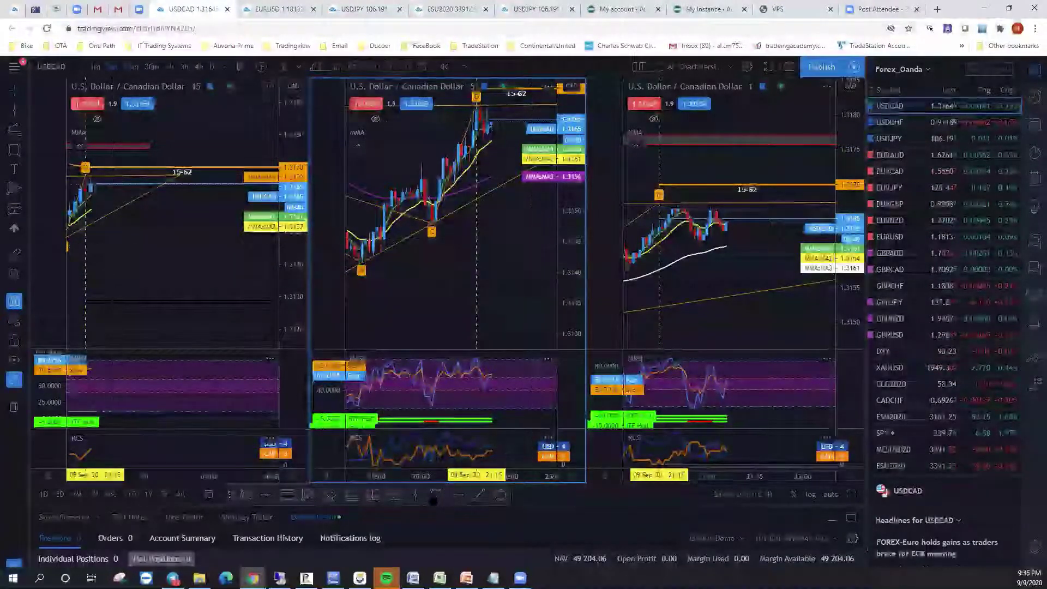
left_click(375, 262)
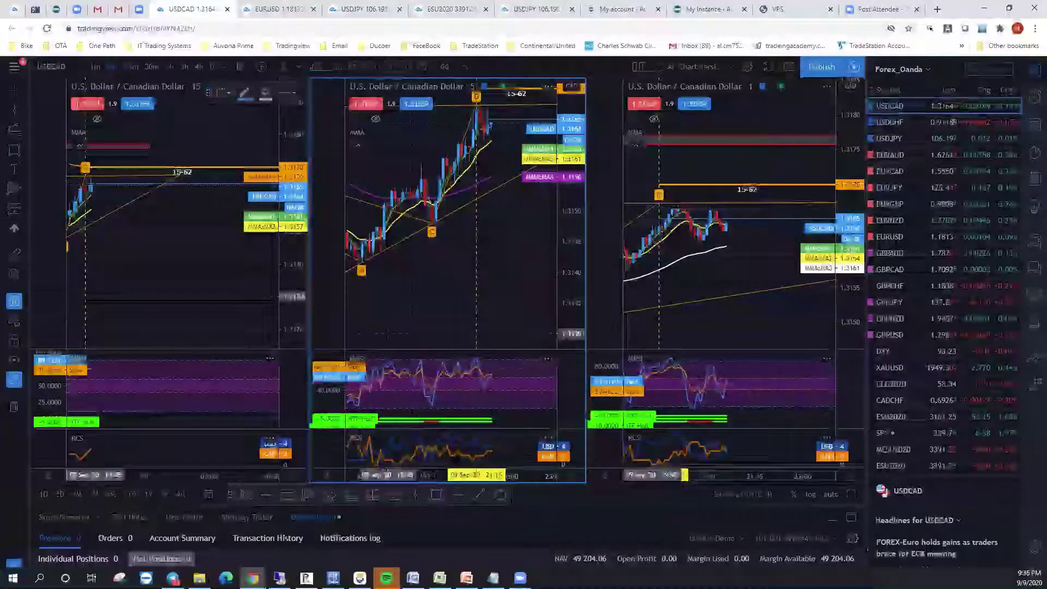
mouse_move(359, 261)
left_mouse_down()
mouse_move(513, 255)
mouse_move(504, 232)
mouse_move(528, 223)
left_mouse_up()
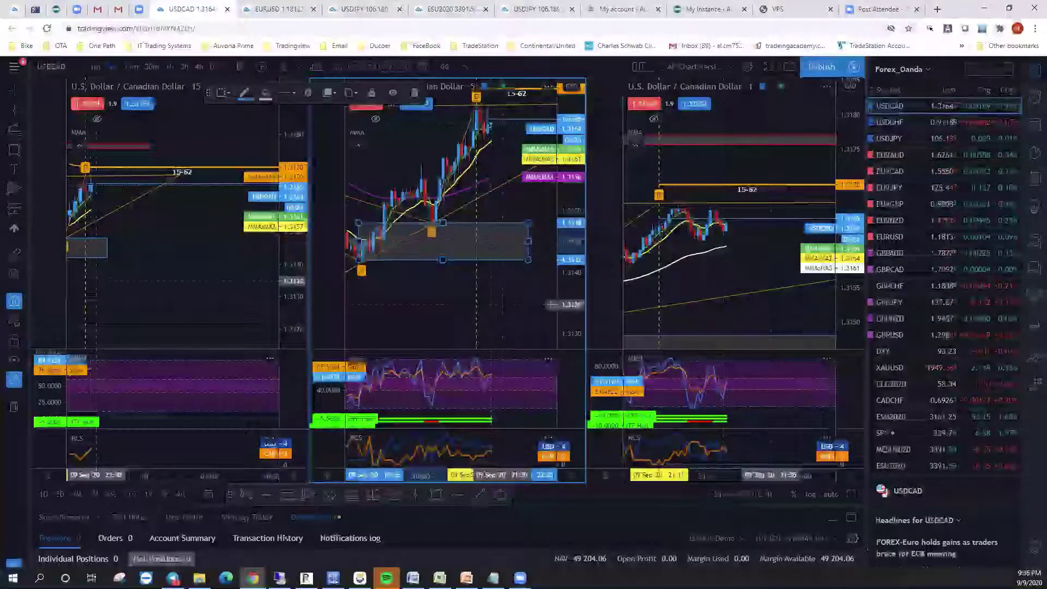
left_click_drag(509, 199, 490, 196)
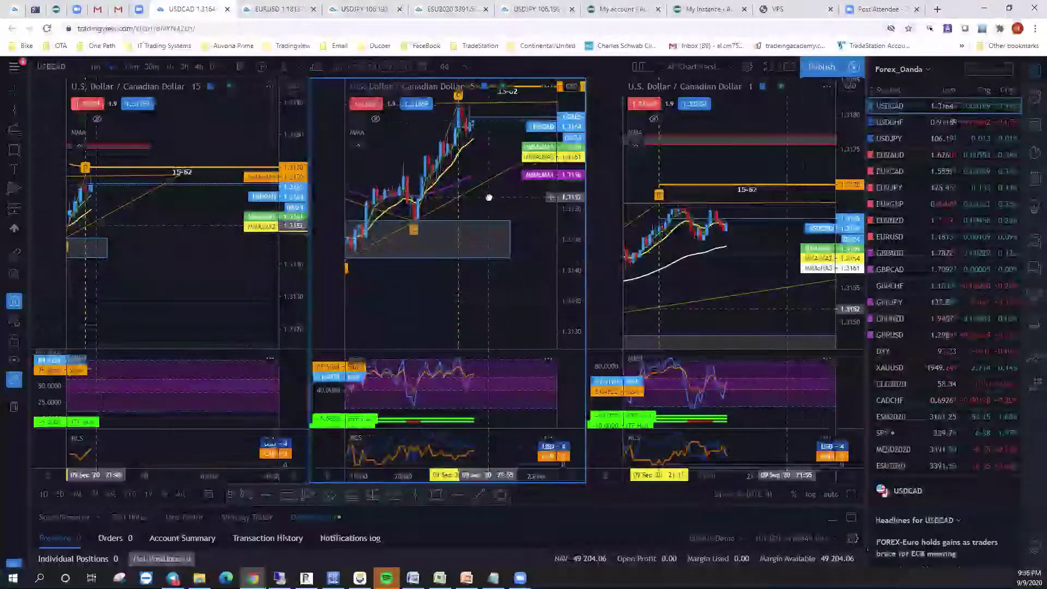
Apply the saved Enter on Close template to the new rectangle zone on the 5-minute chart
right_click(509, 245)
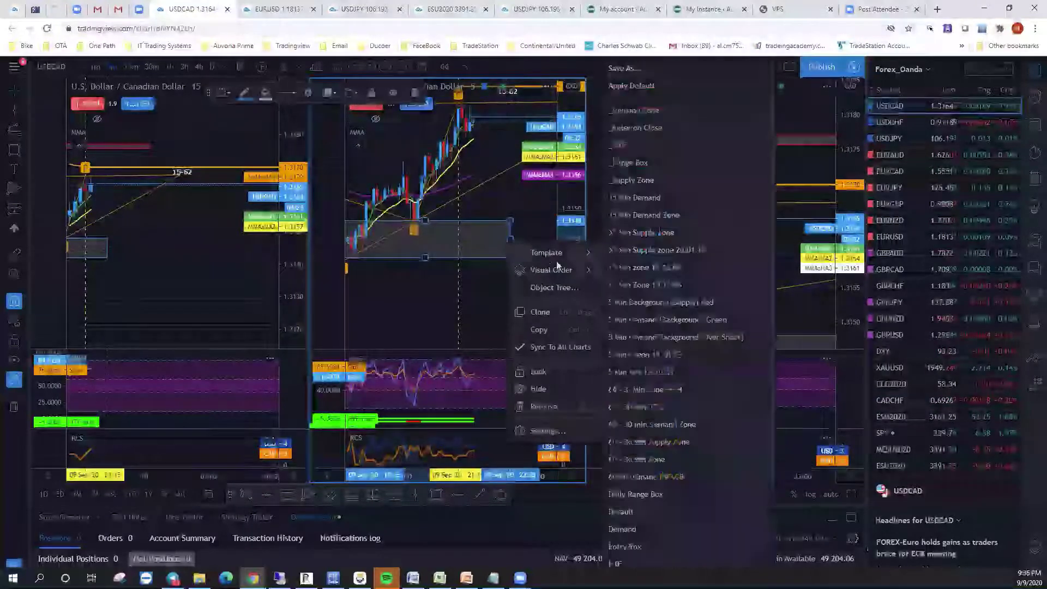
mouse_move(547, 252)
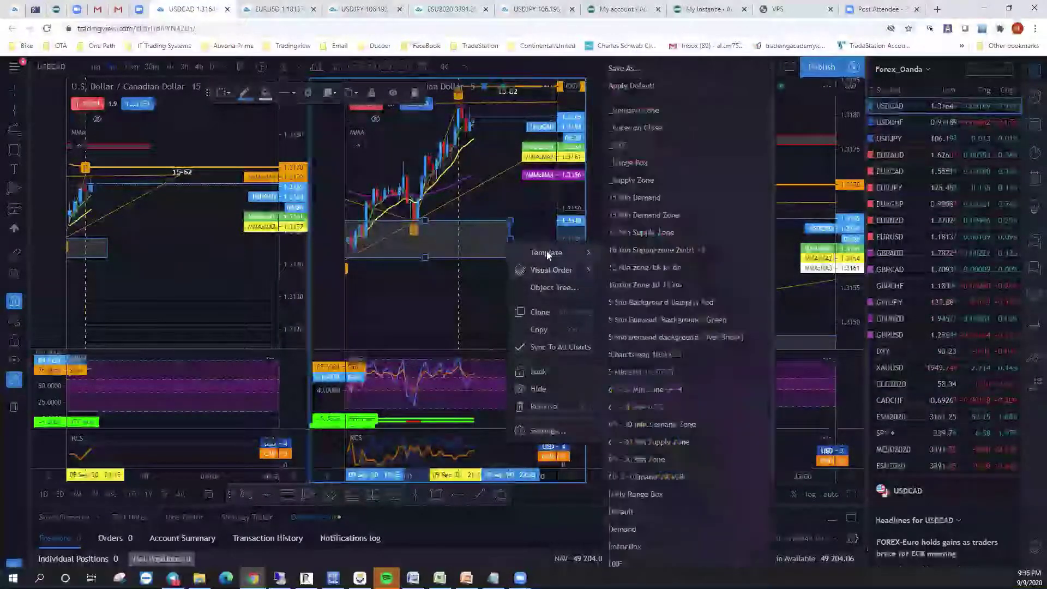
left_click(645, 127)
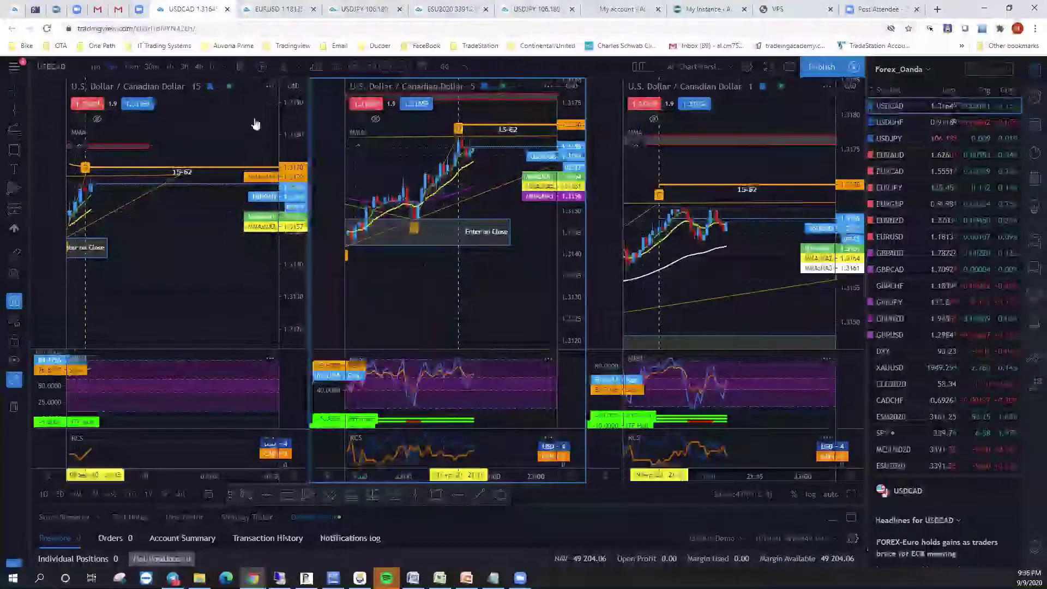
Refresh the Airis Notifications list and check its recent wedge alerts against the 5-minute EURUSD chart
left_click(56, 10)
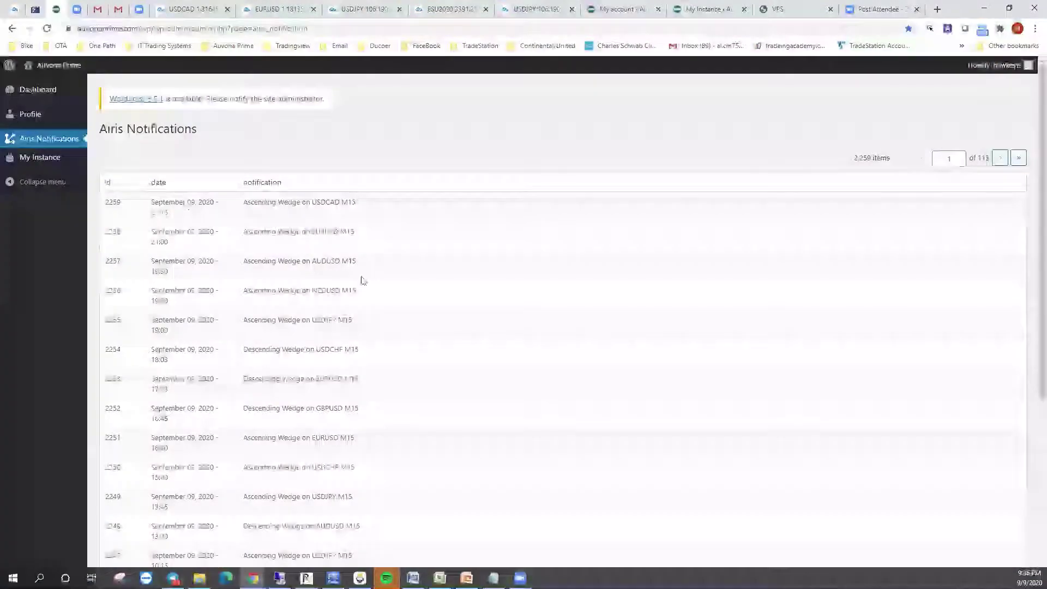
key("F5")
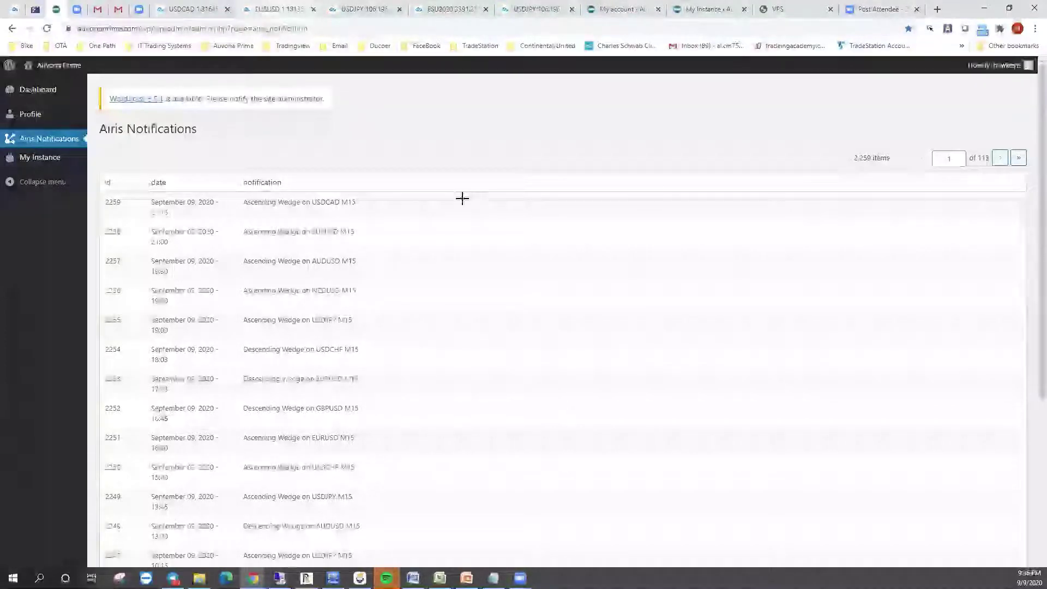
left_click(279, 8)
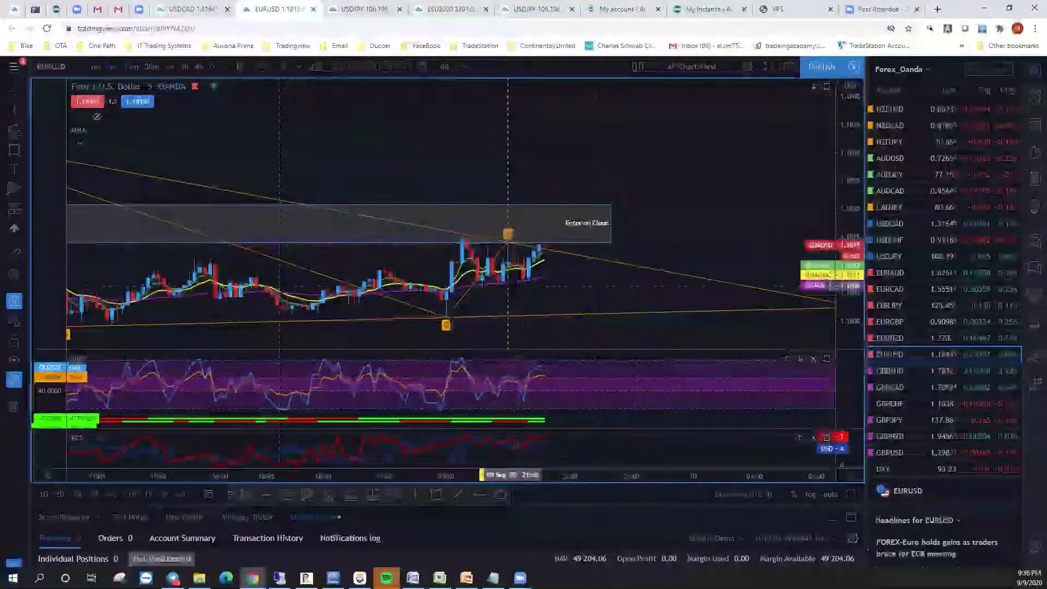
left_click_drag(696, 188, 763, 188)
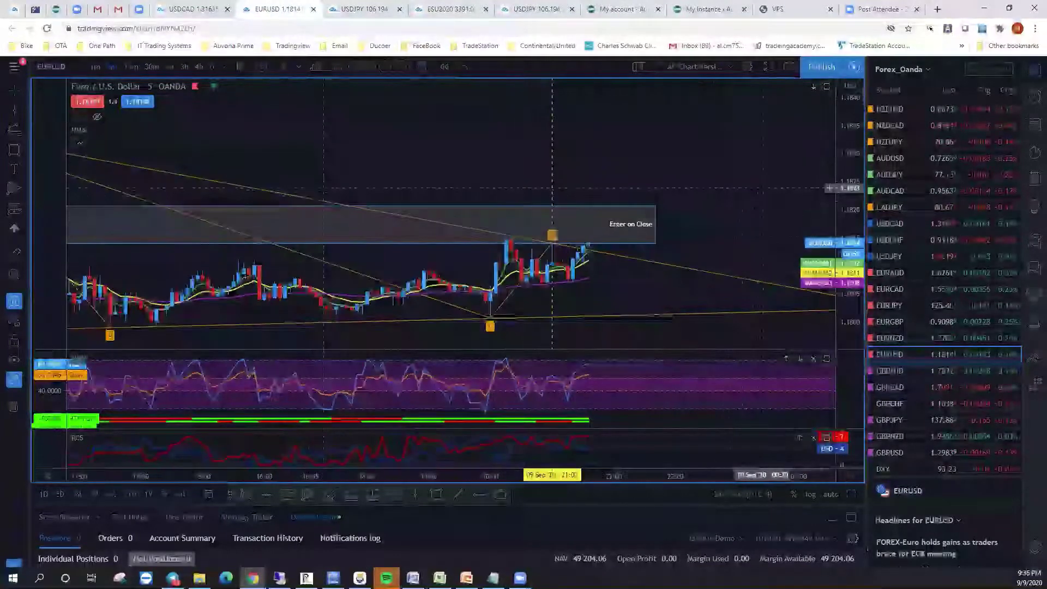
scroll(709, 189, "down", 2)
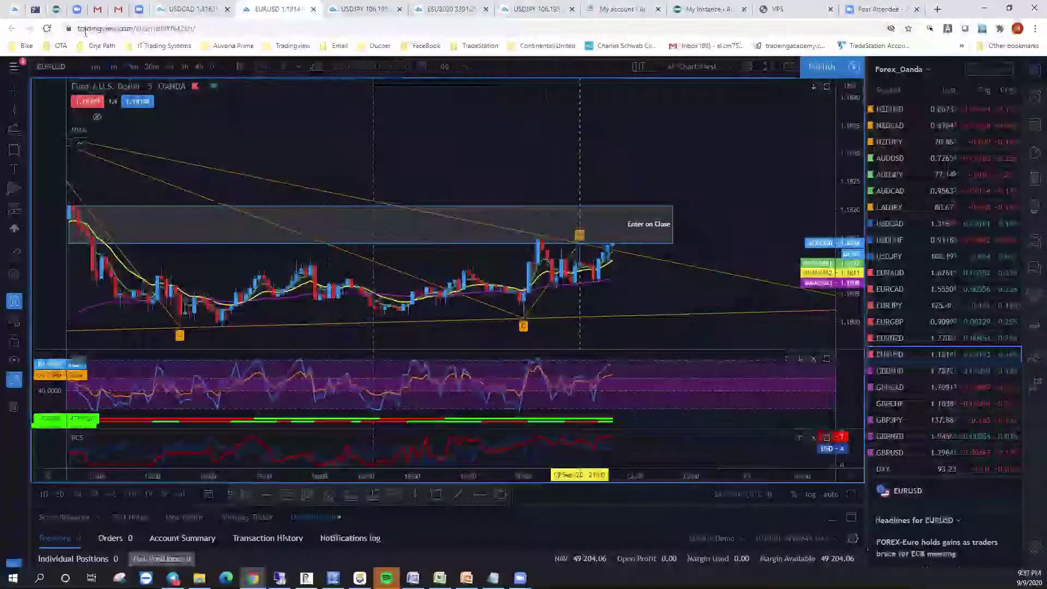
left_click(56, 8)
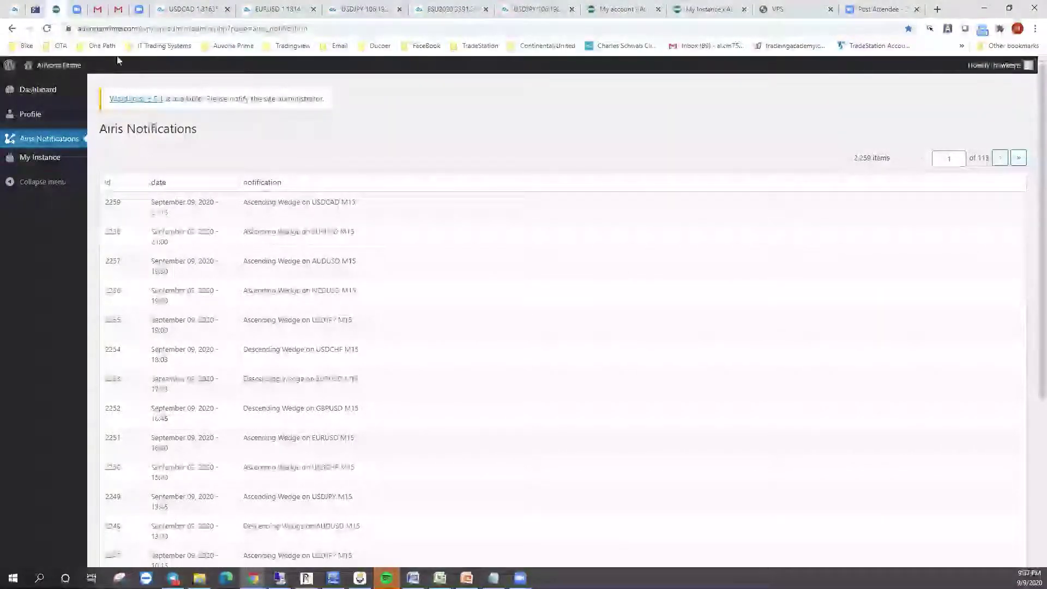
left_click(278, 9)
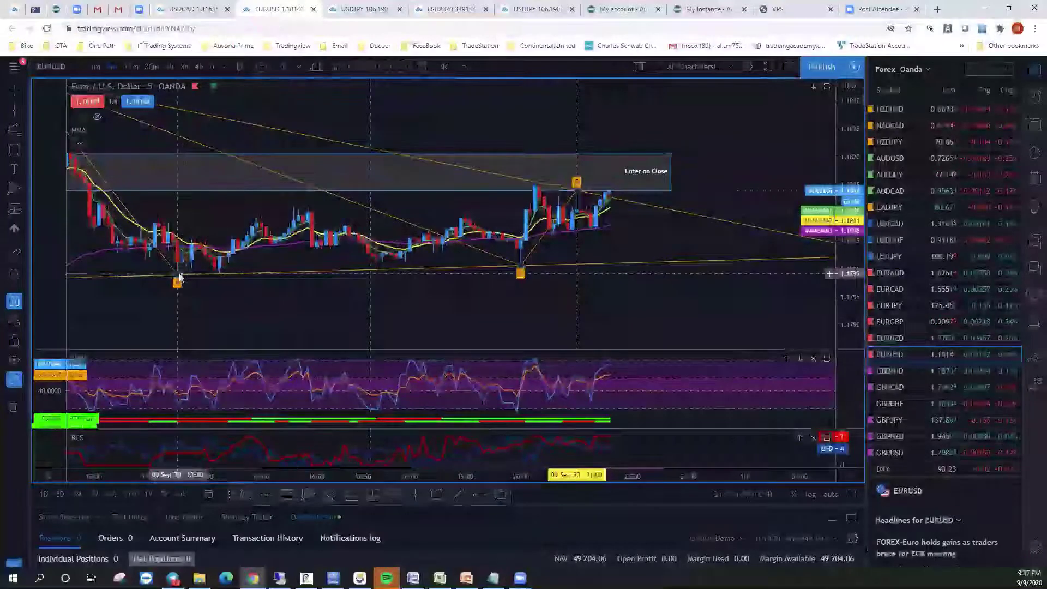
On the 5-minute EURUSD chart, move pattern point A to the 14:15 swing low and point D to the swing high after C
left_click_drag(179, 278, 218, 281)
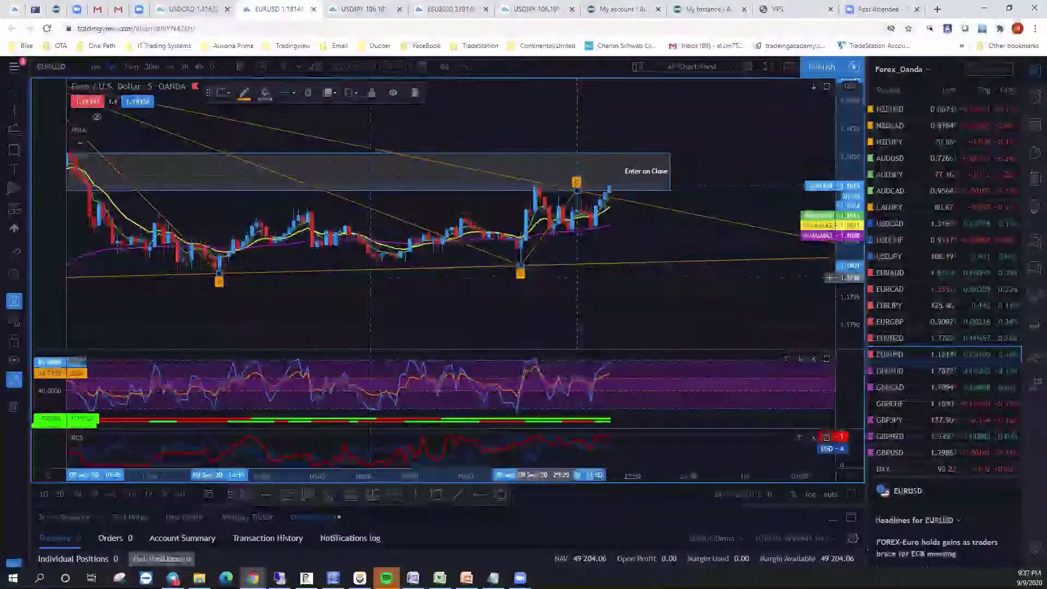
left_click_drag(577, 277, 663, 309)
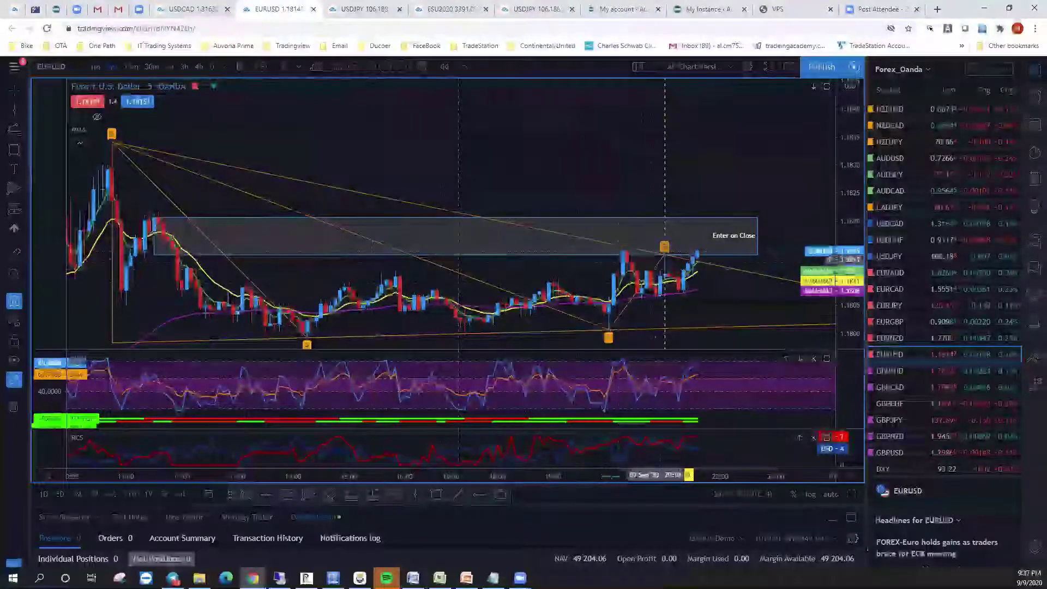
left_click_drag(665, 249, 622, 248)
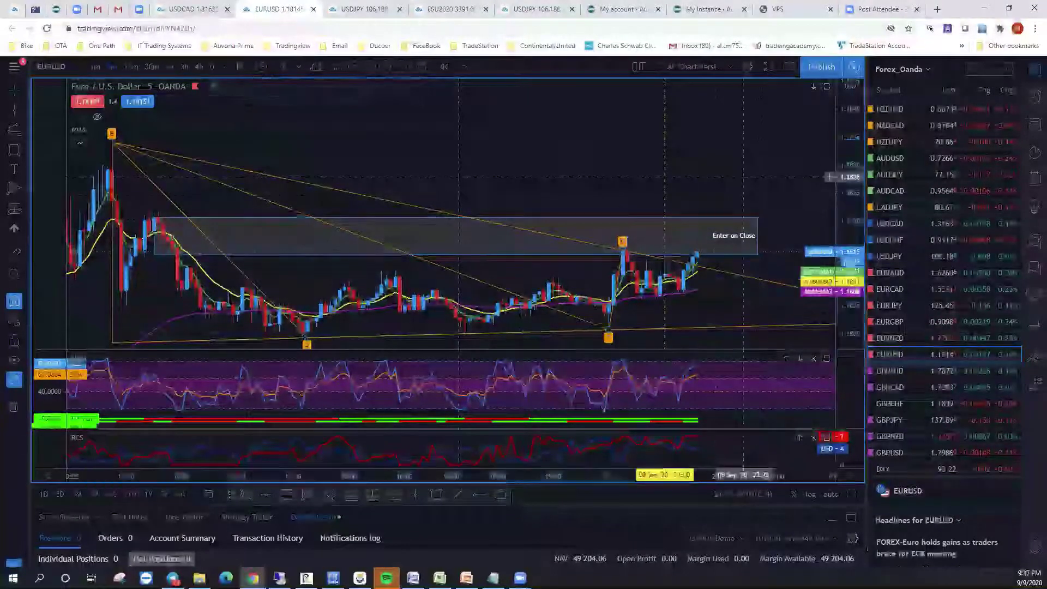
left_click_drag(749, 171, 769, 171)
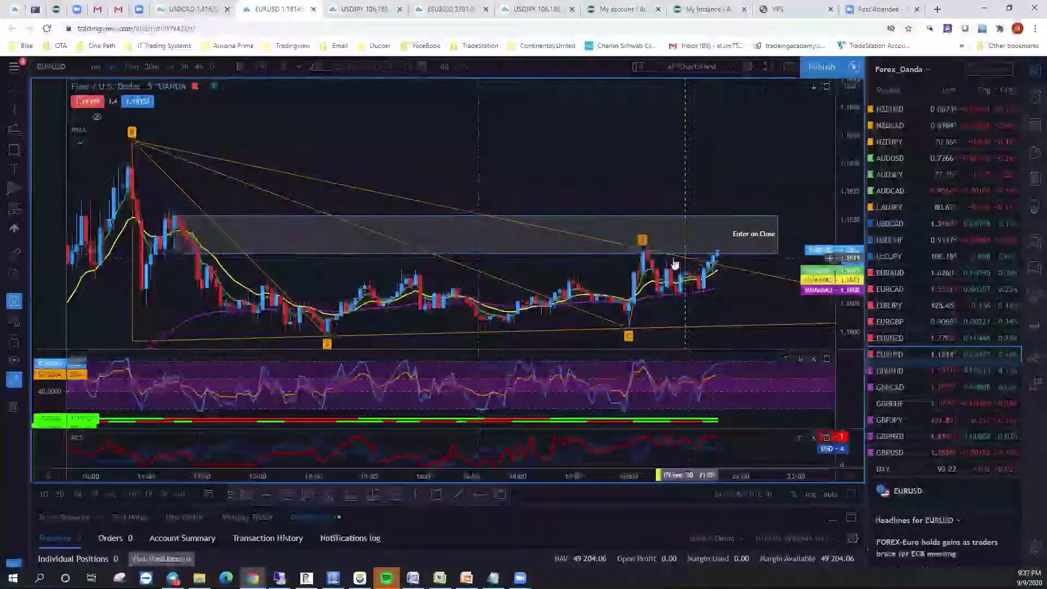
Adjust the Enter on Close zone to span from the point D high up to just above the first swing high after point B
left_click(581, 255)
left_click_drag(581, 260, 584, 254)
left_click_drag(480, 213, 473, 219)
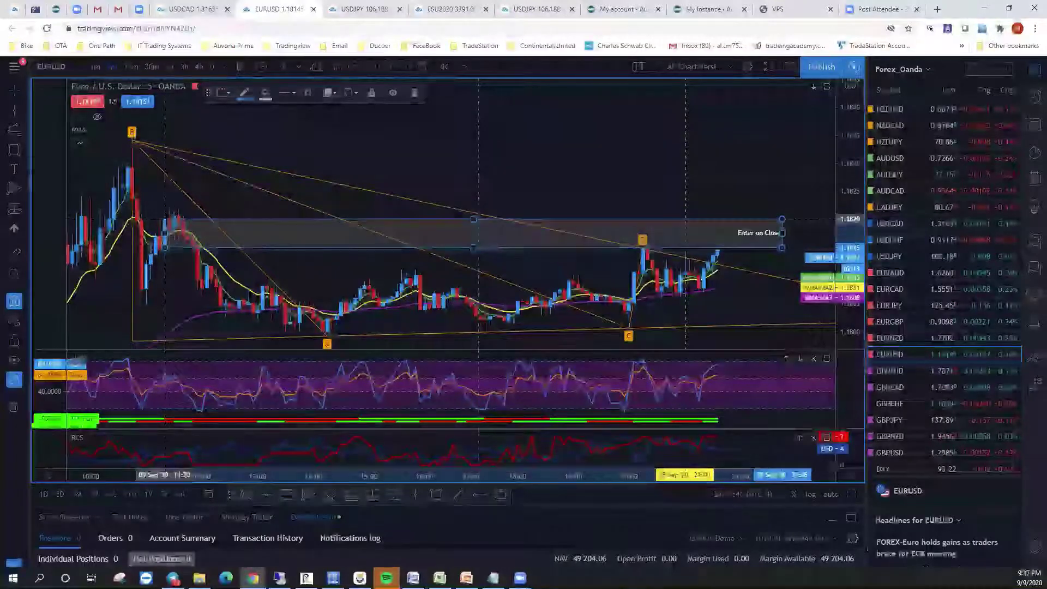
mouse_move(164, 219)
left_mouse_down()
mouse_move(173, 217)
mouse_move(169, 183)
mouse_move(171, 198)
left_mouse_up()
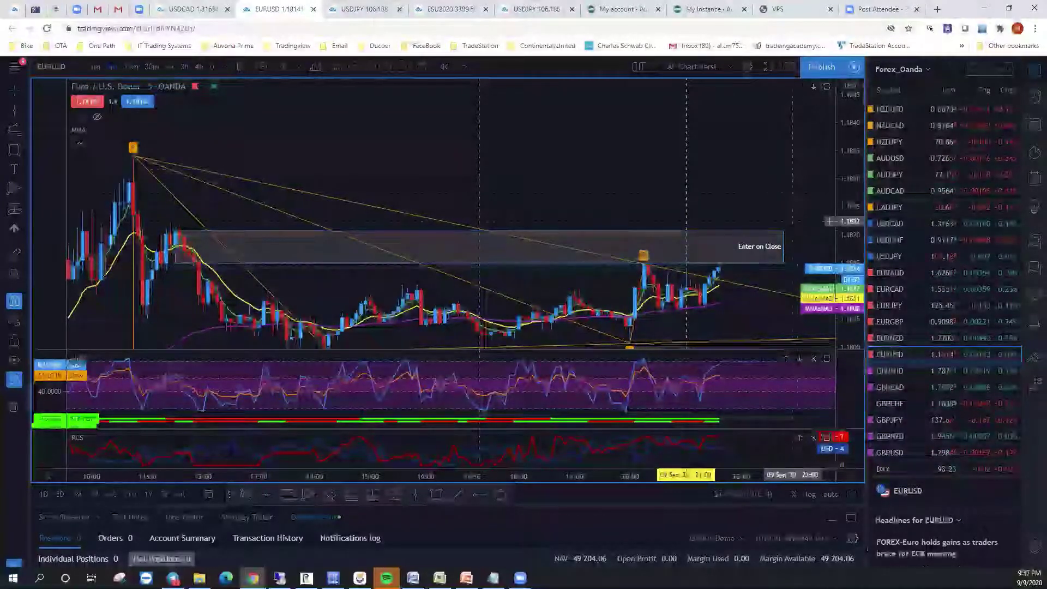
left_click_drag(183, 232, 175, 224)
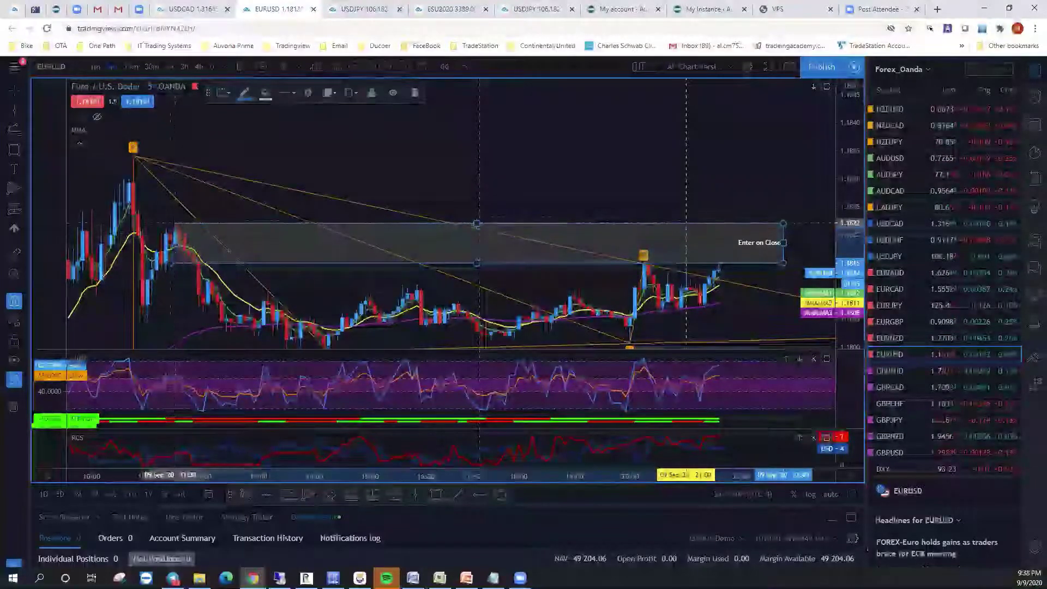
Raise the upper edge of the EURUSD Enter on Close zone to about 1.1822, keeping its start at the swing high after point B
left_click_drag(736, 164, 672, 111)
left_click_drag(766, 167, 709, 159)
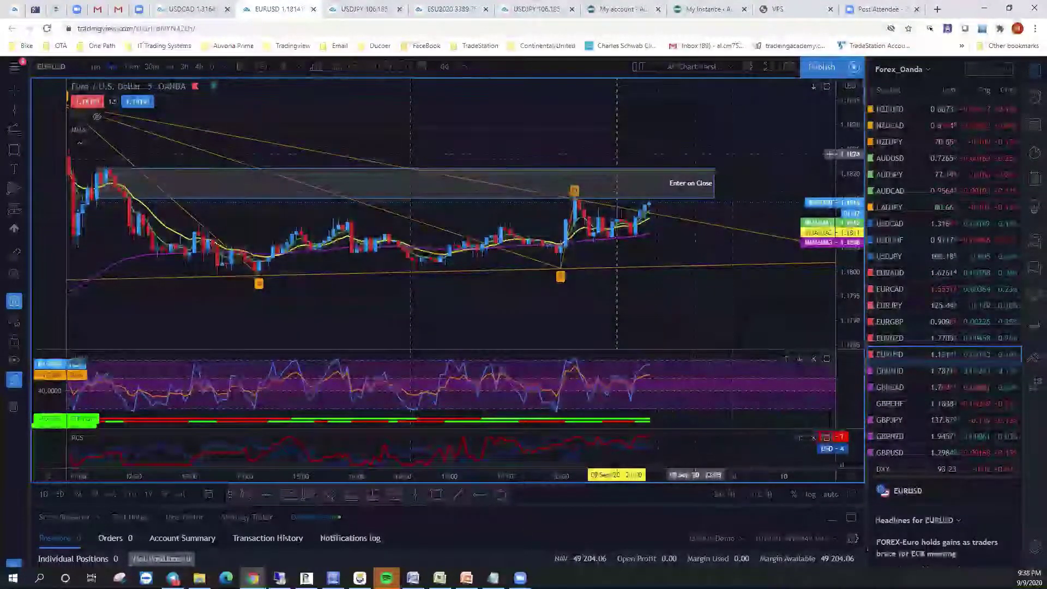
left_click_drag(777, 147, 716, 145)
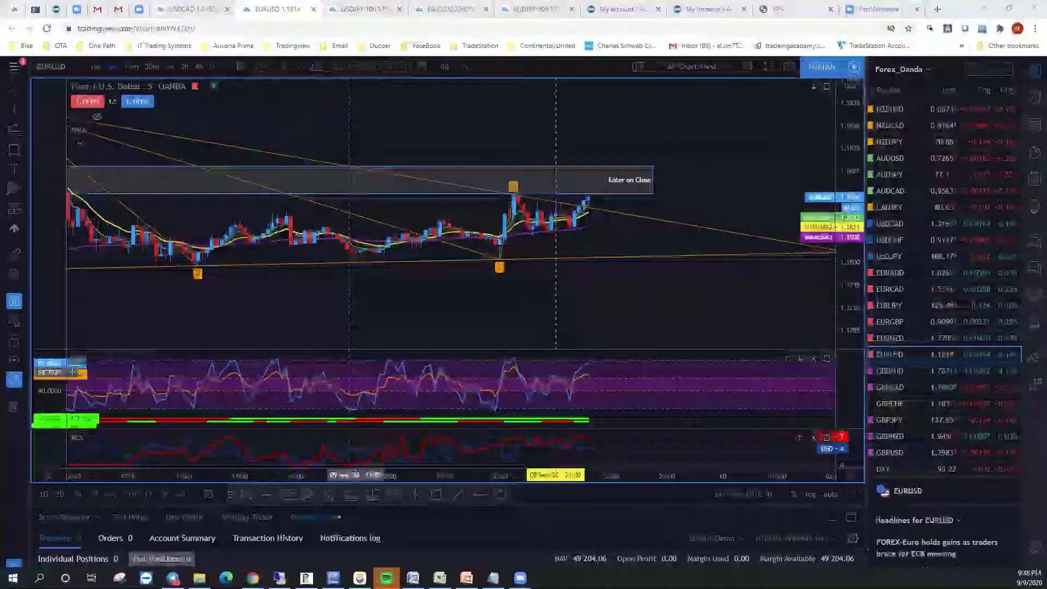
left_click_drag(453, 135, 531, 136)
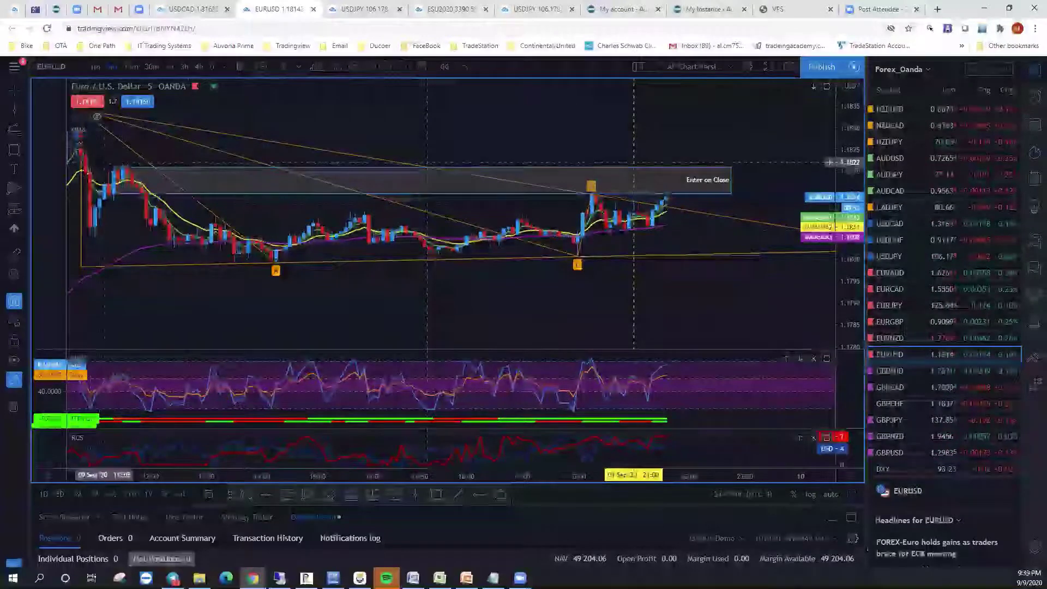
left_click_drag(119, 167, 118, 163)
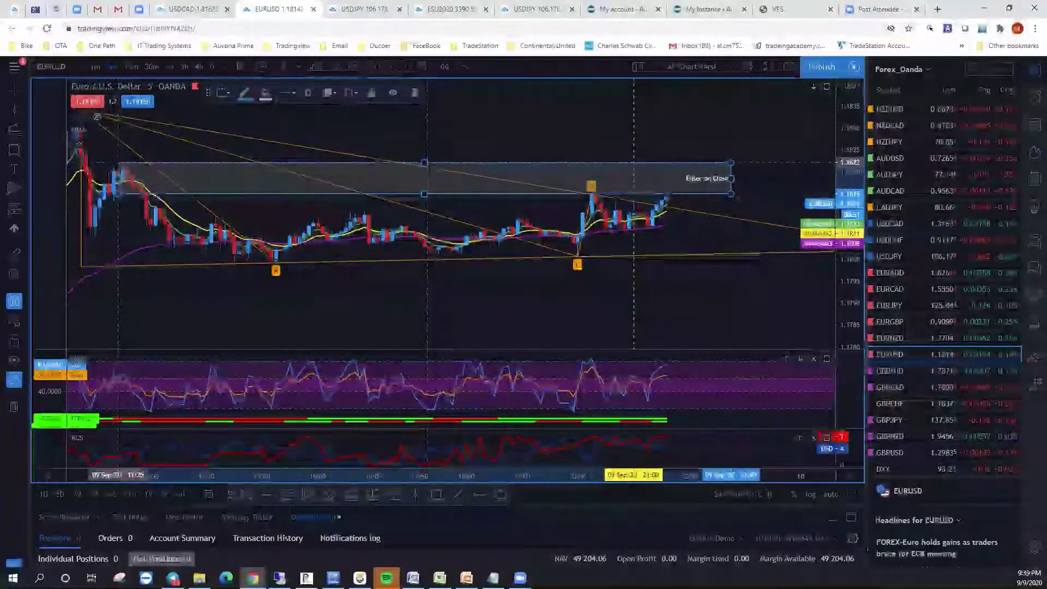
left_click(582, 124)
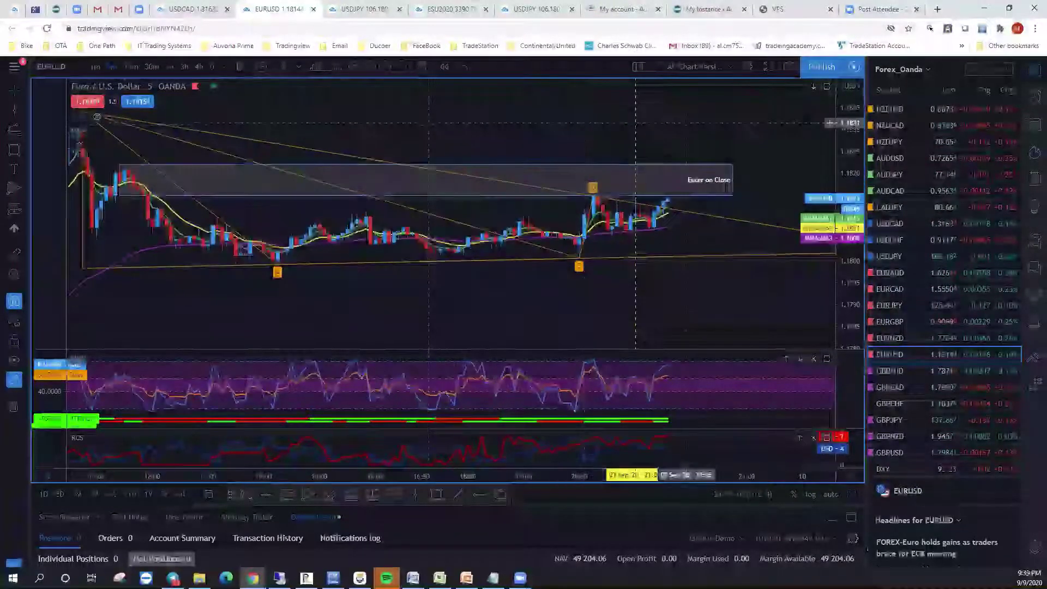
Examine the EURUSD 5-minute wedge from point B to its apex, comparing recent price action with the Enter on Close zone
scroll(763, 138, "down", 3)
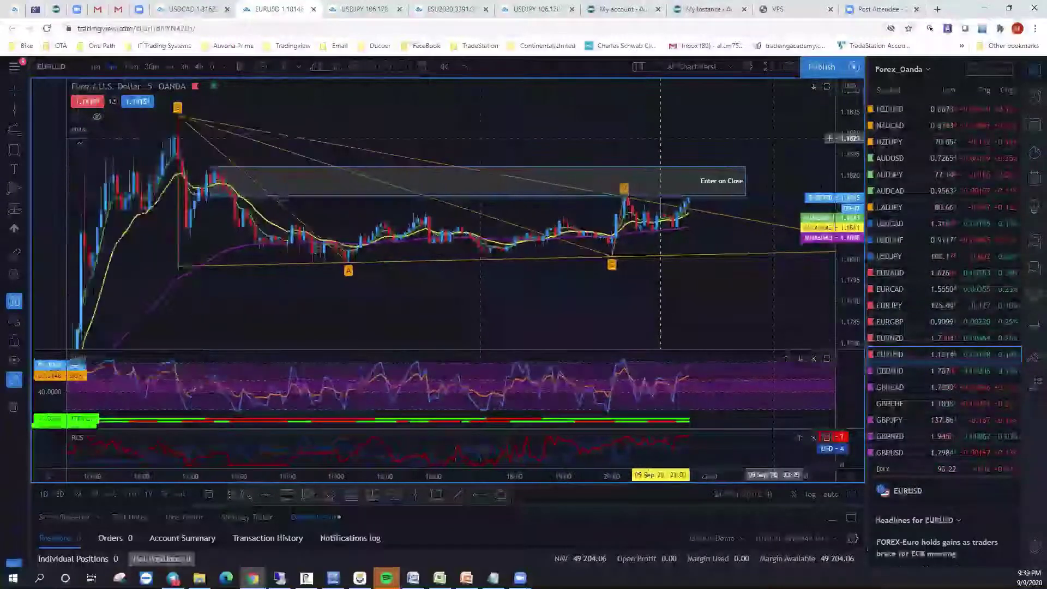
scroll(712, 134, "right", 3)
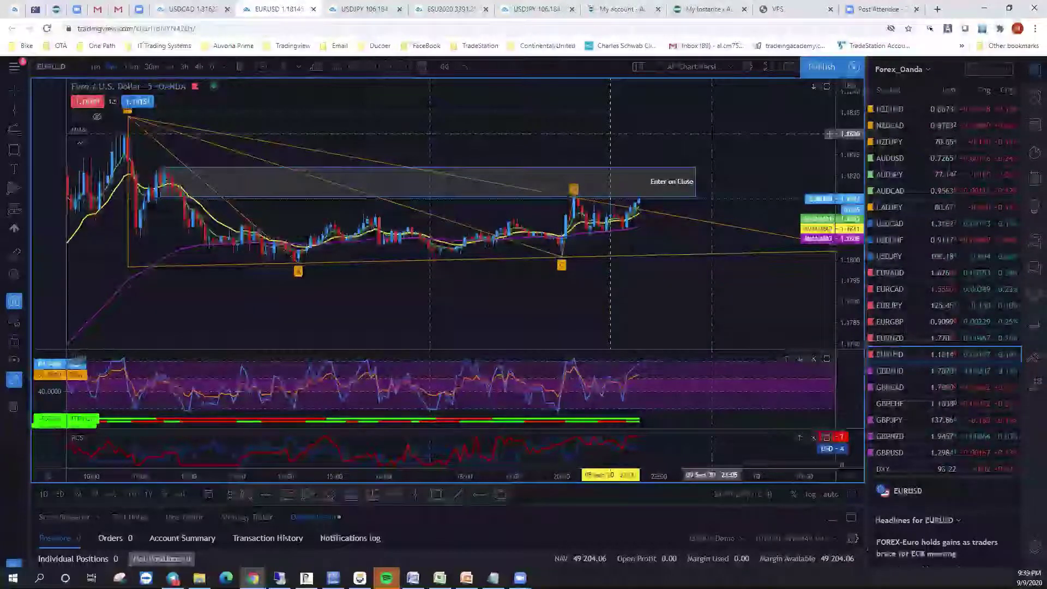
left_click_drag(646, 136, 662, 138)
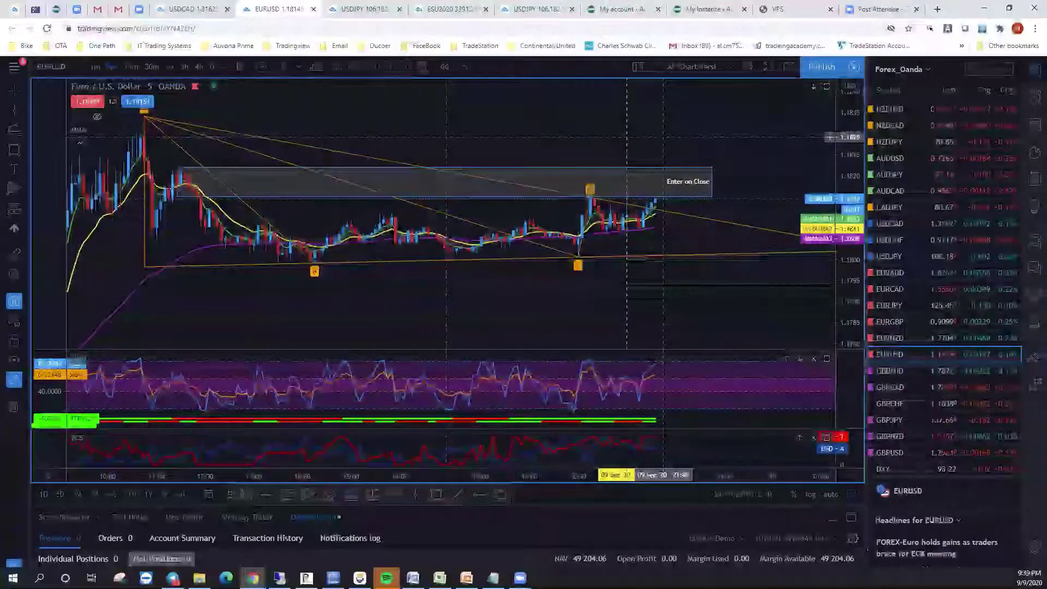
left_click_drag(852, 158, 854, 166)
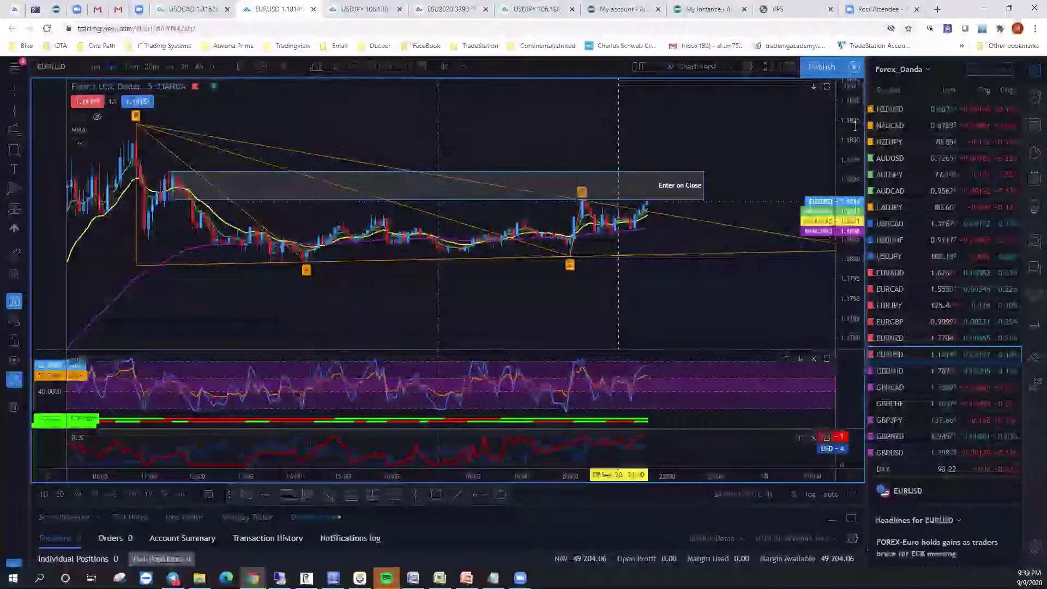
left_click_drag(839, 135, 837, 144)
left_click_drag(769, 145, 719, 145)
left_click_drag(839, 131, 829, 143)
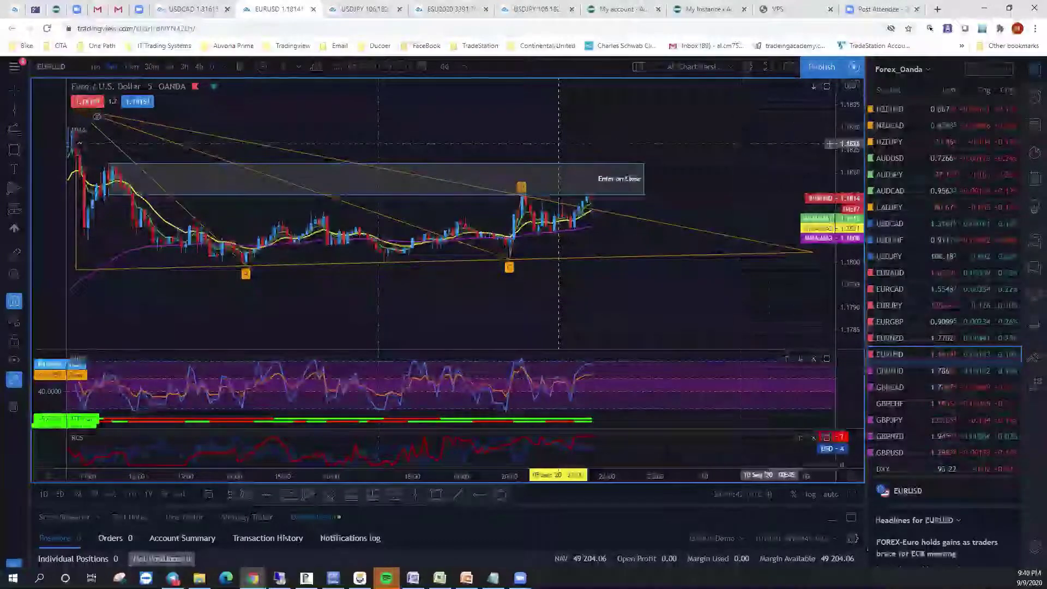
left_click_drag(853, 144, 853, 139)
left_click_drag(719, 128, 710, 130)
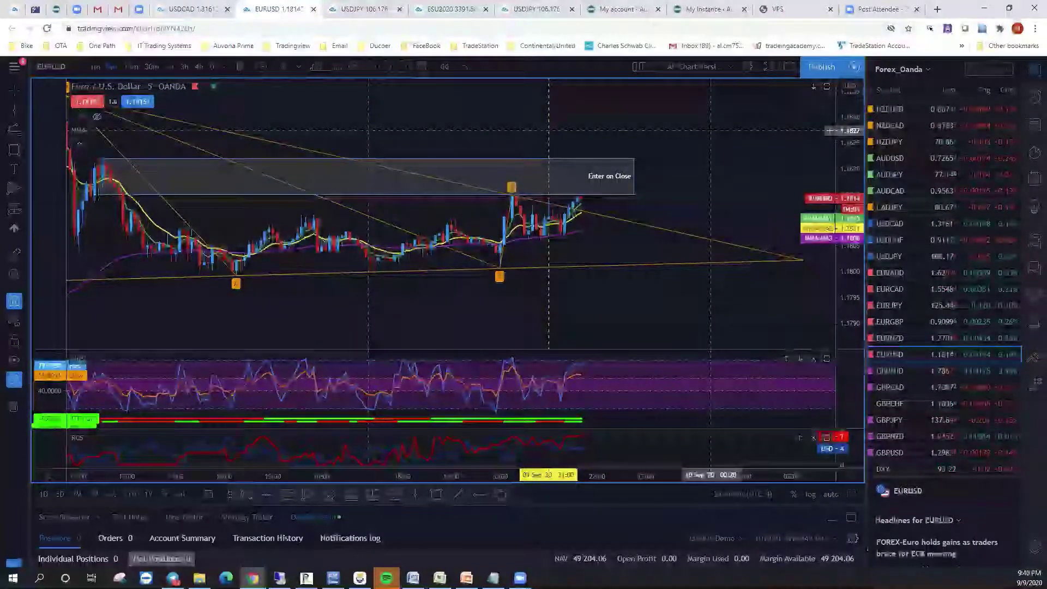
left_click_drag(695, 159, 712, 145)
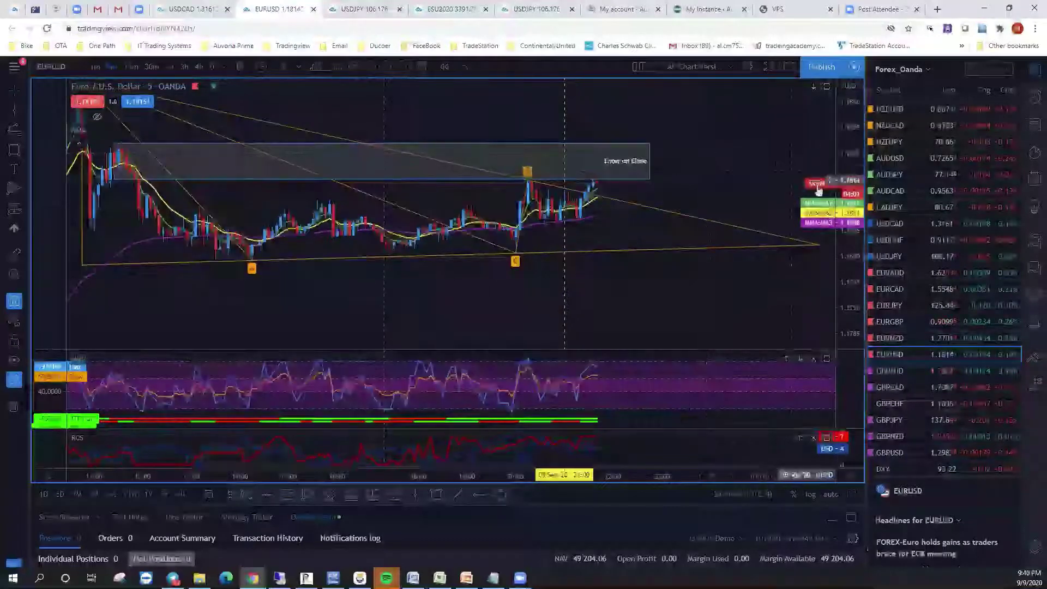
left_click_drag(843, 231, 842, 212)
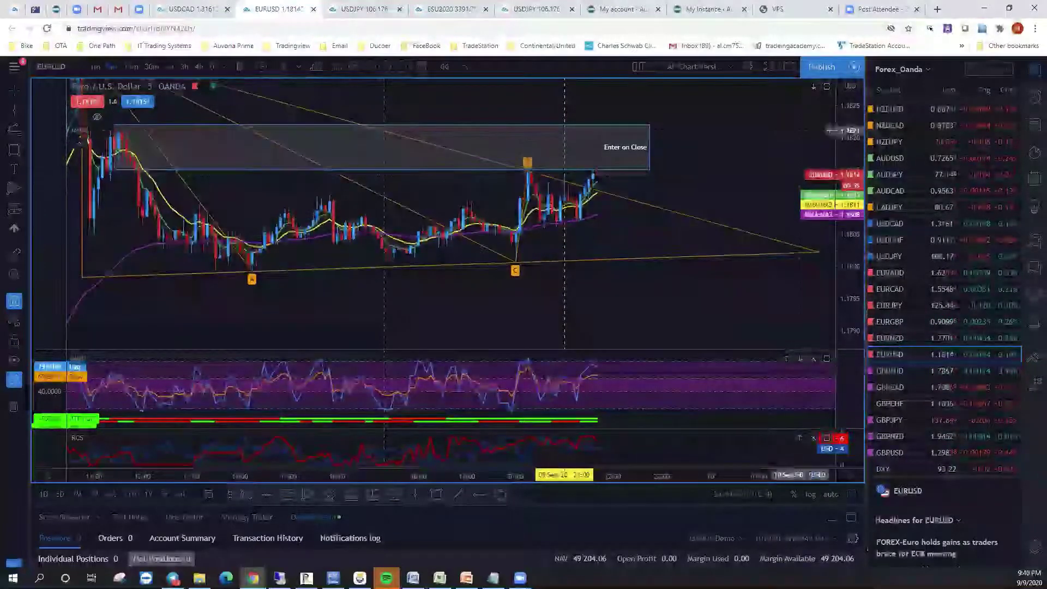
left_click_drag(754, 143, 745, 168)
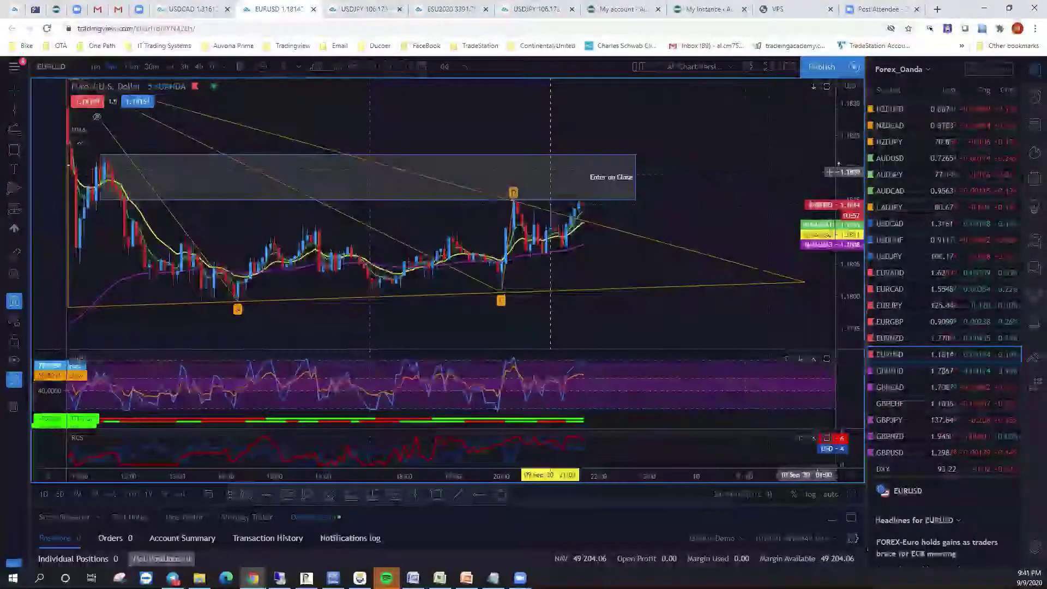
left_click_drag(851, 131, 853, 152)
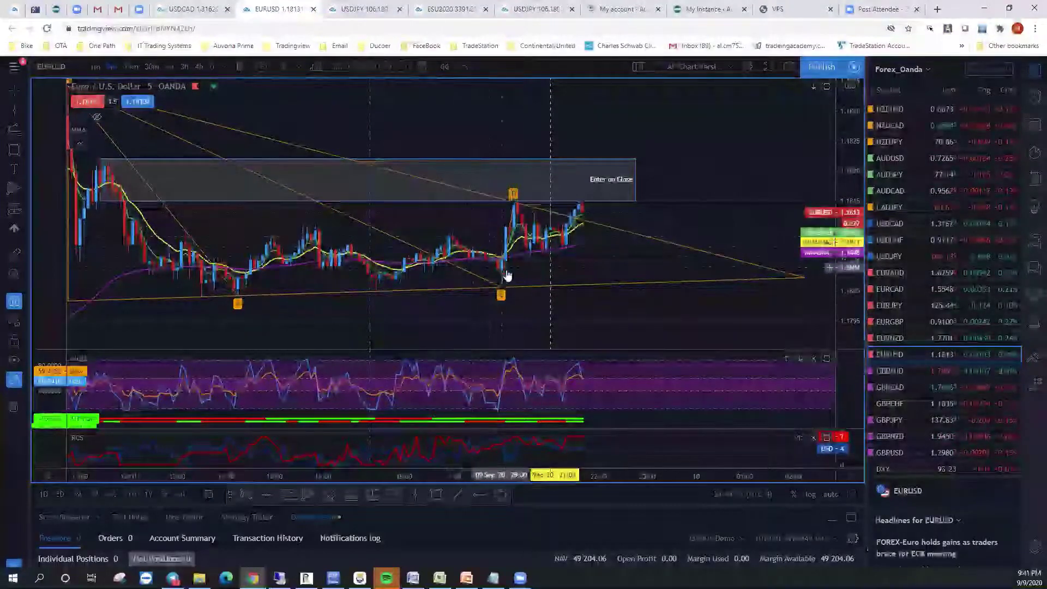
left_click_drag(707, 147, 623, 141)
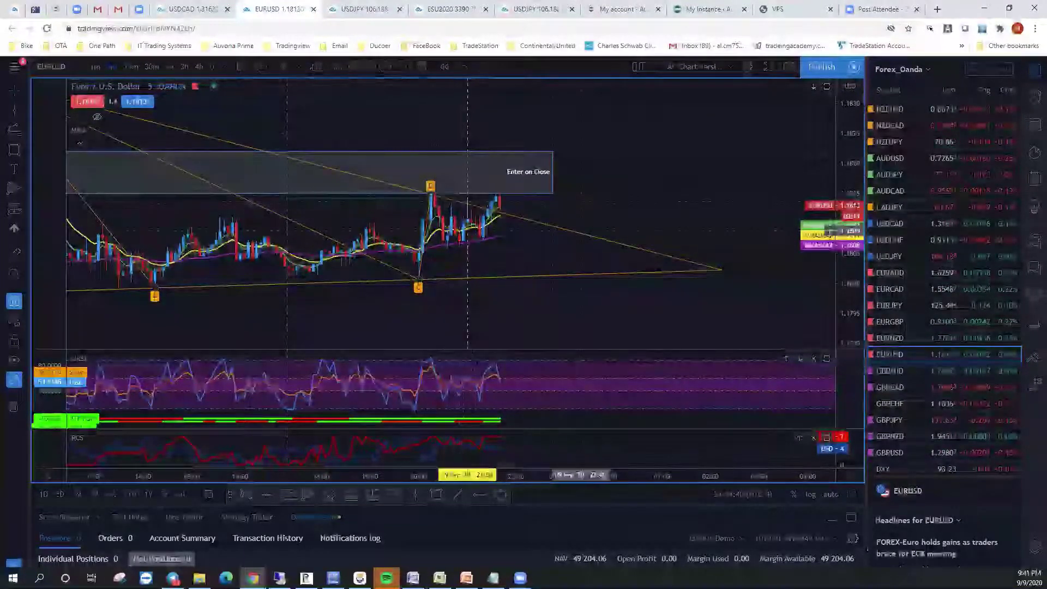
left_click_drag(671, 171, 768, 182)
scroll(738, 193, "down", 3)
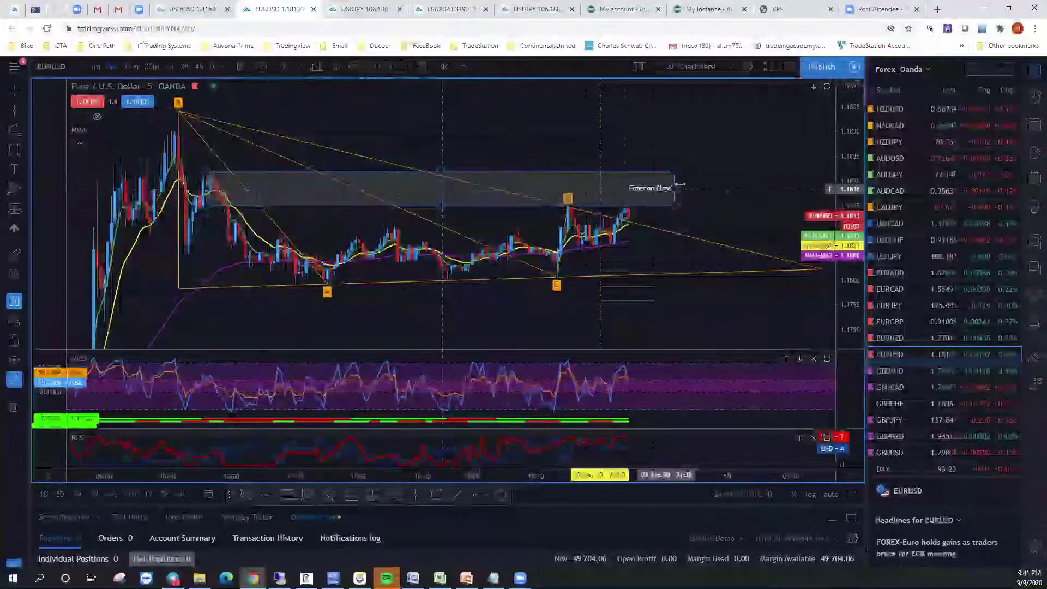
left_click_drag(700, 187, 625, 185)
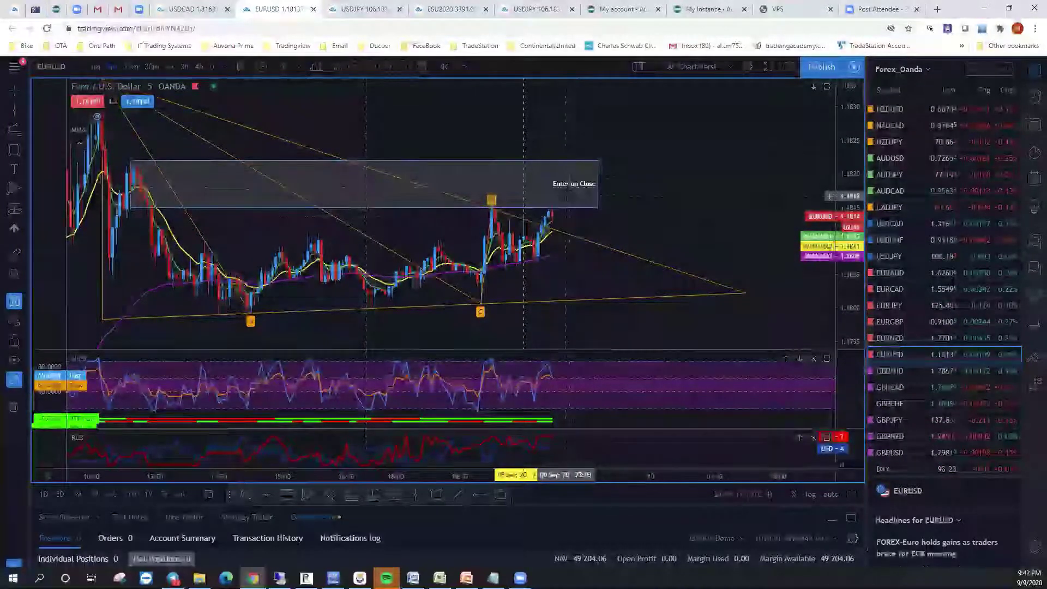
Set the lower edge of the Enter on Close zone to about 1.1815 and realign its start with the swing high after point B
left_click(578, 209)
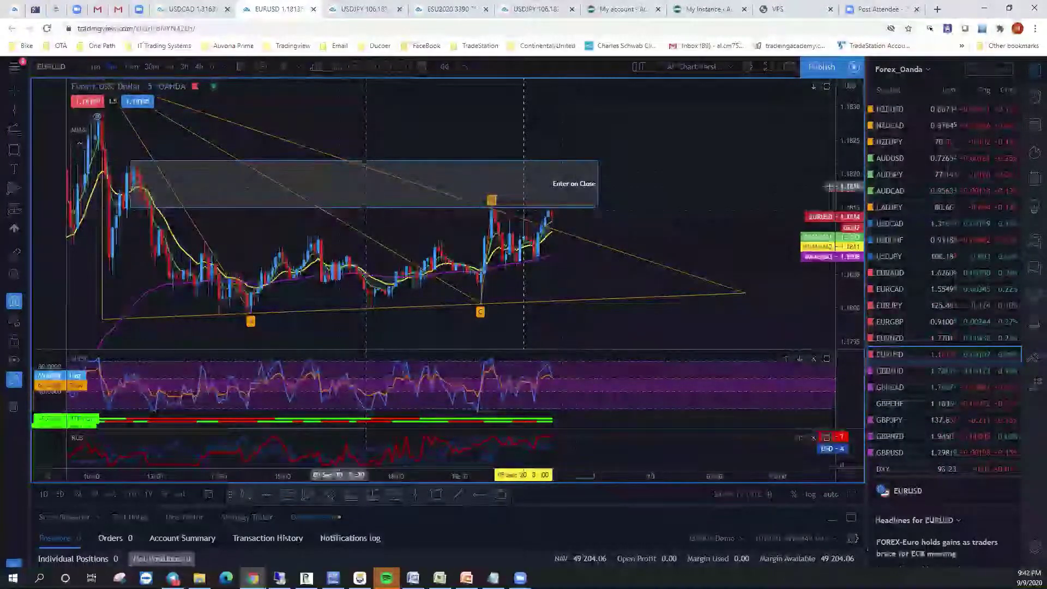
mouse_move(129, 209)
left_mouse_down()
mouse_move(133, 185)
mouse_move(162, 181)
mouse_move(148, 206)
left_mouse_up()
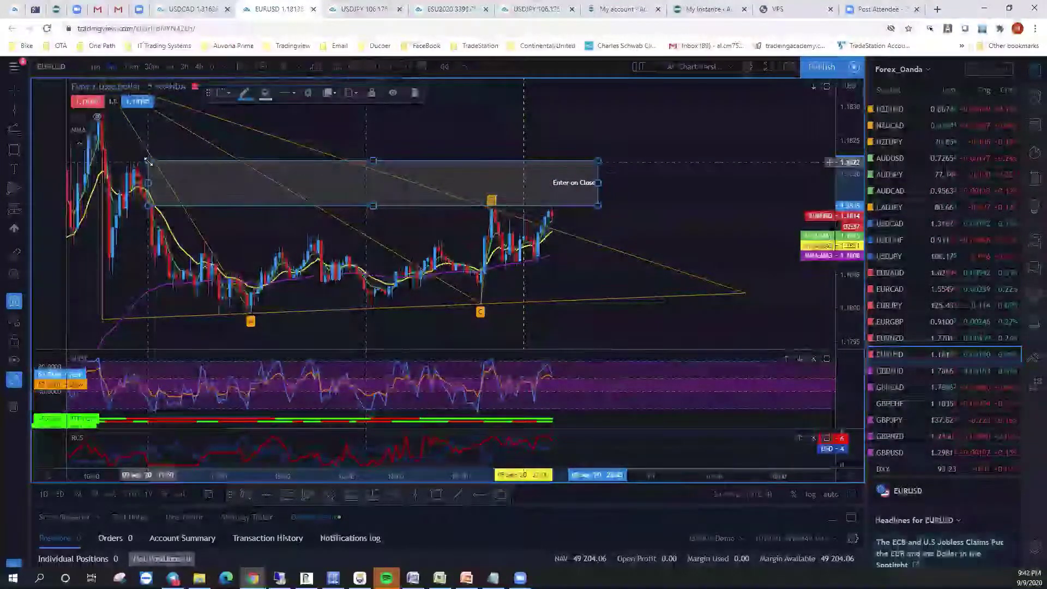
left_click_drag(149, 161, 131, 162)
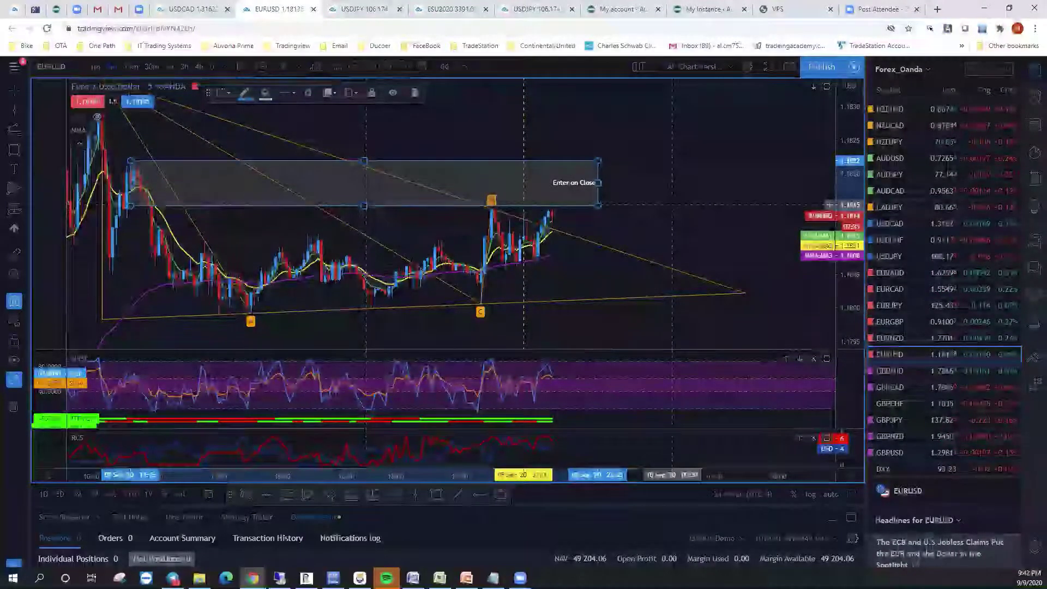
Inspect how the latest EURUSD candles approach the zone's lower edge and the wedge's upper trendline near point D
left_click_drag(690, 166, 712, 161)
left_click_drag(781, 139, 737, 203)
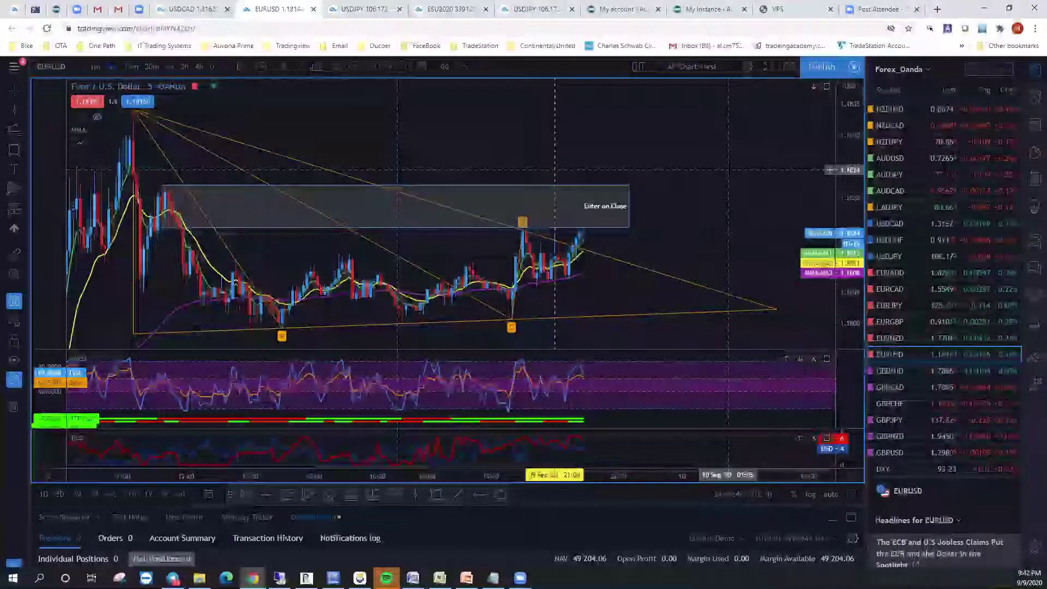
left_click_drag(555, 166, 565, 135)
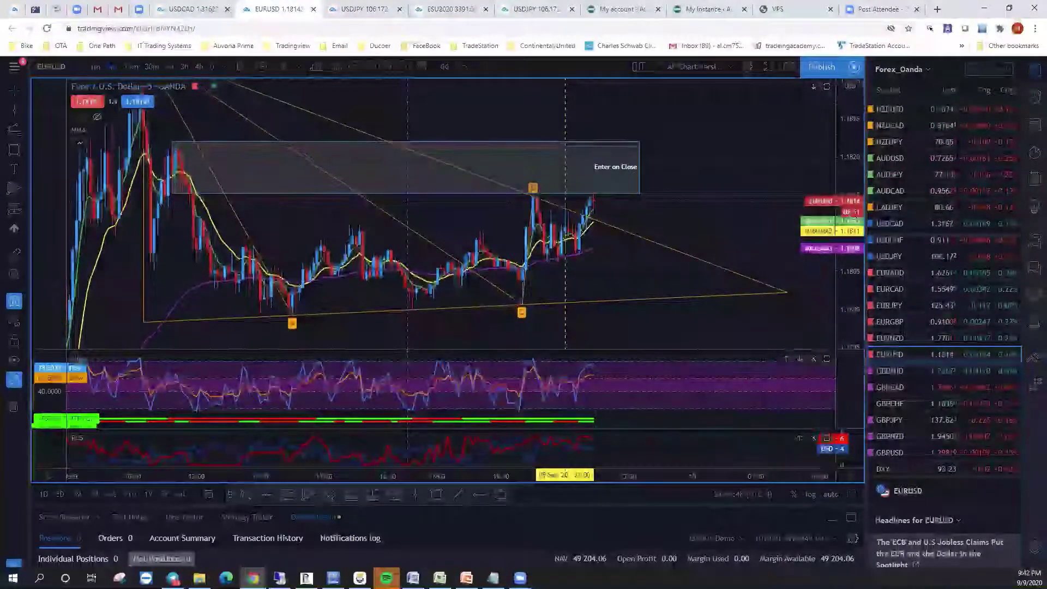
left_click_drag(747, 146, 700, 146)
scroll(699, 146, "up", 2)
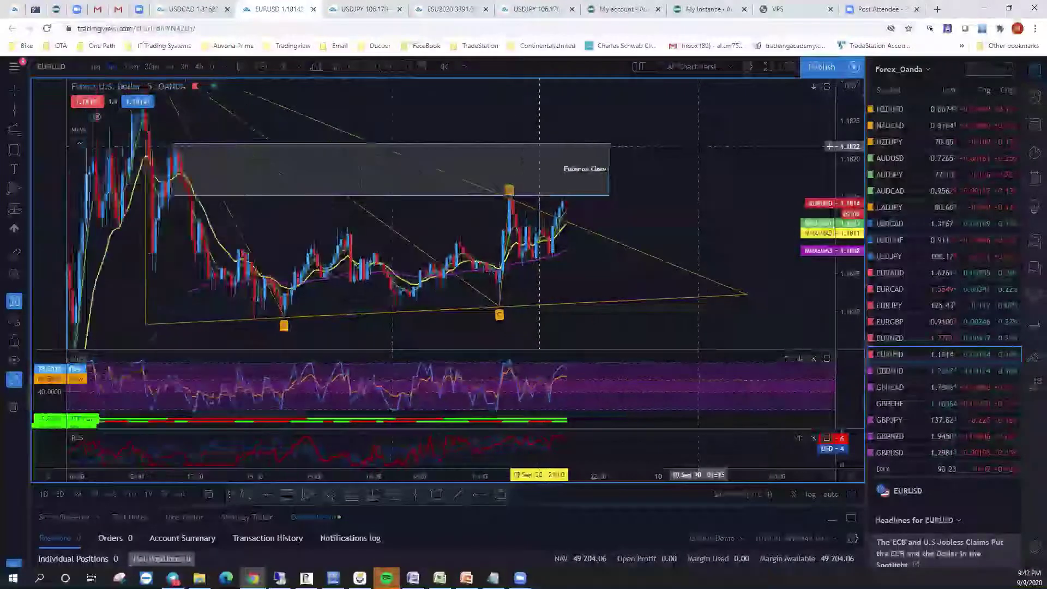
scroll(702, 146, "up", 1)
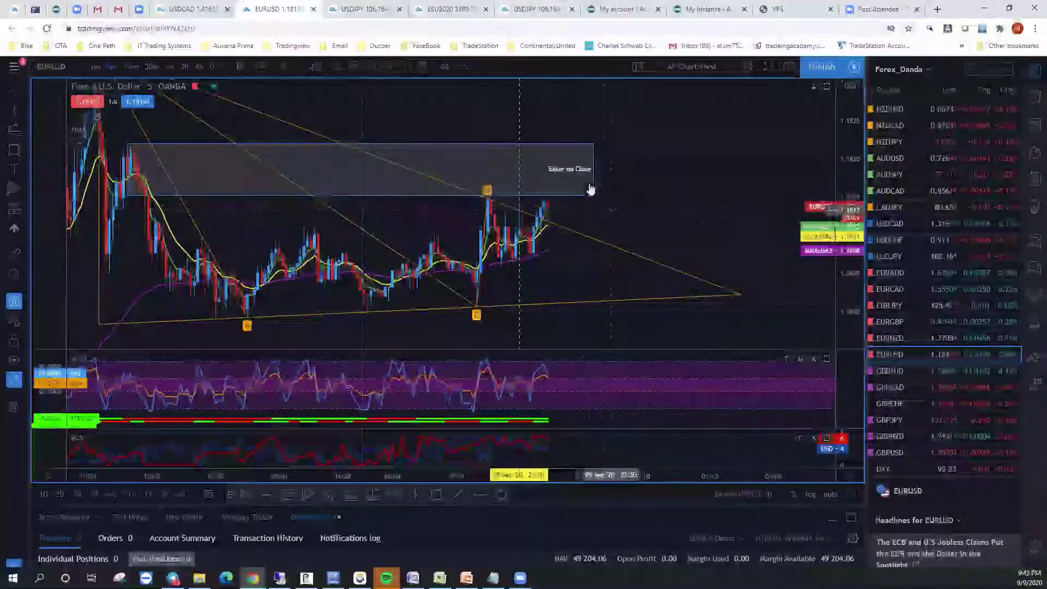
left_click_drag(855, 142, 855, 153)
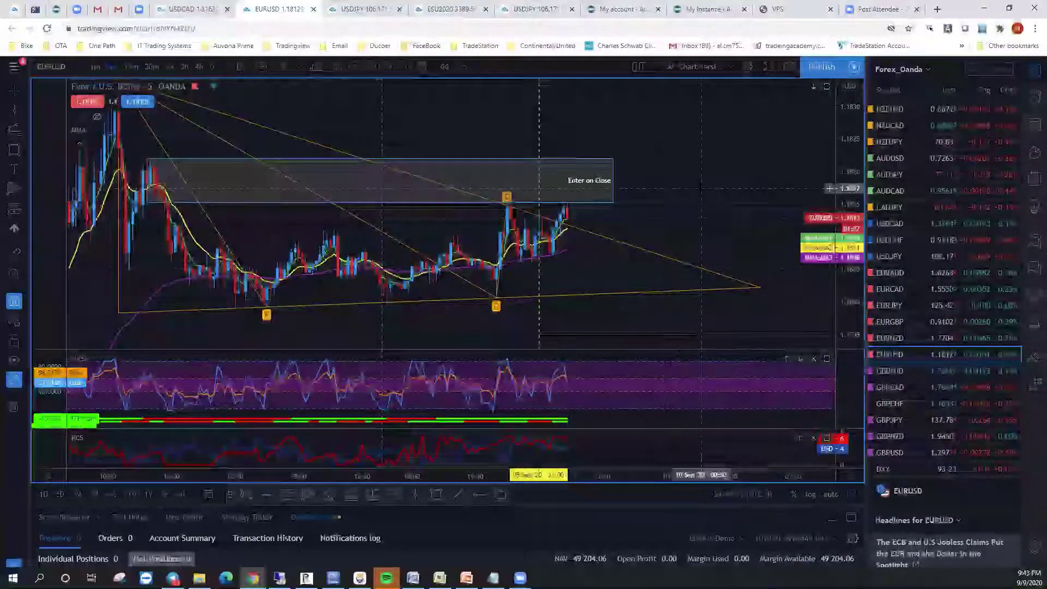
left_click_drag(698, 185, 675, 174)
scroll(535, 167, "down", 2)
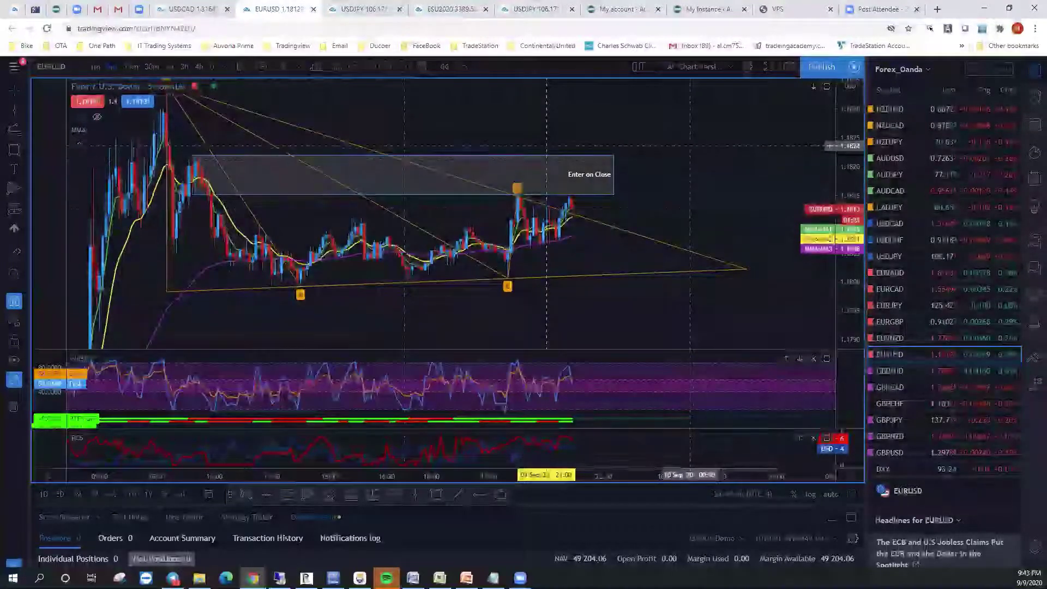
Switch to the USDCAD charts and compare the 15-, 5- and 1-minute views around the 15-62 level and Enter on Close zones
left_click(180, 9)
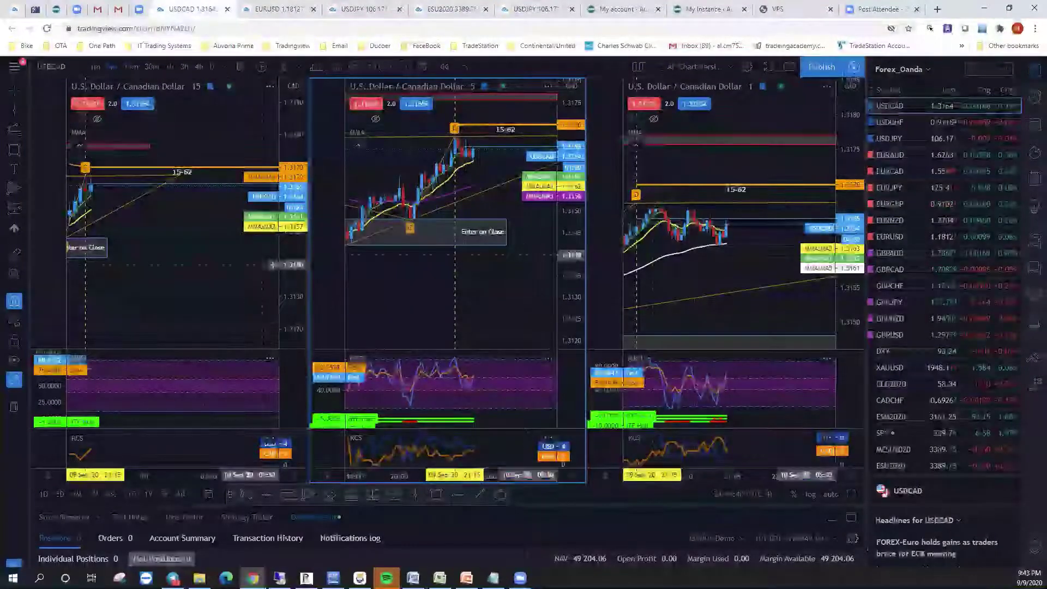
left_click(286, 275)
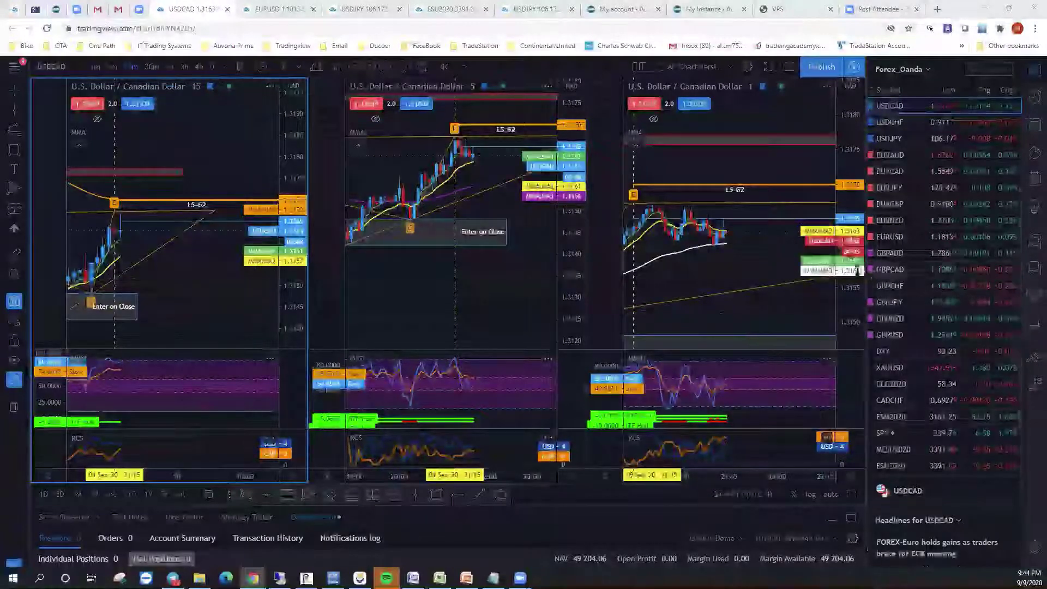
left_click(831, 253)
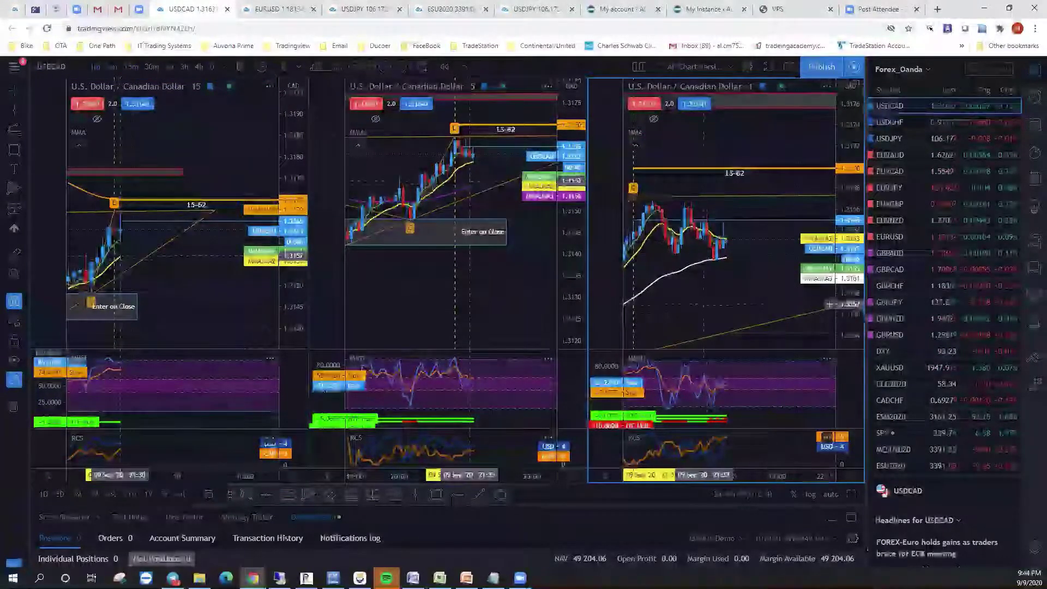
left_click(456, 285)
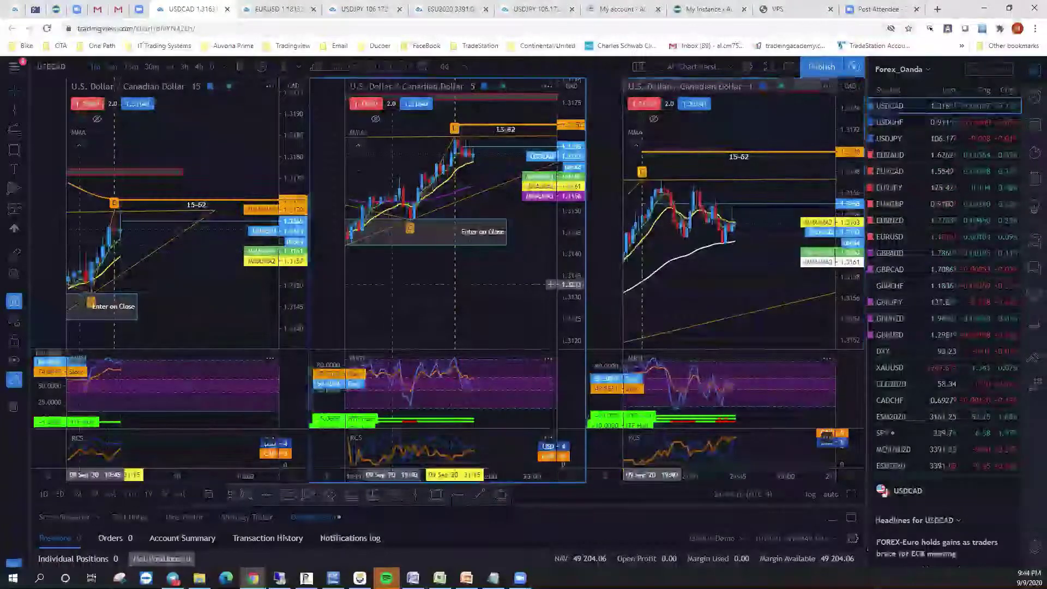
left_click(188, 264)
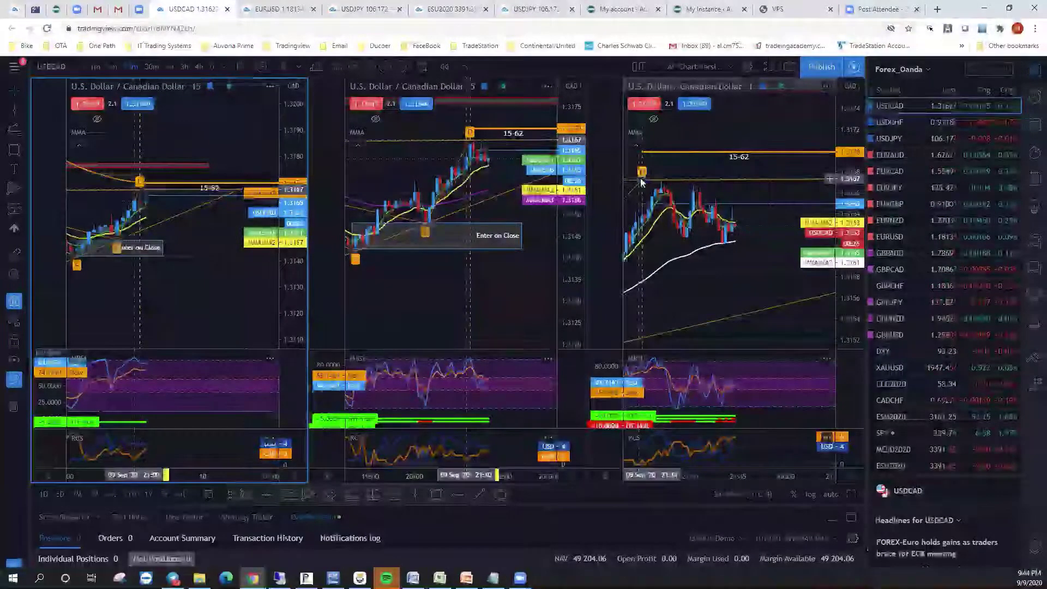
Move point D of the USDCAD wedge to the swing high on the 1-minute chart and recheck the 5-minute chart
left_click(661, 180)
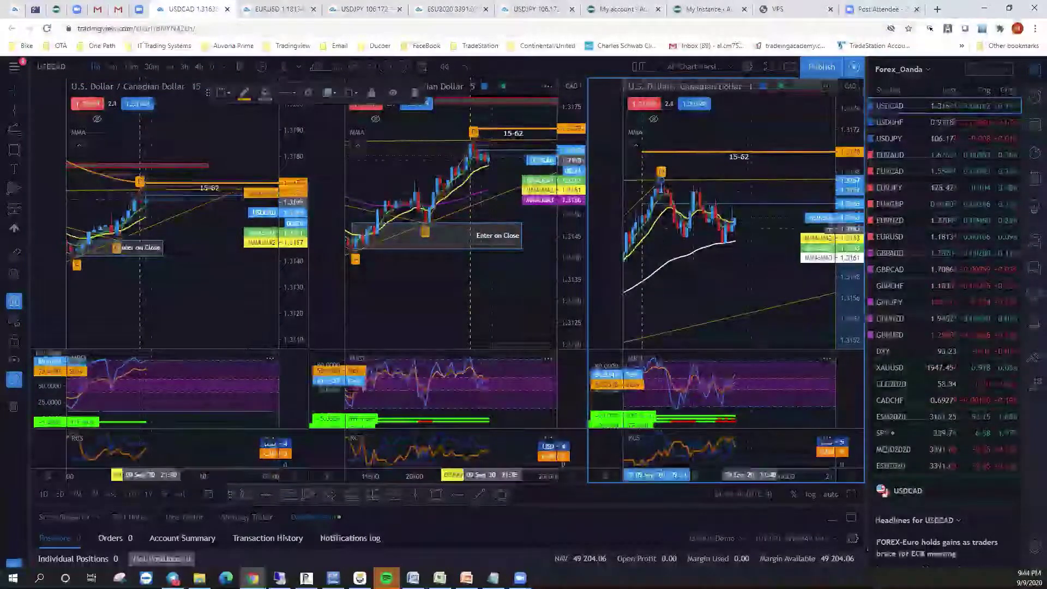
left_click(830, 284)
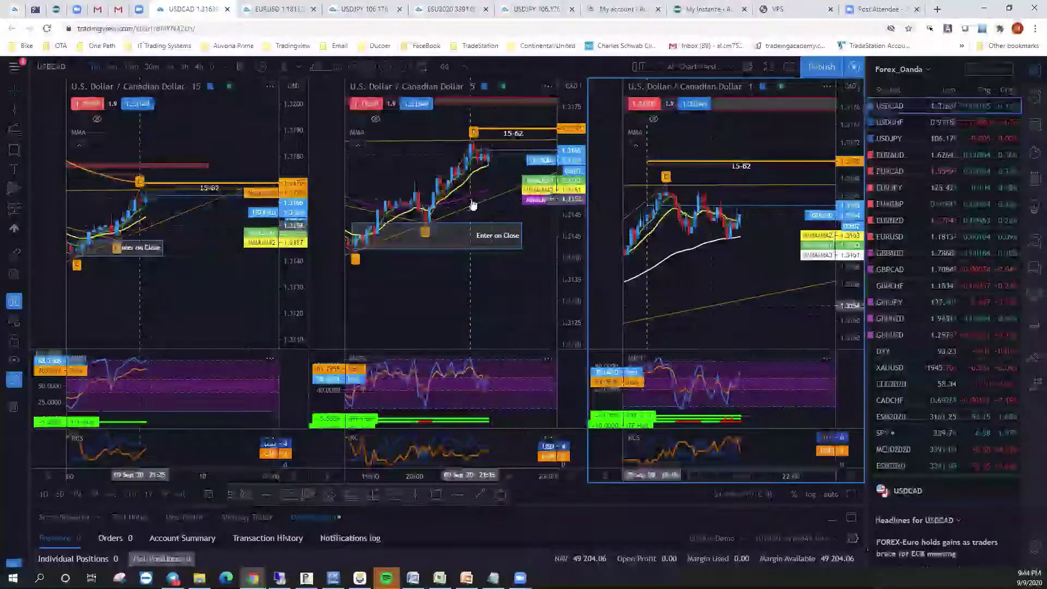
left_click(414, 166)
left_click_drag(414, 166, 388, 197)
Check the Airis Notifications list for the latest wedge alerts and load AUDUSD in the three charts
mouse_move(84, 138)
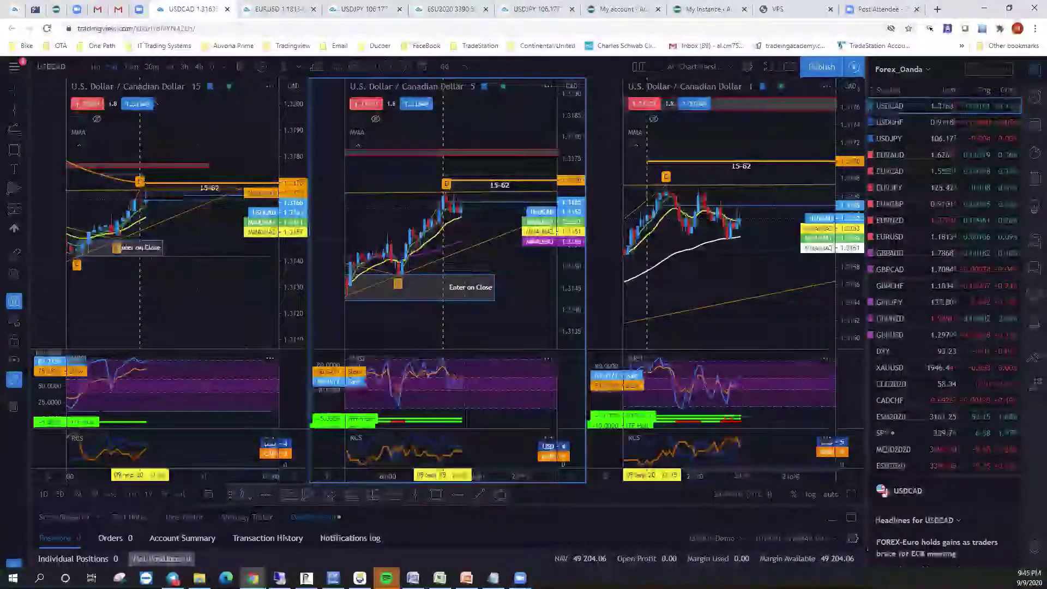
left_click(57, 10)
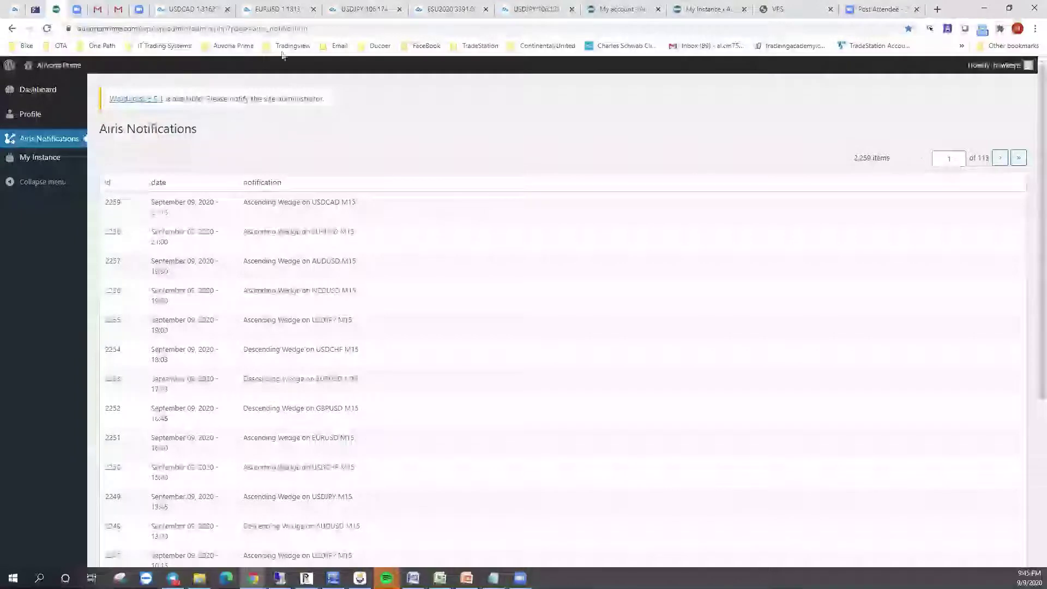
left_click(199, 13)
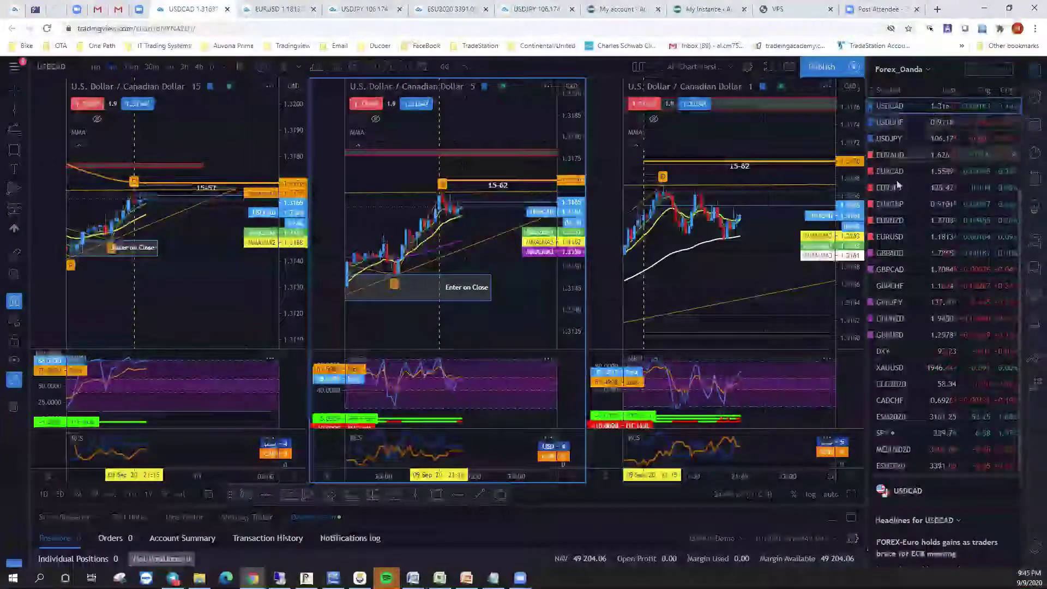
scroll(945, 191, "up", 3)
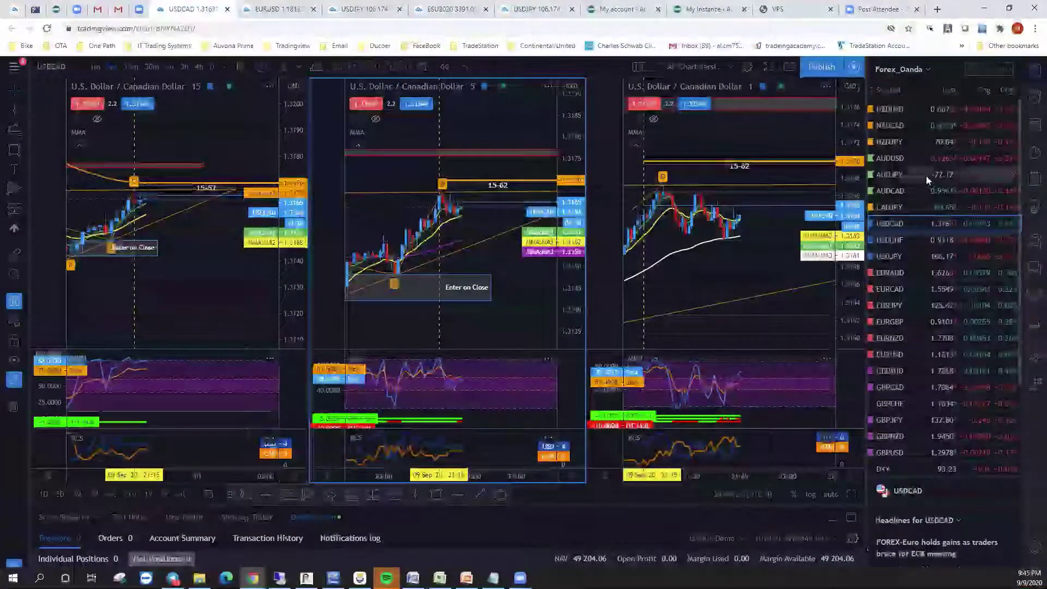
left_click(900, 156)
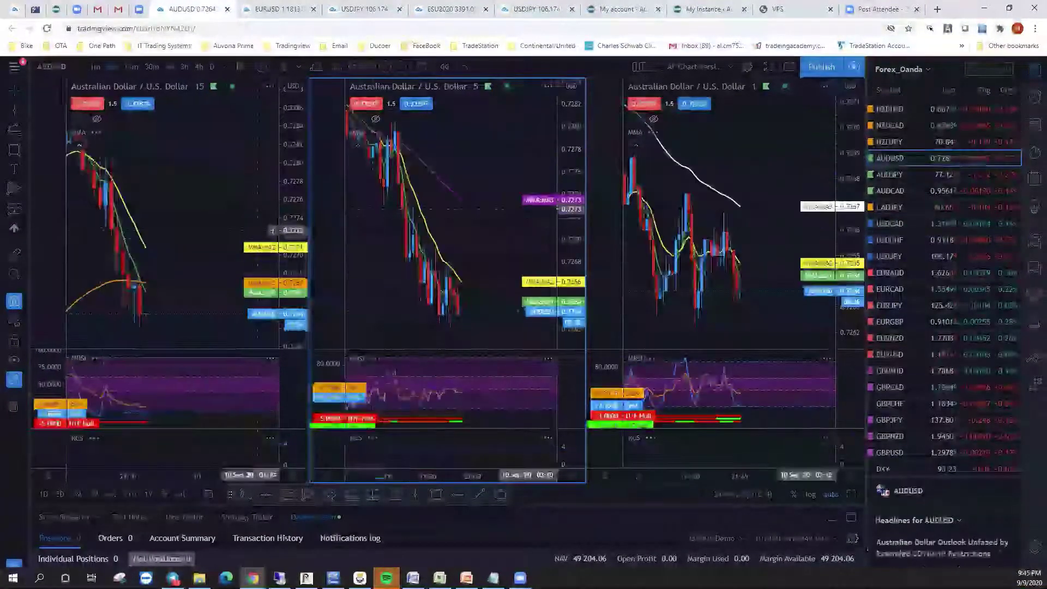
scroll(271, 237, "up", 3)
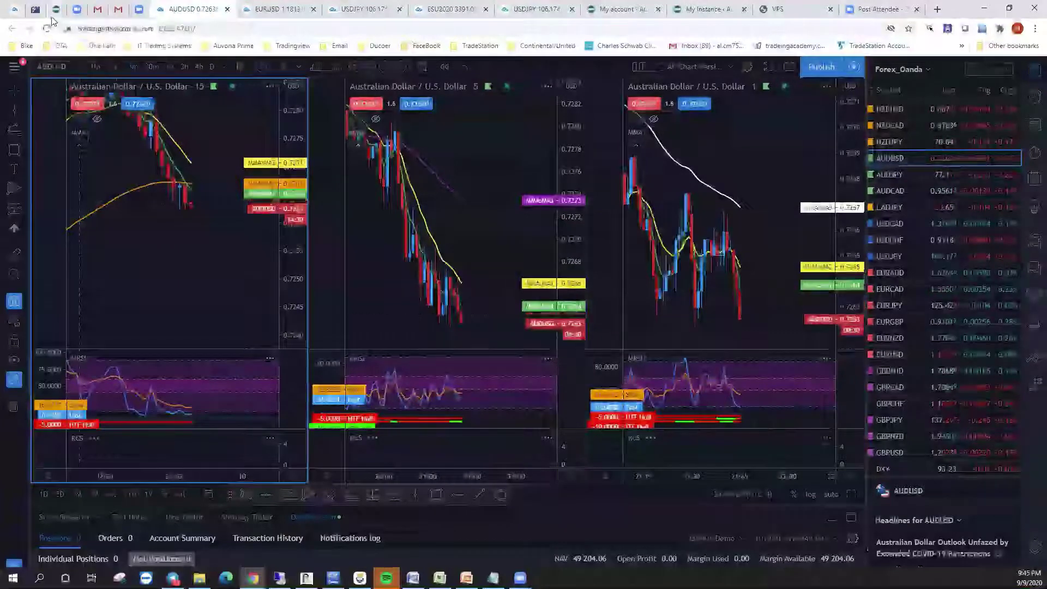
Check the AUDUSD alert time, enlarge the 15-minute chart and mark 19:30 on 9 September with a vertical line
left_click(57, 7)
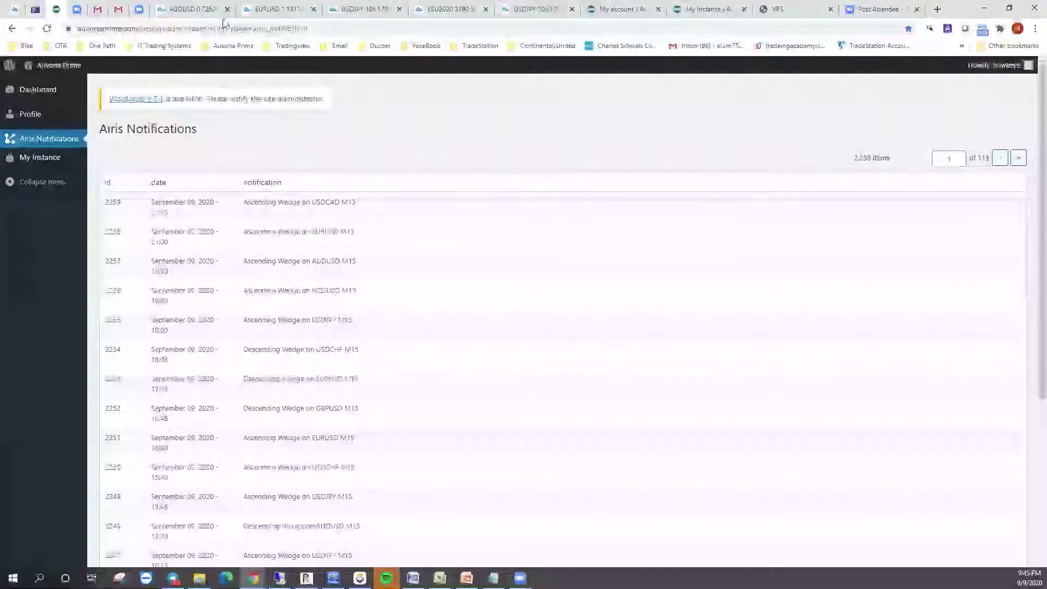
left_click(188, 8)
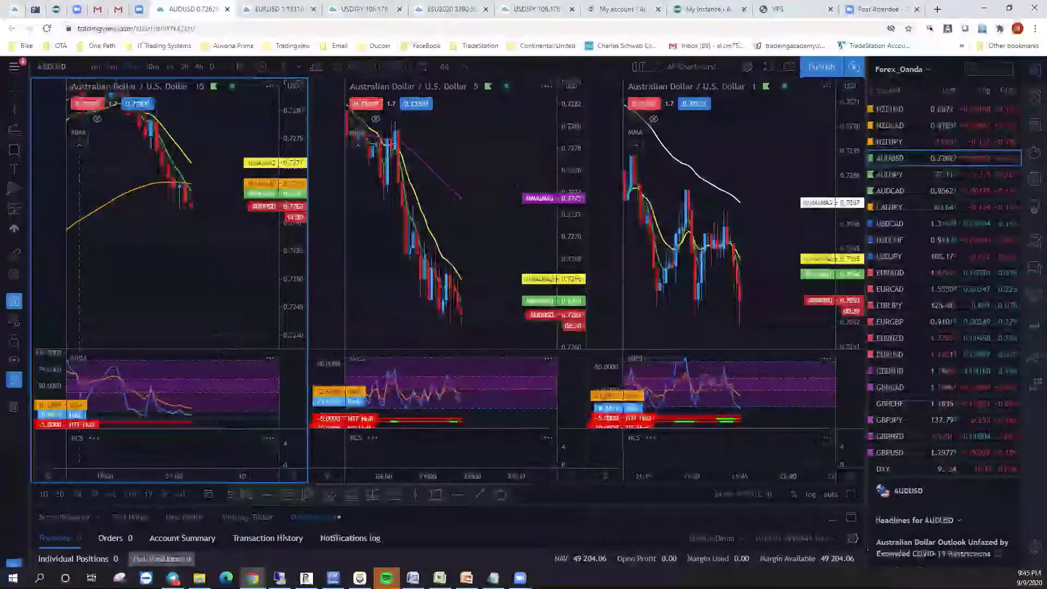
key("alt+Return")
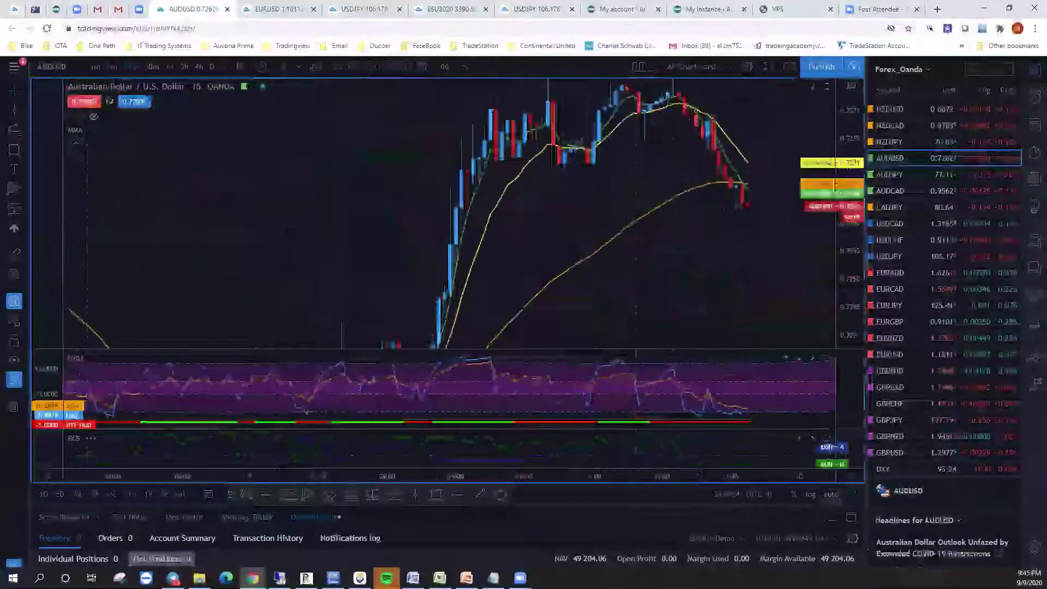
left_click_drag(689, 278, 637, 279)
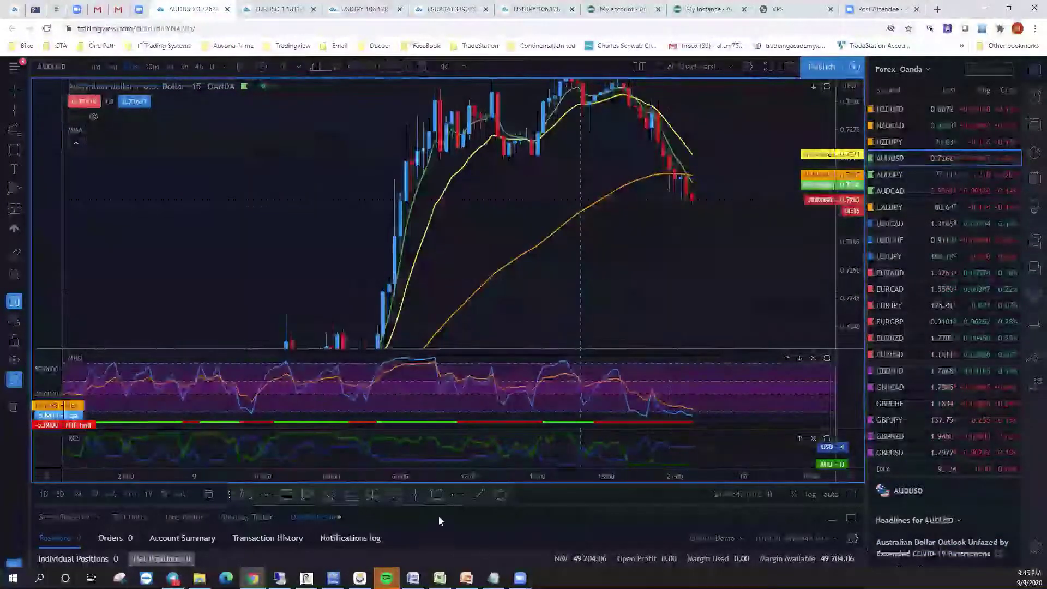
left_click(417, 496)
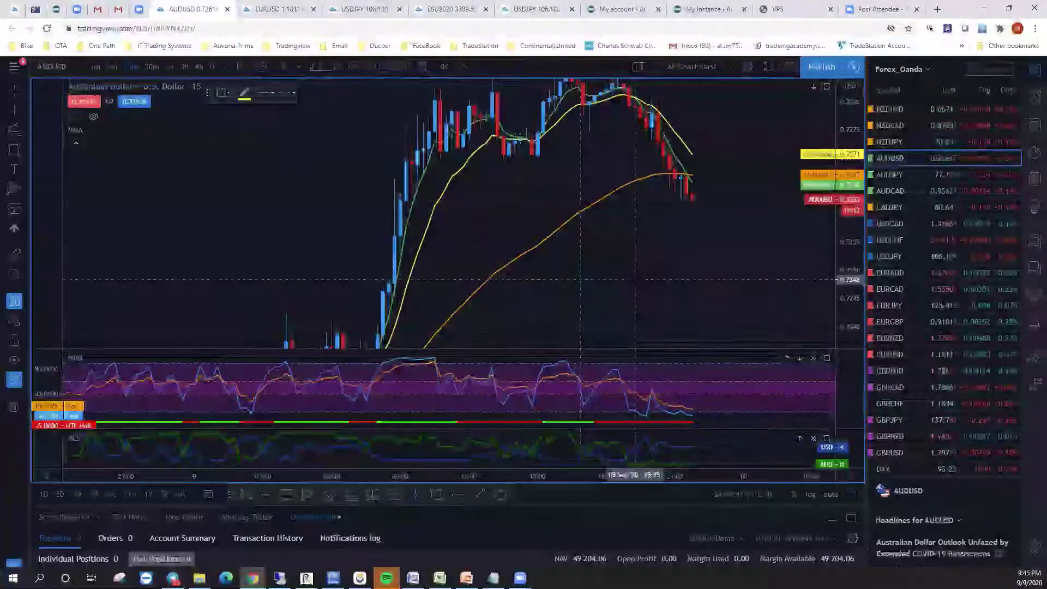
left_click(641, 277)
left_click_drag(817, 125, 830, 212)
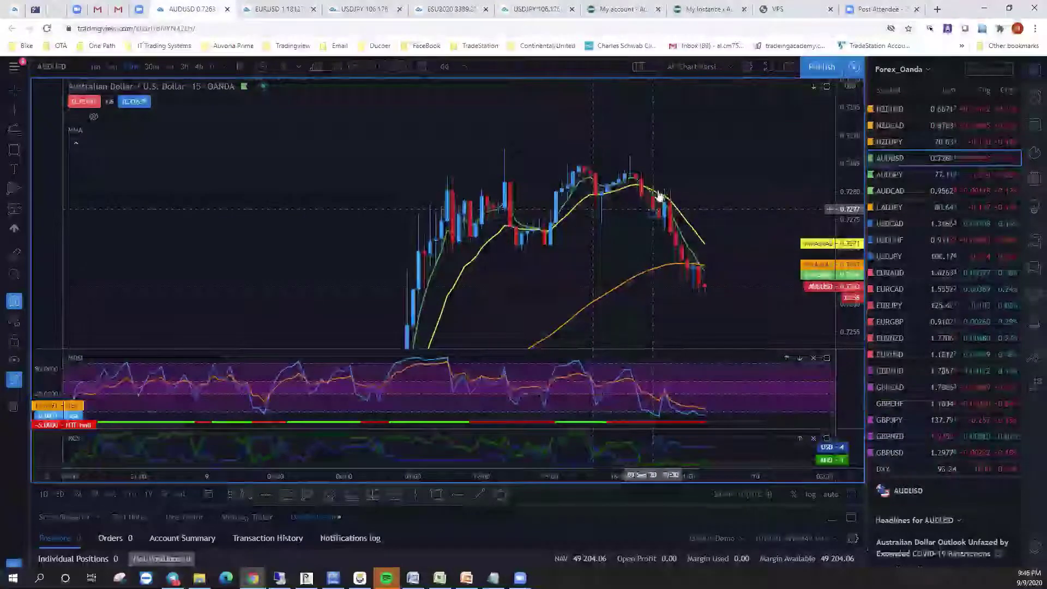
Draw a four-point triangle pattern A-B-C-D across the alternating AUDUSD swing lows and highs before the vertical line
left_click_drag(653, 209, 602, 162)
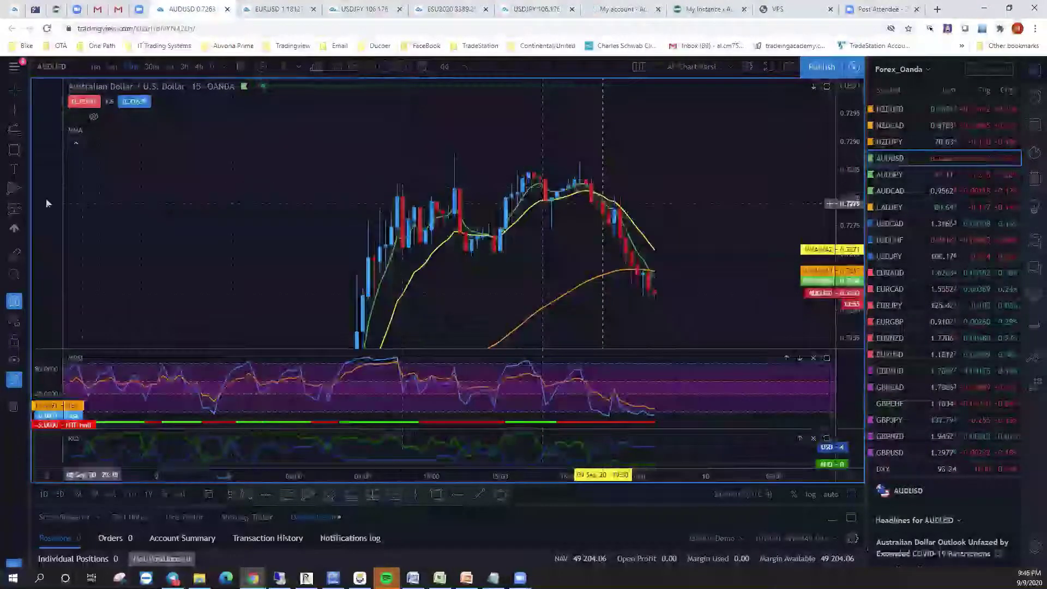
left_click(14, 188)
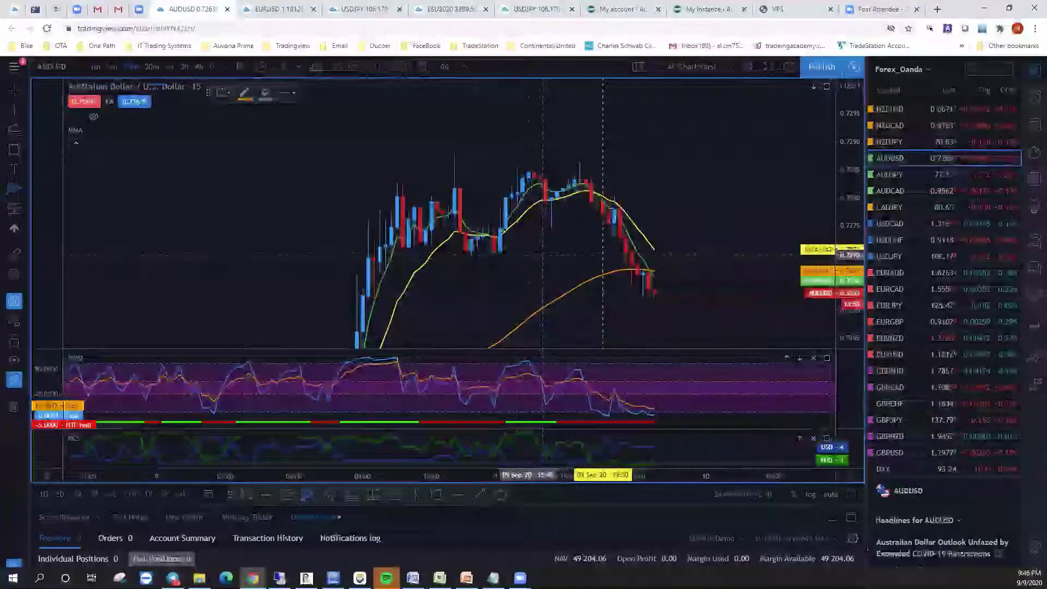
left_click(471, 255)
left_click(455, 155)
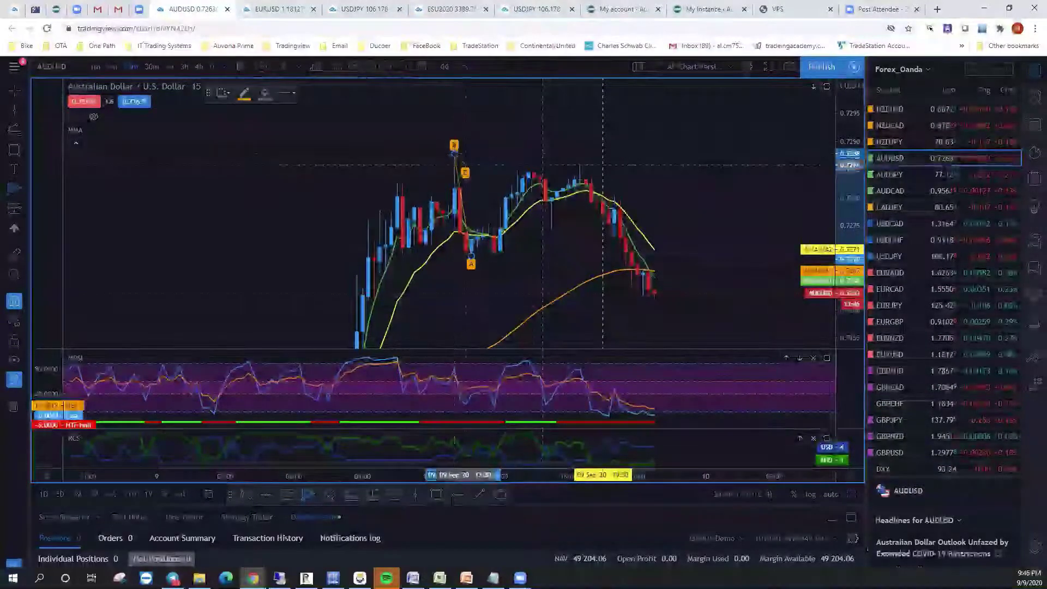
left_click(551, 229)
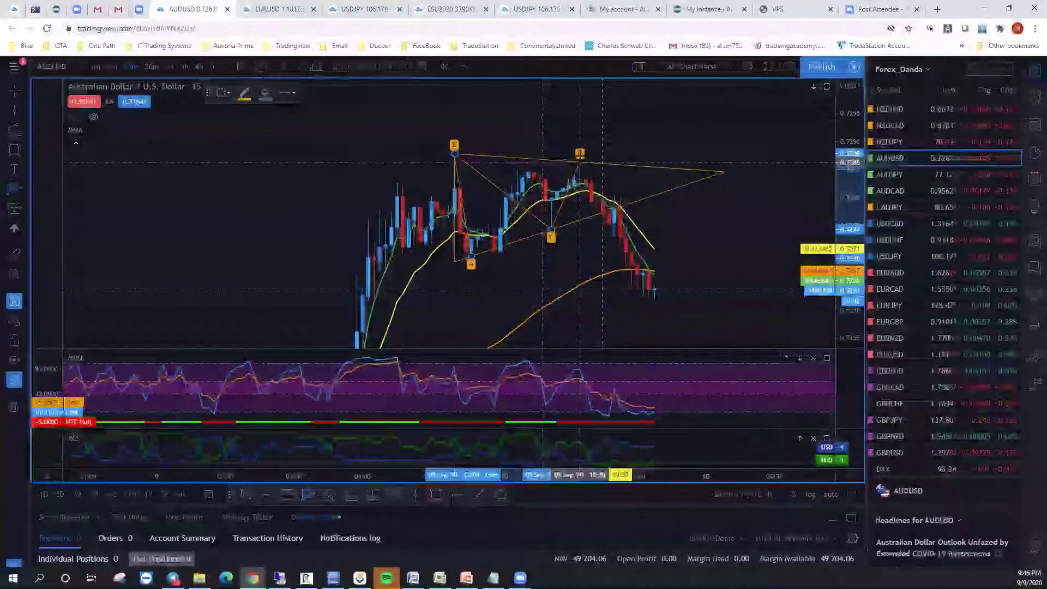
left_click(580, 160)
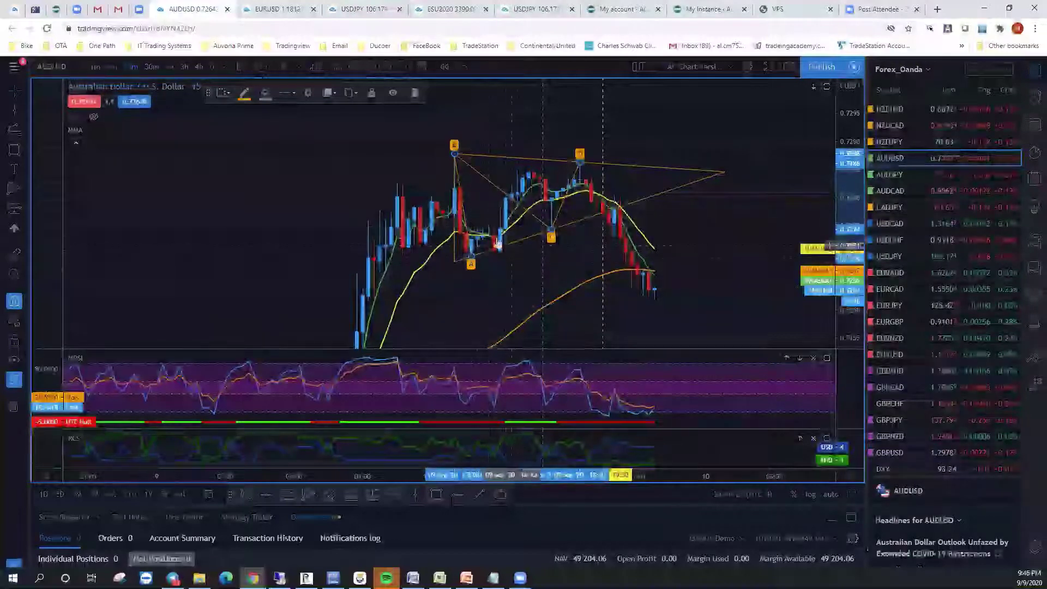
Move point C of the AUDUSD triangle to the low at the vertical line and point A to the earlier low in the rally
left_click_drag(571, 269, 537, 271)
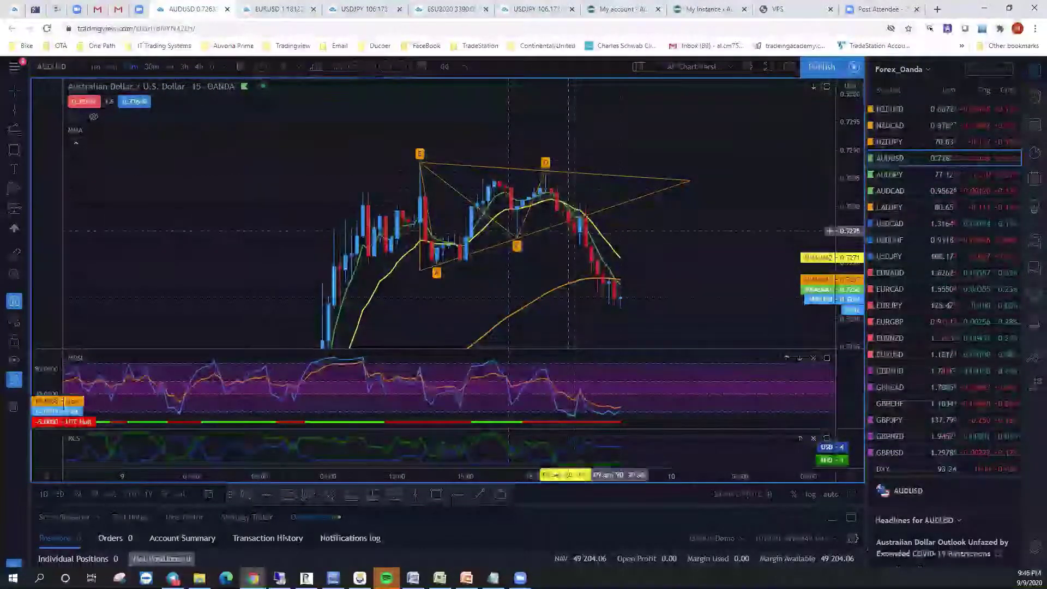
left_click_drag(516, 238, 569, 235)
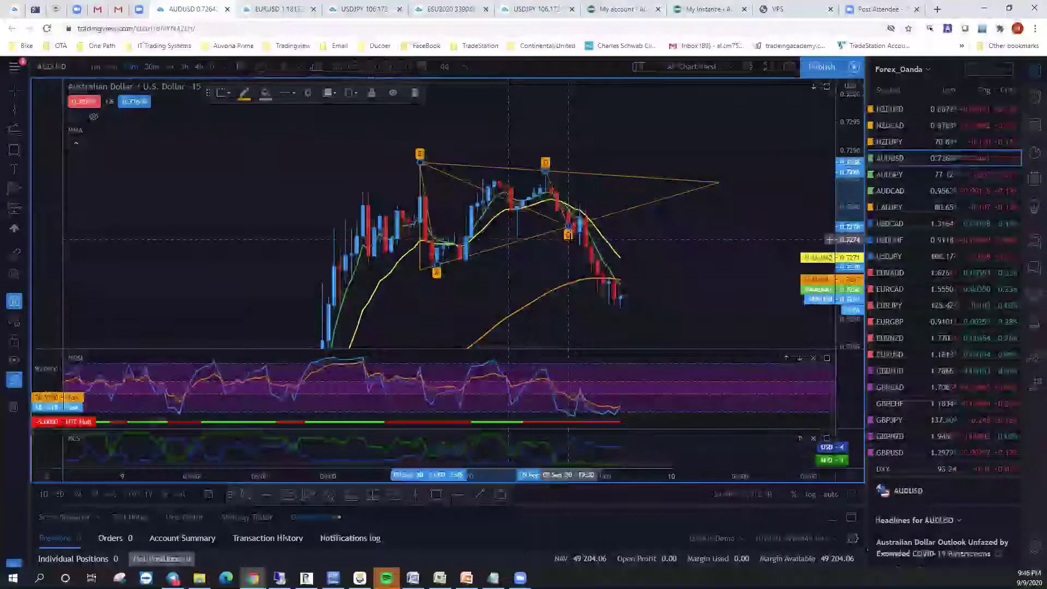
left_click_drag(438, 270, 339, 311)
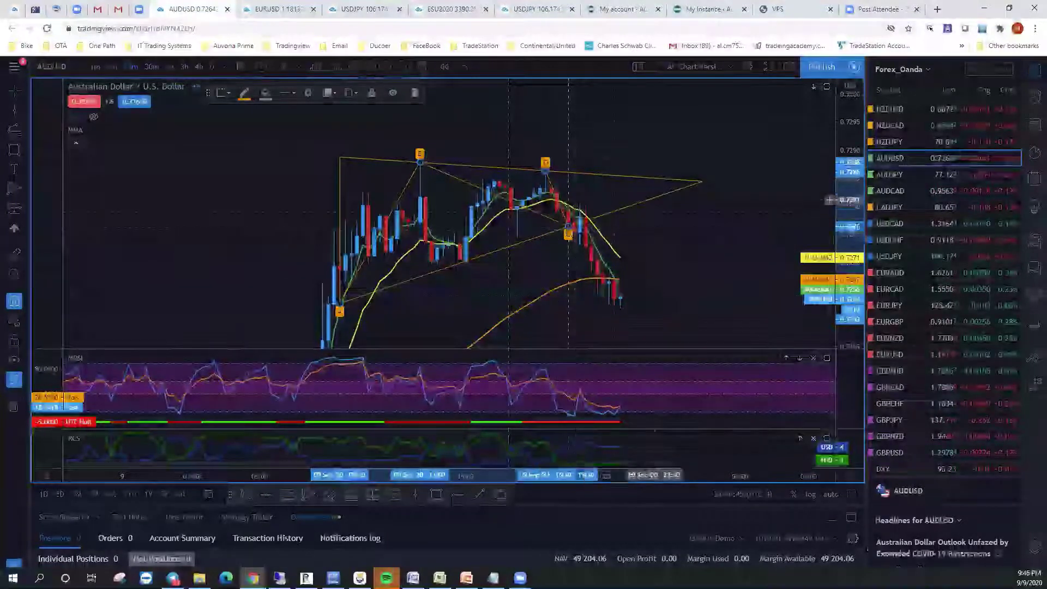
left_click_drag(705, 219, 630, 183)
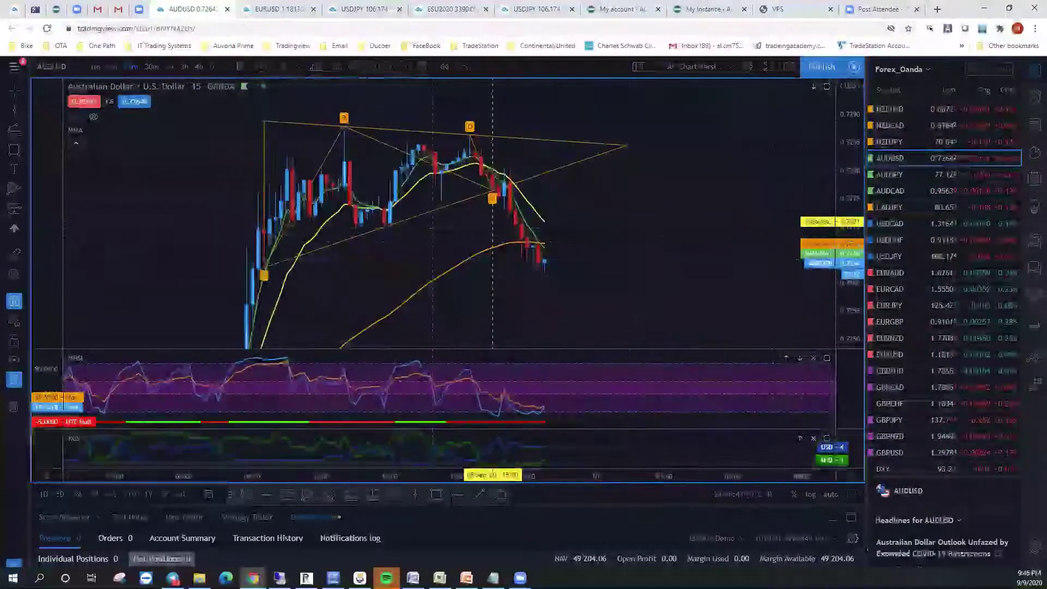
Move point D of the AUDUSD triangle out to its apex, beyond the latest candles
left_click_drag(493, 141, 423, 176)
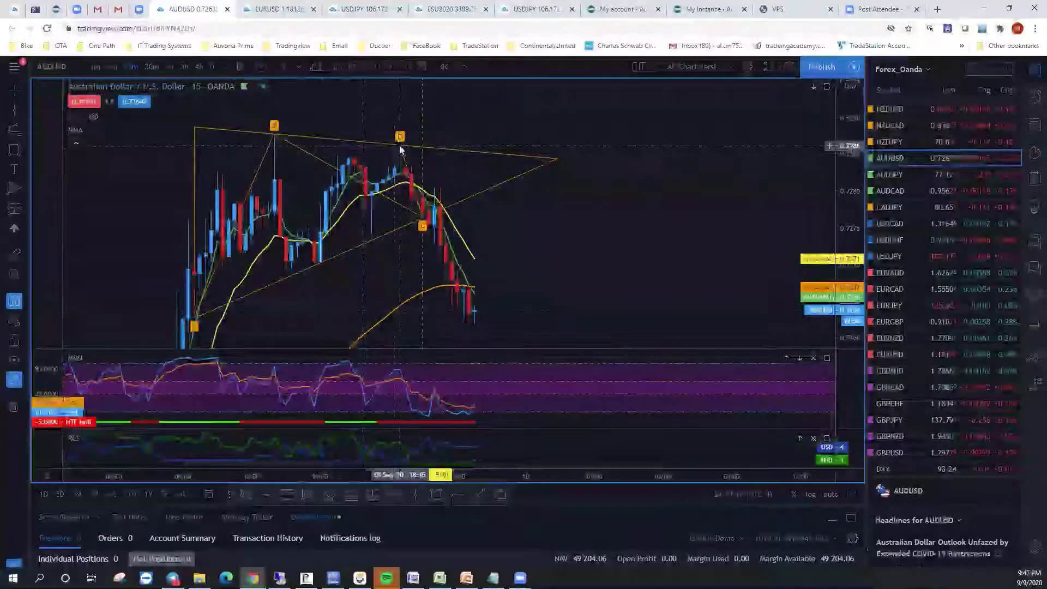
left_click(493, 156)
left_click_drag(537, 151, 572, 153)
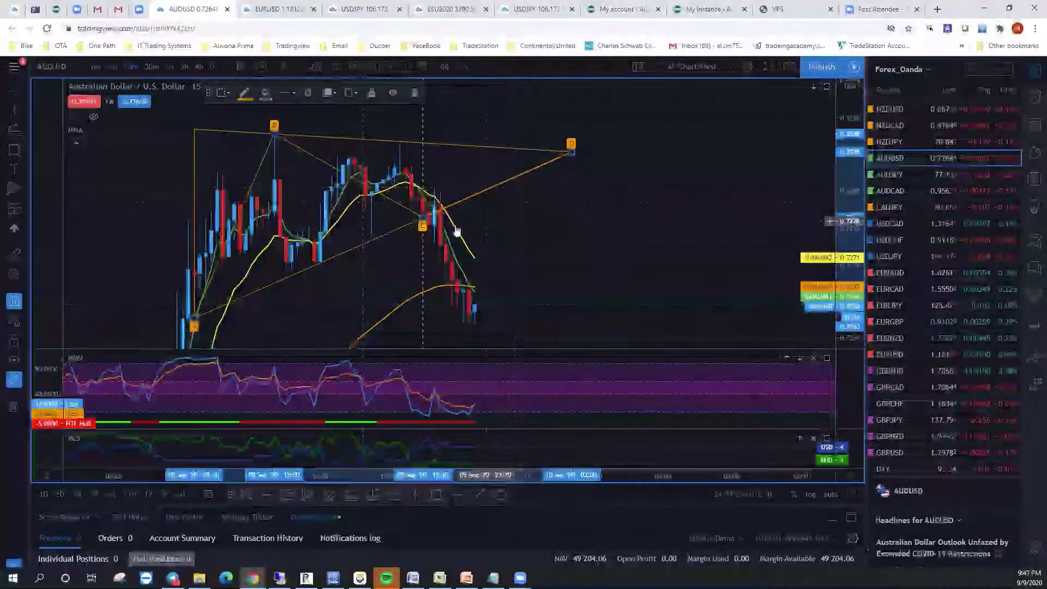
left_click_drag(583, 225, 597, 172)
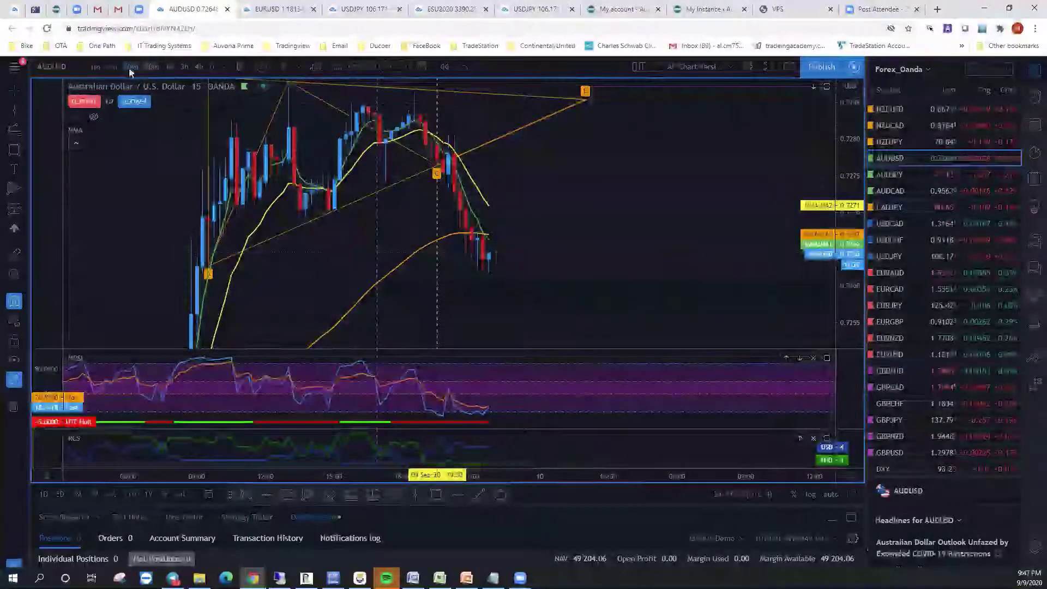
On the 5-minute AUDUSD chart, move point C to the earlier wick low and bring point D closer to the latest candles
left_click(113, 68)
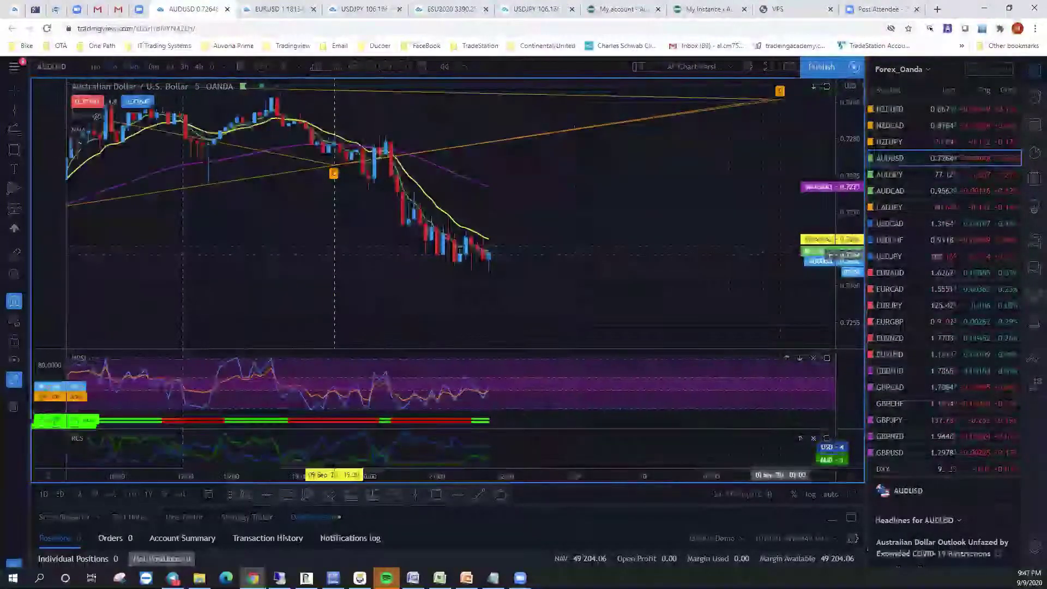
scroll(333, 174, "up", 3)
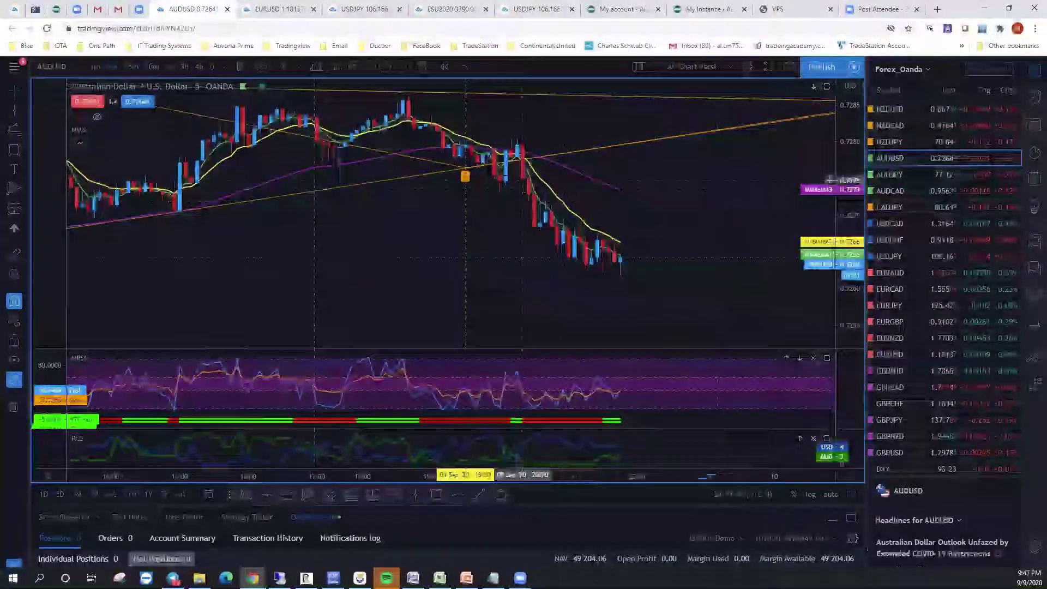
left_click(474, 169)
left_click_drag(475, 174, 340, 190)
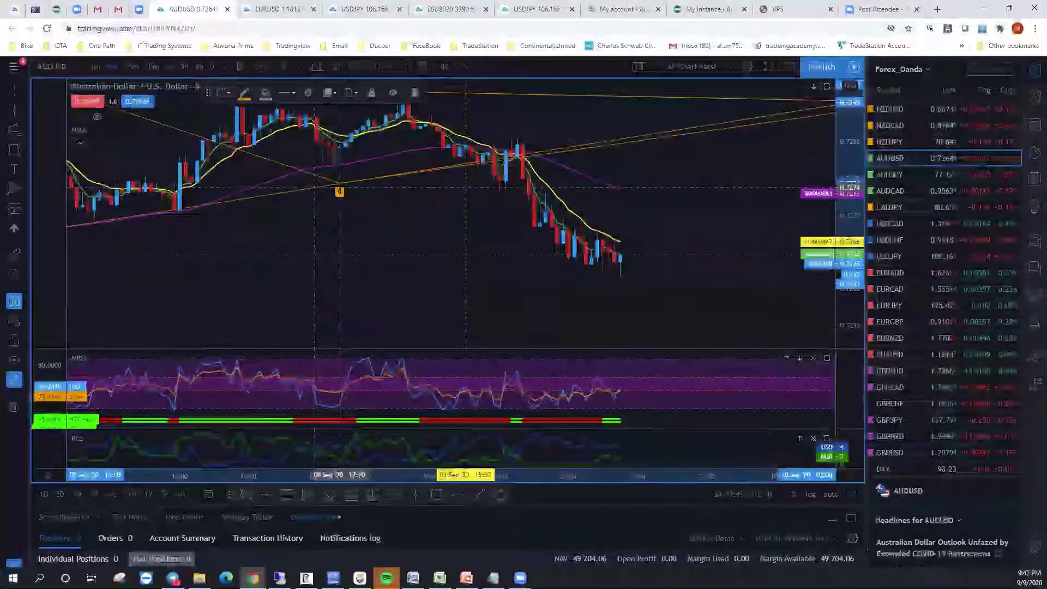
scroll(631, 187, "right", 3)
mouse_move(754, 129)
left_mouse_down()
mouse_move(524, 158)
mouse_move(524, 122)
mouse_move(532, 127)
left_mouse_up()
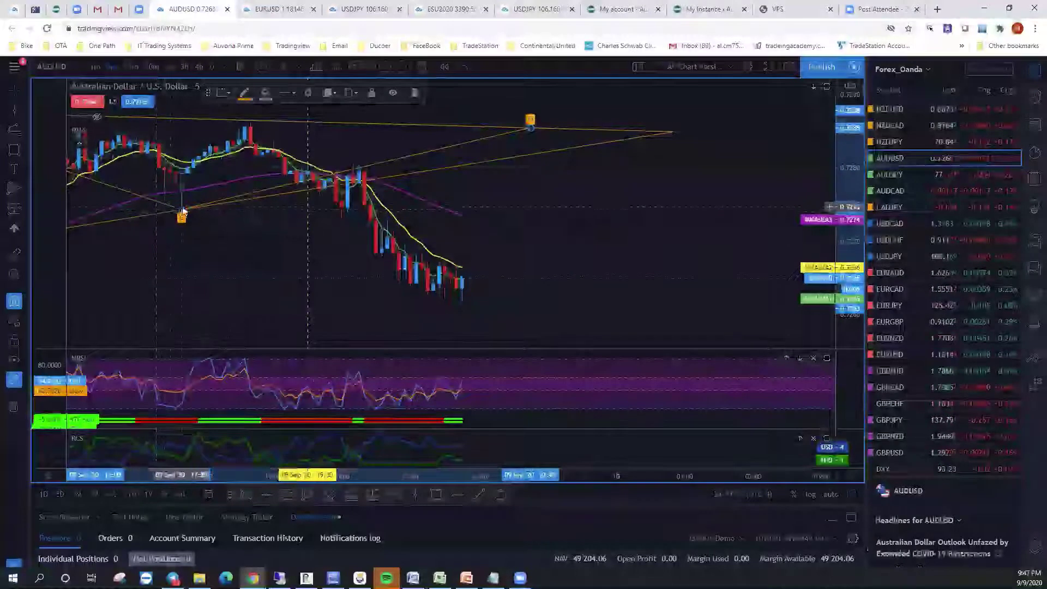
Move point A to the swing low near 0.7262 and check the wedge's lower trendline against the low around 15:00
scroll(350, 239, "left", 5)
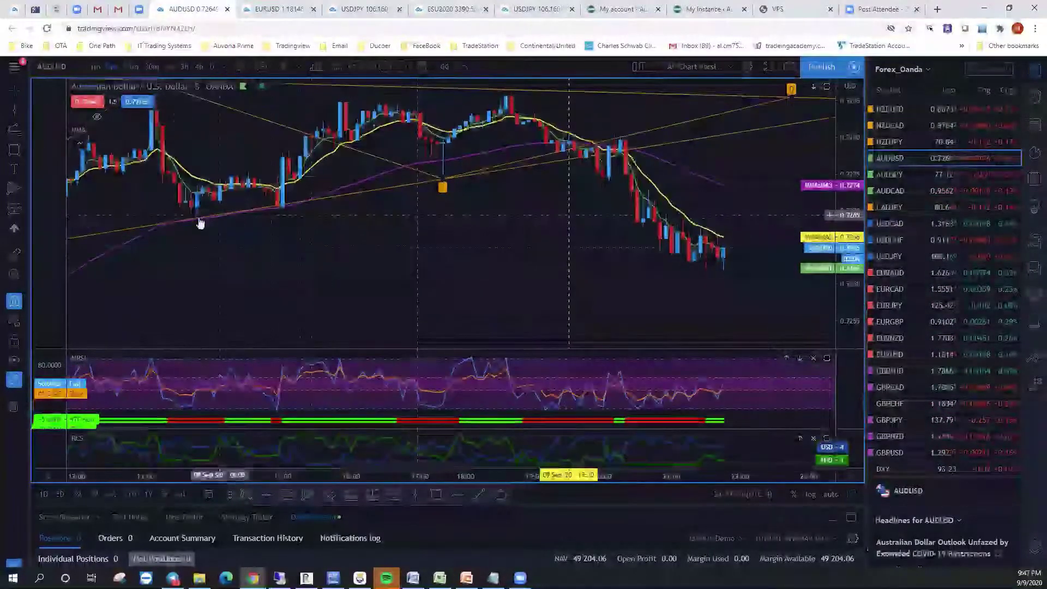
left_click_drag(353, 237, 656, 196)
left_click_drag(211, 236, 222, 237)
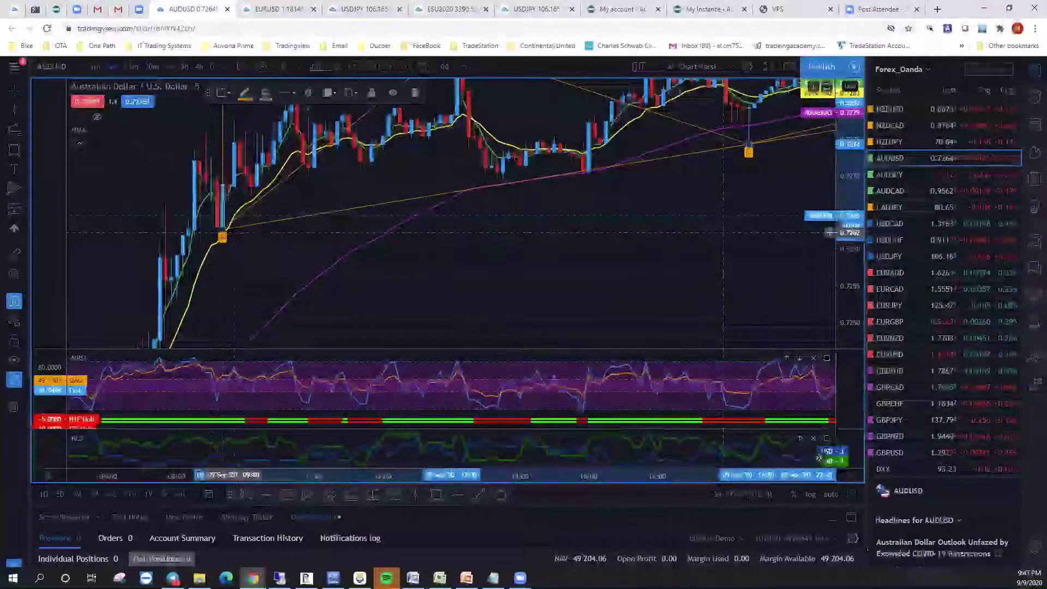
left_click_drag(695, 188, 562, 215)
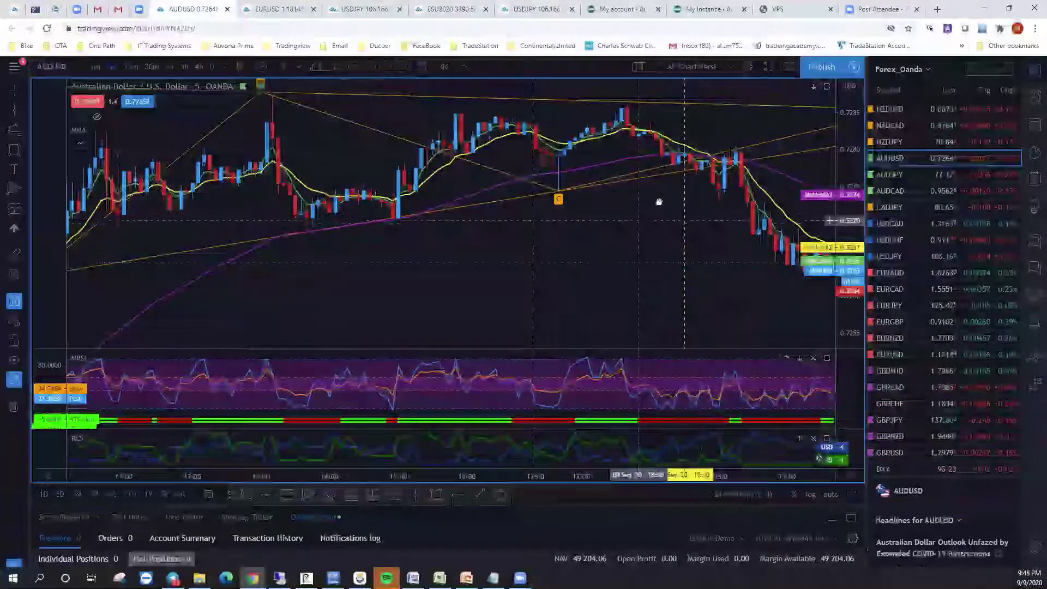
left_click_drag(645, 203, 661, 200)
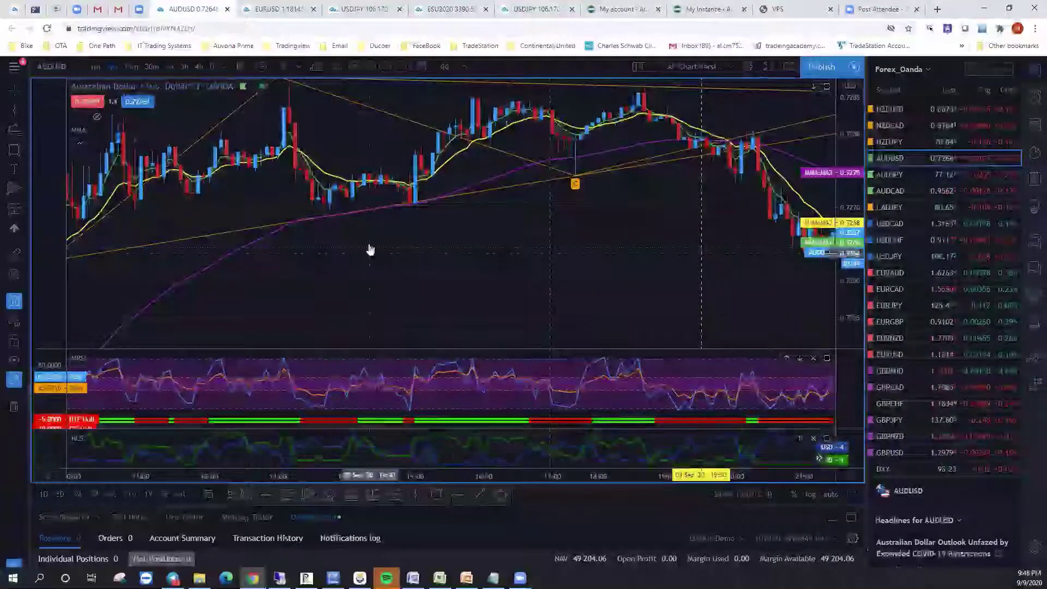
left_click(415, 206)
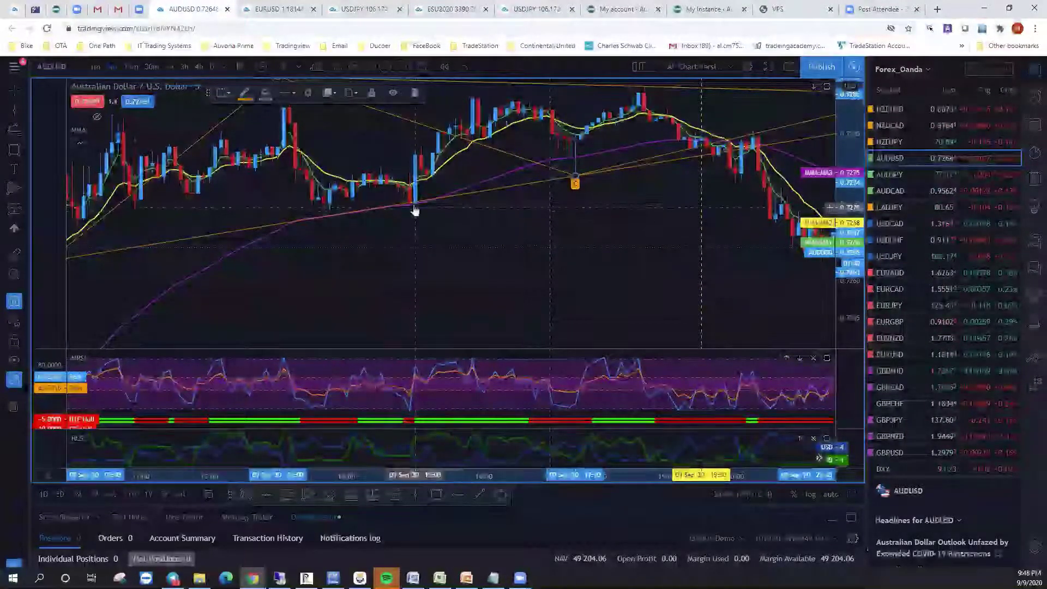
Draw a rectangular zone from the low around 15:00 past the latest candles, with its upper edge at point C's low
left_click(431, 218)
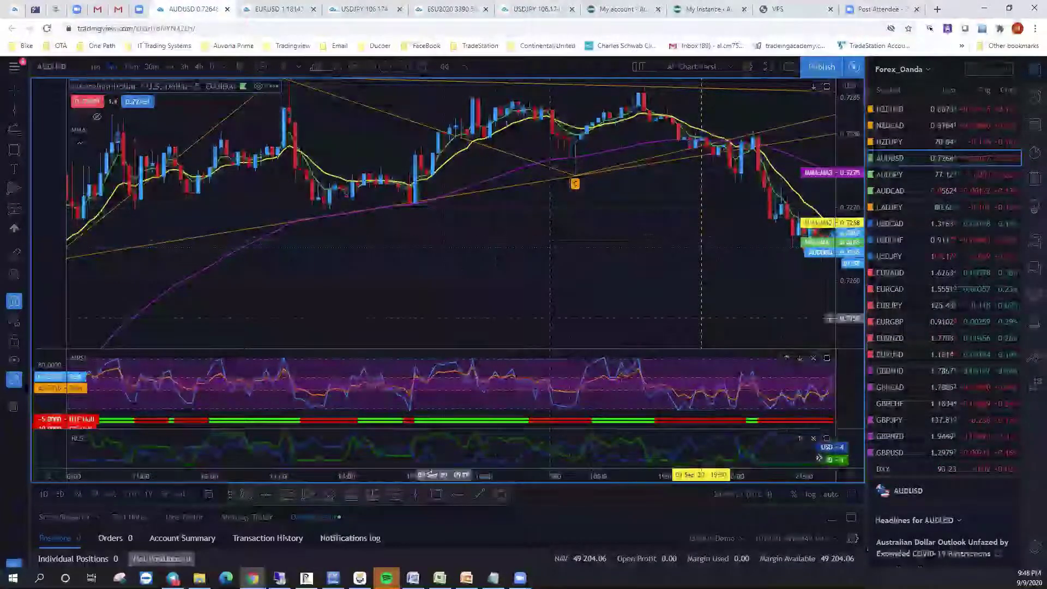
left_click(432, 496)
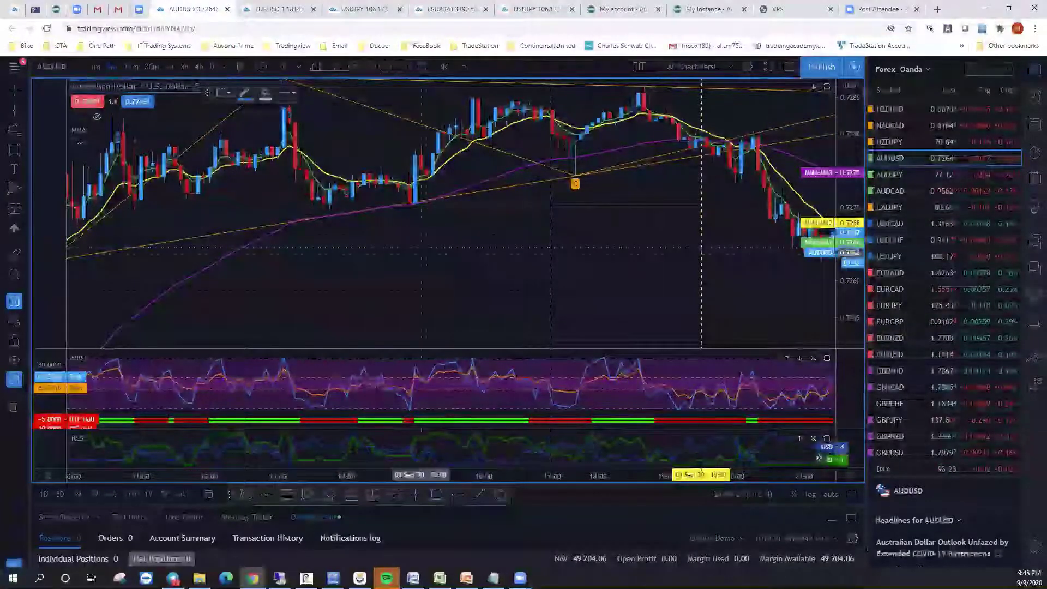
left_click_drag(415, 204, 832, 226)
left_click_drag(840, 174, 811, 175)
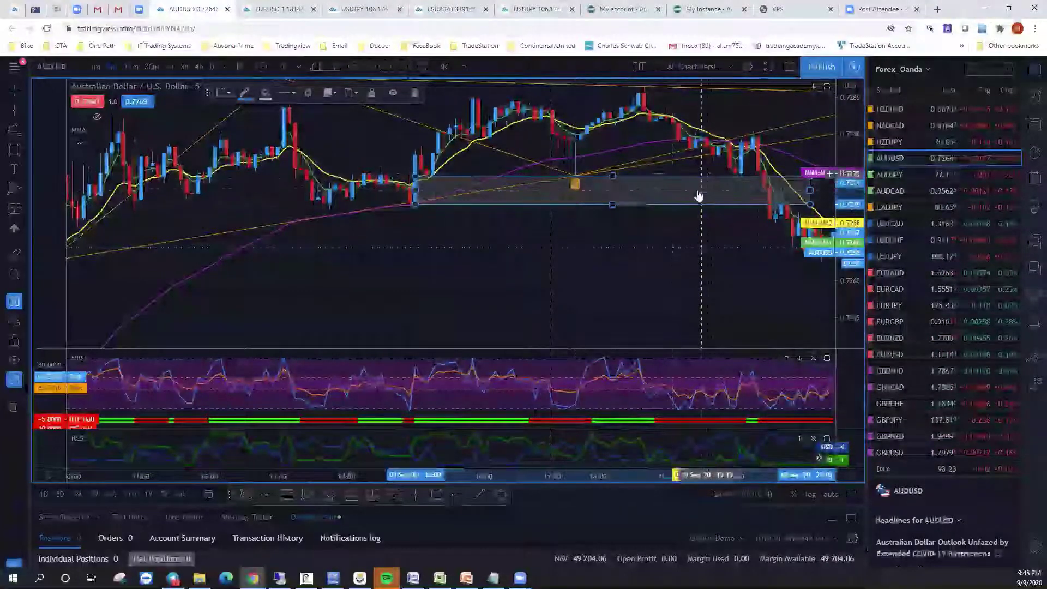
Place a horizontal ray at about 0.7273, starting at the candle that breaks down through the rectangular zone
left_click_drag(630, 249, 444, 262)
left_click_drag(780, 154, 658, 159)
left_click_drag(636, 105, 745, 113)
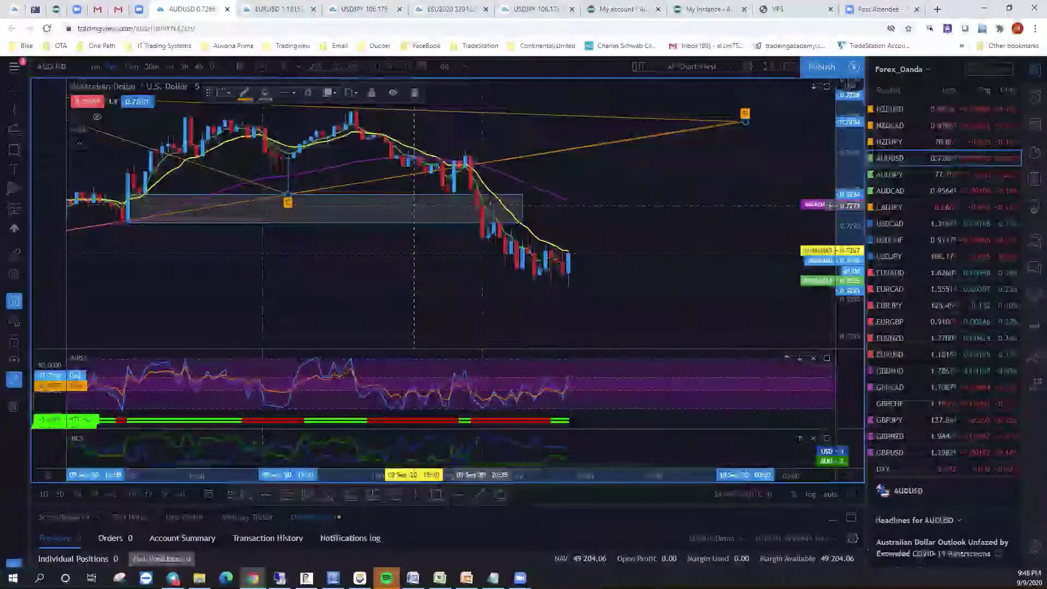
left_click(614, 178)
left_click_drag(615, 177, 604, 151)
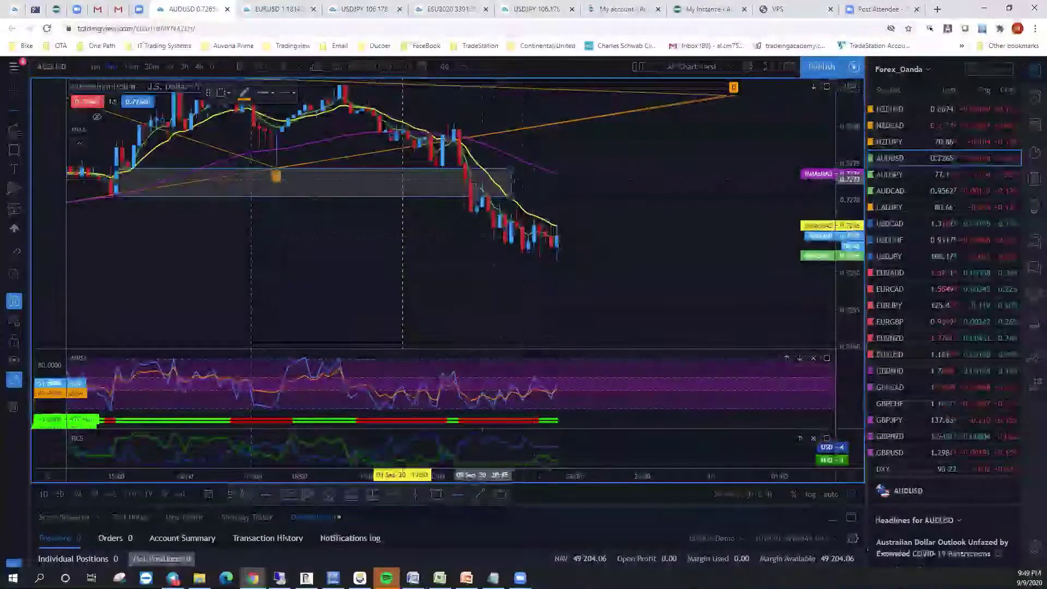
left_click(467, 179)
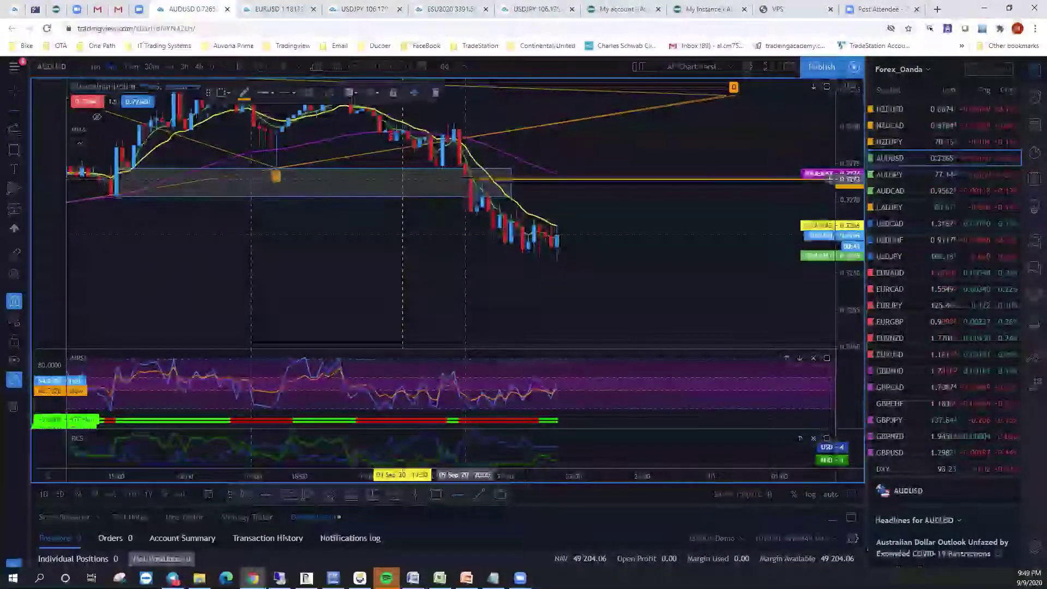
right_click(639, 185)
mouse_move(787, 217)
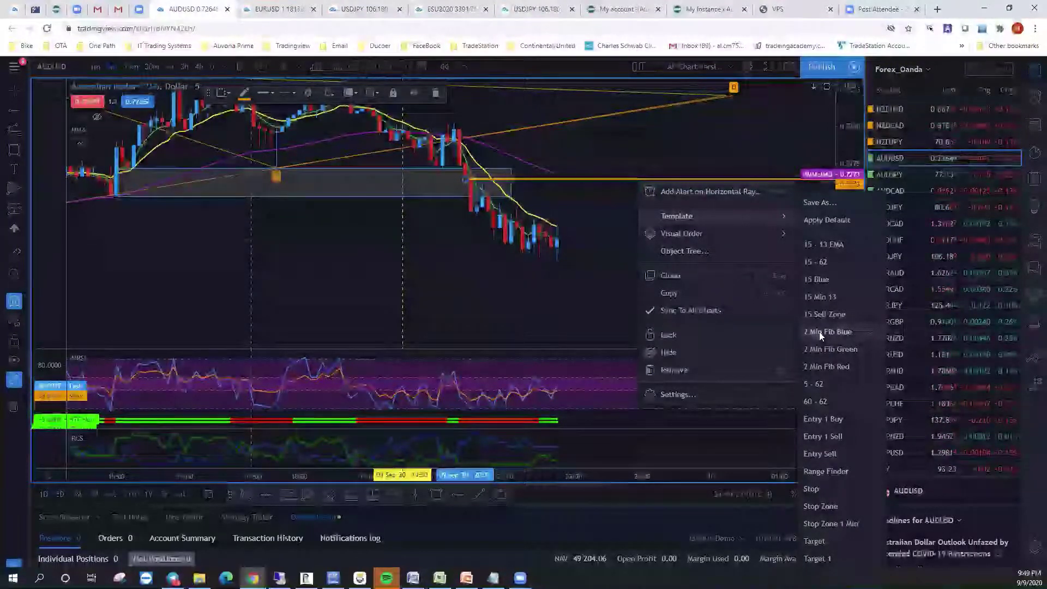
left_click(825, 422)
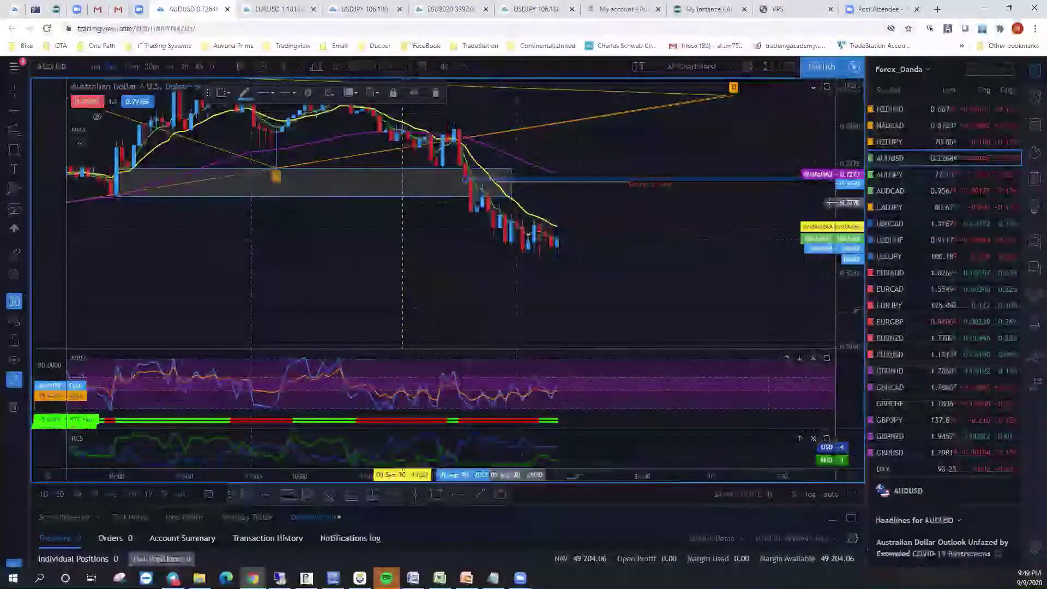
Apply the Entry 1 Sell template to the horizontal ray and keep its anchor on the breakdown candle
right_click(551, 181)
mouse_move(596, 218)
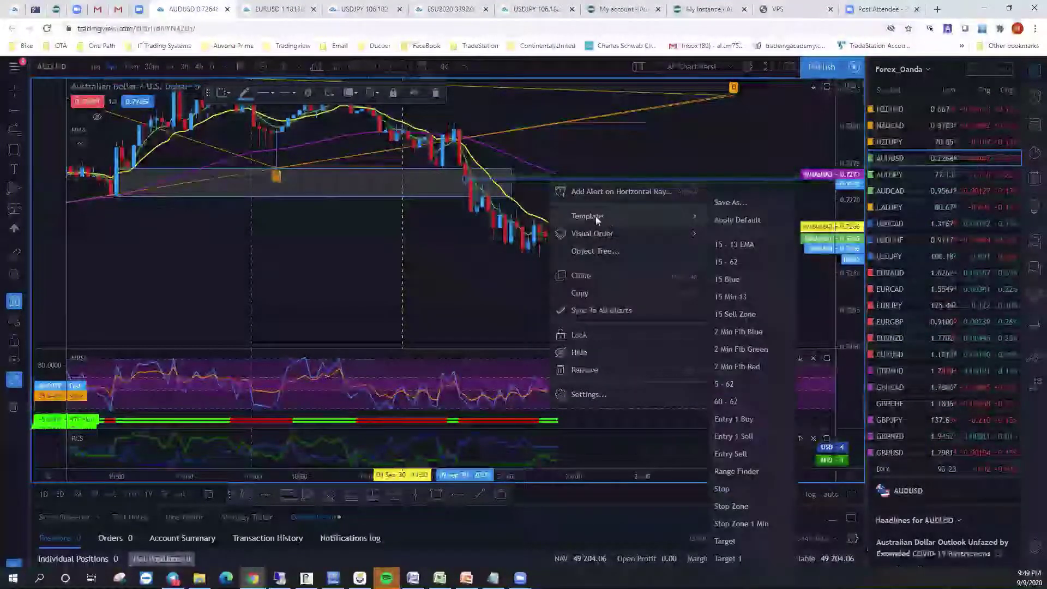
left_click(745, 437)
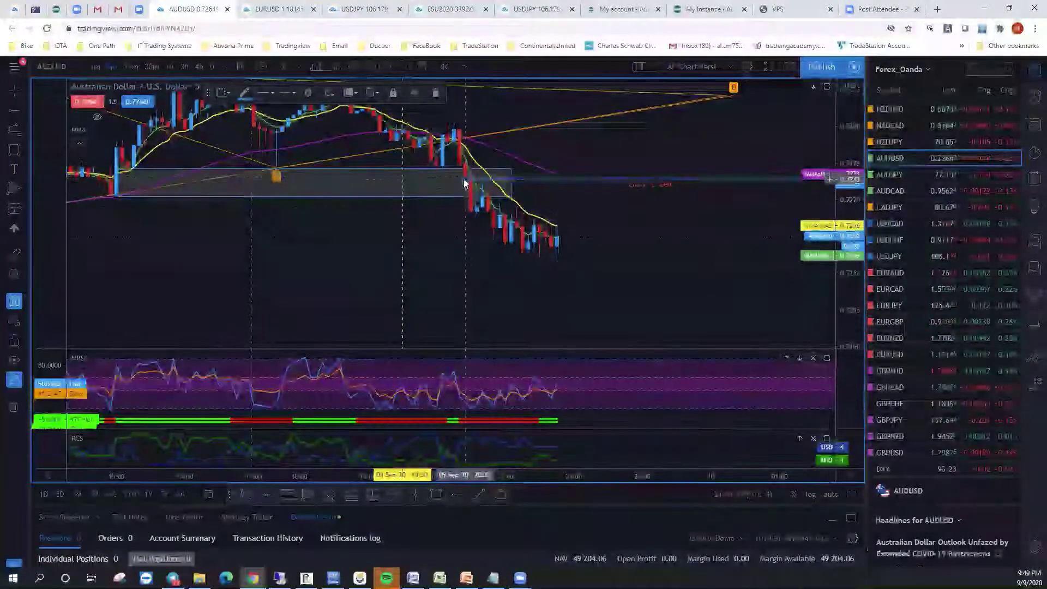
left_click_drag(480, 178, 465, 185)
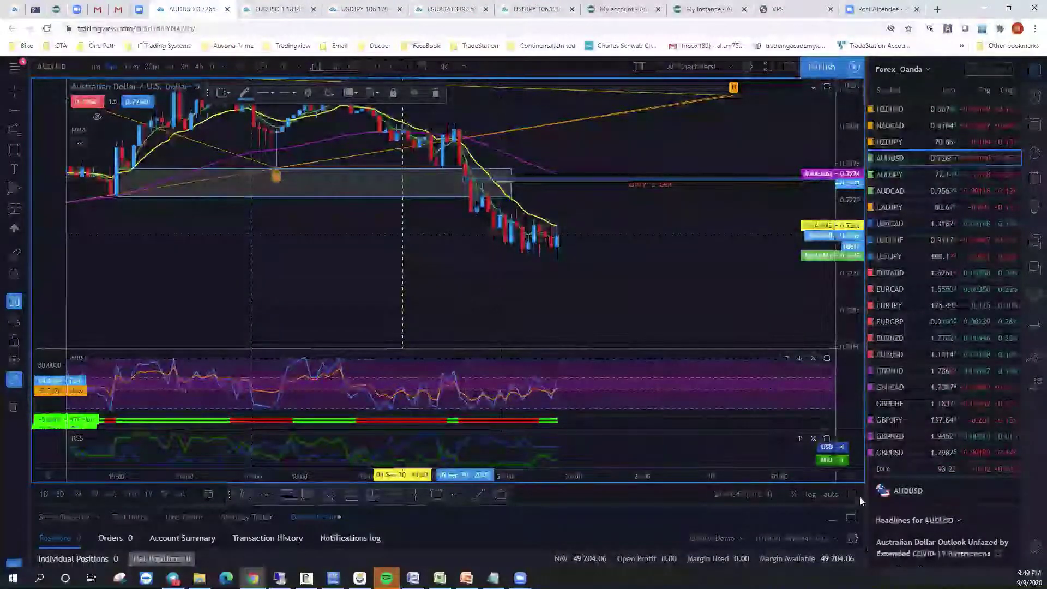
Maximize the 1-minute AUDUSD chart and move the entry ray's anchor to the swing low inside the zone
key("alt+Return")
left_click(796, 472)
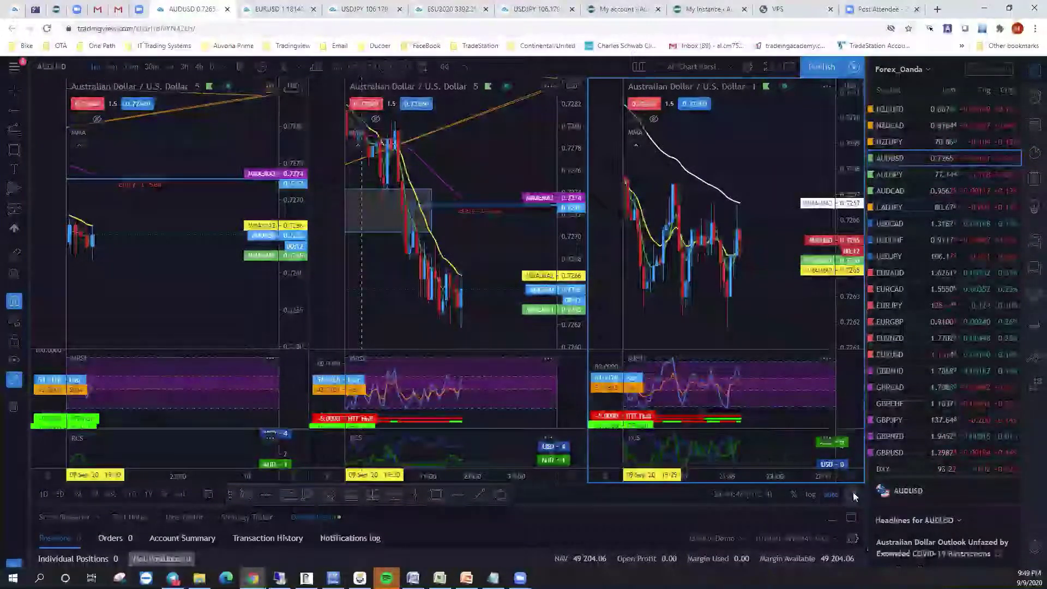
key("alt+Return")
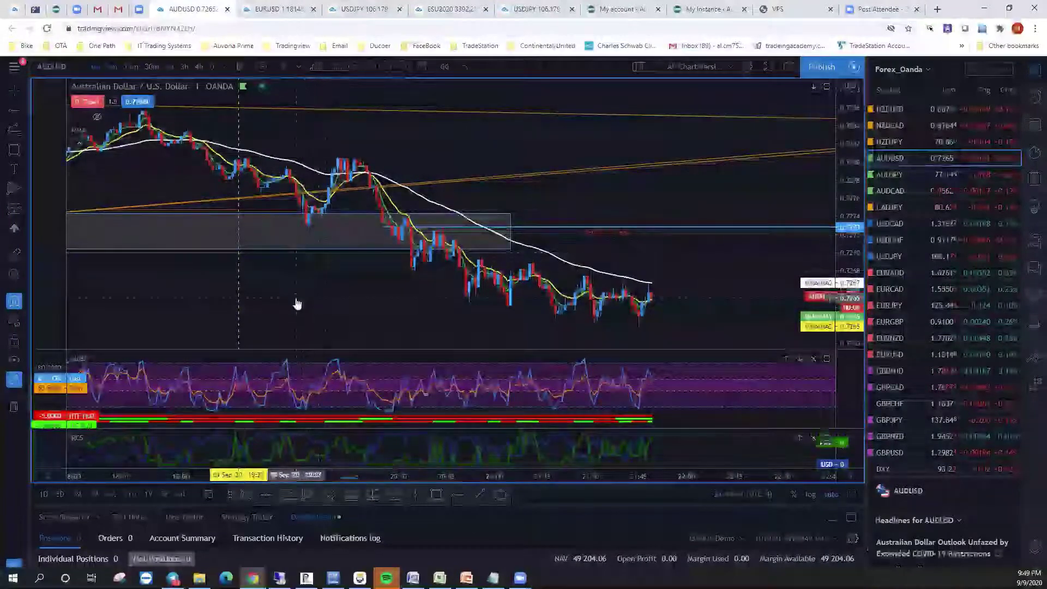
left_click_drag(408, 309, 507, 312)
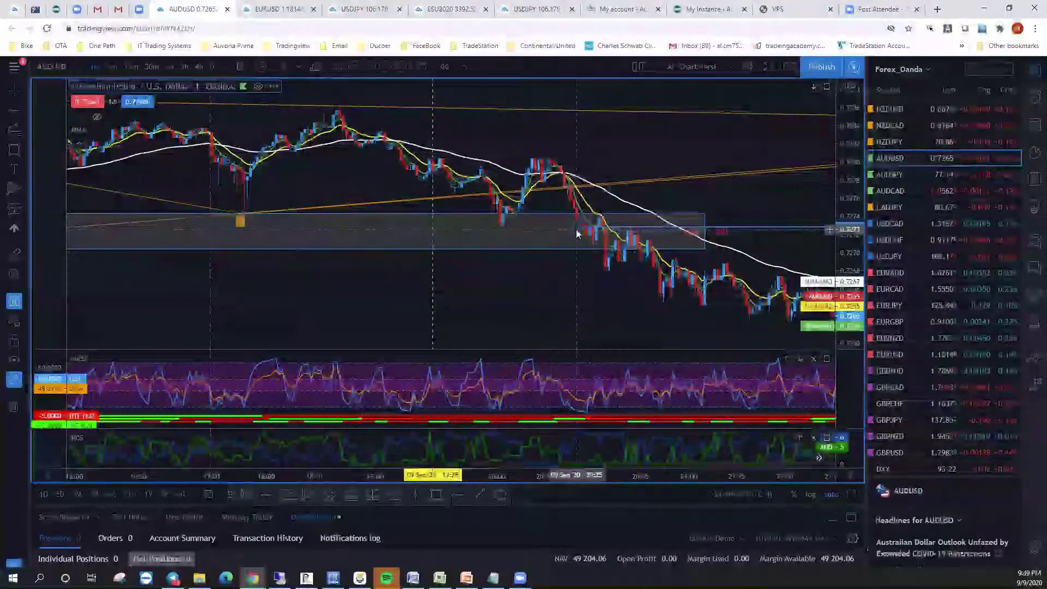
left_click(529, 232)
left_click_drag(529, 232, 500, 224)
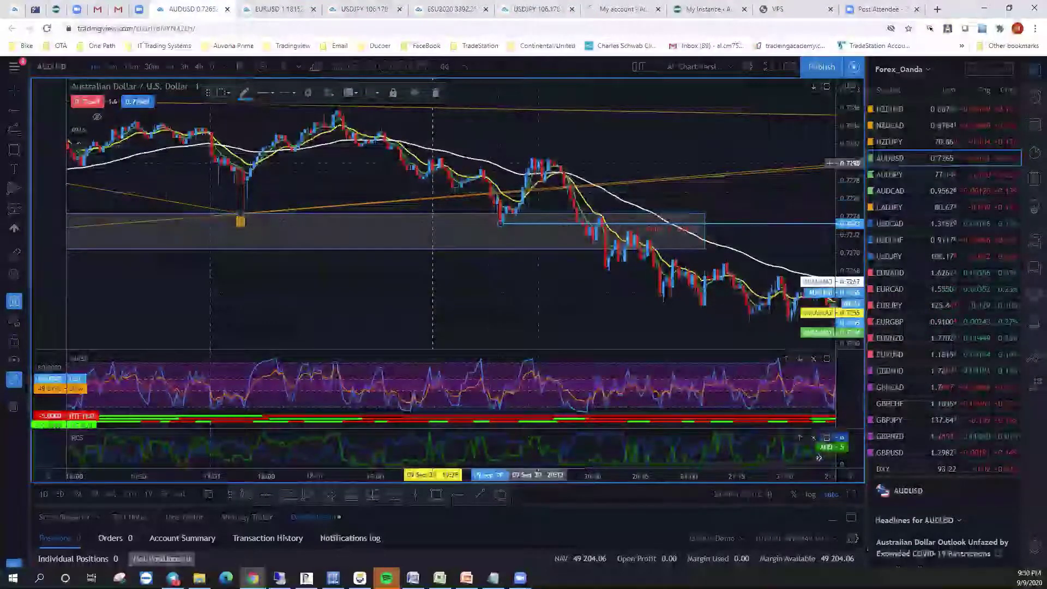
Move the entry ray's anchor to the 1-minute candles that drop into the zone after the rebound
scroll(499, 142, "right", 3)
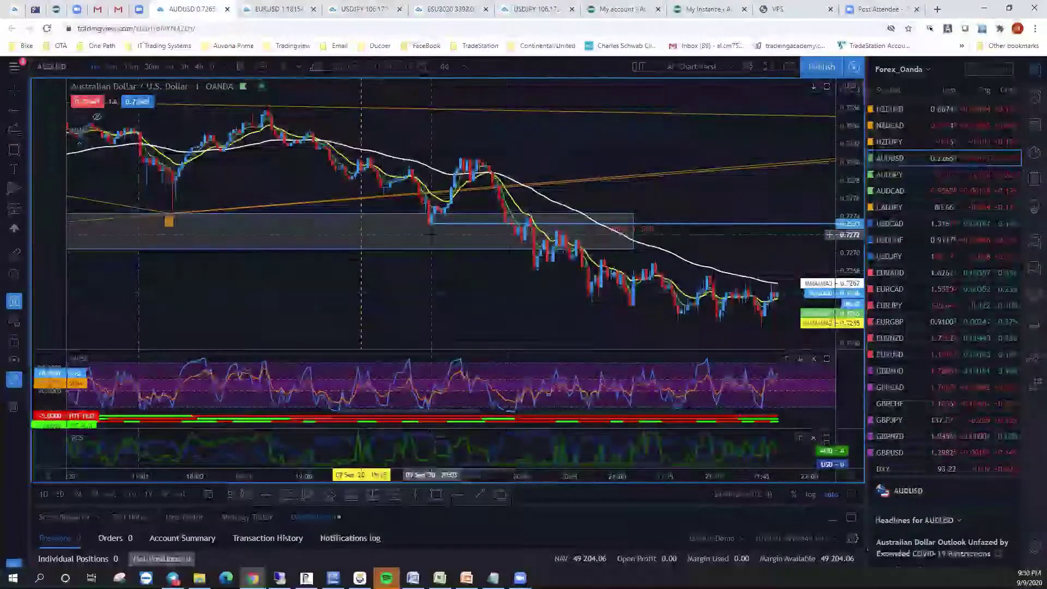
left_click(466, 228)
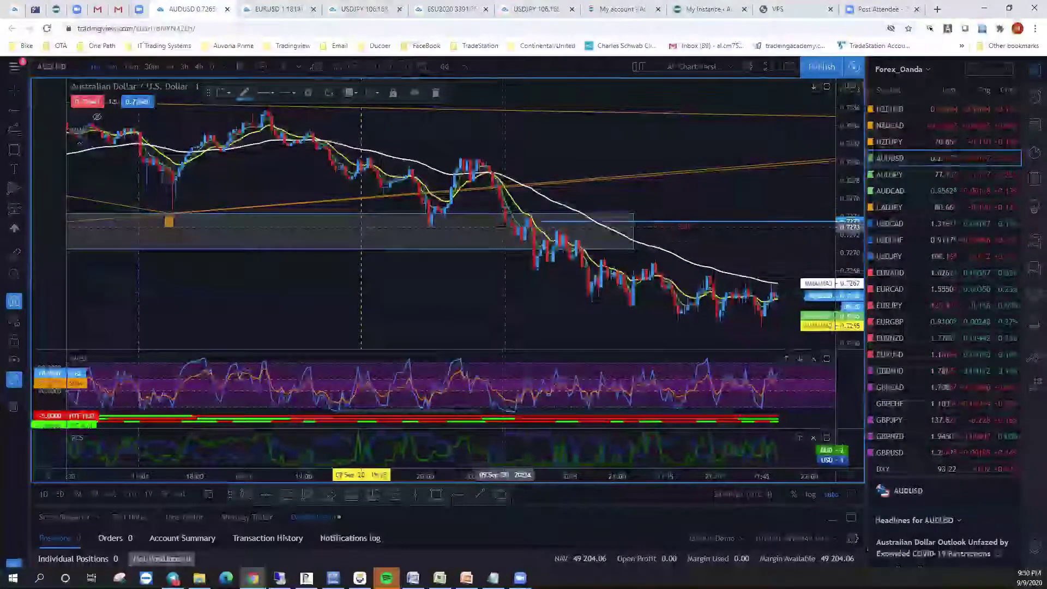
mouse_move(505, 223)
left_mouse_down()
mouse_move(480, 175)
mouse_move(519, 185)
mouse_move(540, 237)
mouse_move(526, 161)
left_mouse_up()
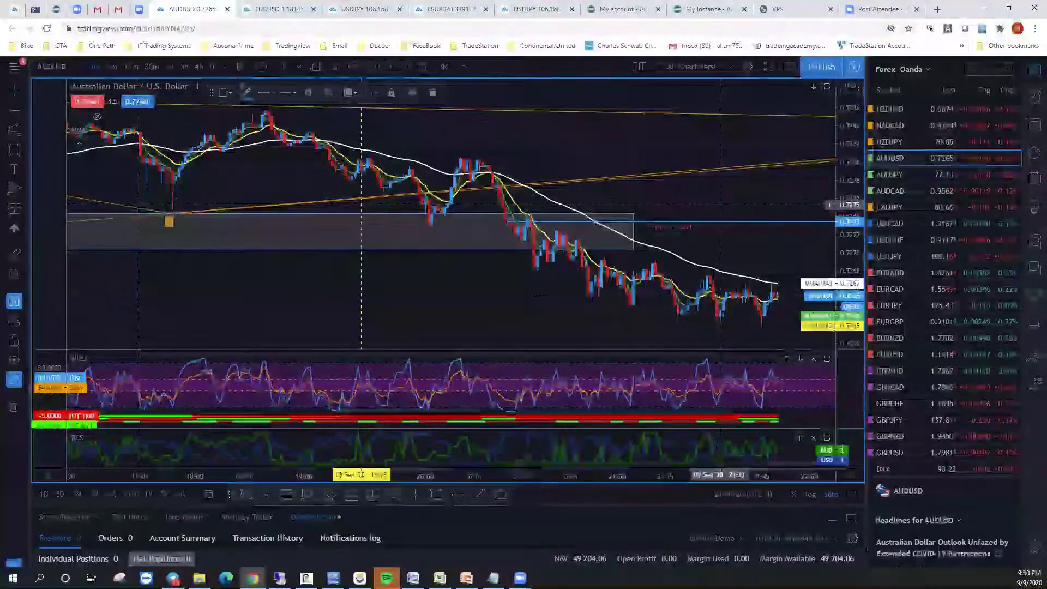
left_click(720, 158)
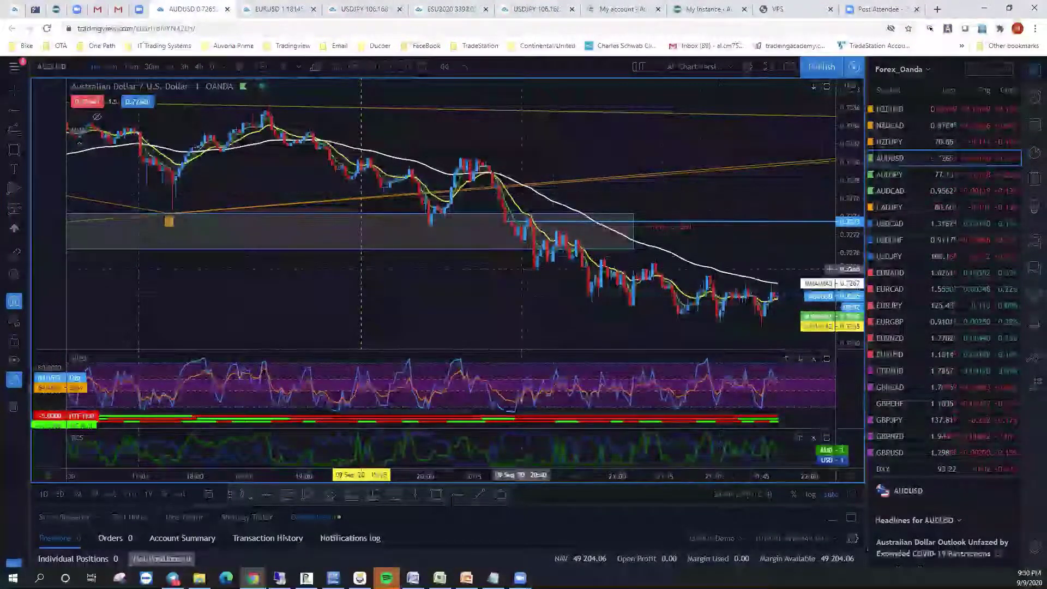
Examine AUDUSD price action below the entry ray on the 1-minute chart and in the restored three-chart layout
left_click_drag(361, 210, 245, 206)
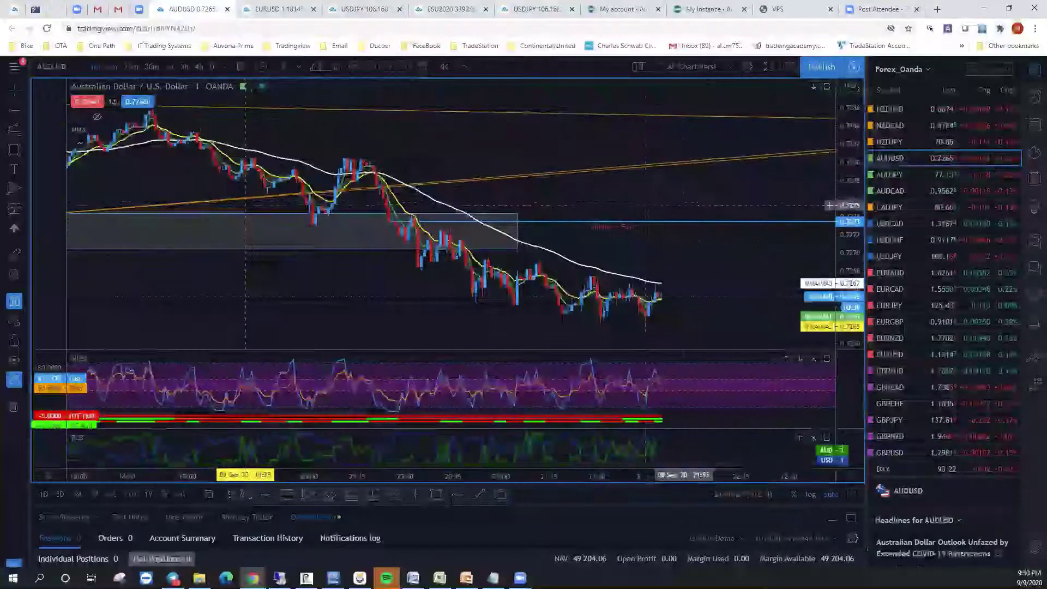
left_click(720, 227)
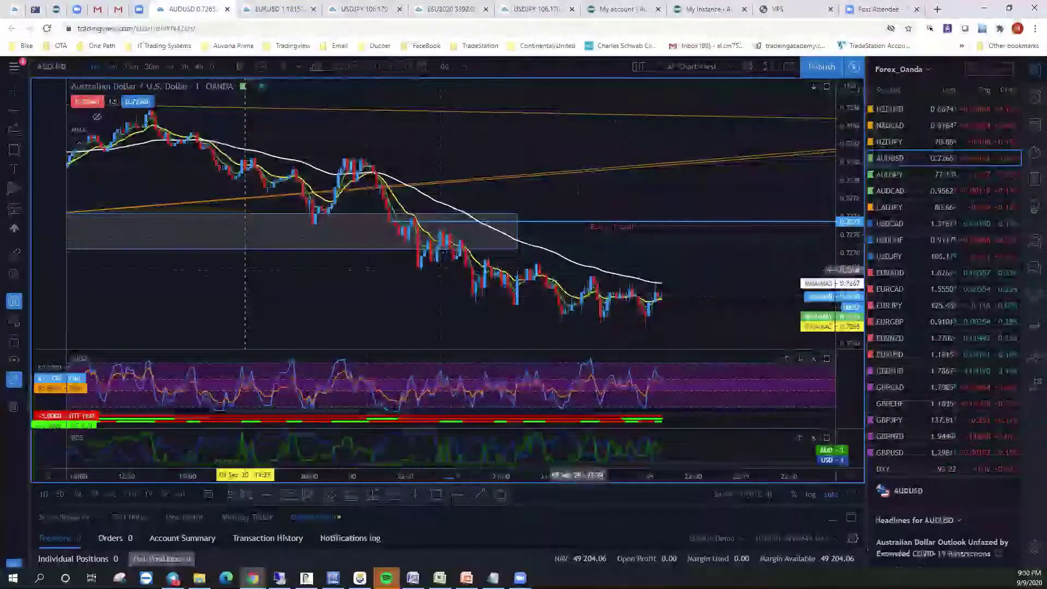
left_click_drag(588, 185, 661, 185)
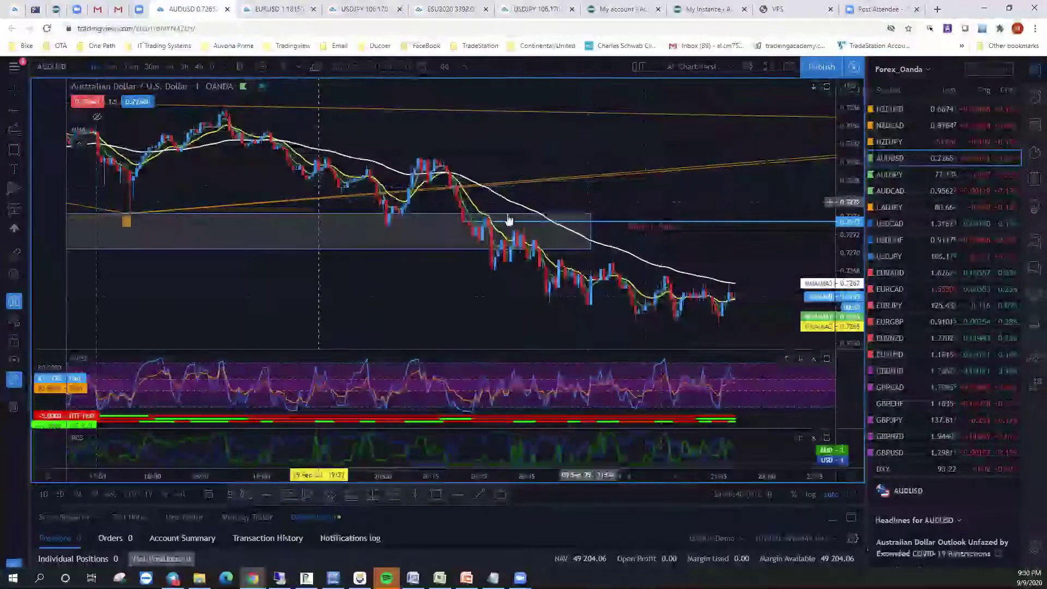
left_click_drag(762, 231, 799, 234)
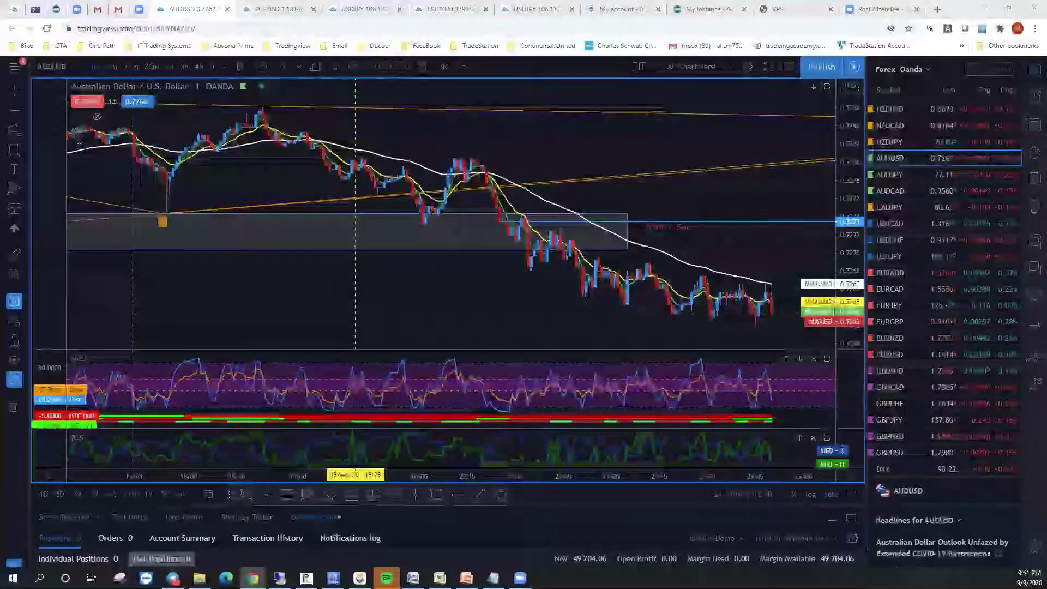
left_click_drag(352, 200, 249, 200)
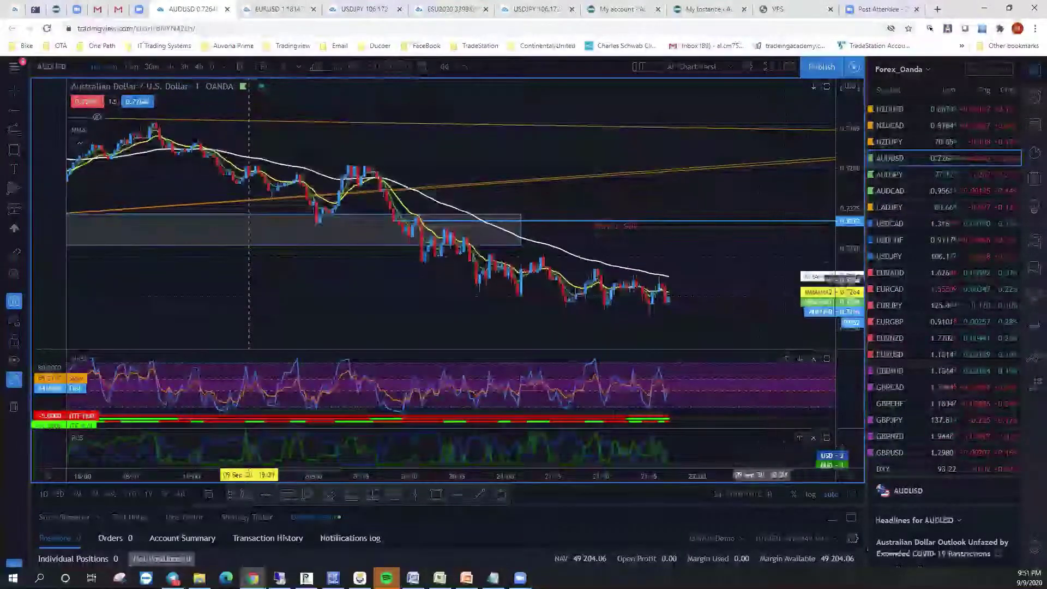
left_click_drag(757, 272, 757, 225)
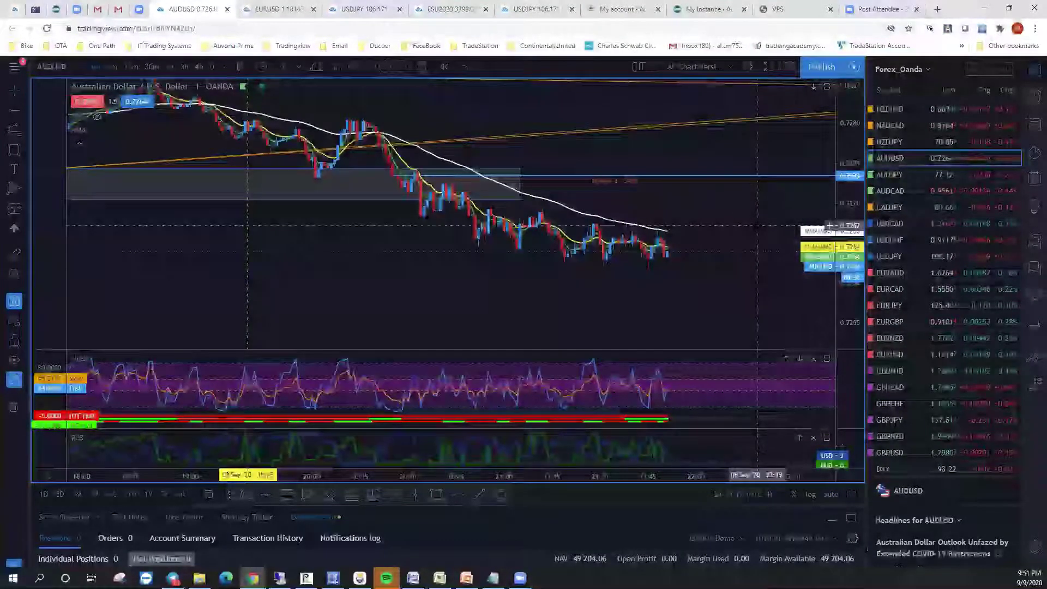
left_click(852, 494)
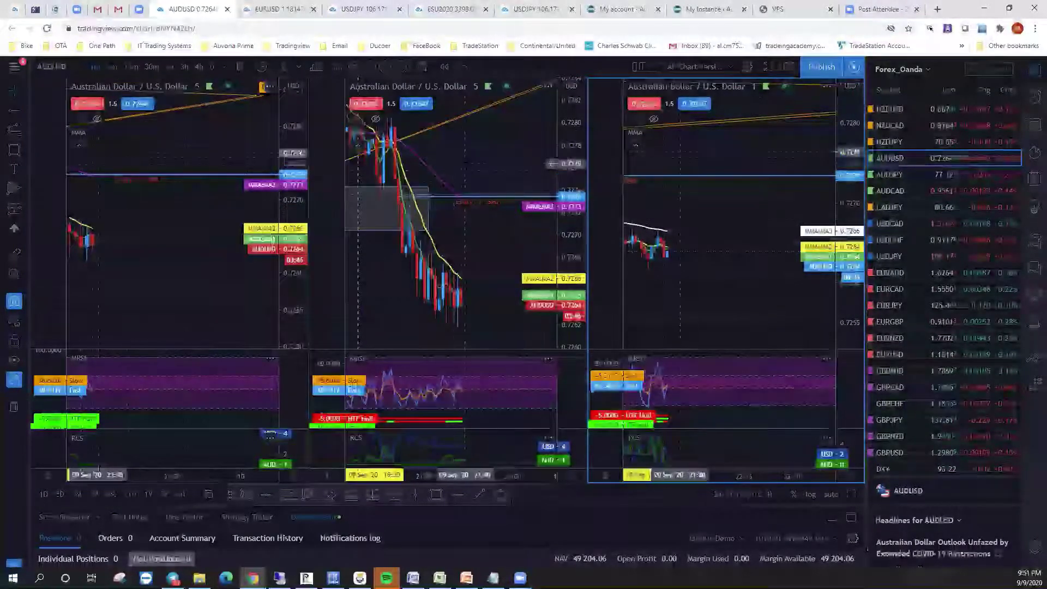
left_click(207, 215)
left_click_drag(220, 221, 227, 225)
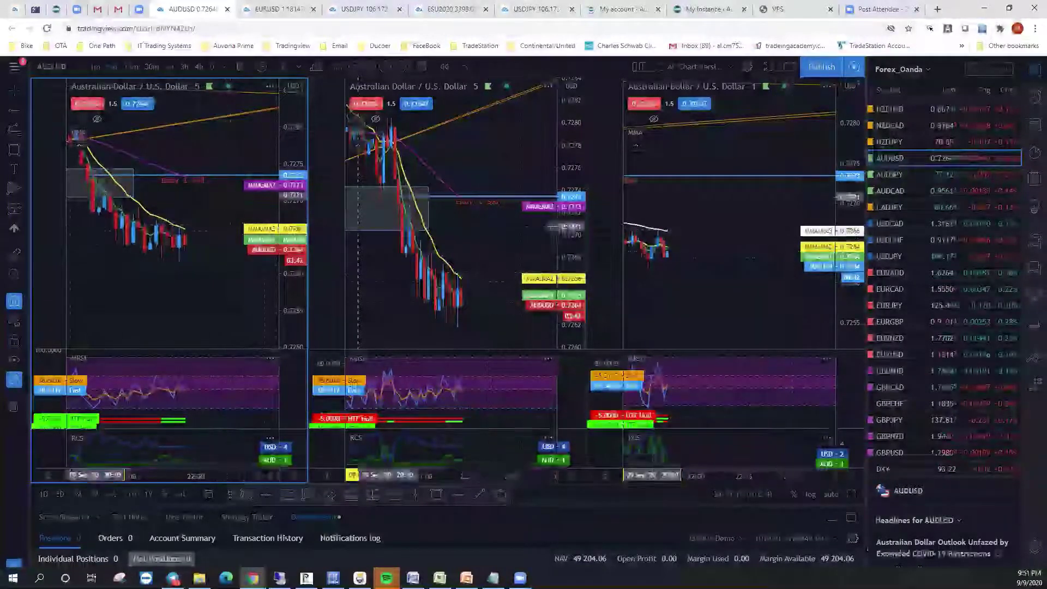
left_click(769, 218)
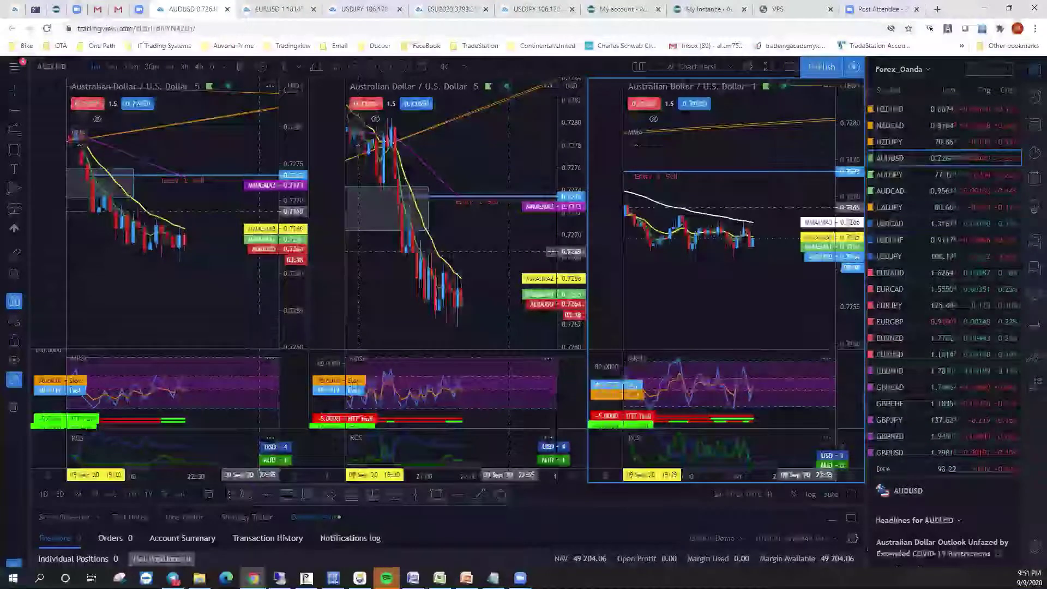
Maximize the middle 5-minute chart and move the Entry 1 Sell ray slightly lower, anchored at the breakdown candle
left_click(551, 231)
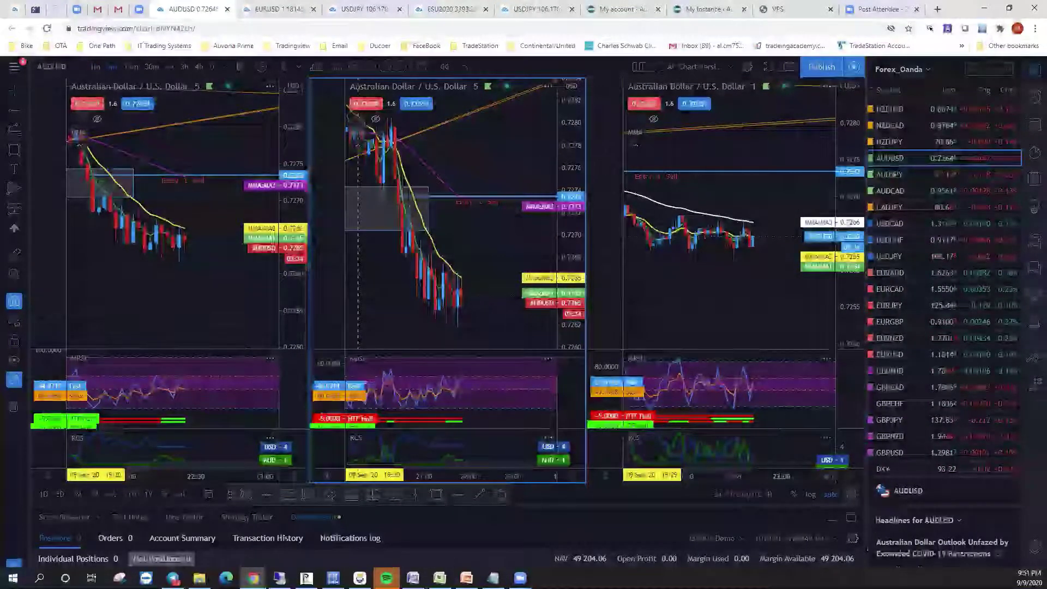
key("alt+Return")
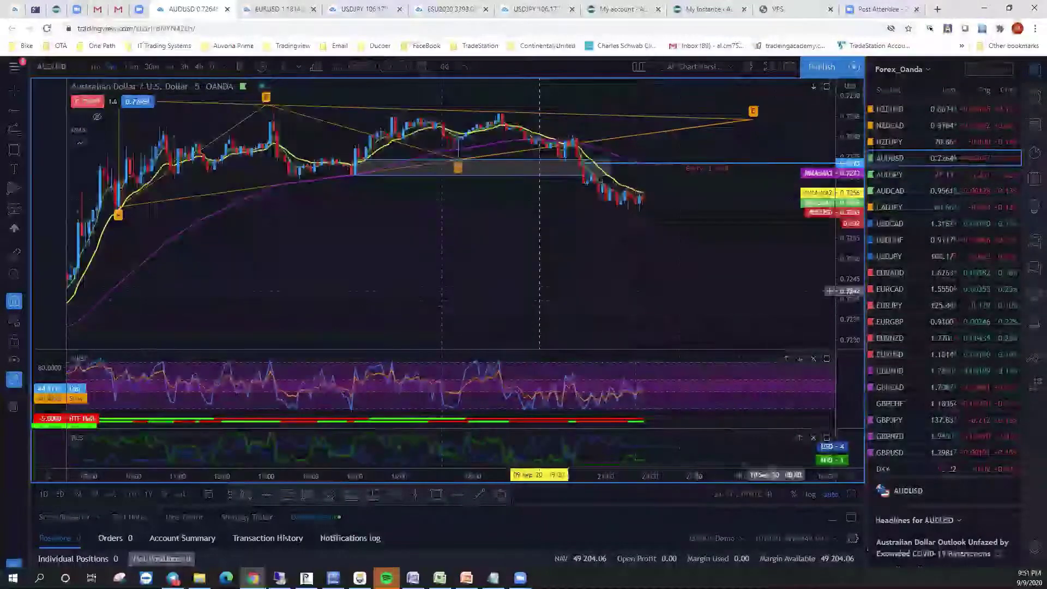
left_click_drag(858, 278, 860, 202)
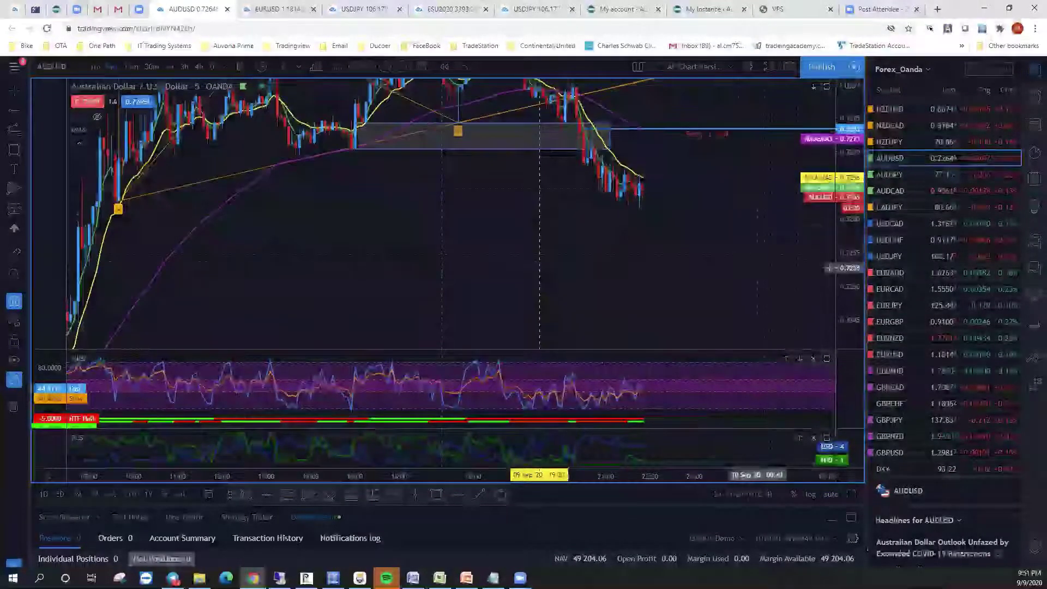
left_click_drag(736, 240, 748, 301)
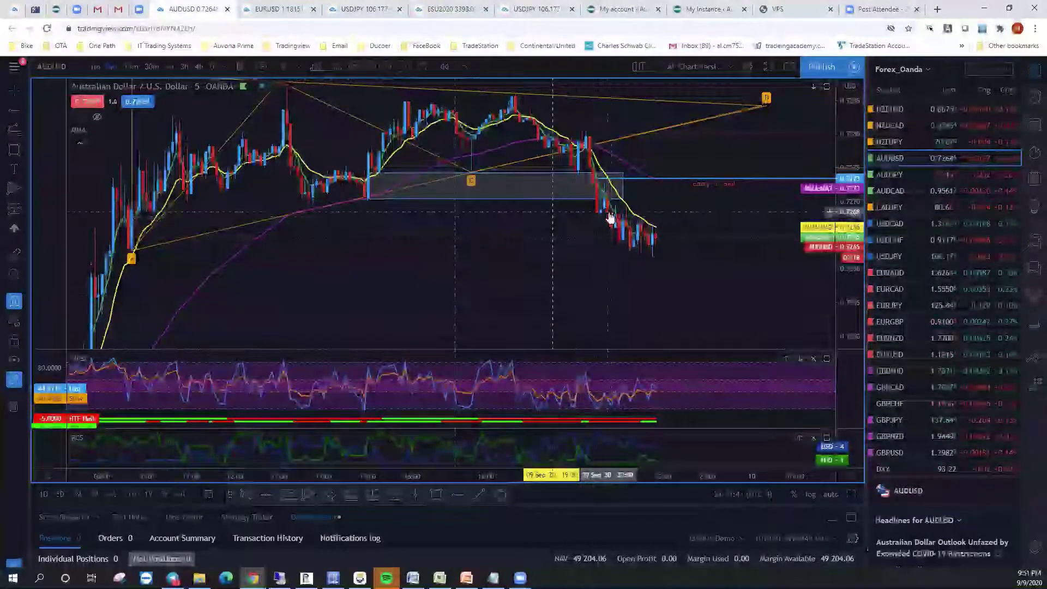
left_click(614, 180)
left_click_drag(614, 180, 595, 184)
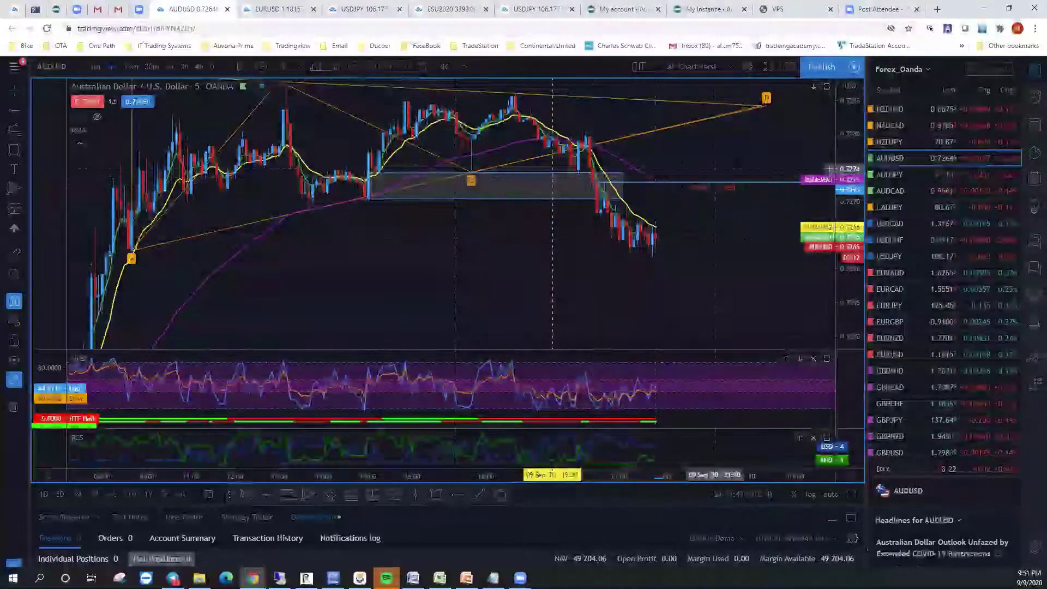
left_click_drag(706, 163, 689, 163)
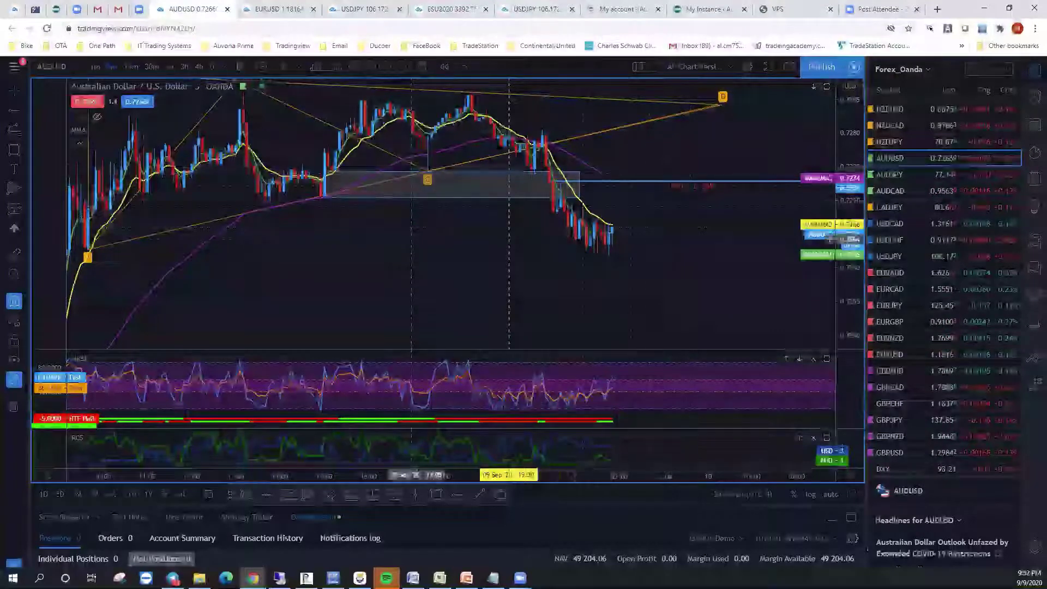
left_click_drag(697, 148, 697, 163)
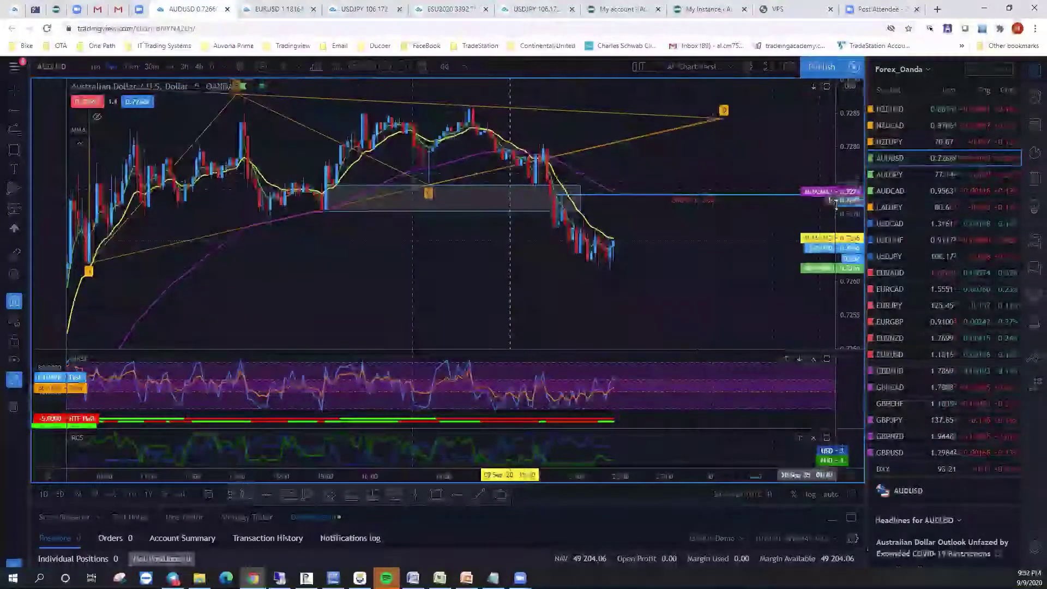
Move the apex point D of the 5-minute AUDUSD triangle pattern slightly later and higher
left_click_drag(852, 213, 851, 186)
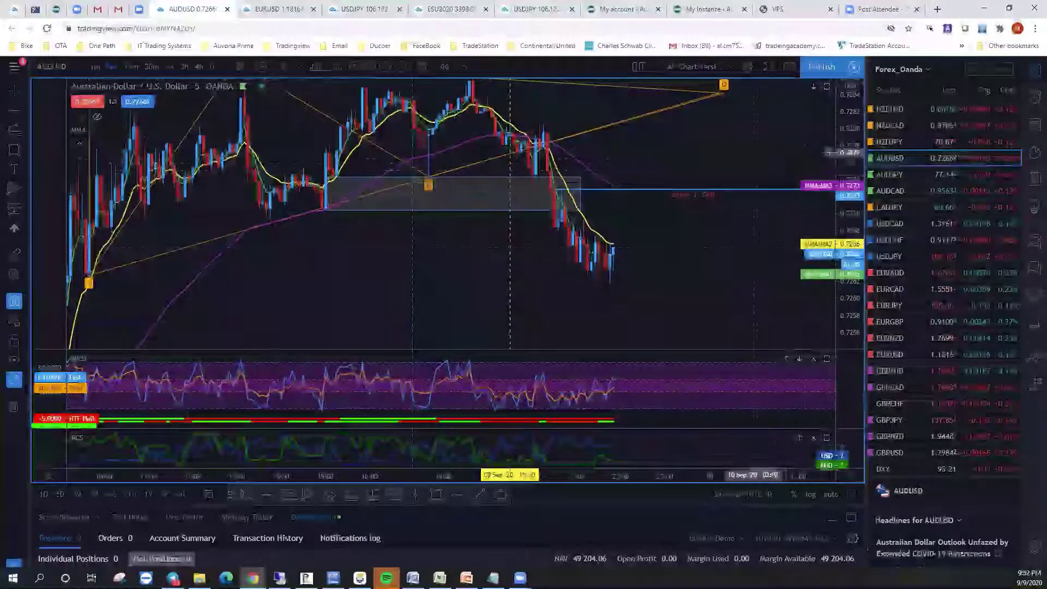
left_click_drag(719, 172, 714, 197)
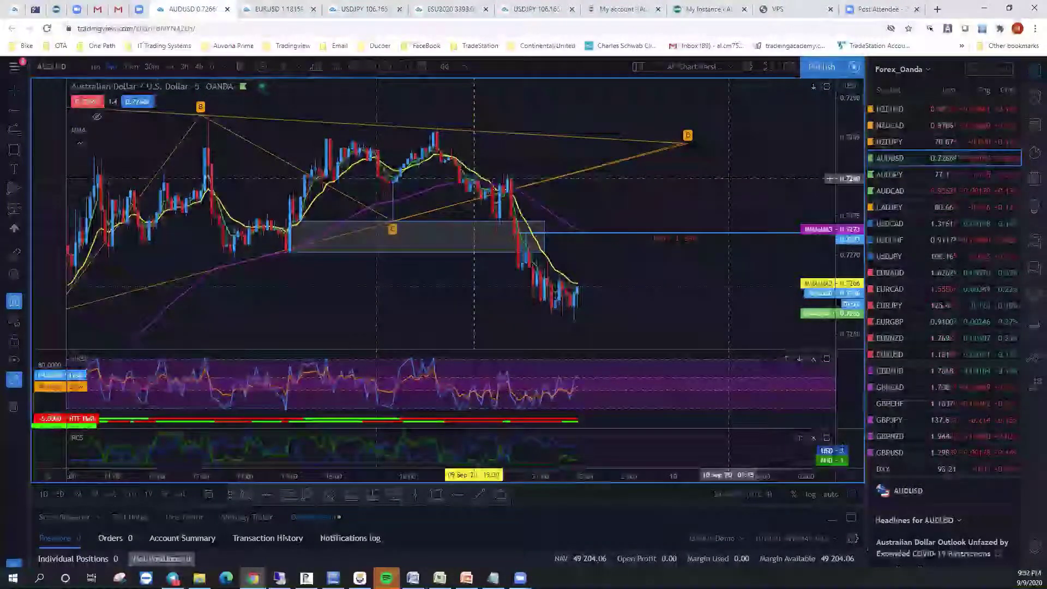
left_click_drag(688, 146, 700, 139)
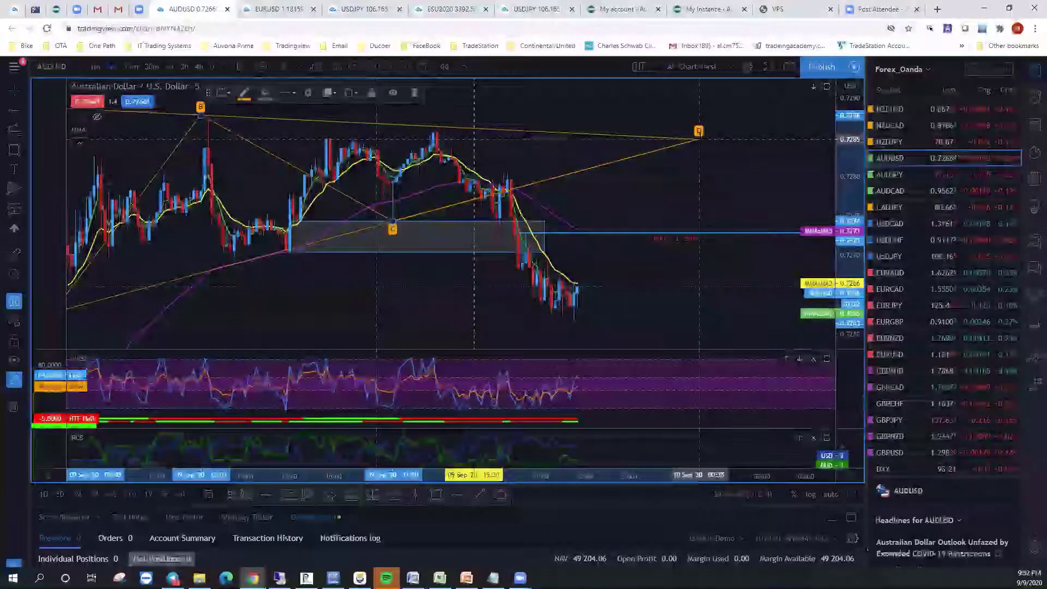
left_click(829, 191)
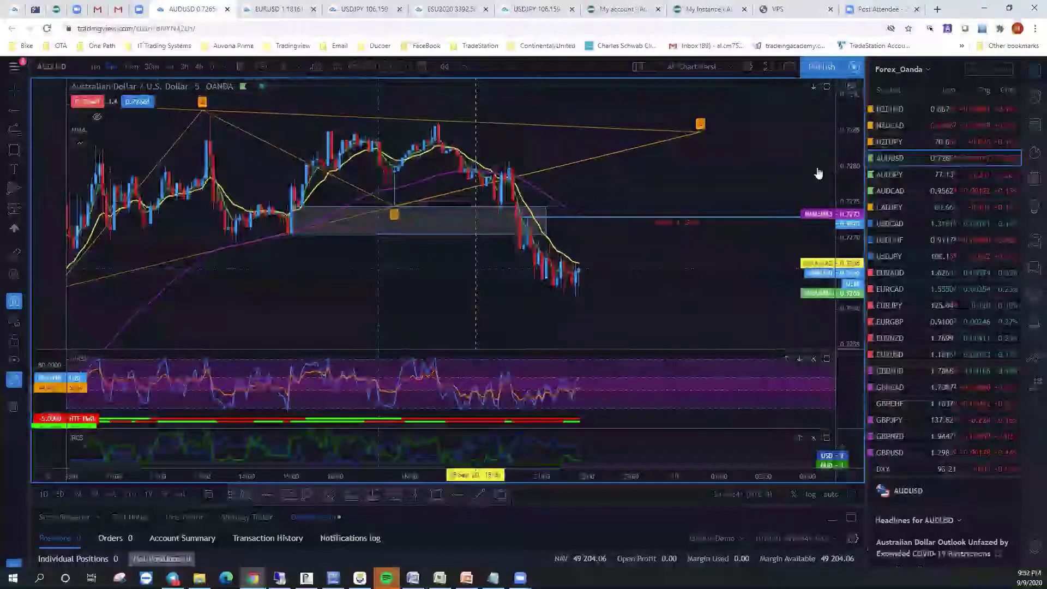
left_click_drag(722, 171, 699, 171)
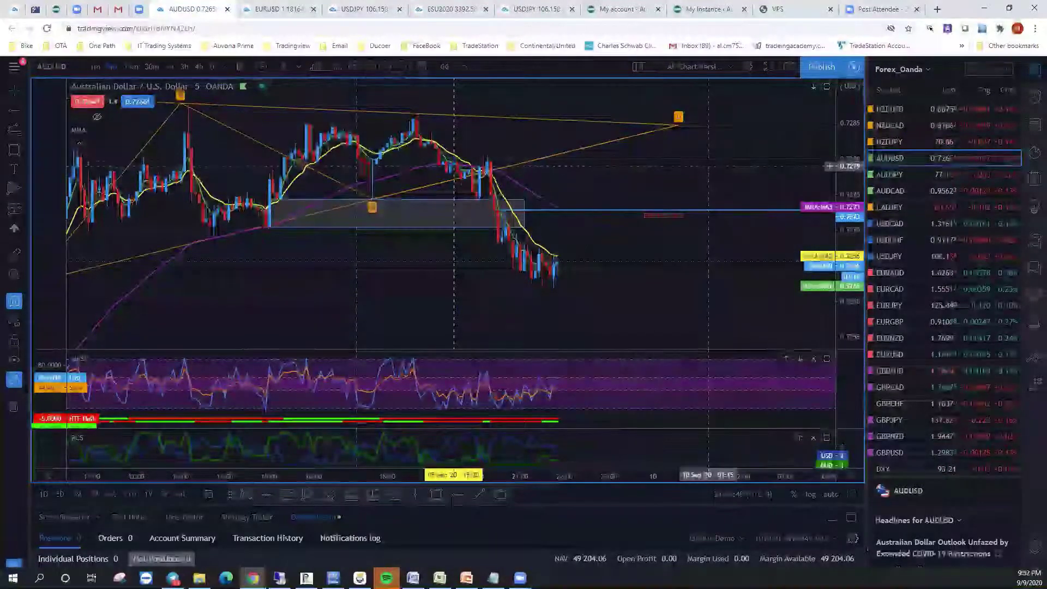
scroll(830, 204, "down", 3)
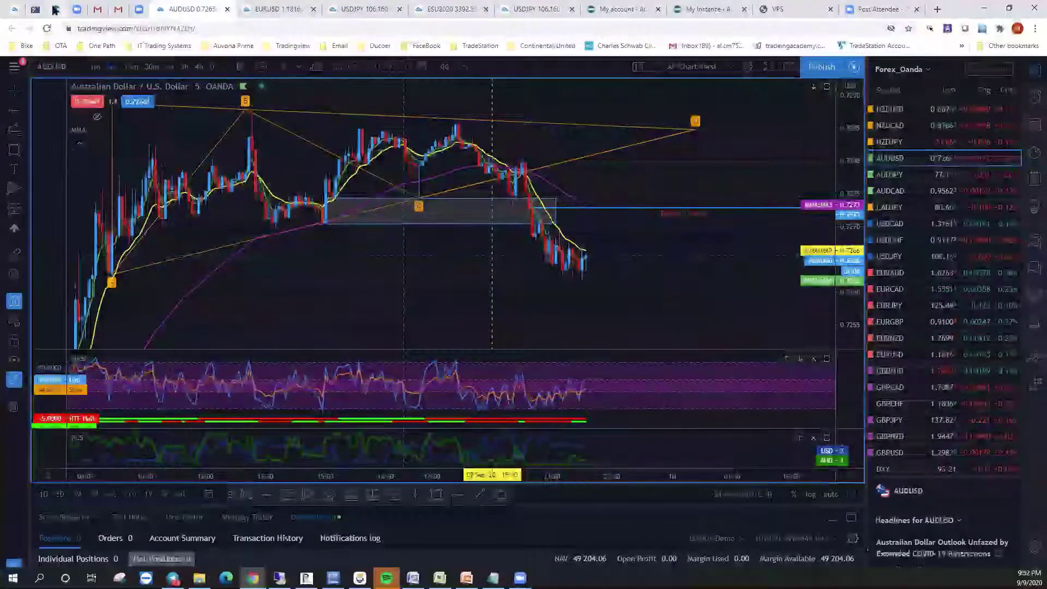
Review the September 09, 2020 wedge alerts in Airis Notifications and return to the AUDUSD chart
left_click(57, 10)
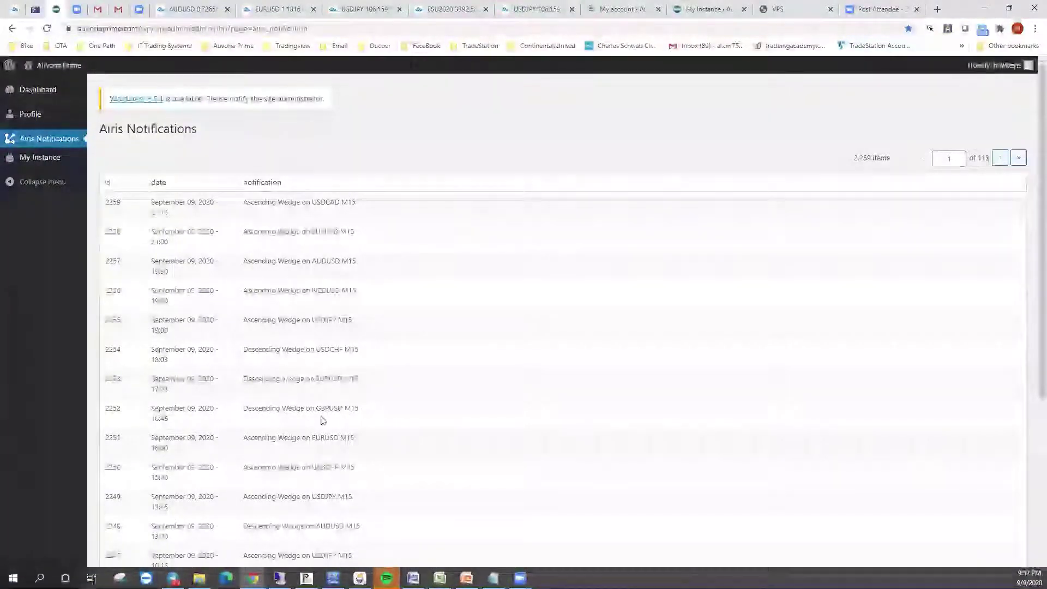
scroll(240, 420, "down", 3)
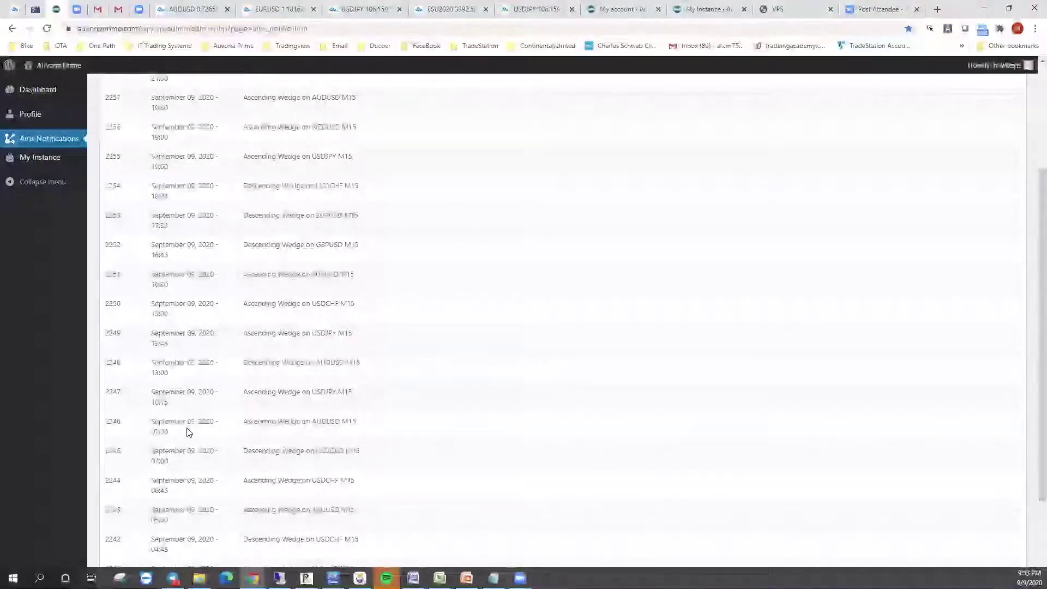
left_click(188, 10)
Restore the three-chart AUDUSD layout and maximize the first 5-minute chart
left_click_drag(334, 111, 466, 99)
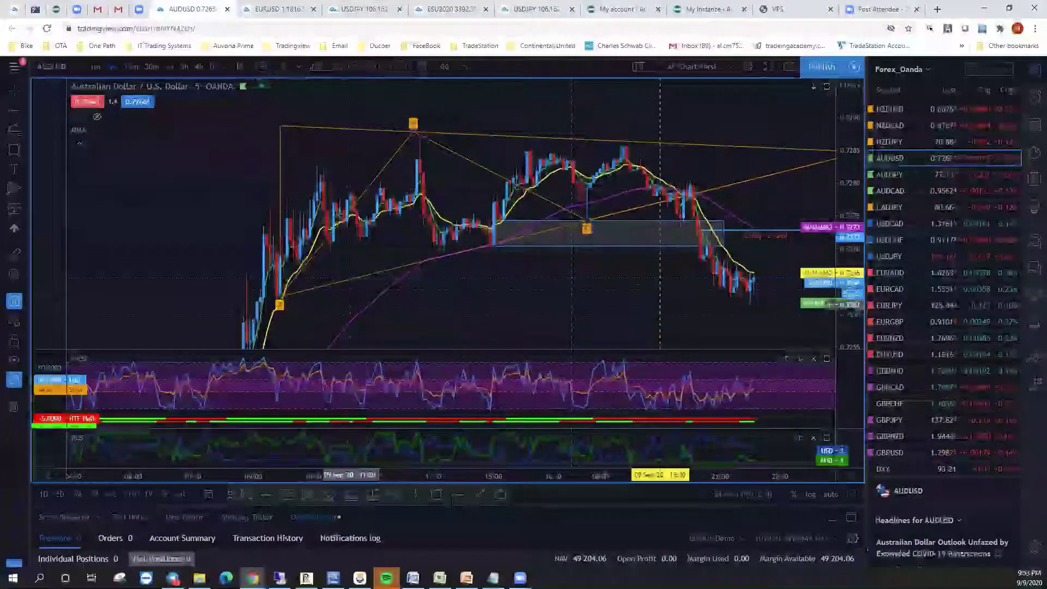
scroll(349, 147, "down", 2)
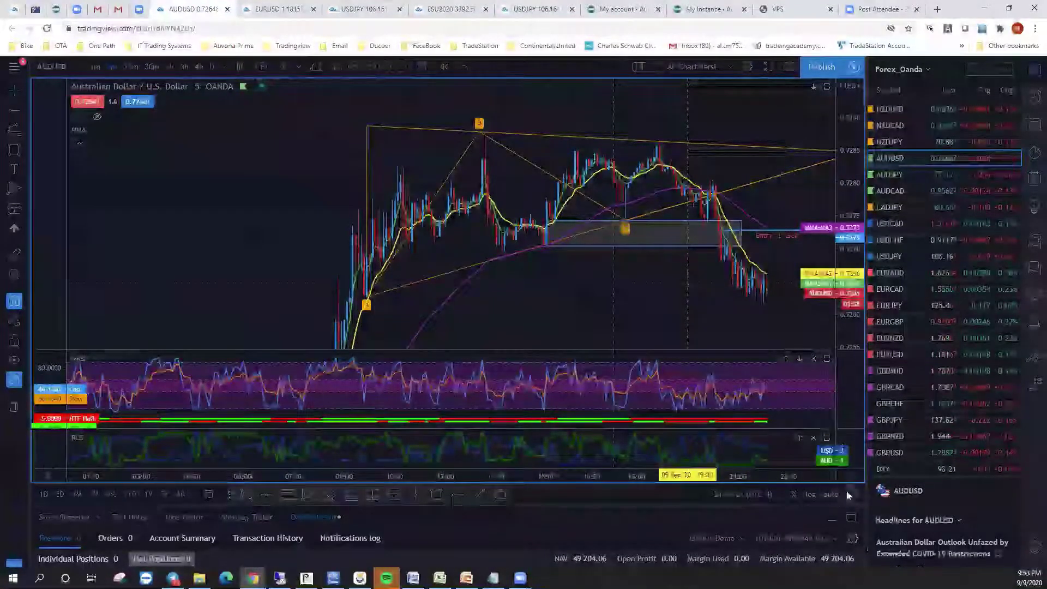
key("alt+Return")
left_click(218, 470)
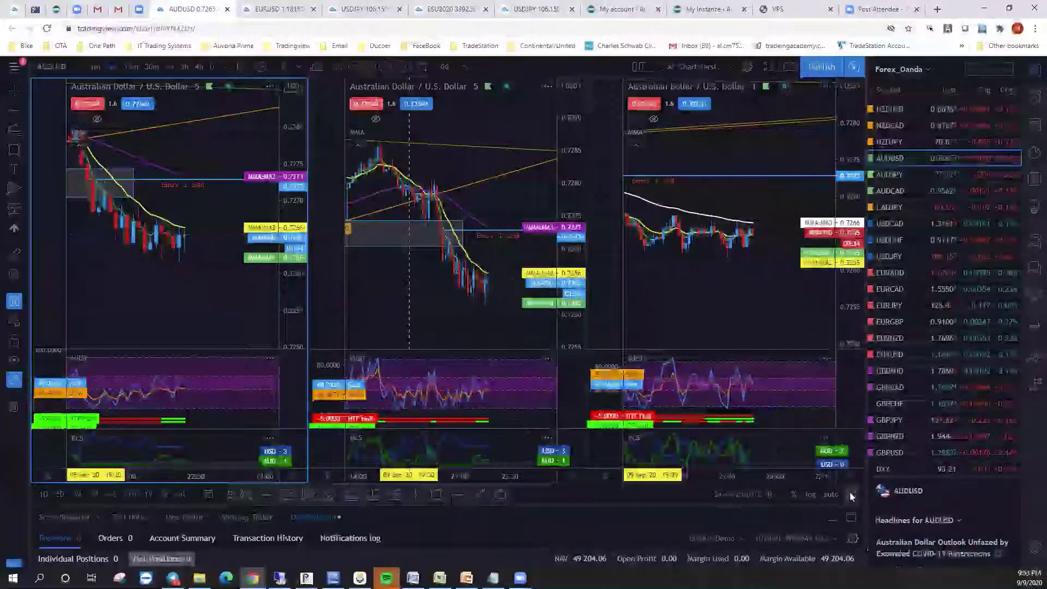
key("alt+Return")
Place a vertical line at 07:00 on 09 Sep '20 in the earlier 5-minute AUDUSD history
left_click_drag(460, 294, 824, 164)
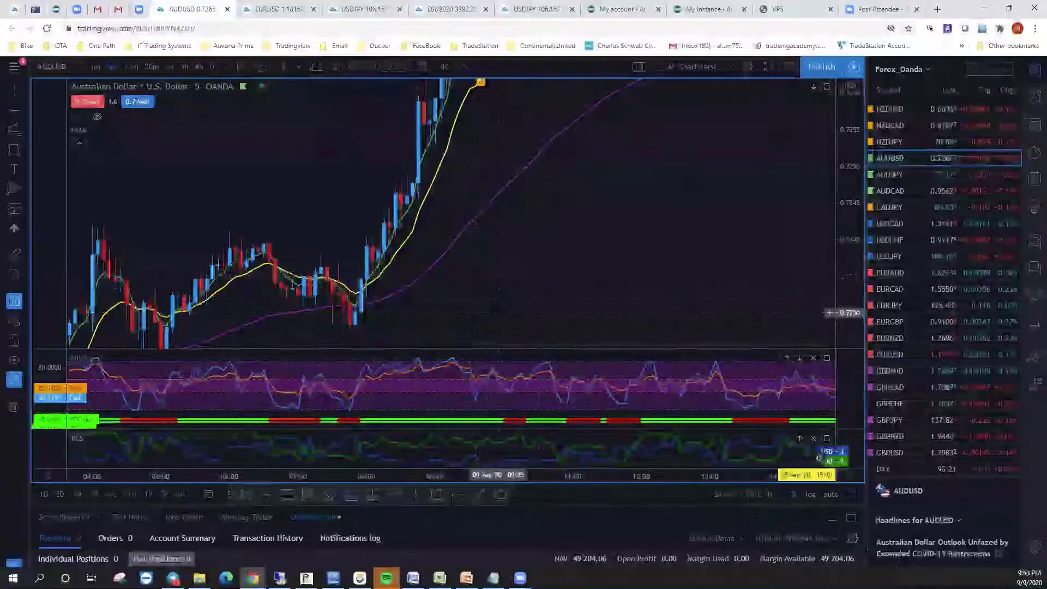
left_click_drag(609, 240, 742, 187)
left_click_drag(352, 262, 587, 251)
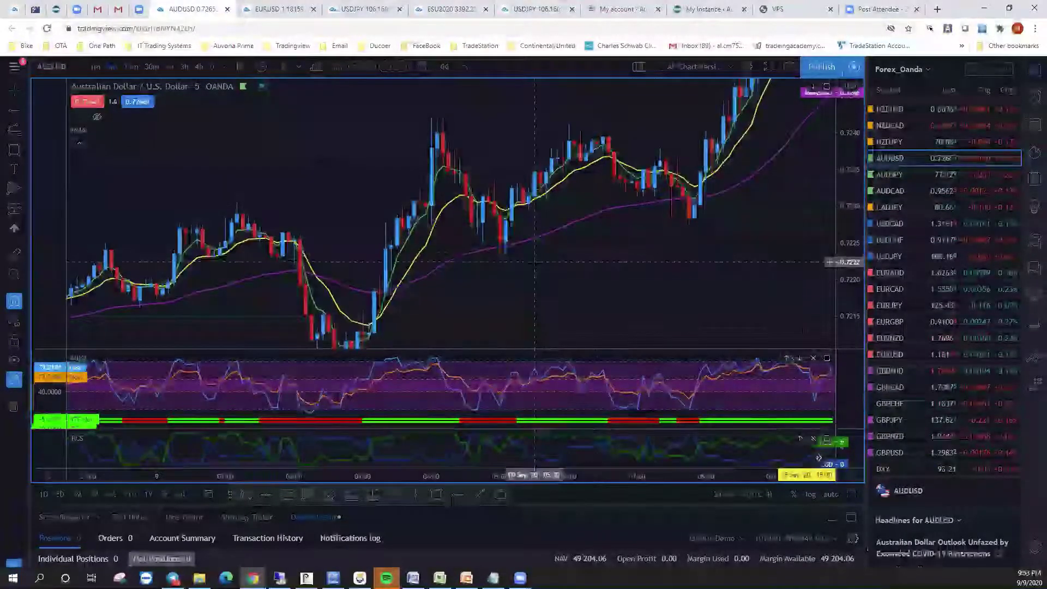
left_click_drag(549, 279, 529, 281)
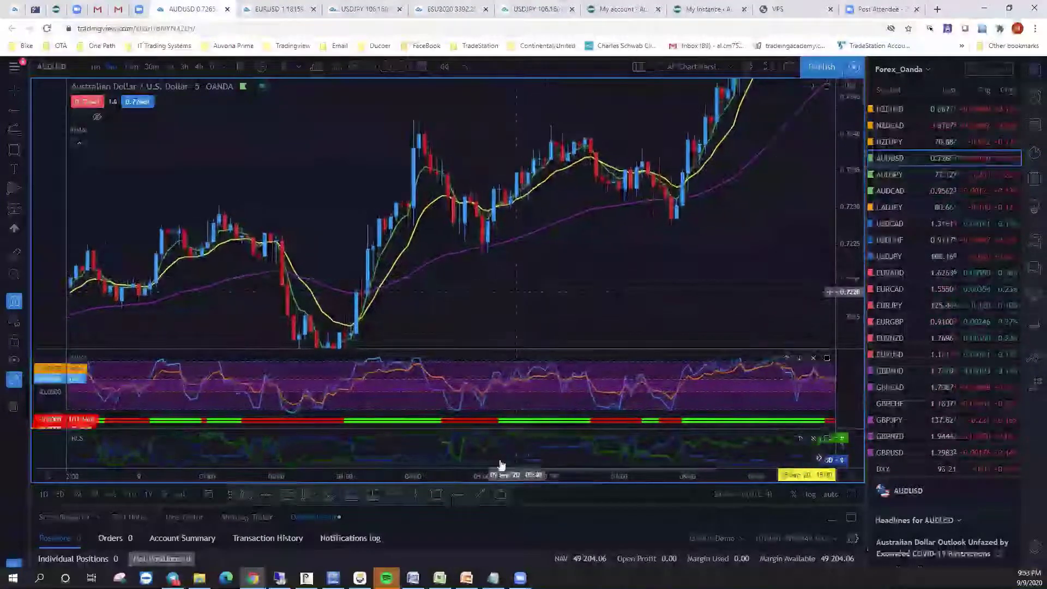
left_click(415, 496)
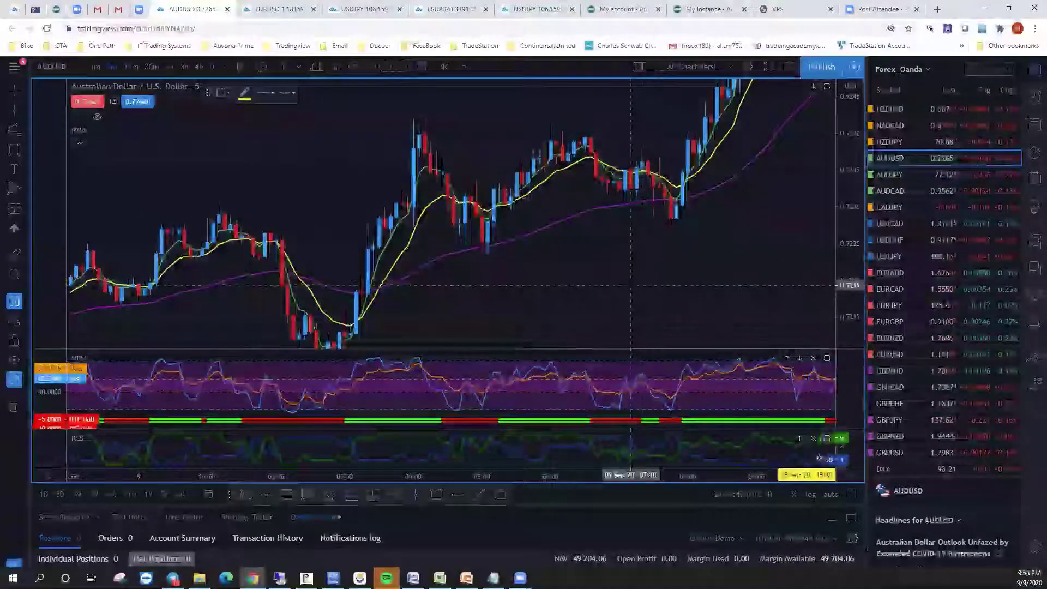
left_click(619, 214)
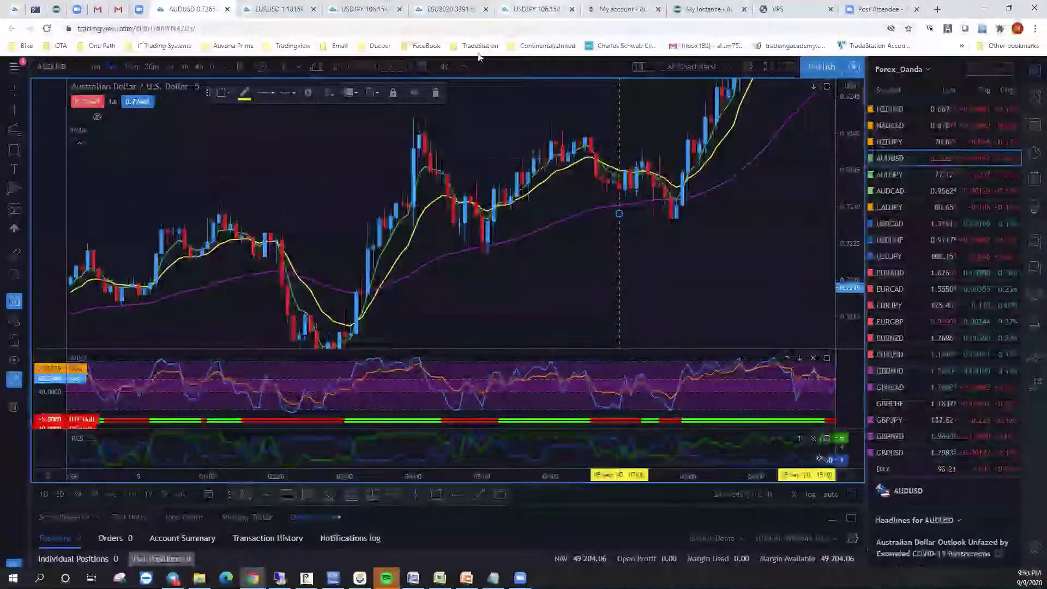
Start a bar replay of the AUDUSD chart from the 07:00 vertical line on 09 Sep '20
left_click(445, 71)
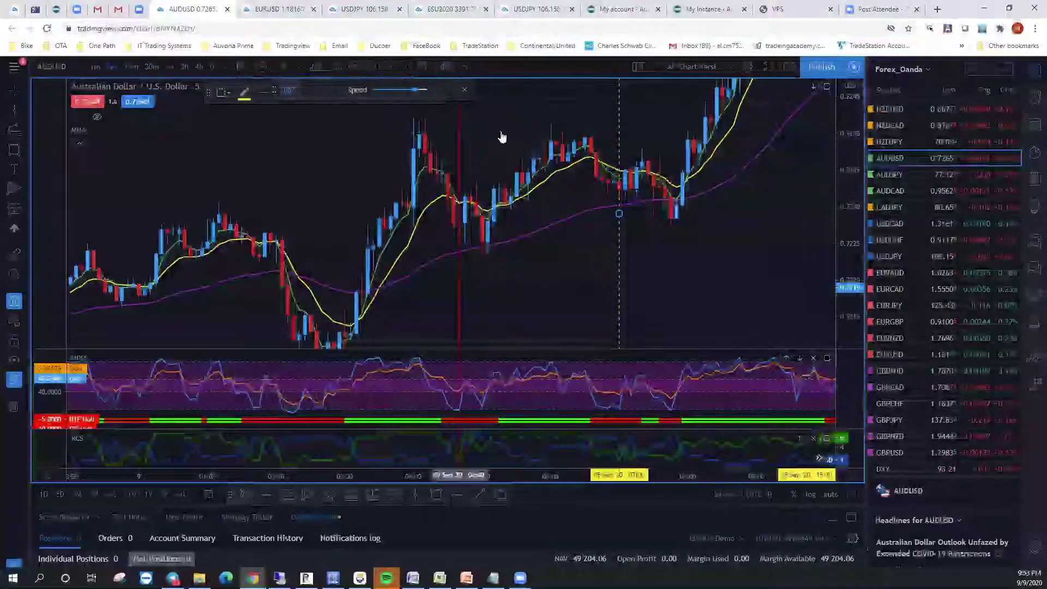
left_click(624, 156)
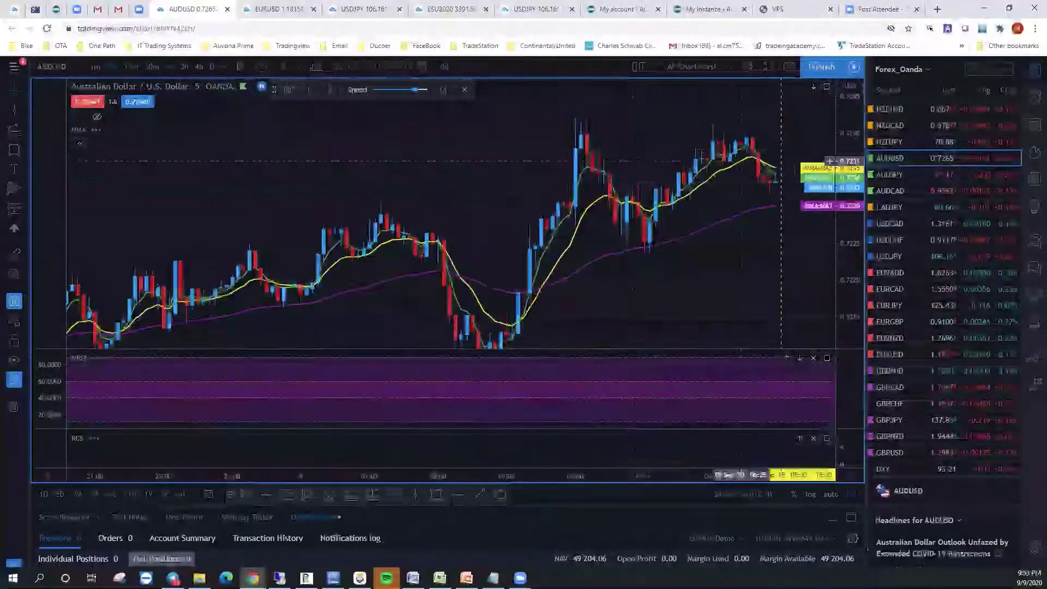
left_click_drag(845, 126, 843, 219)
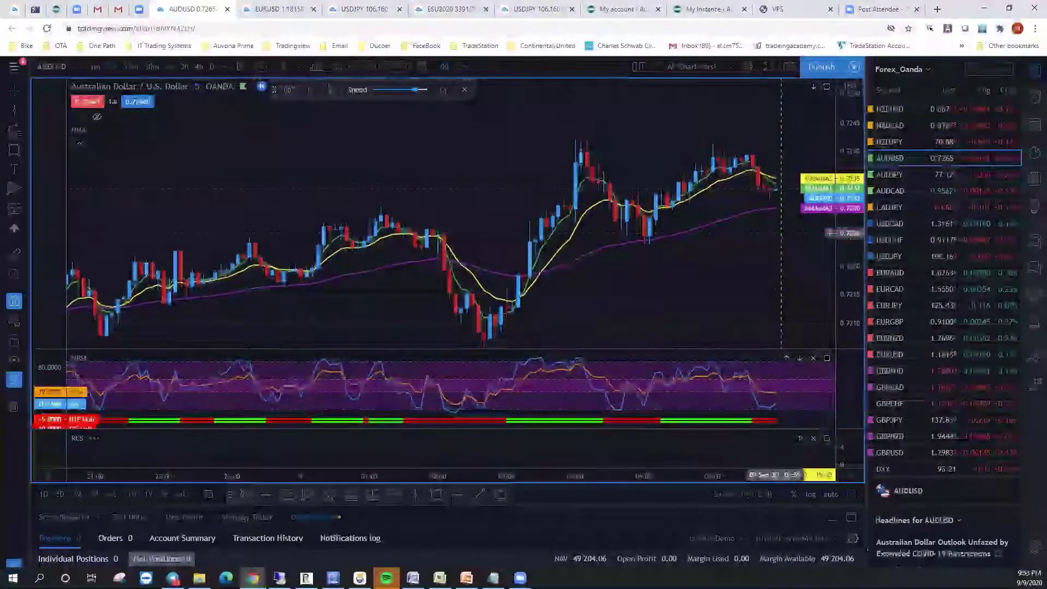
scroll(829, 267, "right", 5)
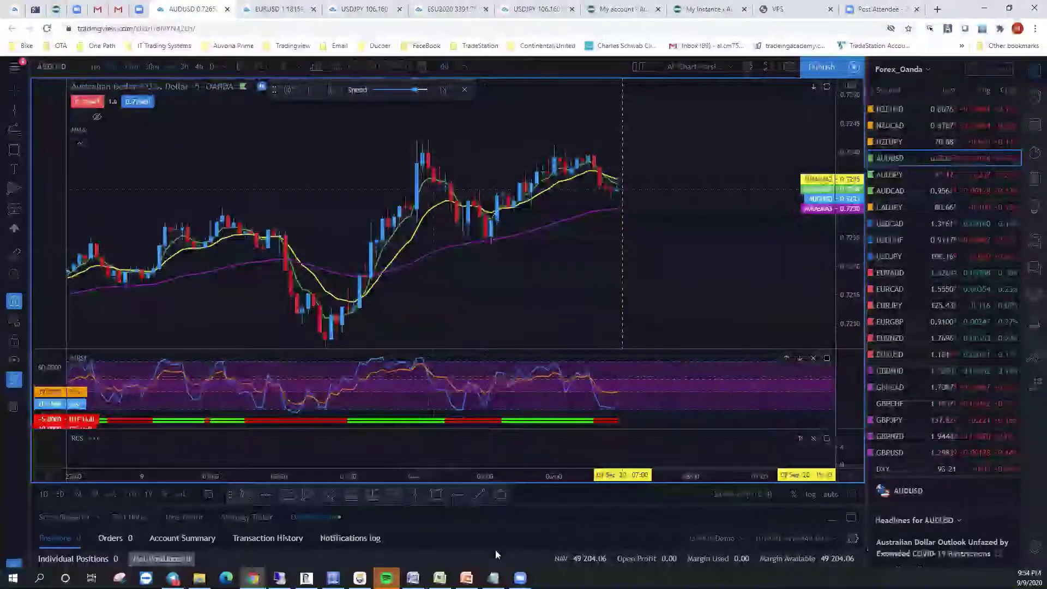
Draw a triangle pattern with A at the pullback low, B at the preceding peak, C at the latest low and D at the second high
left_click(311, 496)
left_click(486, 245)
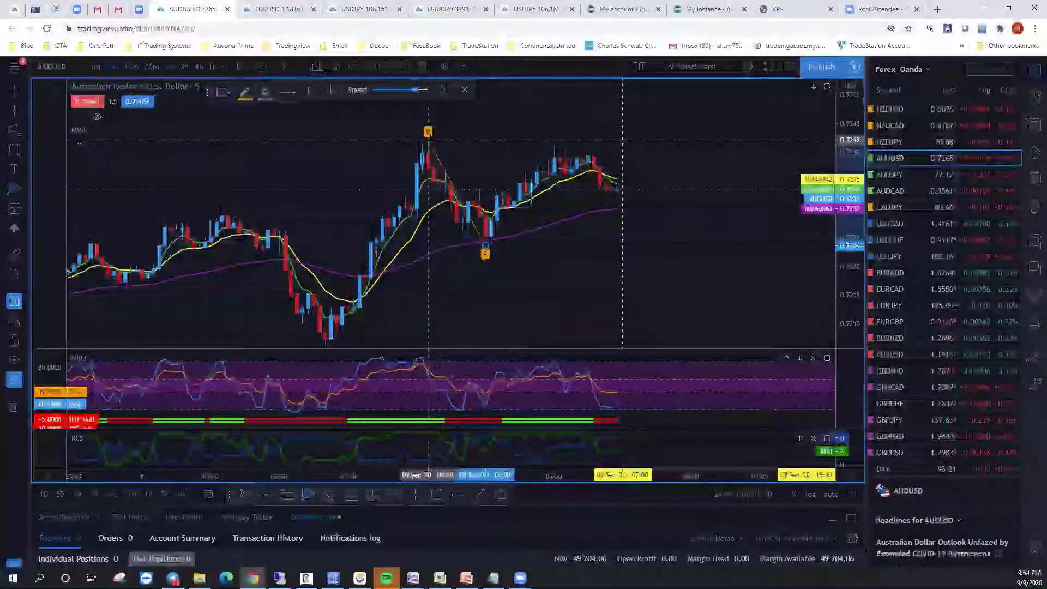
left_click(429, 141)
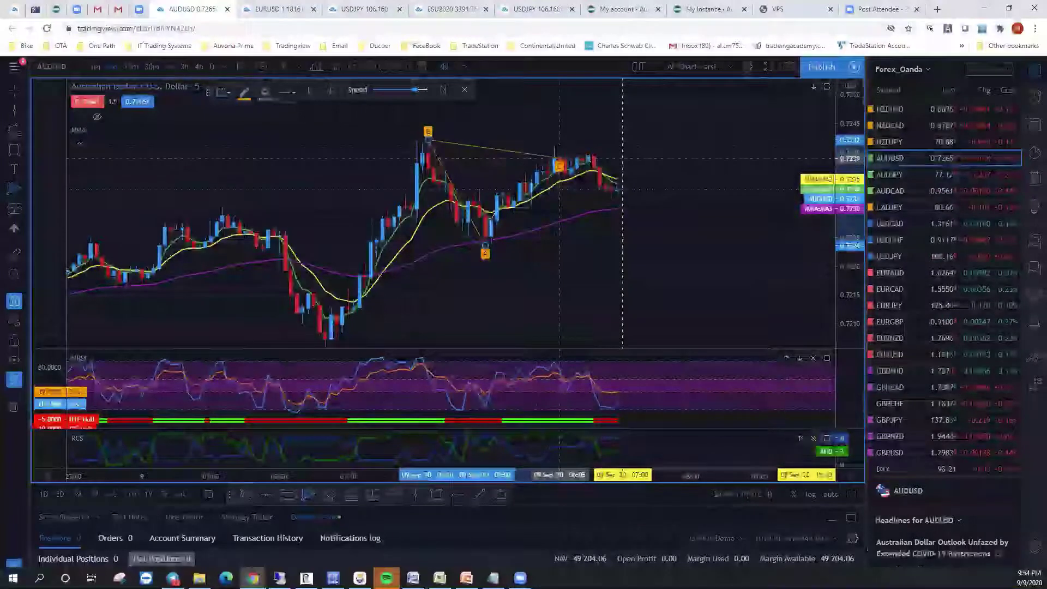
left_click(623, 199)
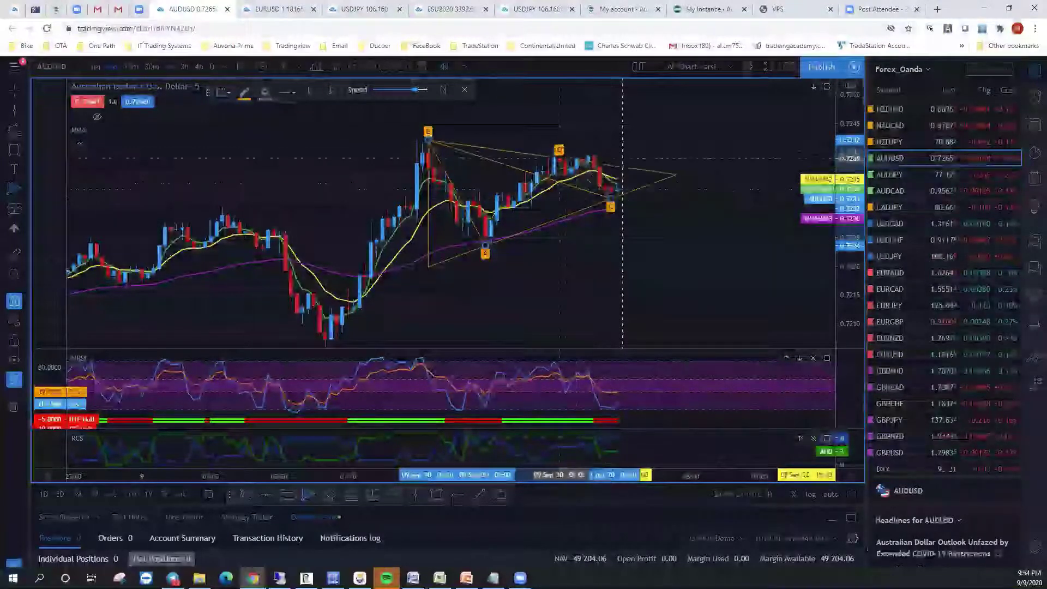
left_click(554, 146)
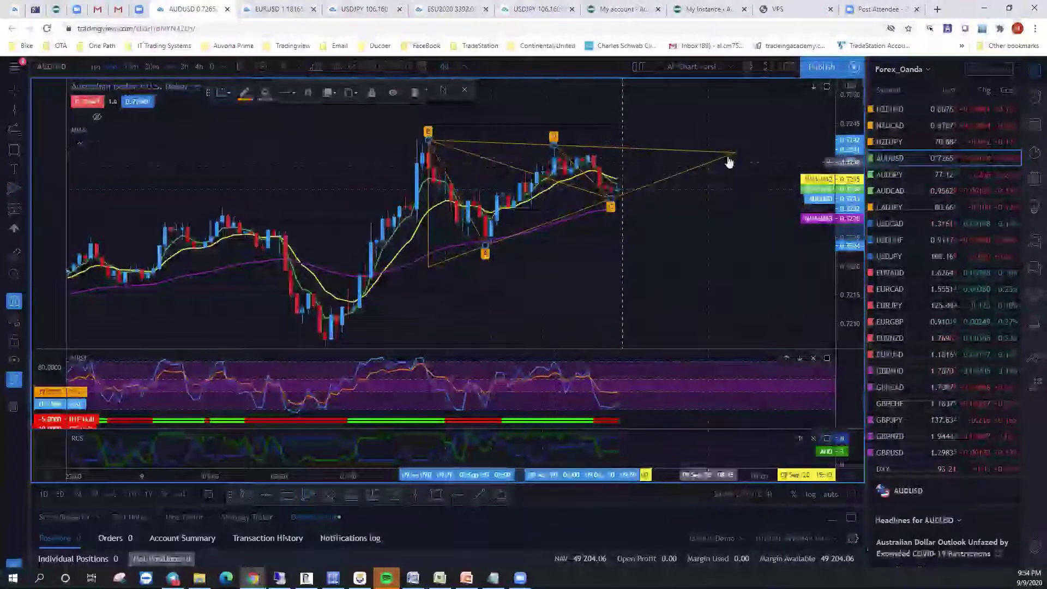
Move point A of the new triangle pattern slightly later onto the 5-minute swing low candle
left_click_drag(707, 239, 657, 228)
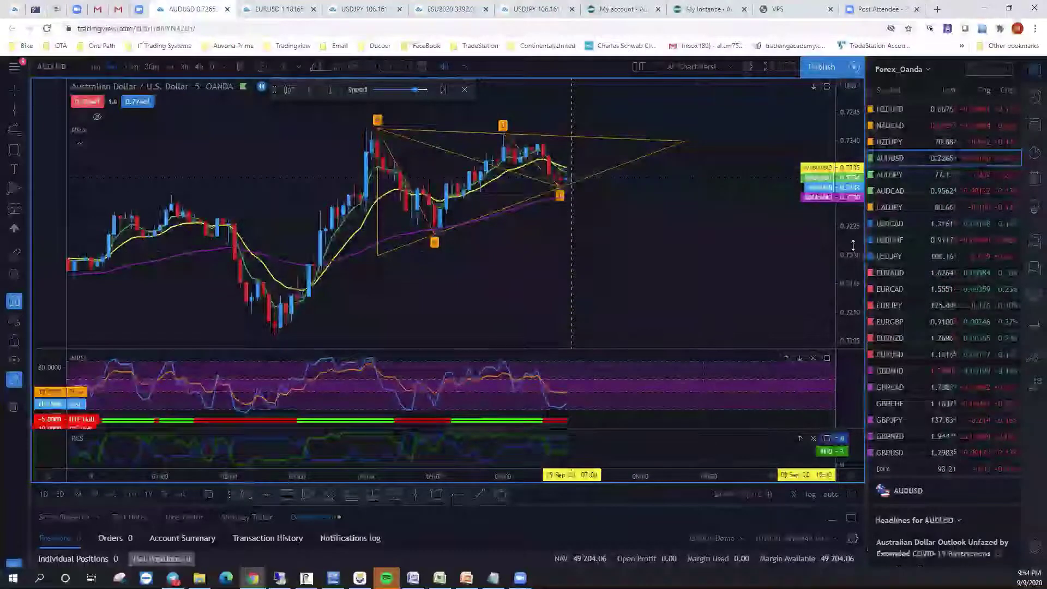
left_click_drag(685, 229, 643, 244)
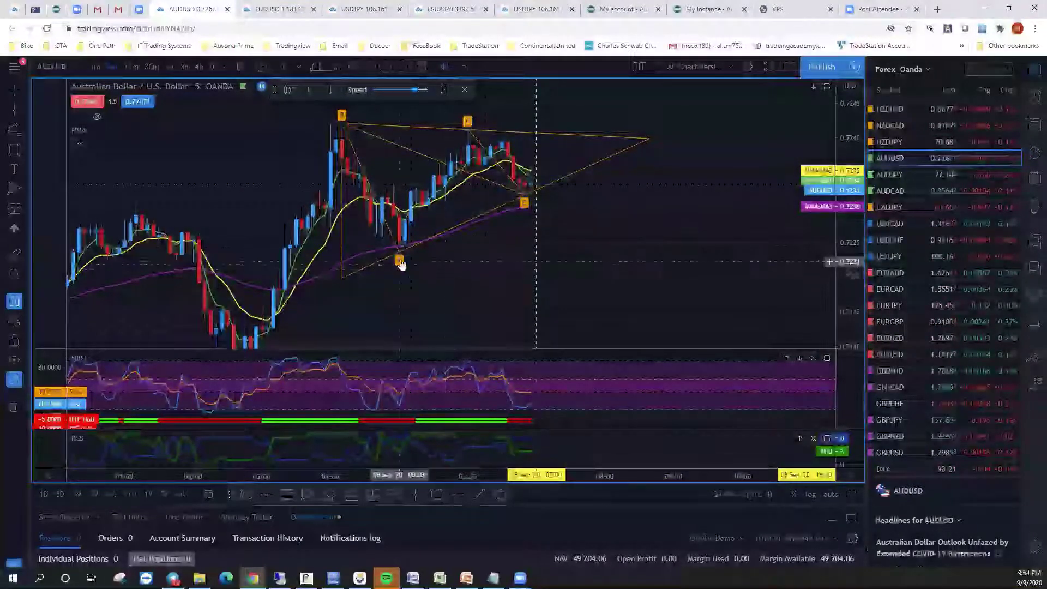
left_click_drag(399, 260, 404, 259)
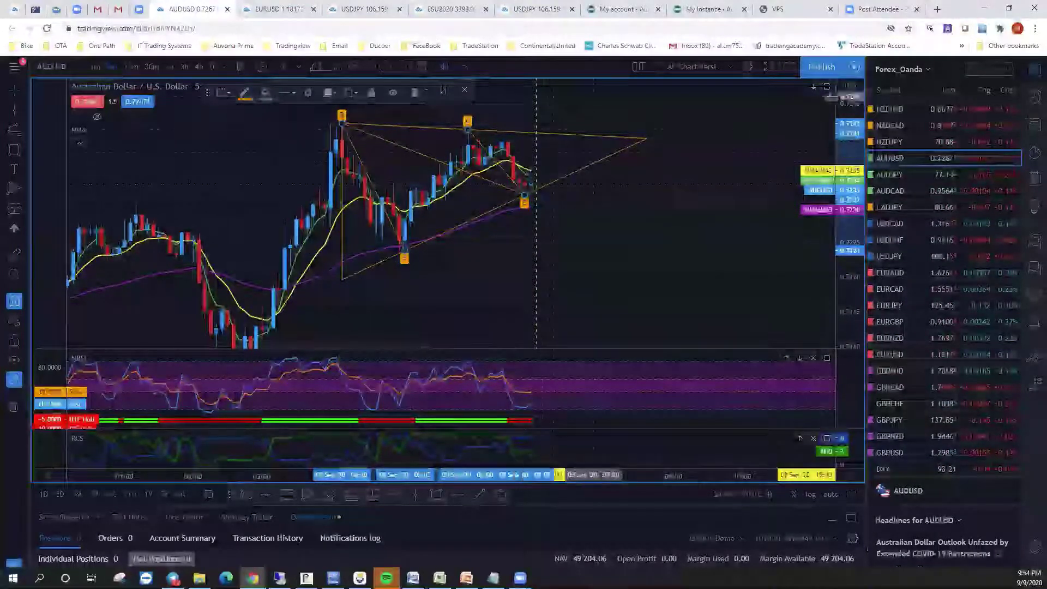
key("Escape")
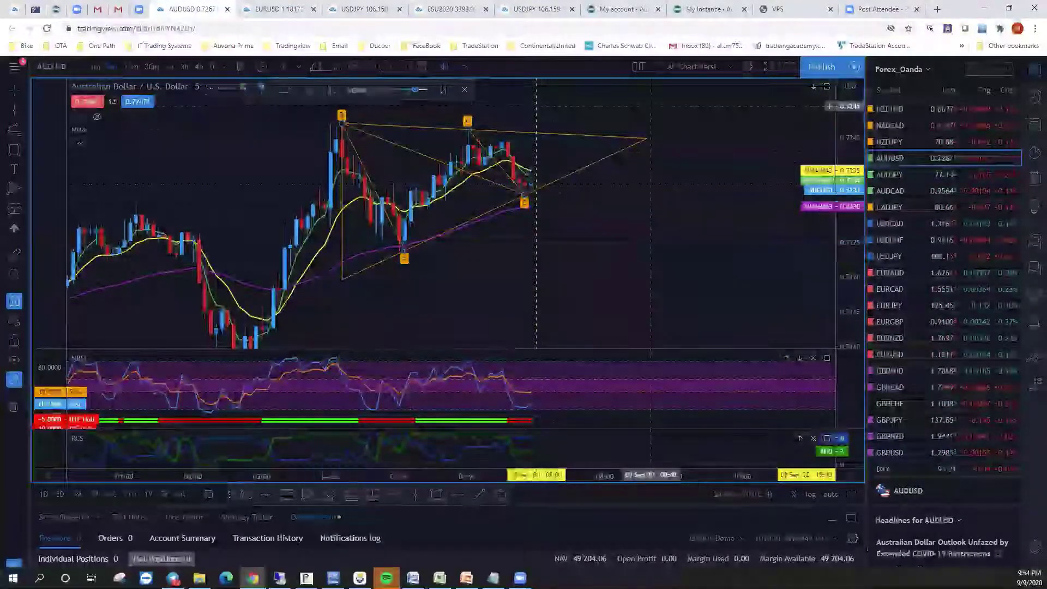
Switch the replayed AUDUSD chart to 1 minute and move the triangle's point C onto the latest swing low
left_click(101, 68)
left_click_drag(862, 265, 861, 164)
left_click_drag(663, 271, 710, 359)
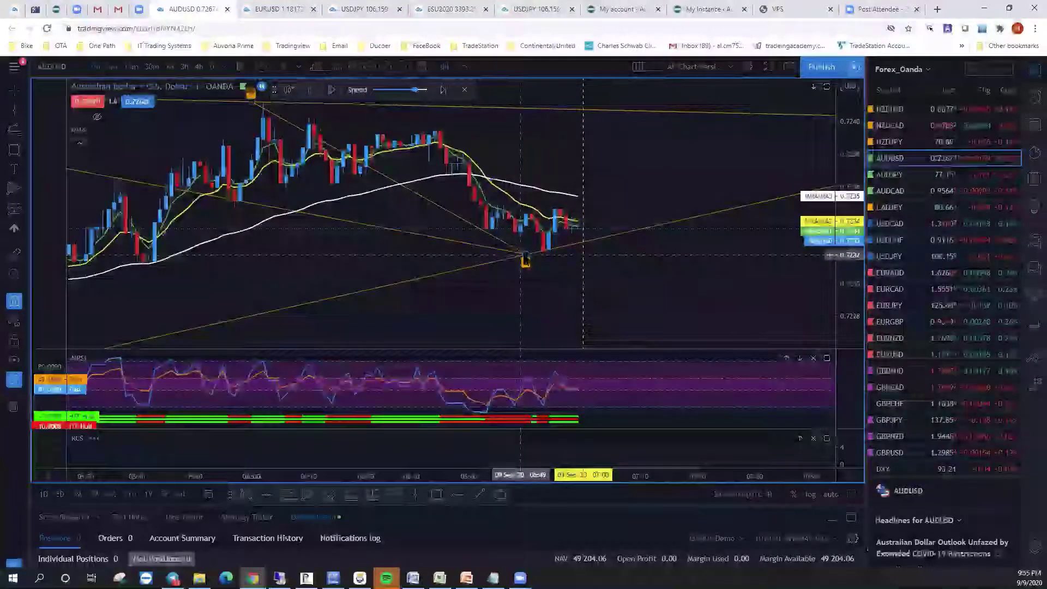
left_click_drag(525, 257, 544, 257)
left_click(683, 168)
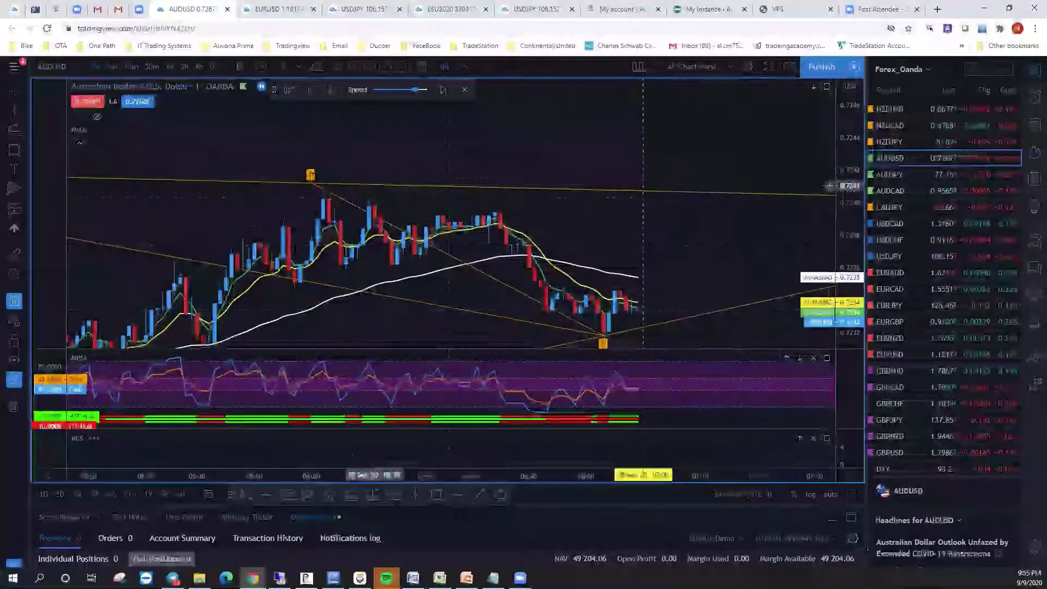
Align the triangle's point D with the 1-minute swing high and point A with the earlier 1-minute swing low
left_click_drag(309, 185, 324, 185)
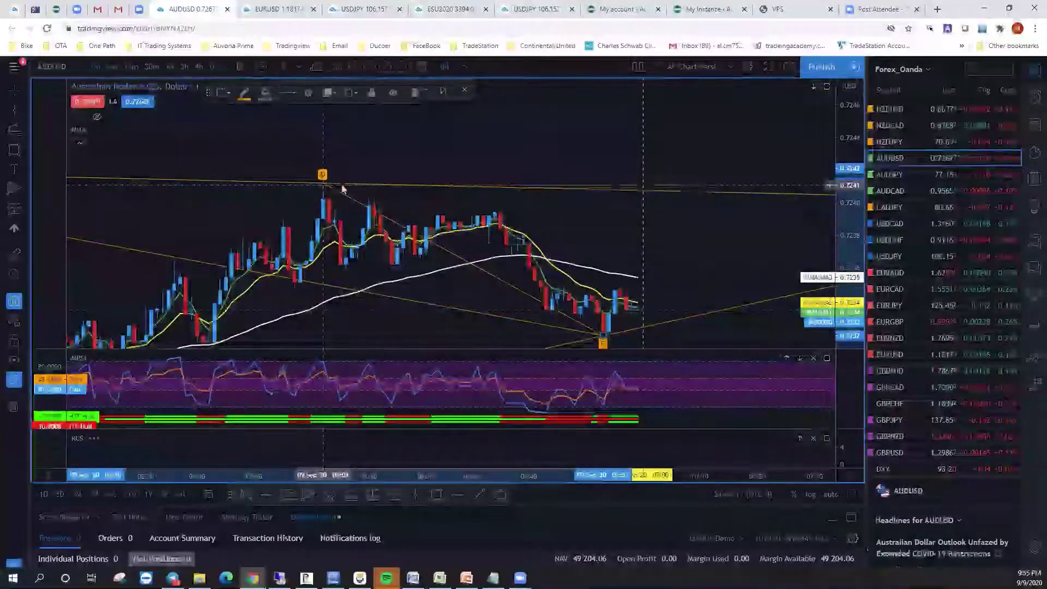
left_click_drag(671, 244, 611, 152)
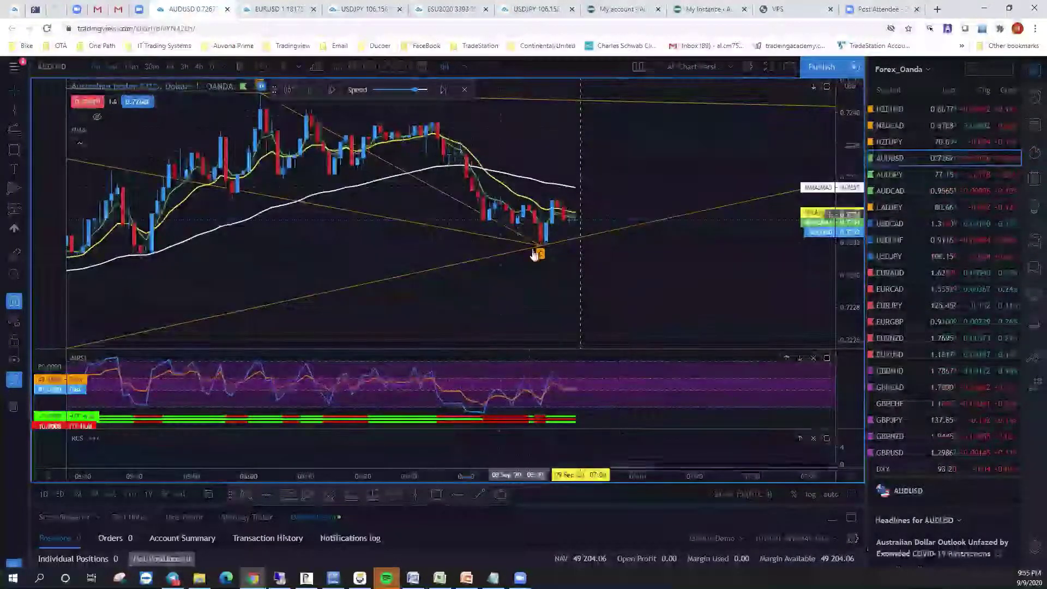
left_click_drag(519, 220, 589, 222)
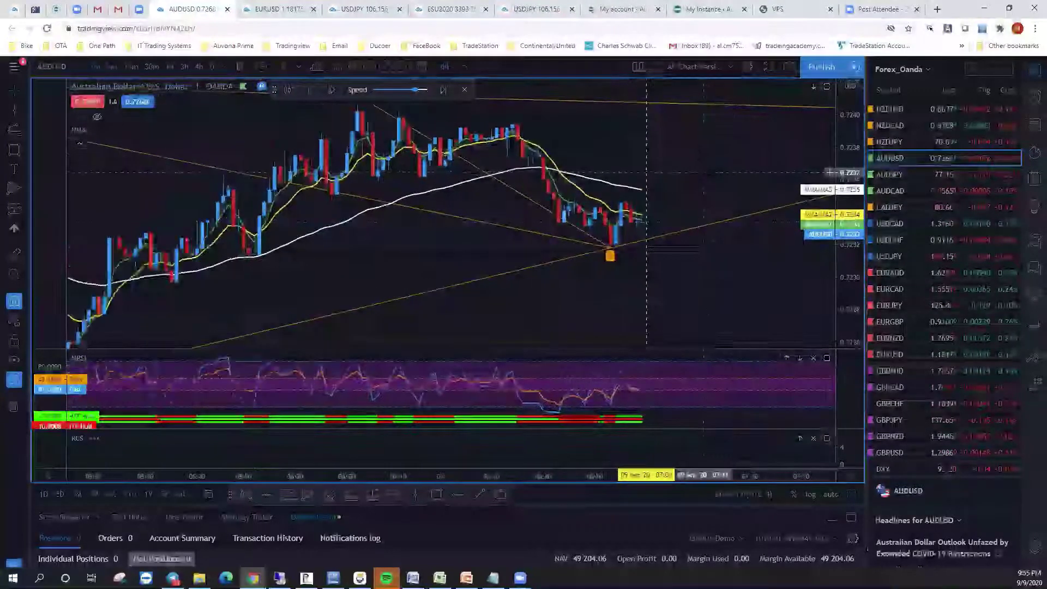
left_click_drag(363, 272, 442, 198)
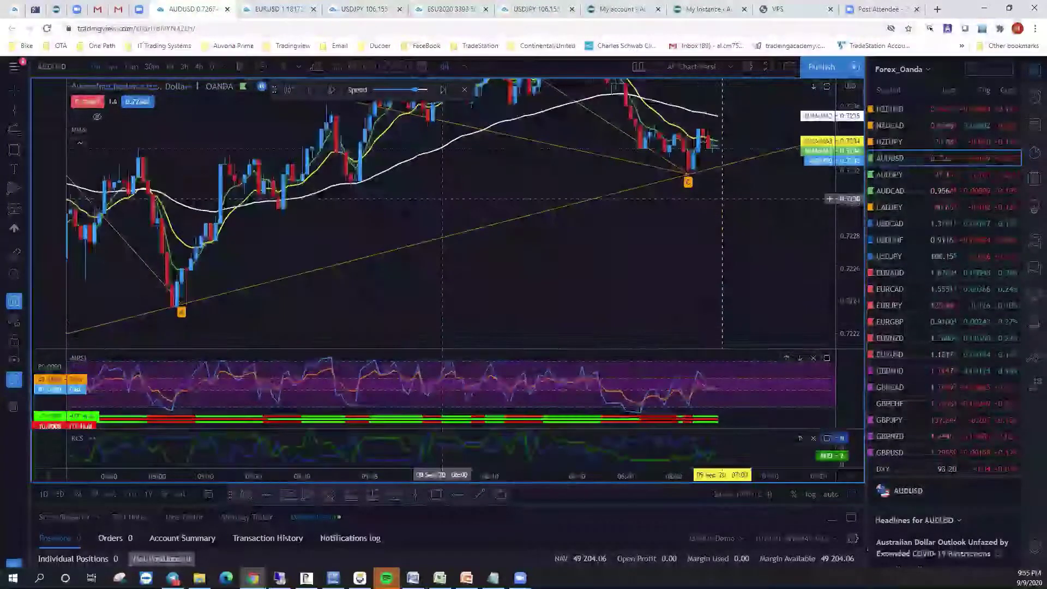
mouse_move(185, 309)
left_mouse_down()
mouse_move(217, 310)
mouse_move(198, 314)
left_mouse_up()
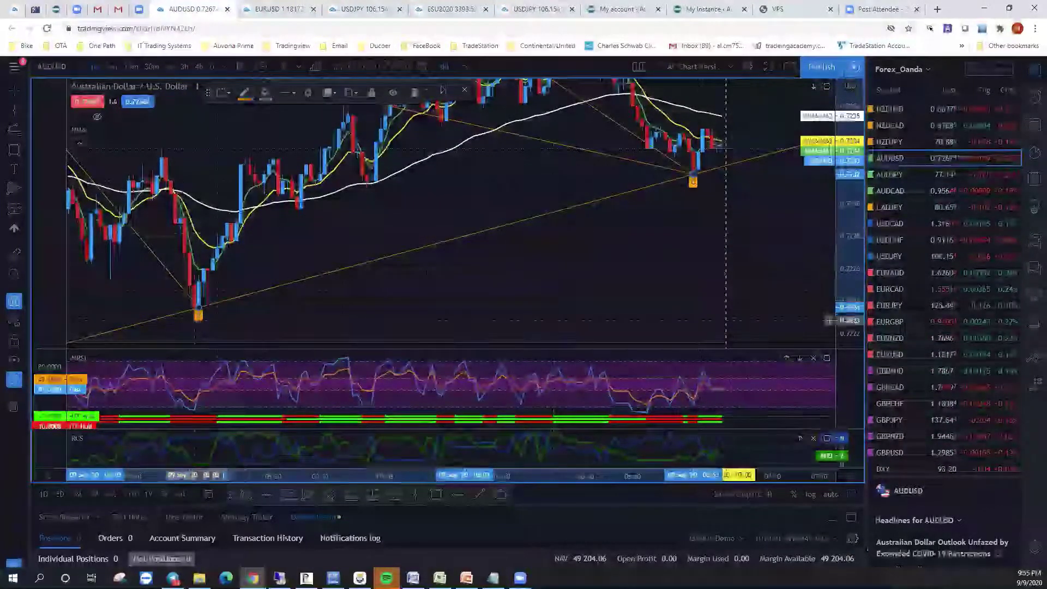
Draw a small triangle pattern on the latest 1-minute swings, with A and C at the highs, B at the low and D on the rising trendline
left_click_drag(829, 215, 632, 340)
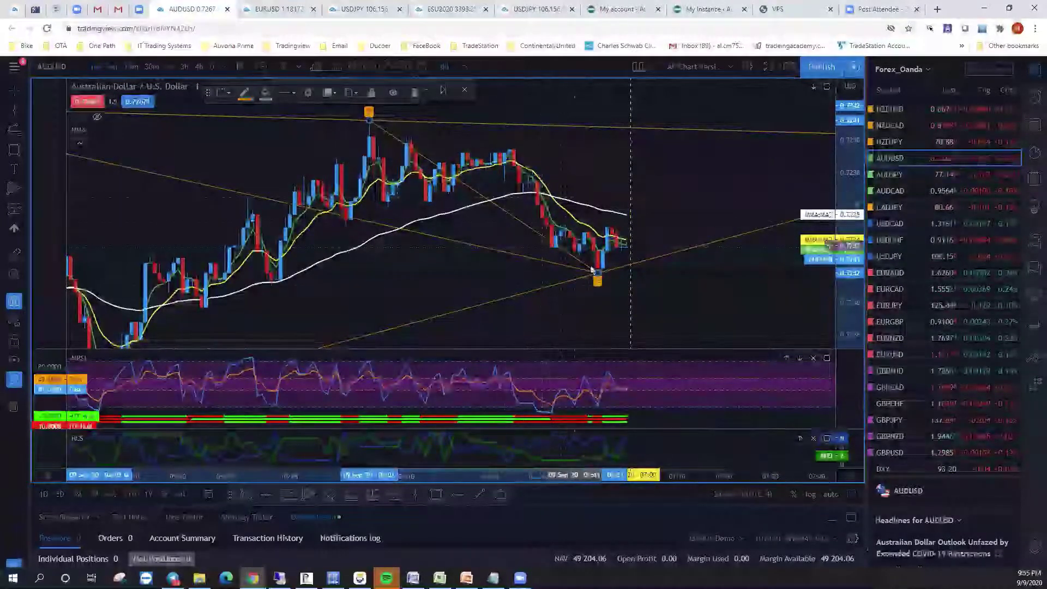
left_click(684, 182)
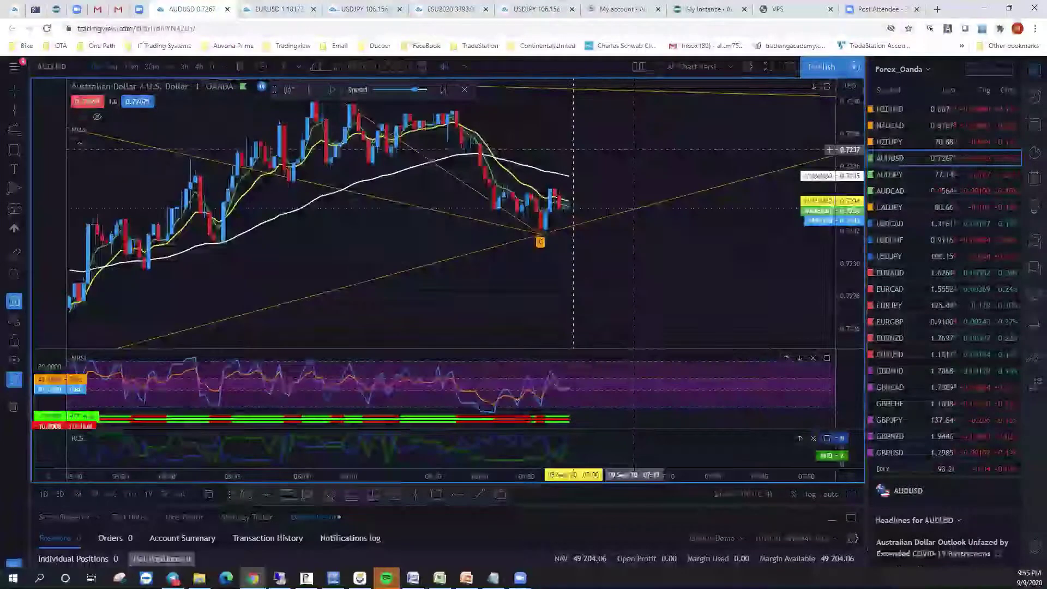
left_click_drag(854, 270, 854, 305)
left_click_drag(620, 161, 595, 189)
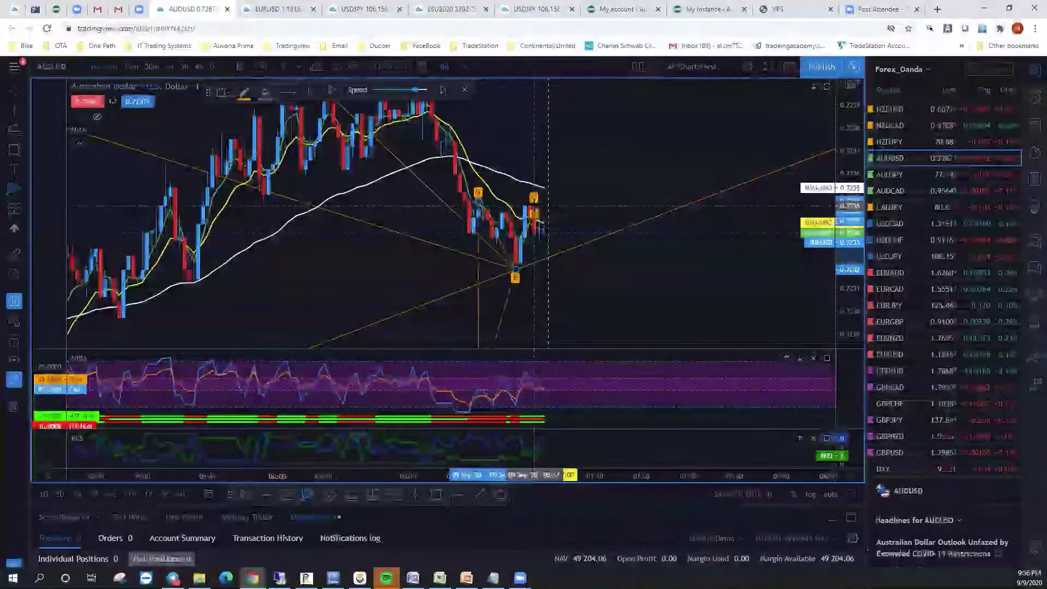
left_click(586, 250)
Apply a saved yellow template to the small triangle pattern
right_click(571, 211)
mouse_move(630, 224)
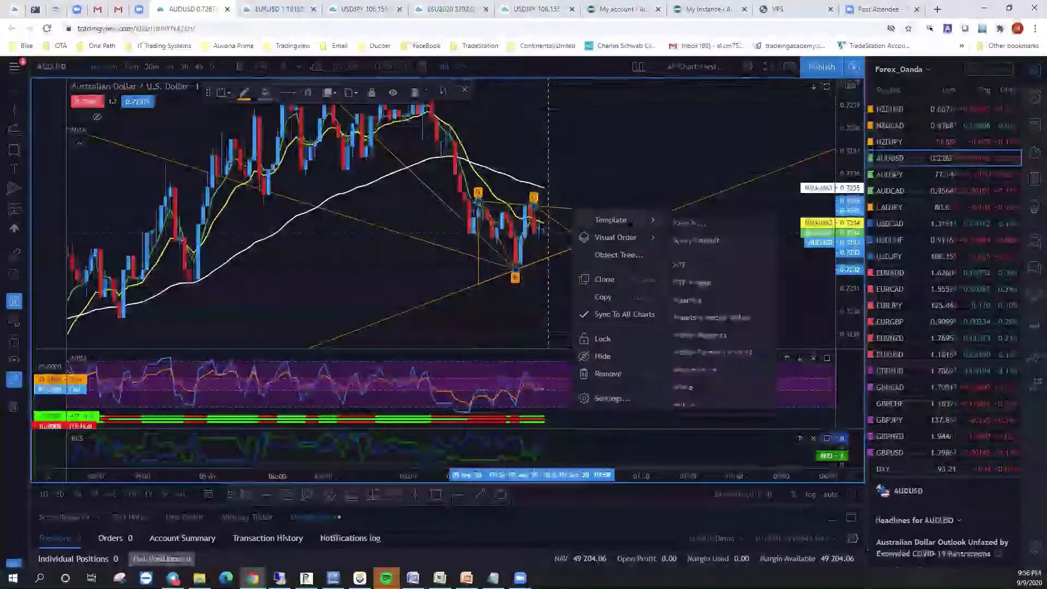
left_click(656, 207)
left_click_drag(554, 206, 507, 201)
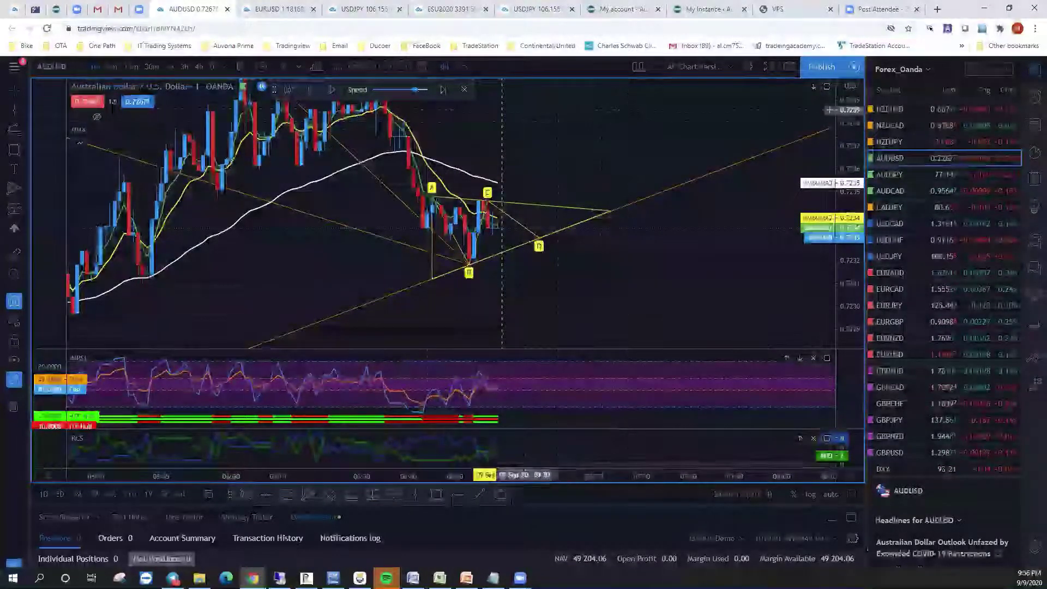
Advance the AUDUSD replay to the falling candle and switch to the 5-minute chart with its price scale fitted automatically
left_click(335, 90)
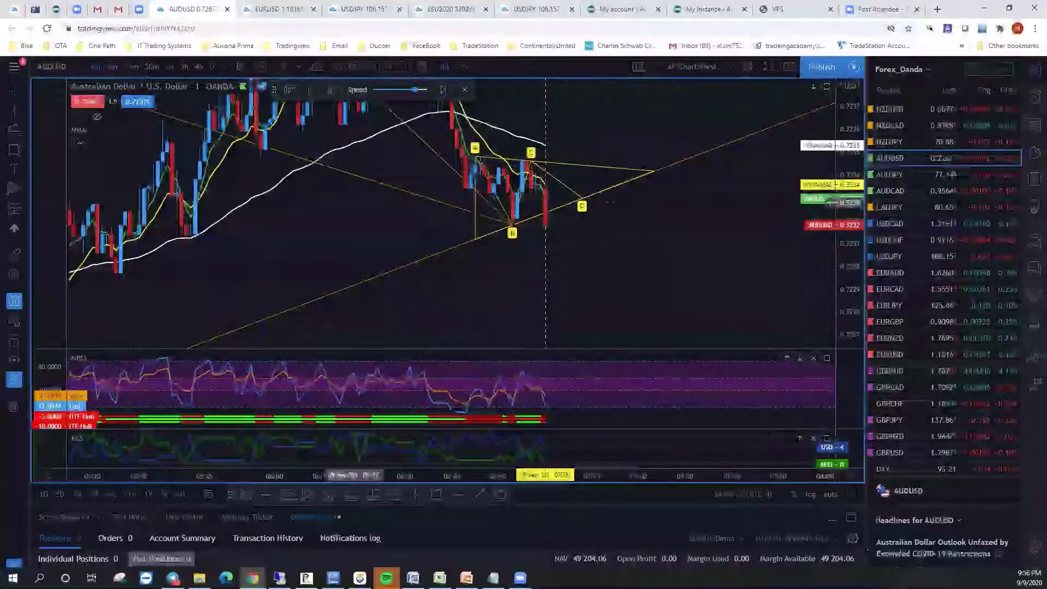
left_click(112, 66)
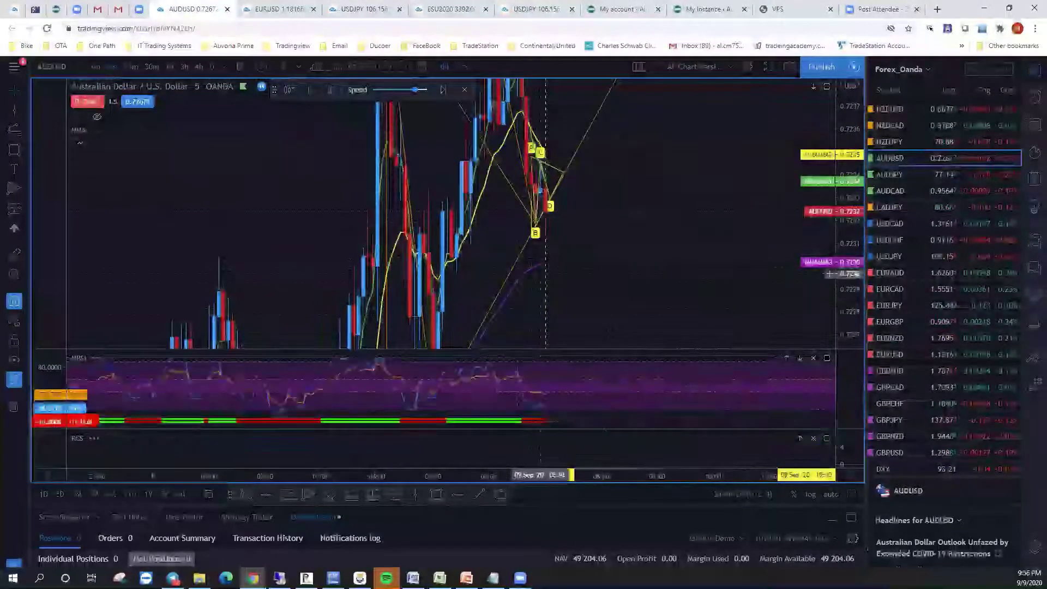
double_click(836, 202)
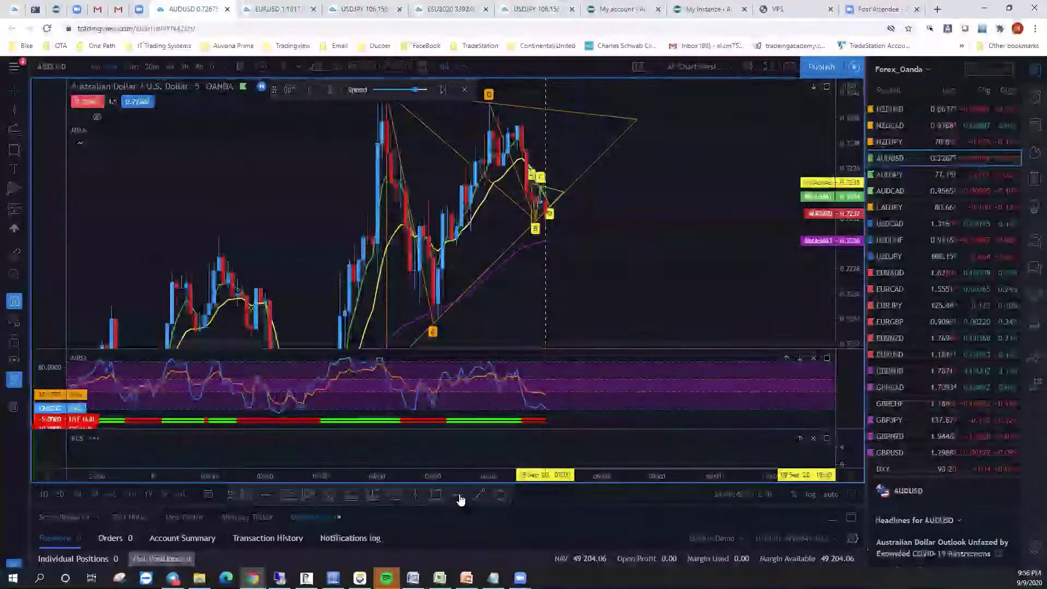
Place a horizontal ray at the latest 5-minute candle, level with the end of the purple moving average
left_click(479, 494)
left_click(548, 241)
left_click(564, 246)
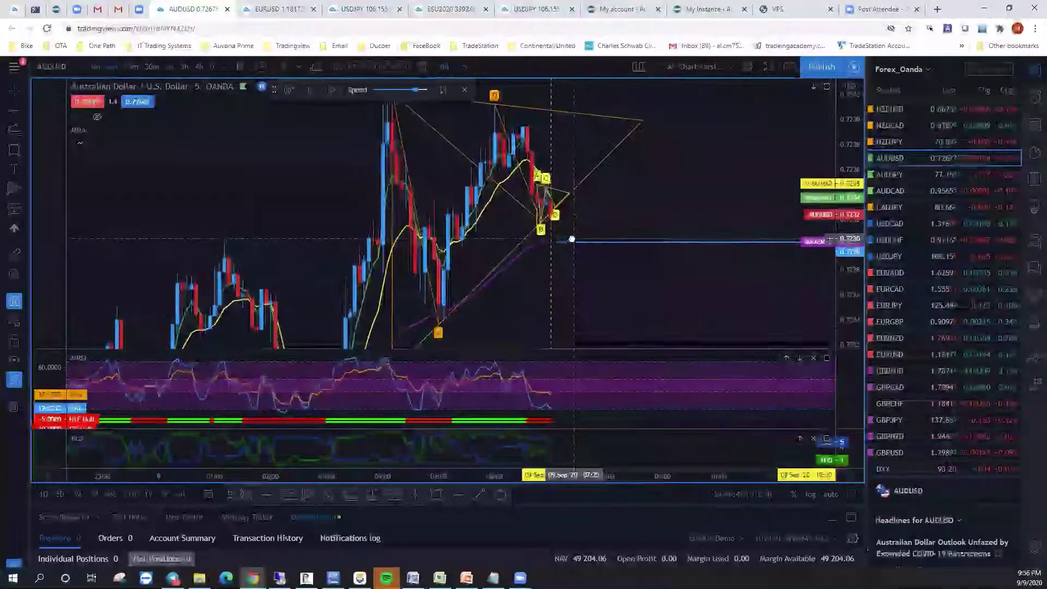
left_click_drag(567, 248, 560, 249)
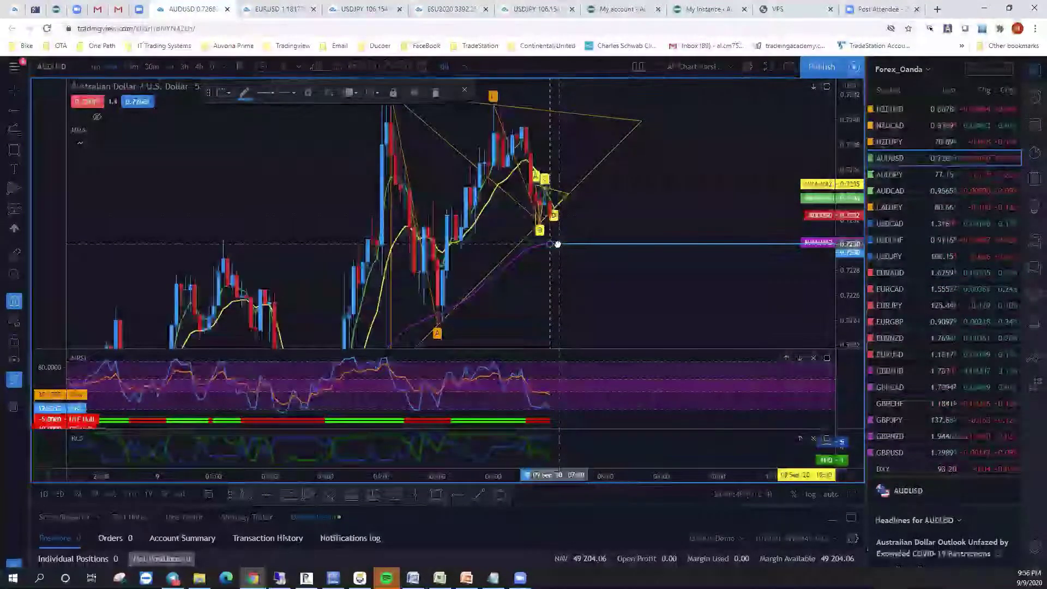
Apply the "5 - 62" template to the new horizontal ray
right_click(560, 249)
mouse_move(600, 279)
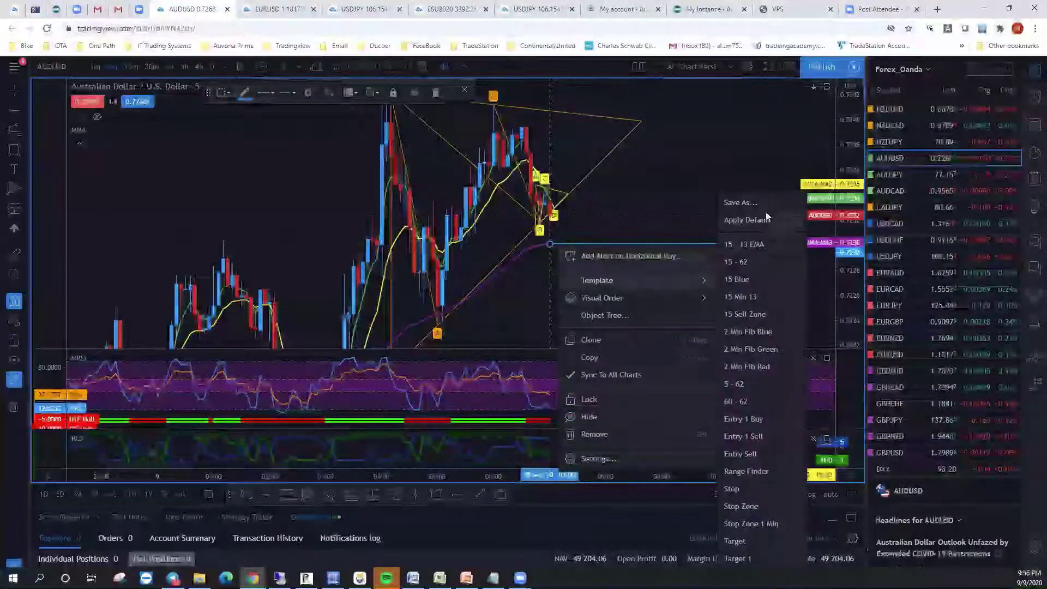
left_click(734, 384)
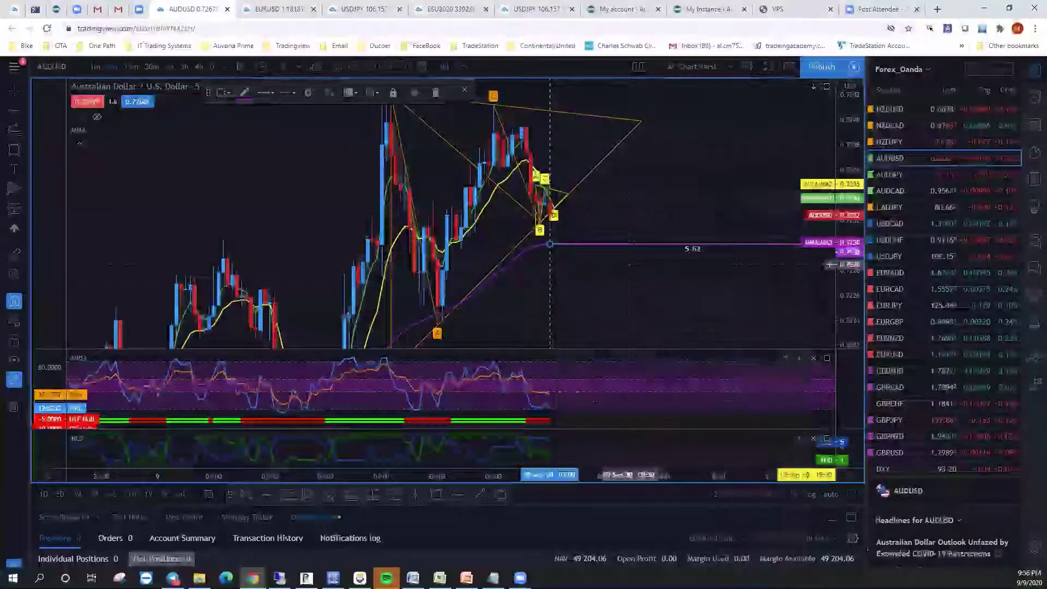
left_click(676, 173)
left_click_drag(767, 164, 693, 161)
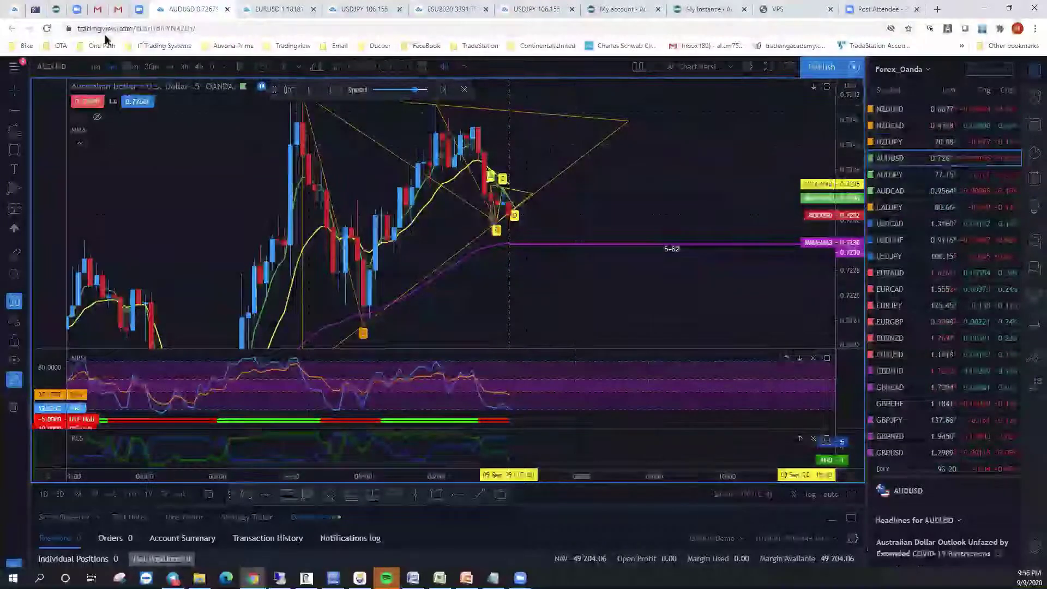
Check the notification list for the September 09 AUDUSD M15 wedge alerts and return to the AUDUSD chart
left_click(59, 9)
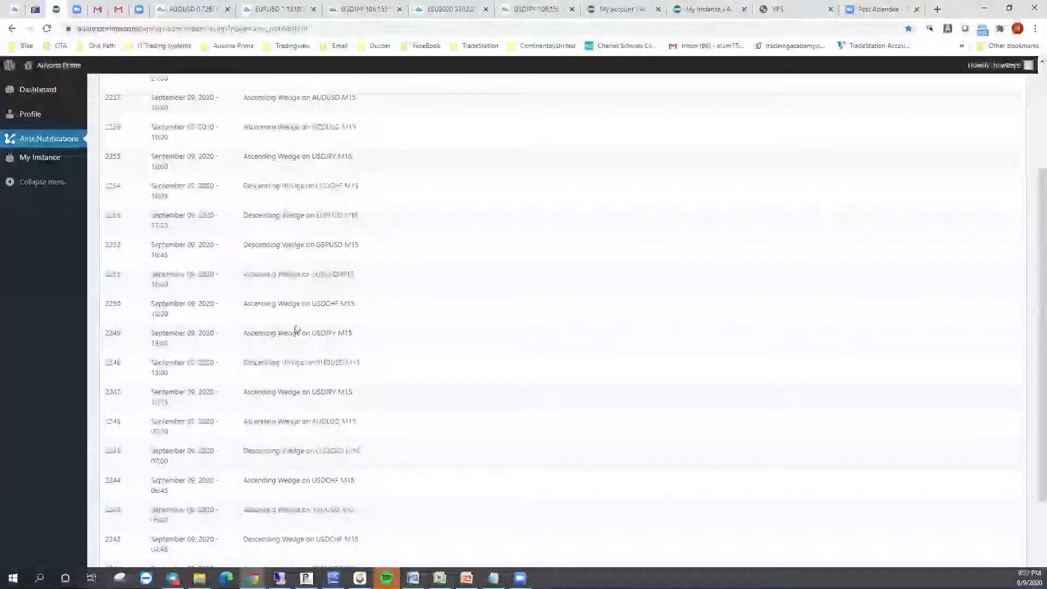
scroll(280, 333, "down", 2)
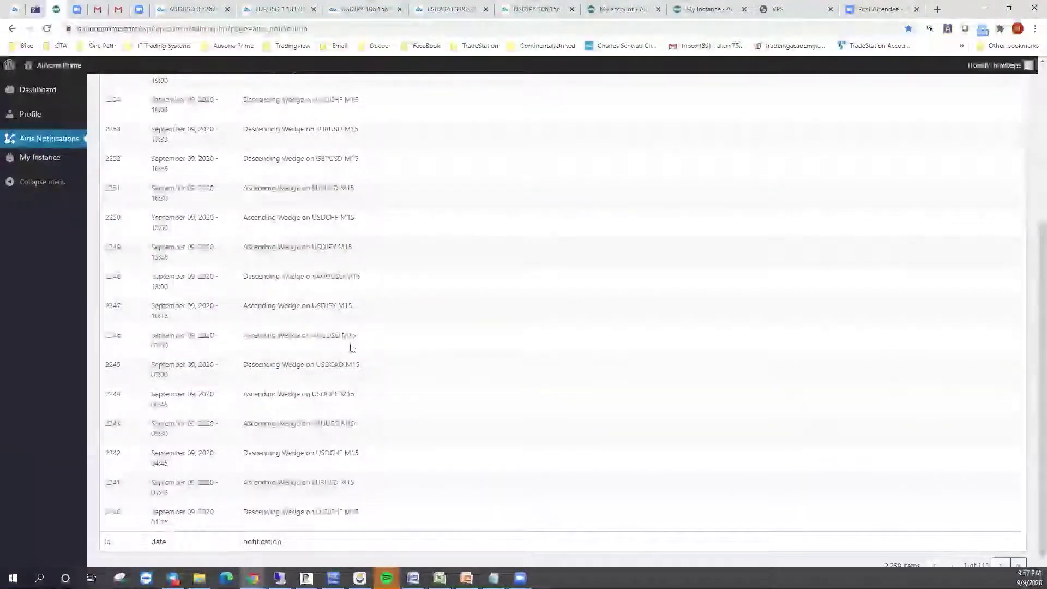
left_click(197, 9)
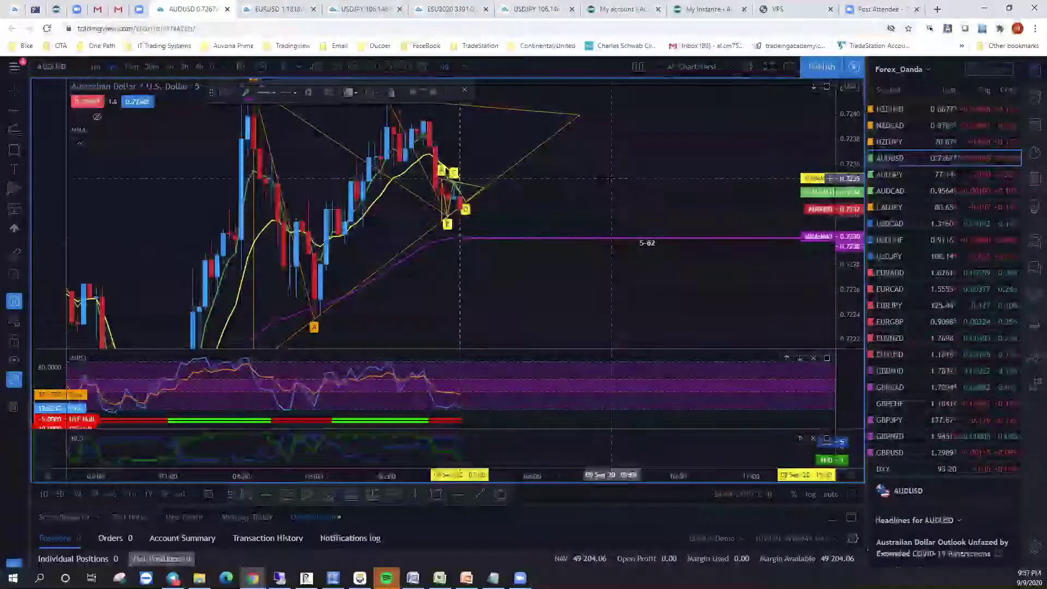
Compare the replayed AUDUSD triangles and the 5-62 level on the 5-minute and 1-minute charts, ending on 1 minute
left_click_drag(587, 211, 537, 199)
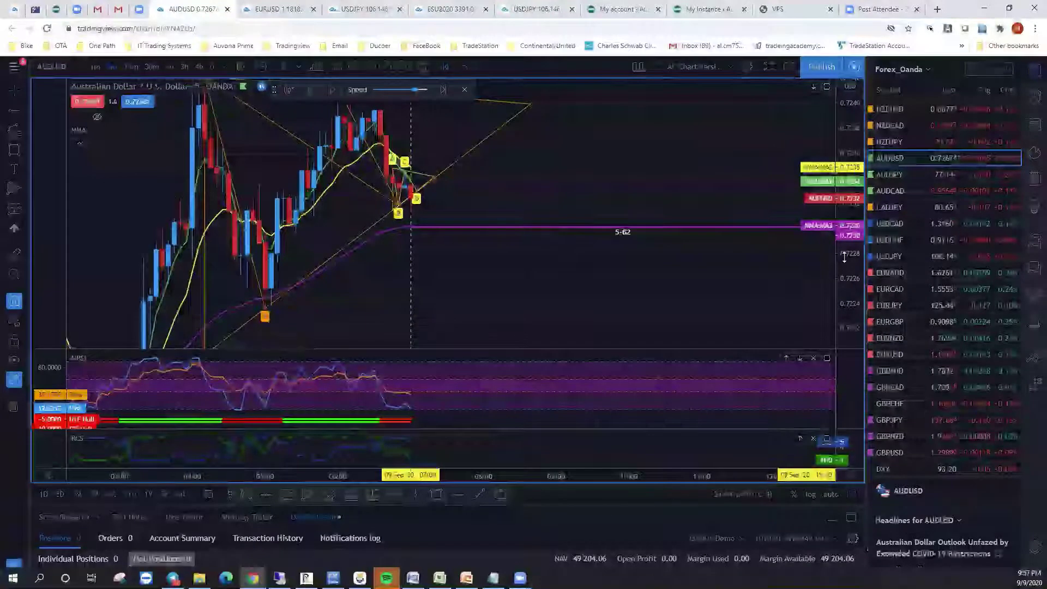
left_click_drag(844, 256, 844, 284)
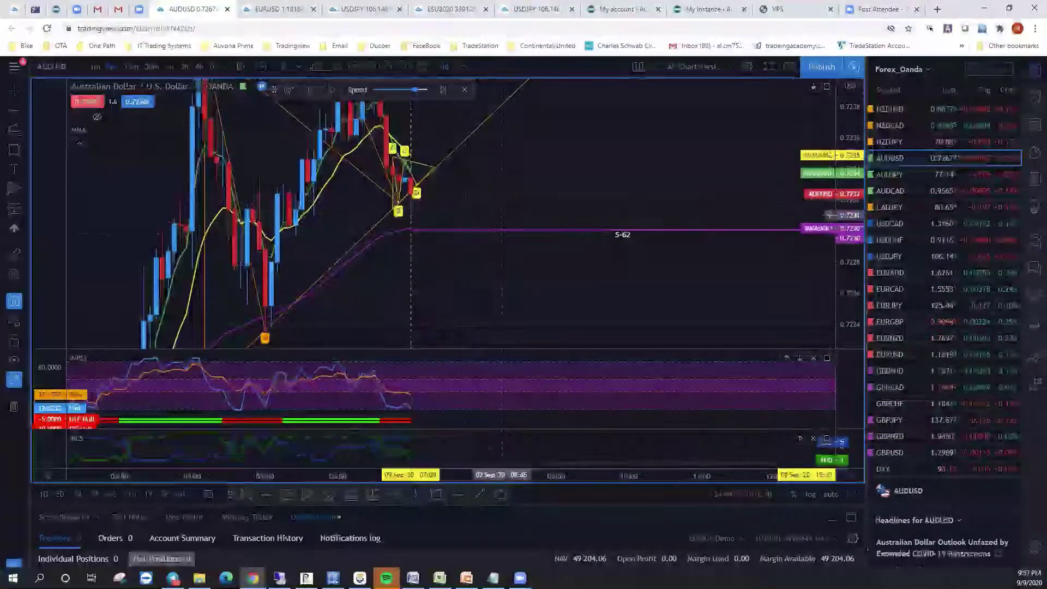
left_click(332, 89)
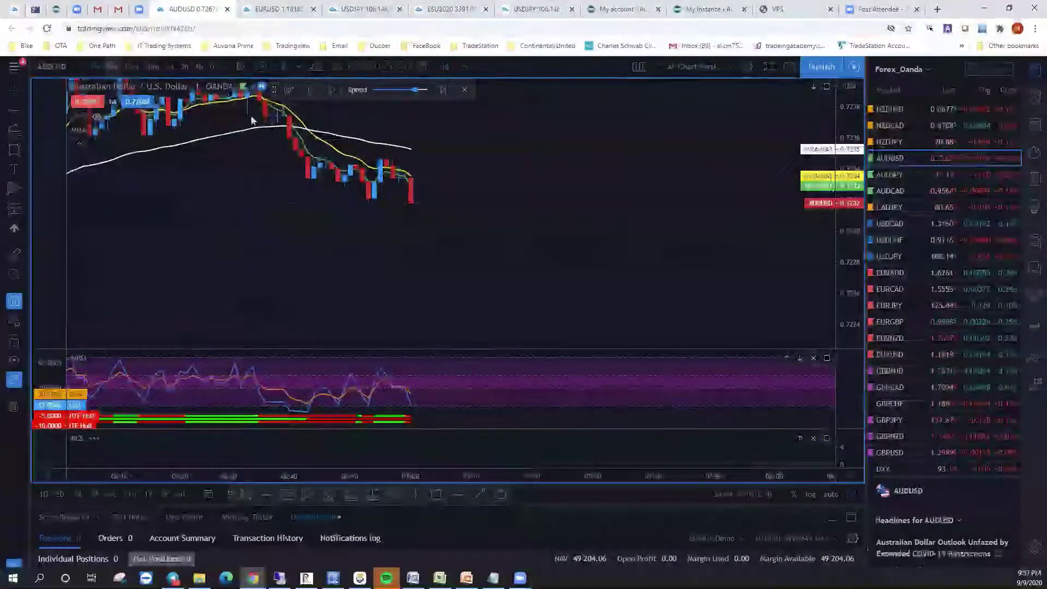
left_click(131, 66)
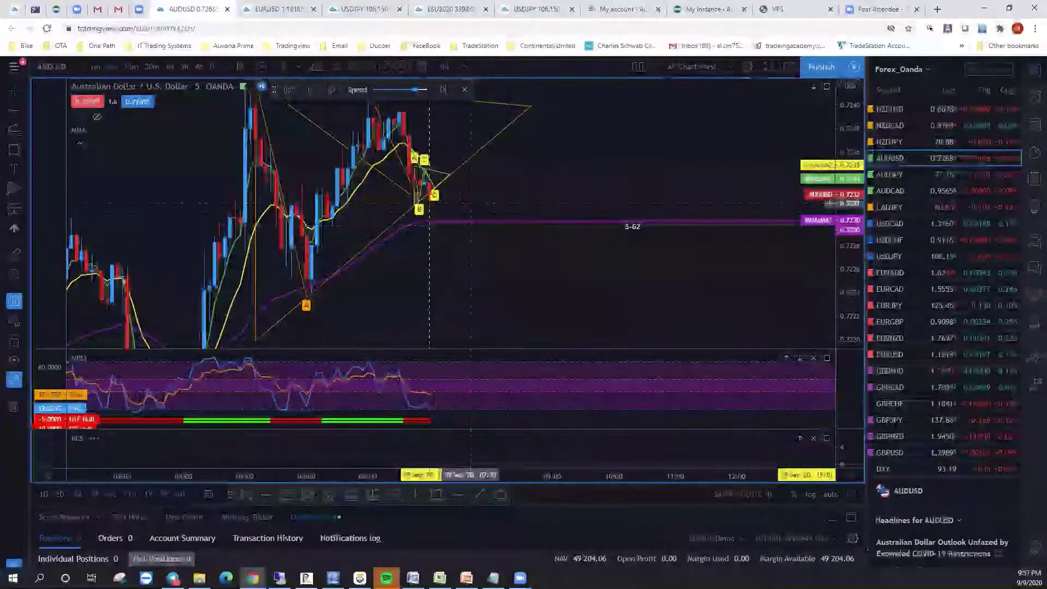
left_click(95, 67)
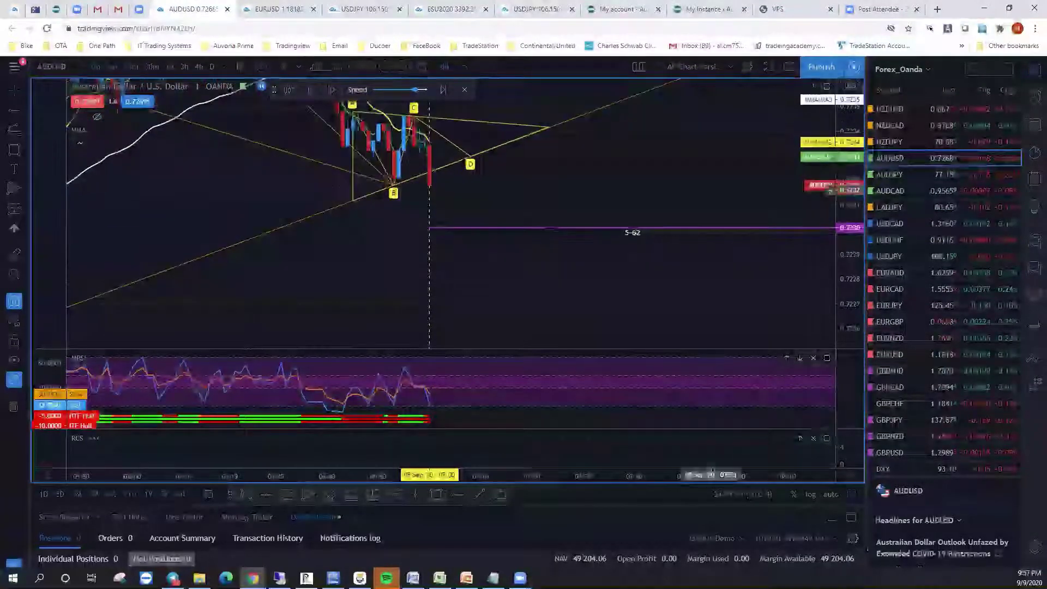
left_click_drag(391, 256, 489, 243)
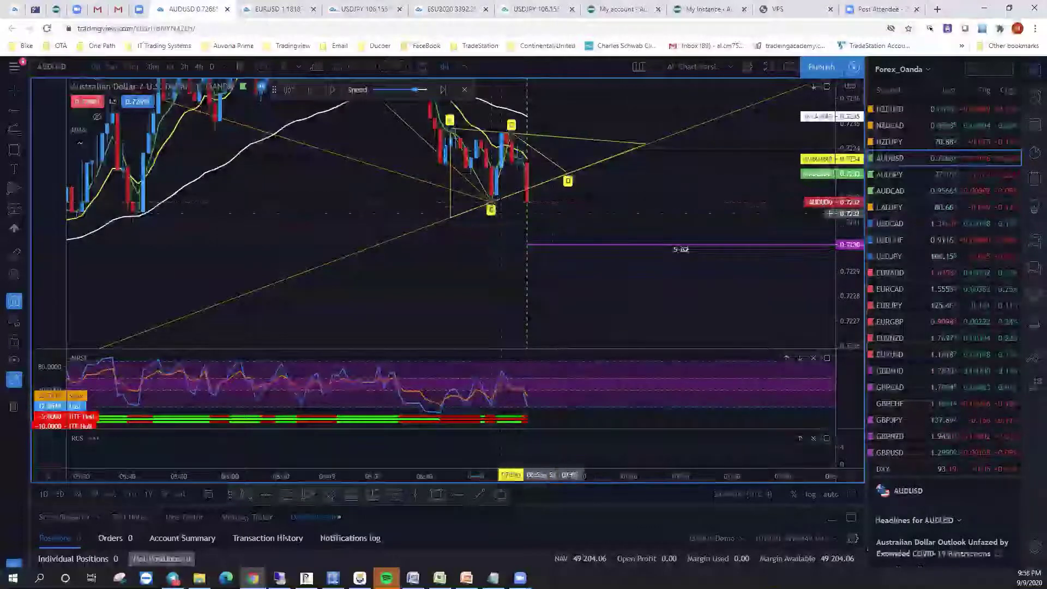
Move the yellow triangle's B and the large triangle's C onto the latest low, and the yellow D onto the rising trendline
left_click_drag(567, 180, 614, 167)
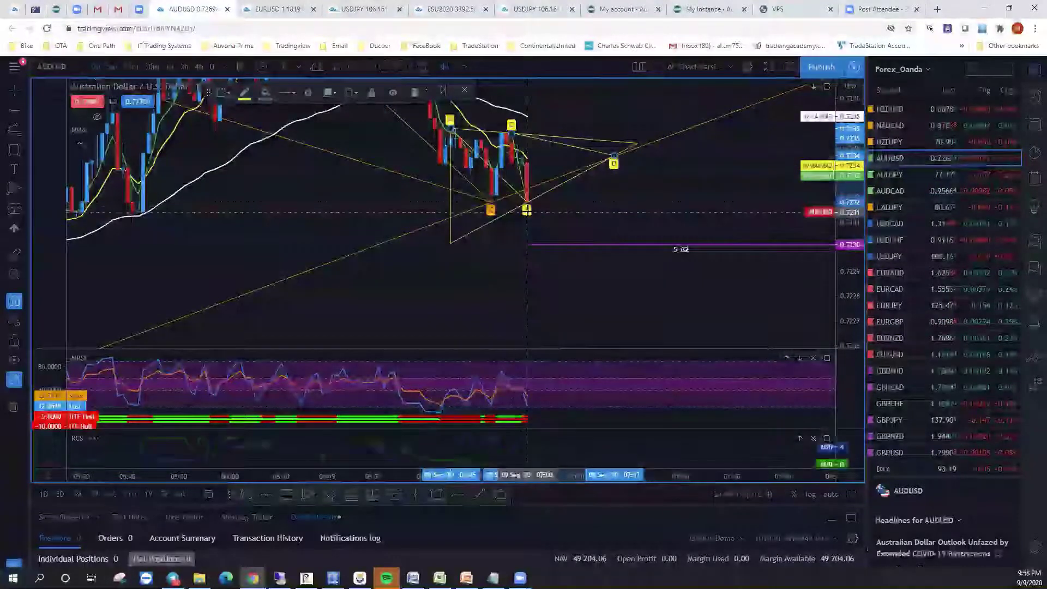
left_click_drag(615, 218, 629, 212)
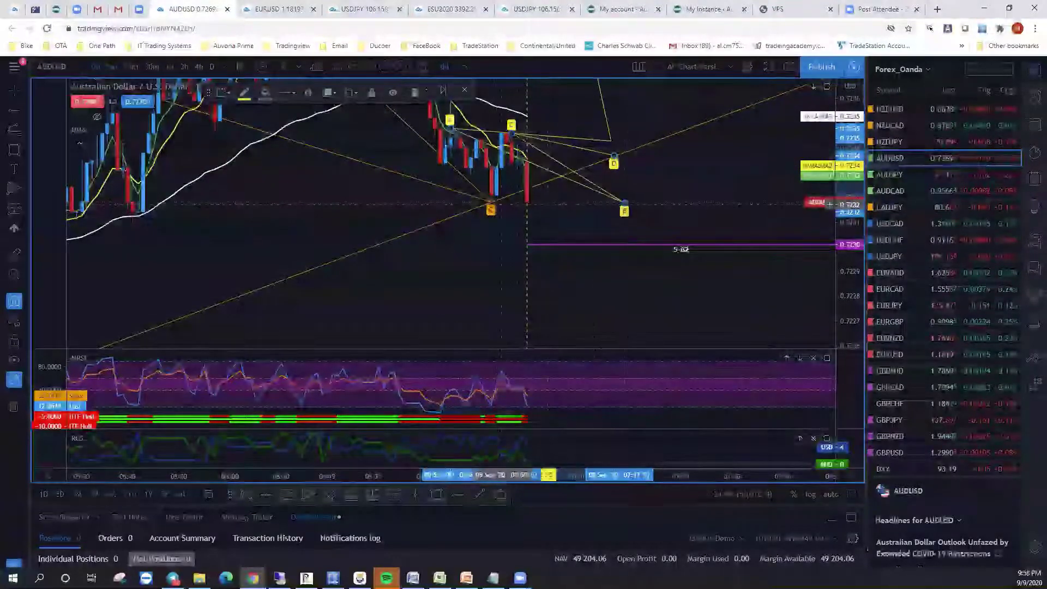
left_click_drag(491, 208, 527, 210)
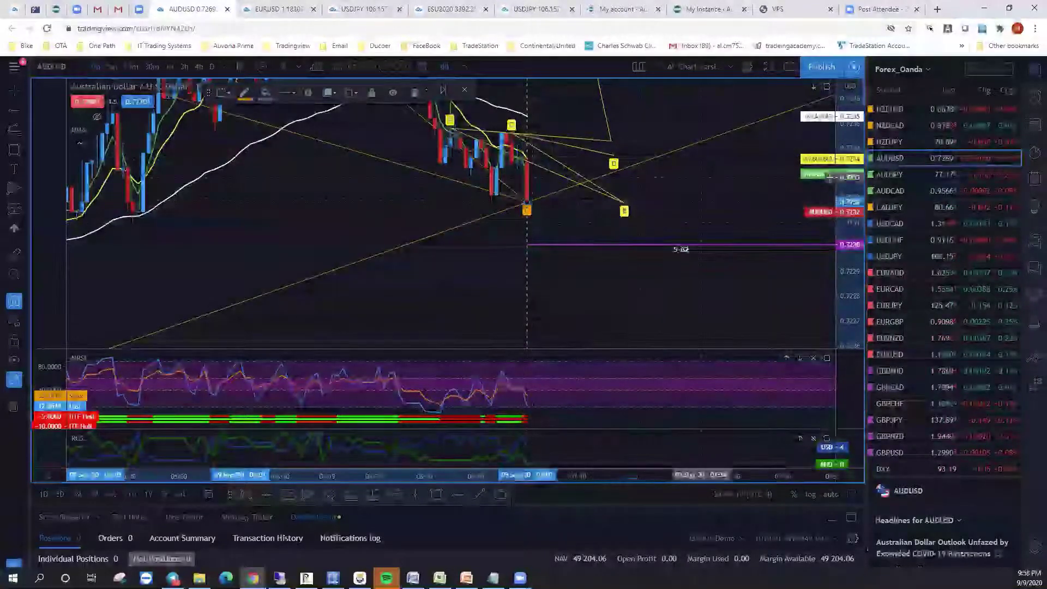
left_click_drag(646, 180, 464, 223)
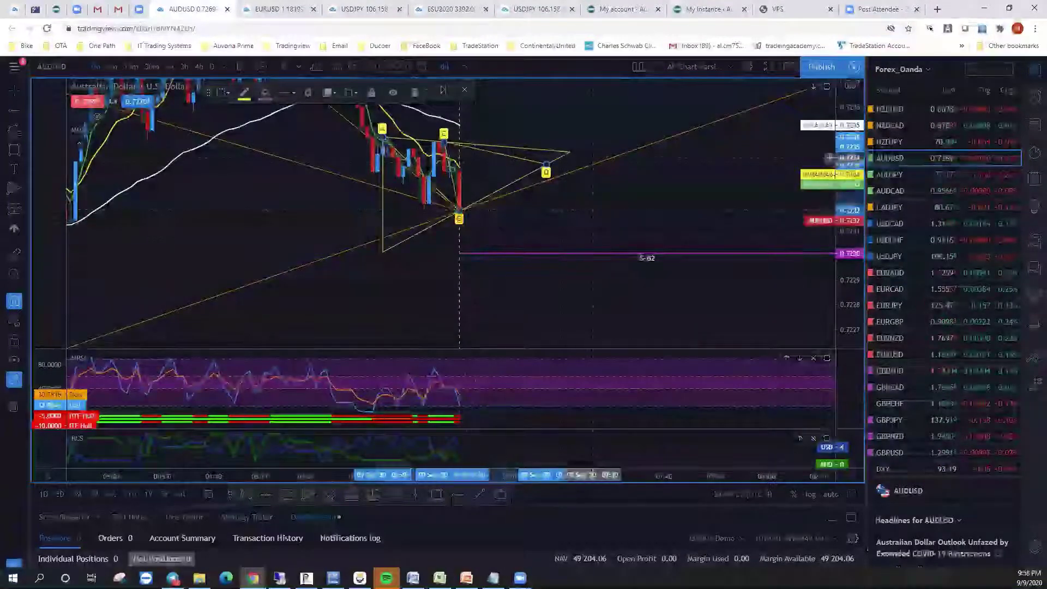
left_click_drag(546, 164, 582, 168)
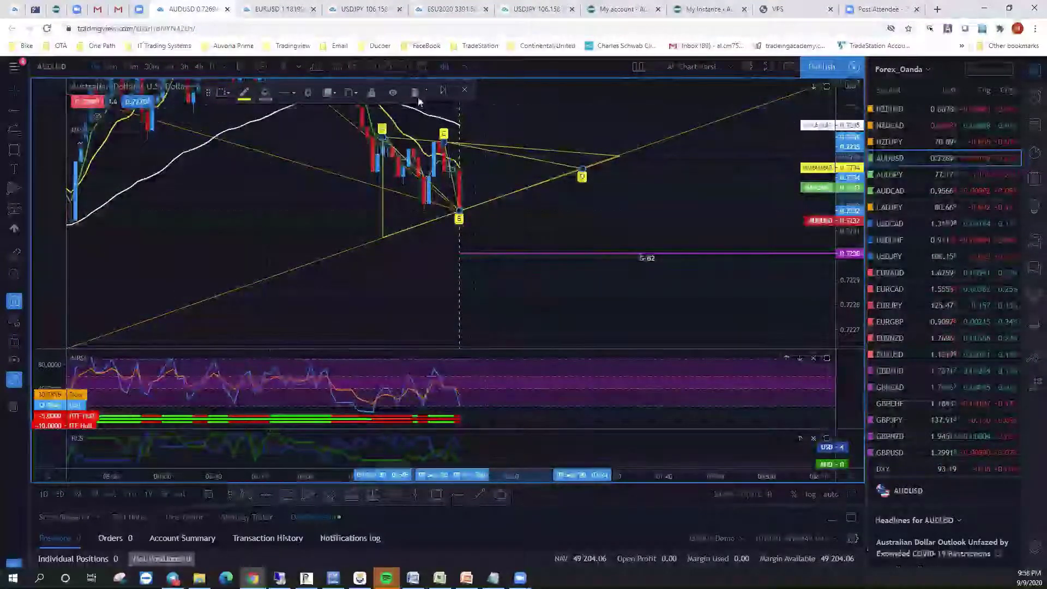
Return the AUDUSD chart from replay to real time and rescale its price axis around the latest 1-minute candles
left_click(444, 90)
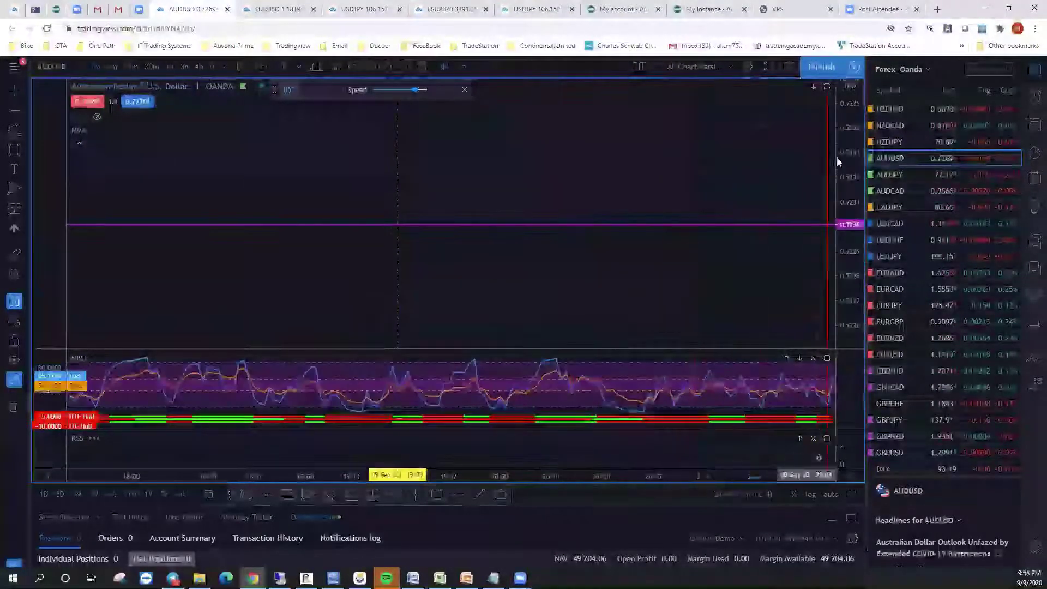
left_click_drag(843, 175, 846, 257)
left_click_drag(850, 218, 849, 235)
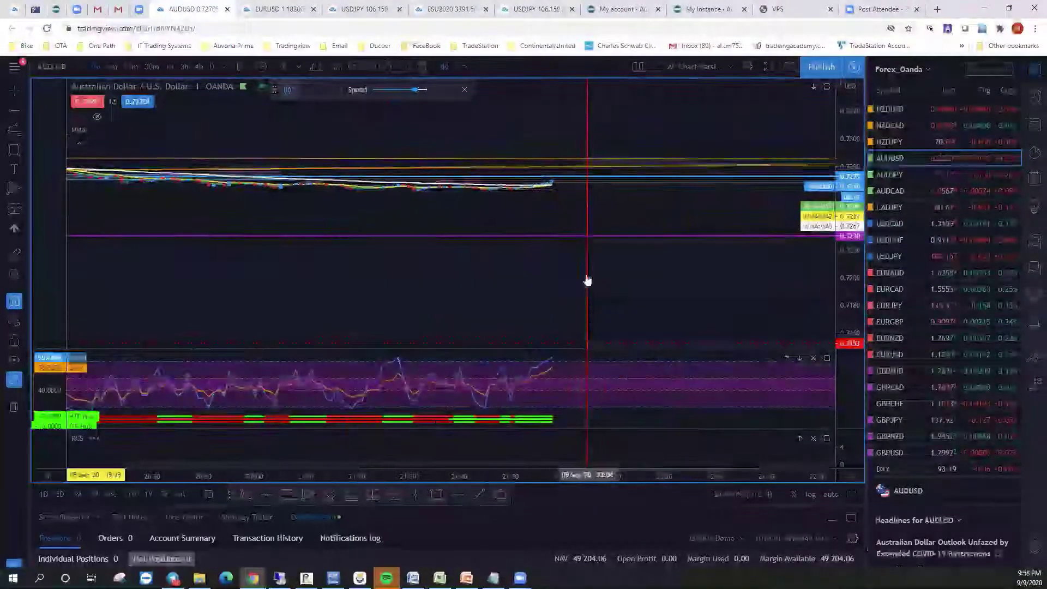
left_click(554, 243)
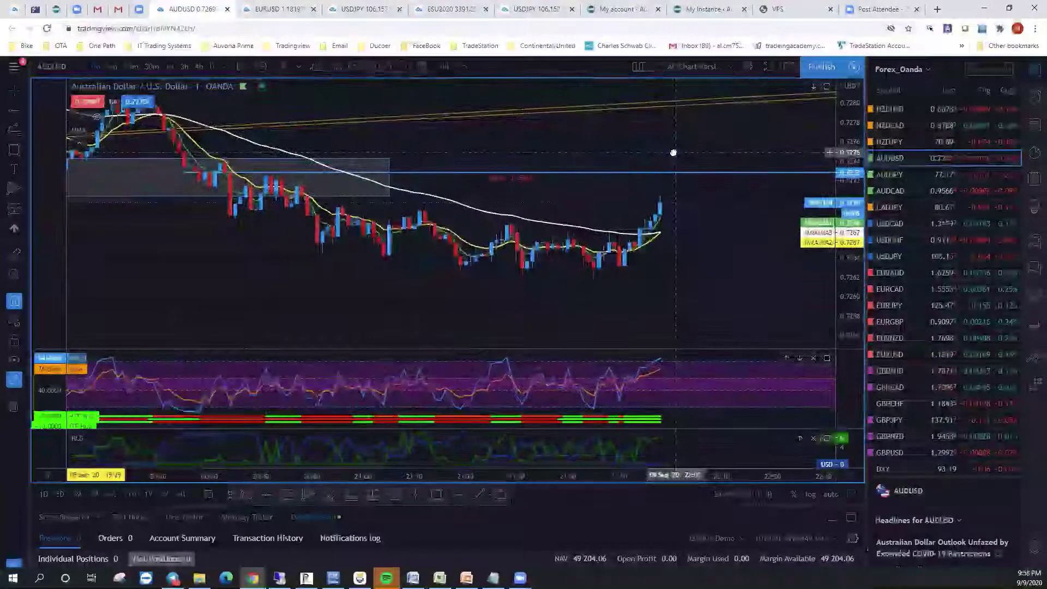
left_click_drag(842, 274, 842, 297)
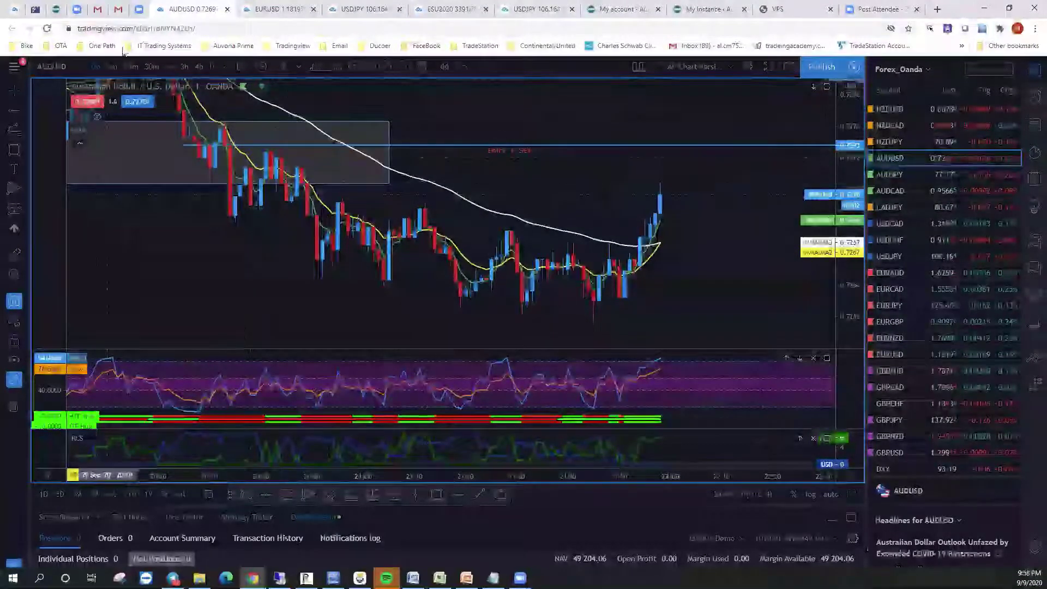
Look back through the 1-minute AUDUSD chart across the earlier 09 Sep price action and the orange triangle
scroll(296, 297, "left", 3)
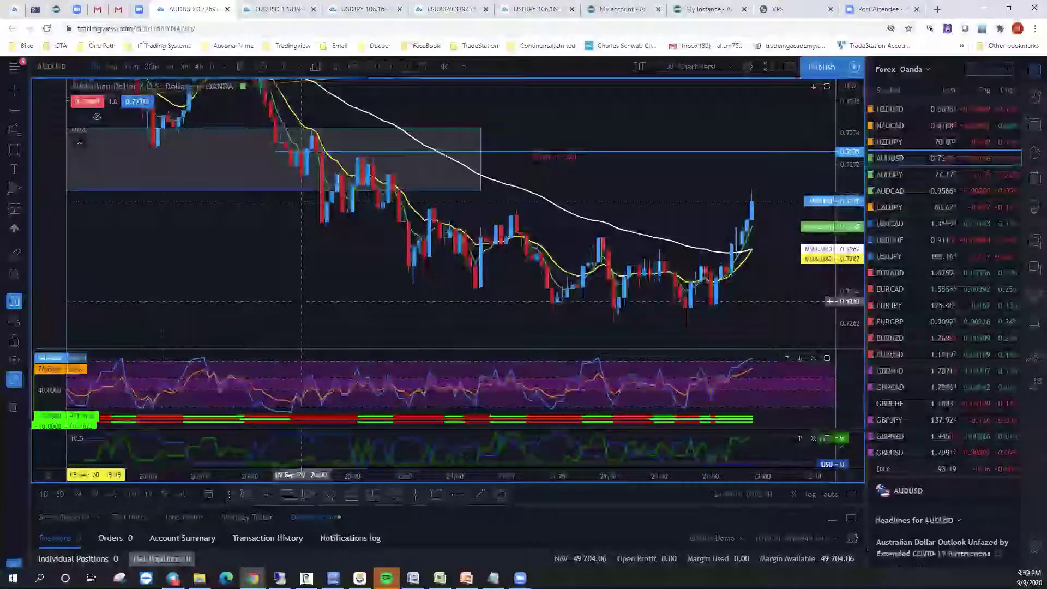
scroll(505, 289, "up", 5)
scroll(453, 273, "left", 5)
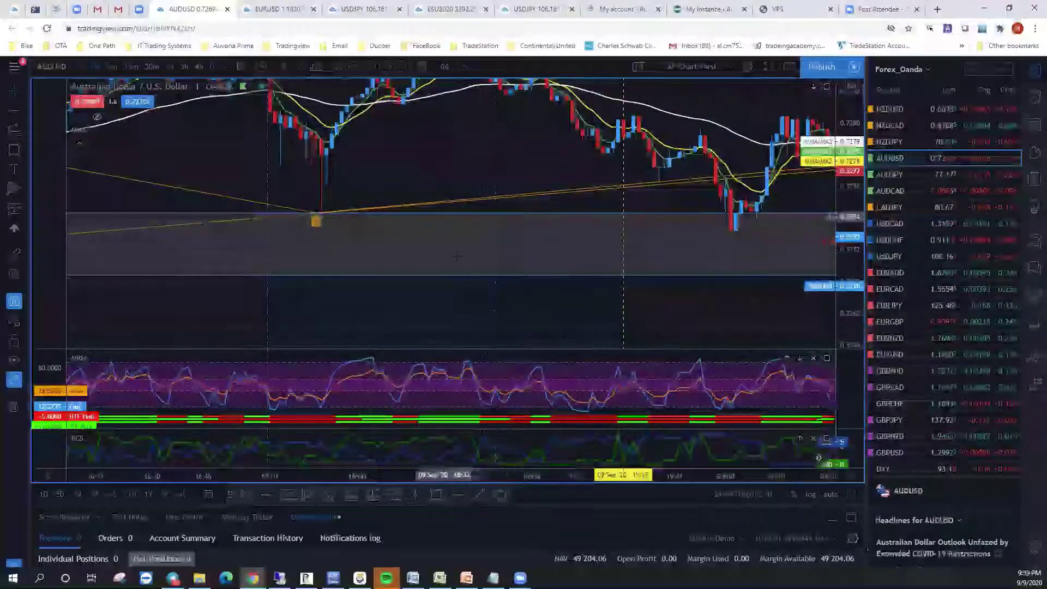
left_click_drag(457, 256, 465, 362)
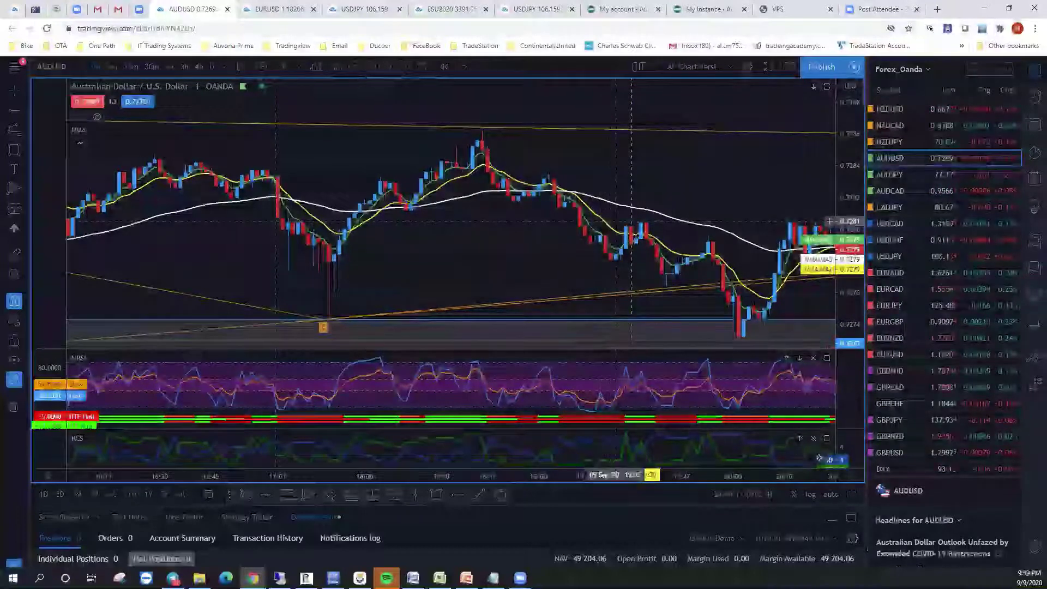
left_click_drag(488, 259, 548, 236)
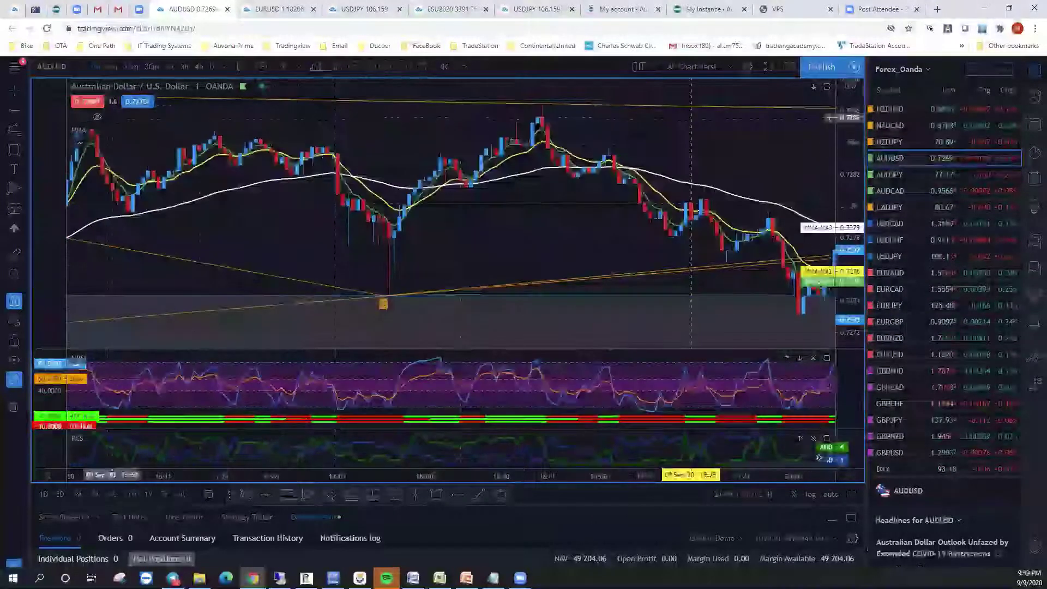
left_click_drag(376, 104, 753, 86)
Switch AUDUSD to the 15-minute chart and start the bar replay from the 09 Sep wedge's C point at the 5-62 level
left_click(130, 66)
left_click_drag(829, 154, 832, 278)
left_click_drag(654, 140, 366, 158)
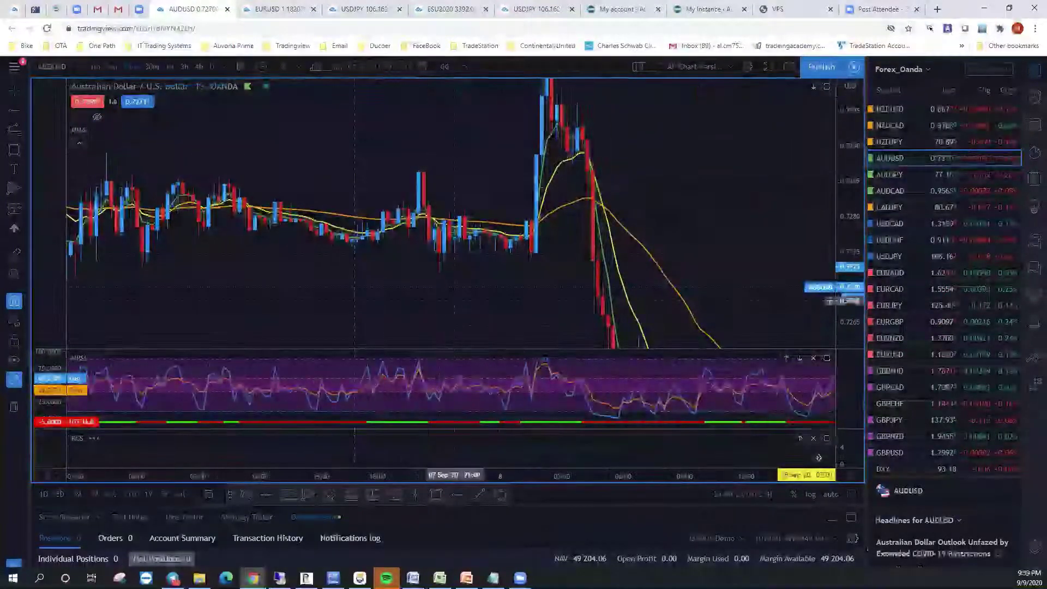
left_click_drag(354, 326, 347, 115)
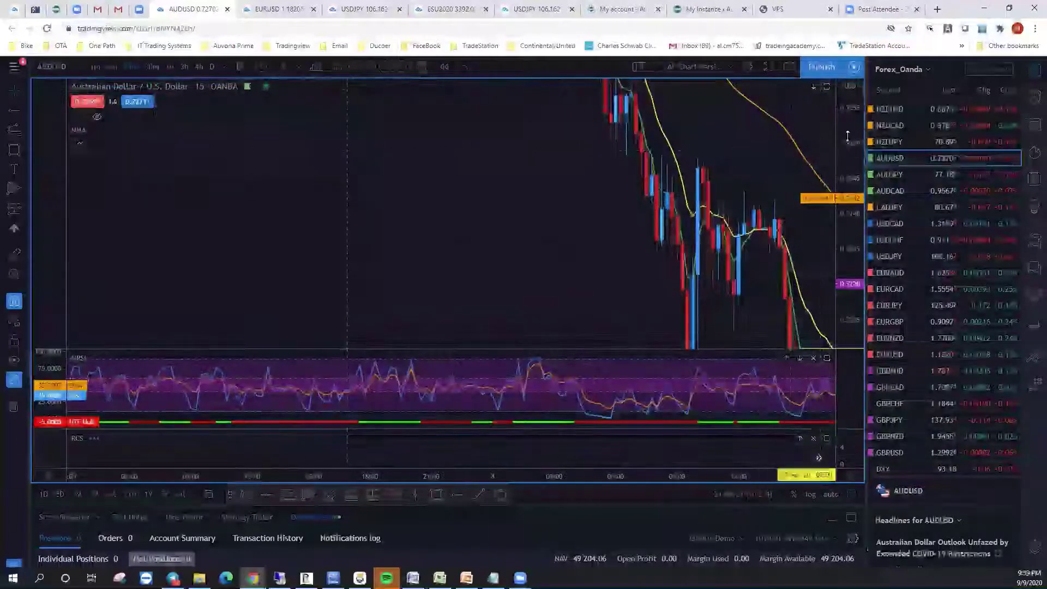
left_click_drag(671, 256, 507, 327)
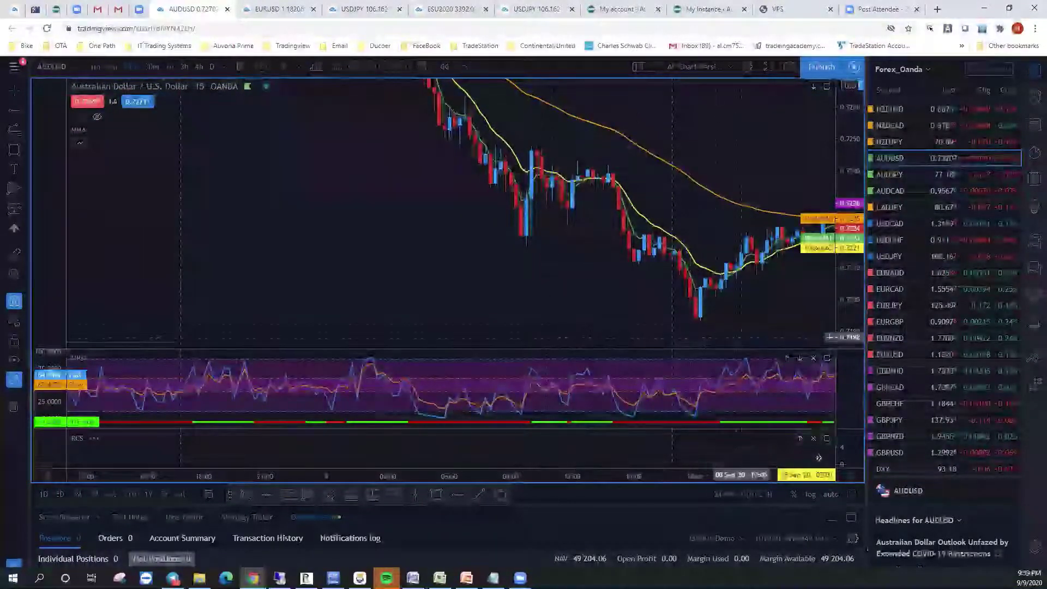
scroll(580, 299, "right", 5)
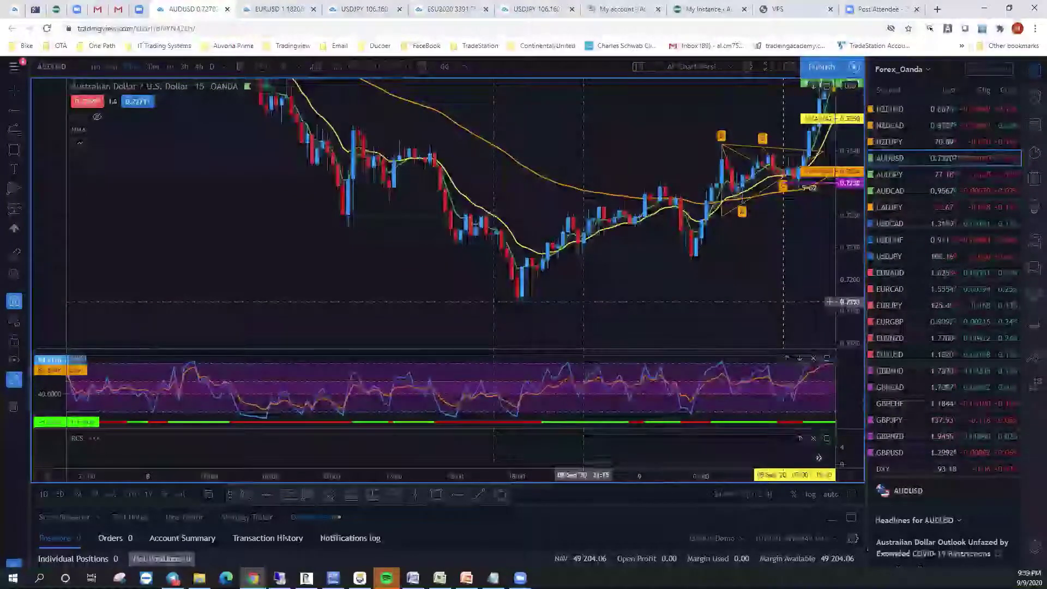
scroll(672, 281, "right", 4)
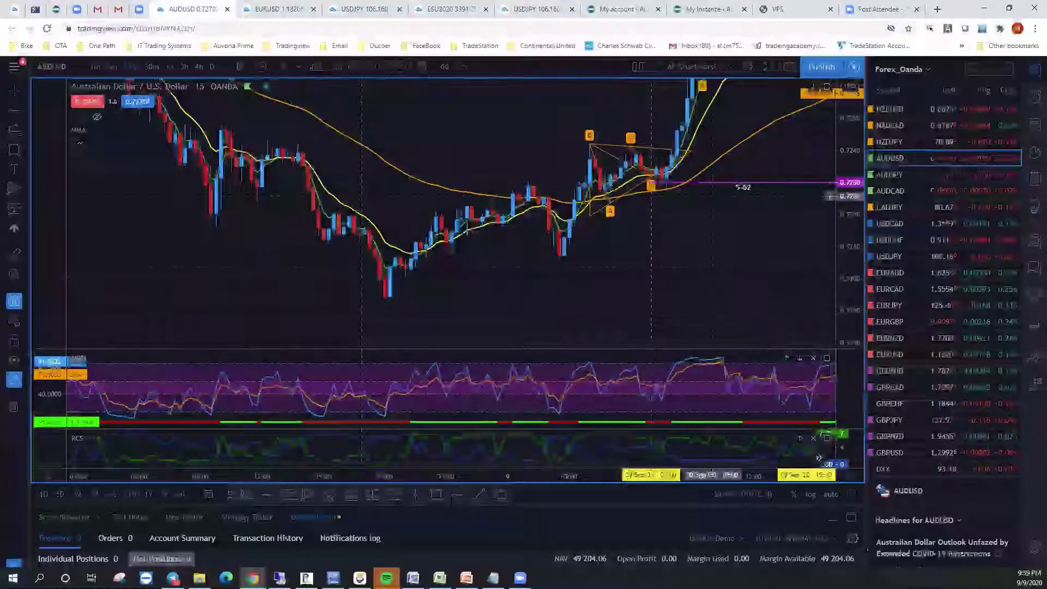
left_click_drag(654, 281, 647, 330)
left_click(444, 67)
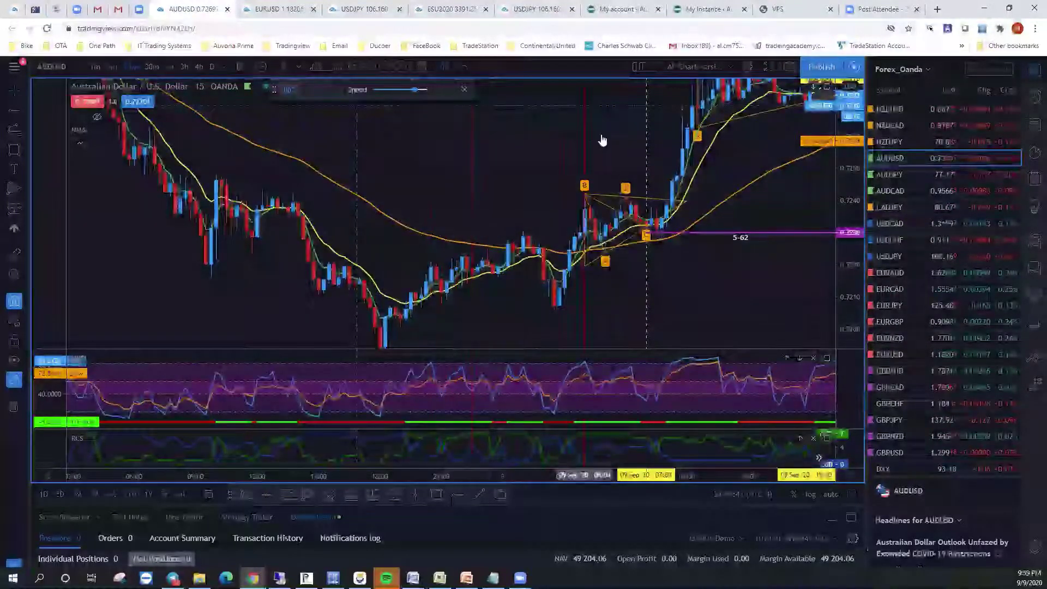
left_click(647, 150)
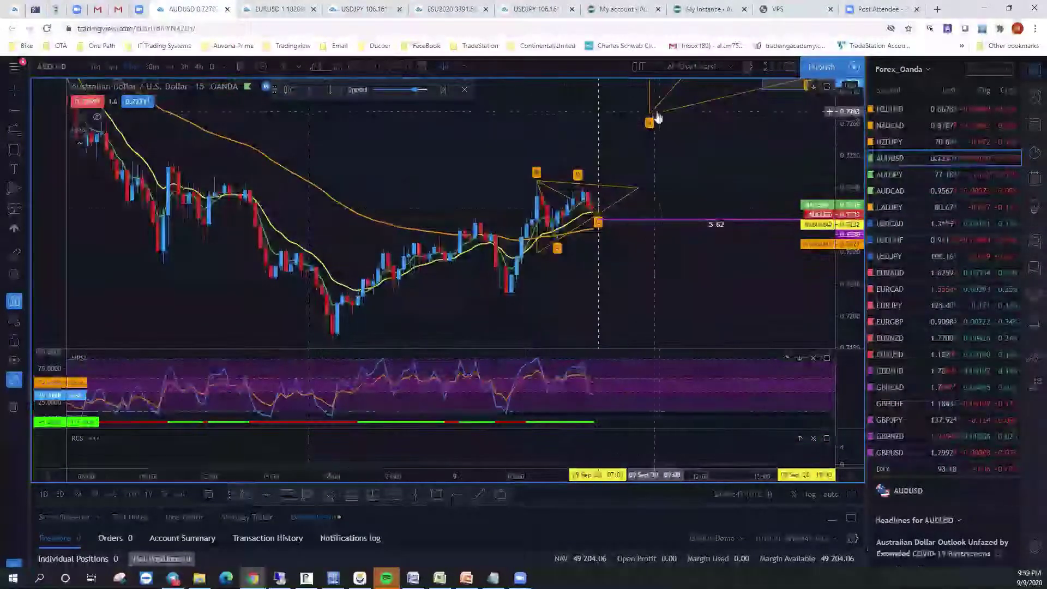
left_click_drag(649, 122, 677, 126)
key("Escape")
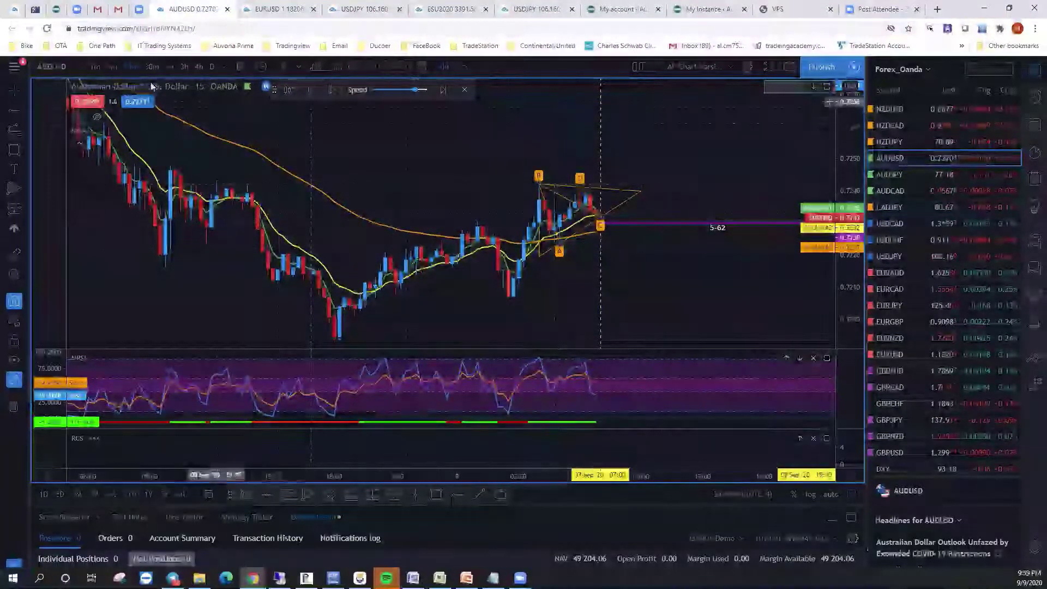
Switch the replay to the 5-minute chart, rescale it around the wedge and move the yellow triangle's D farther up the rising trendline
left_click(113, 68)
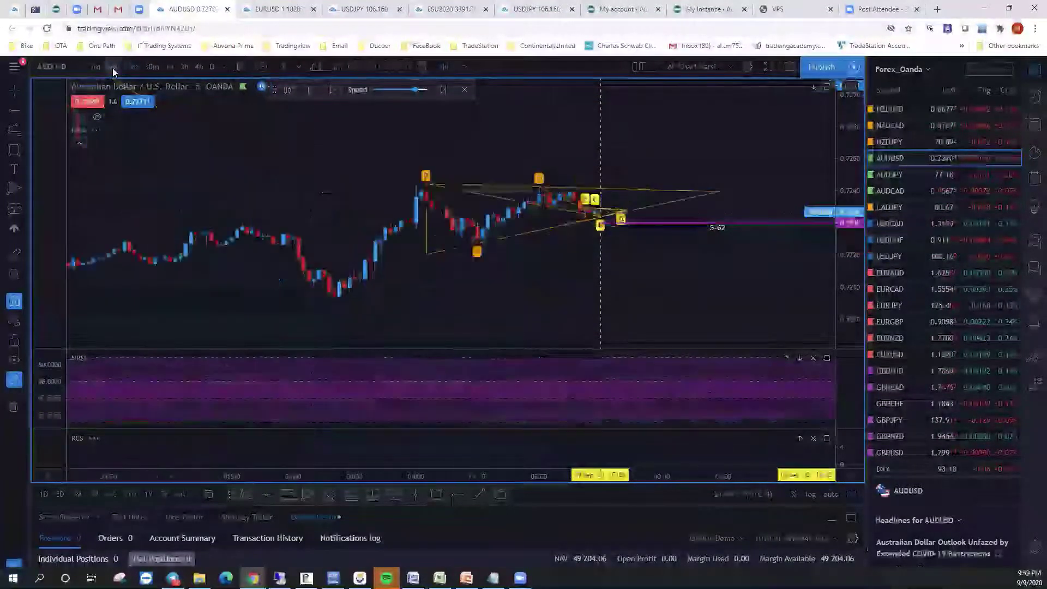
left_click_drag(854, 263, 858, 178)
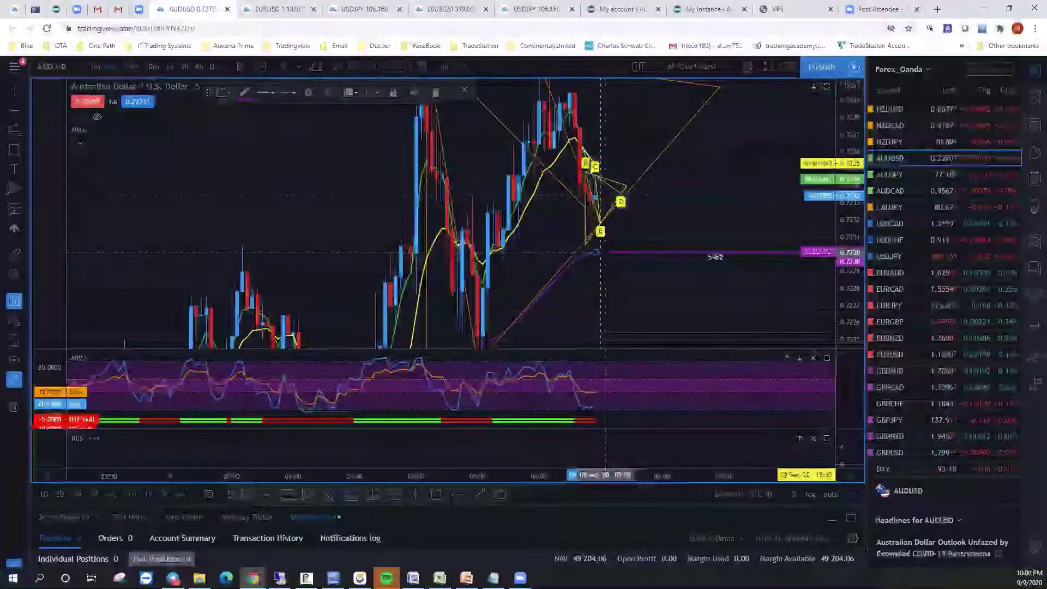
left_click_drag(673, 161, 632, 166)
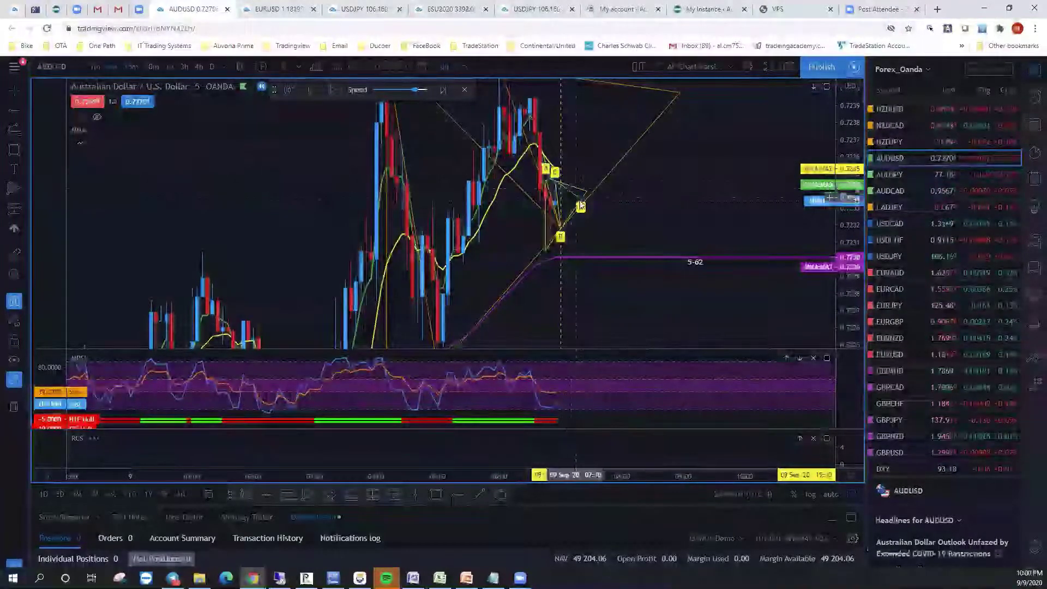
left_click_drag(581, 200, 592, 194)
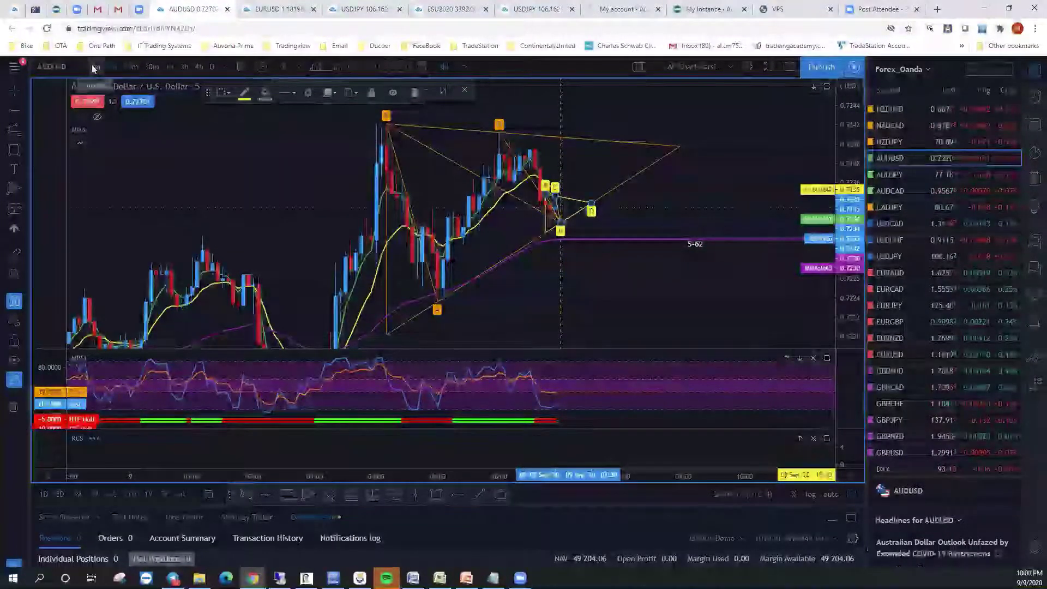
Check AUDUSD on the 1-minute chart, return to 5 minutes and move the large triangle's A onto the swing low between B and D
left_click(93, 67)
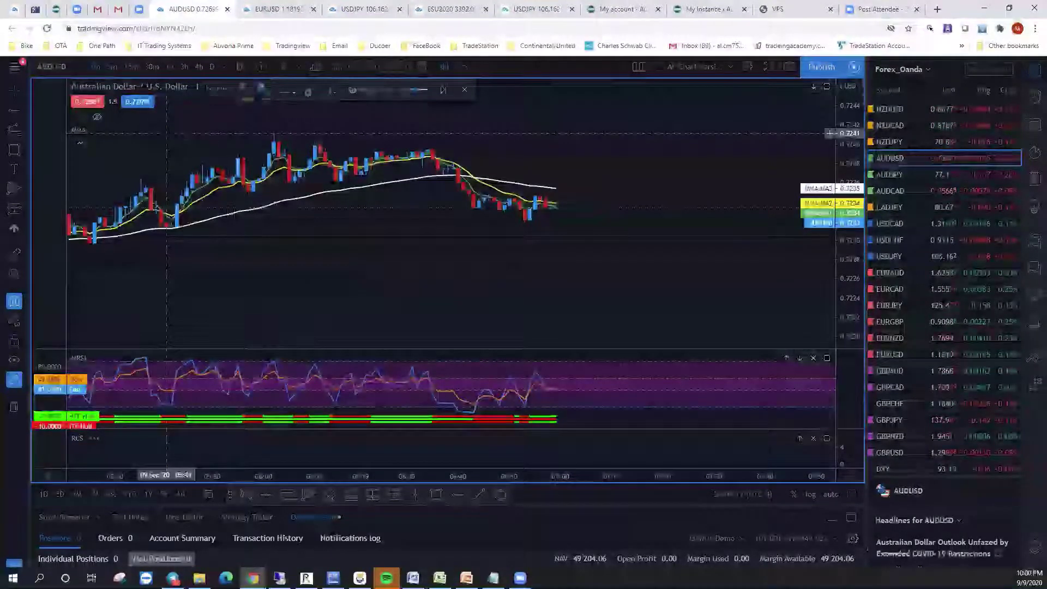
key("5")
key("Return")
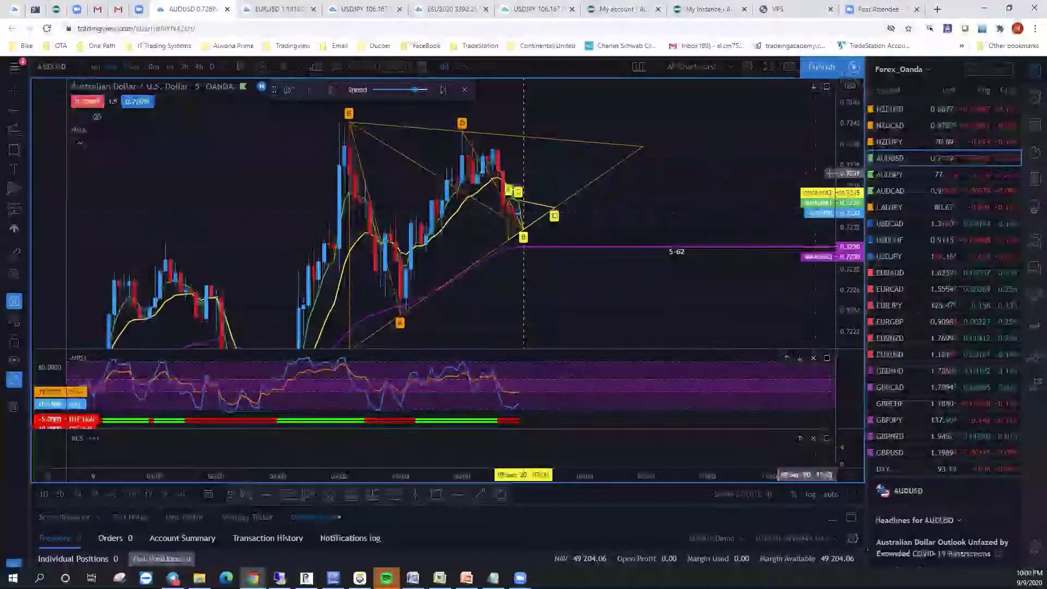
scroll(829, 157, "up", 2)
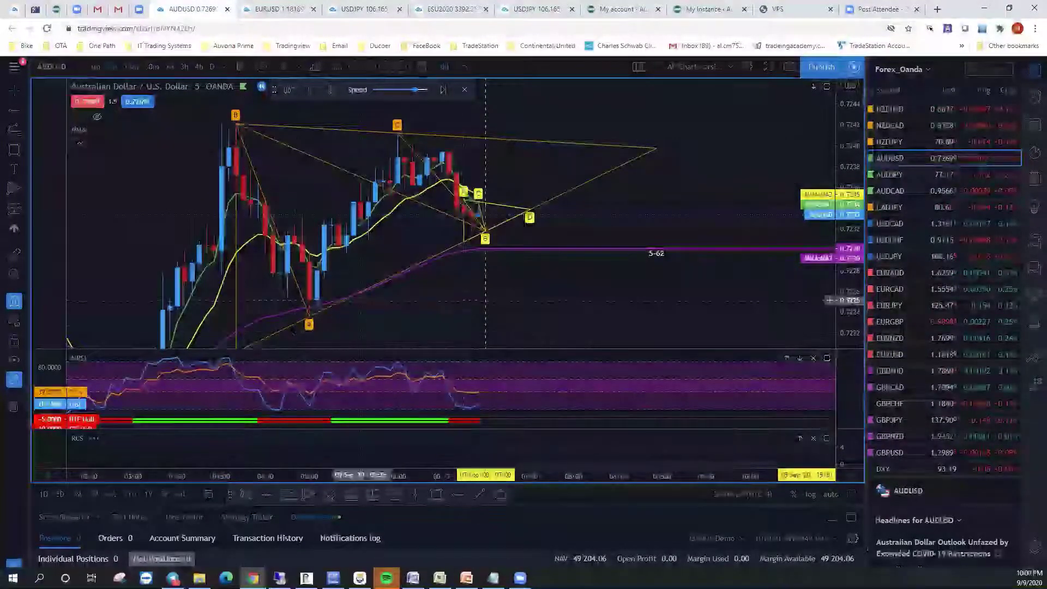
mouse_move(309, 315)
left_mouse_down()
mouse_move(339, 316)
mouse_move(316, 314)
left_mouse_up()
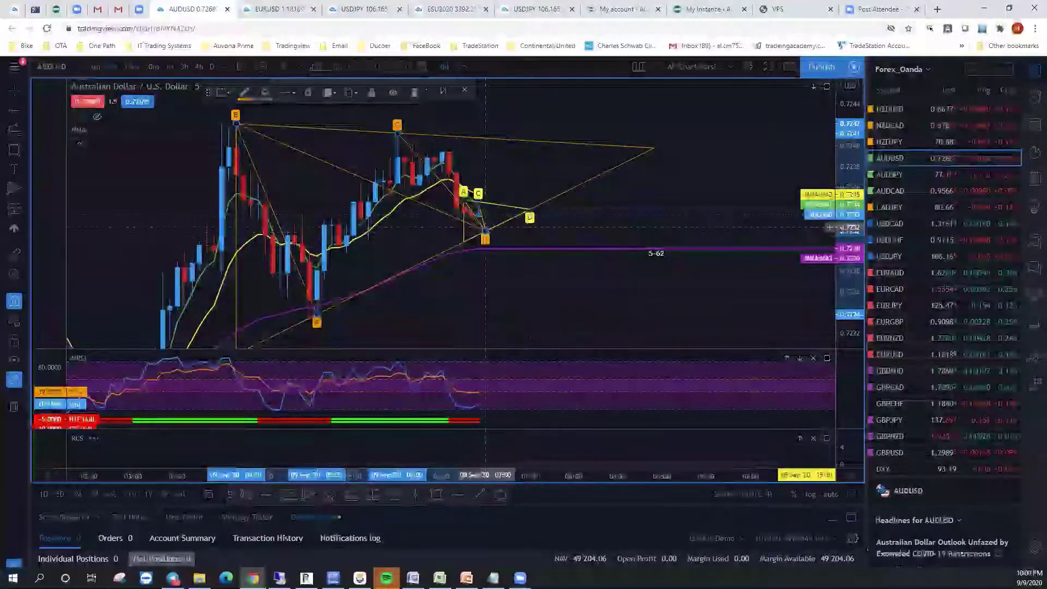
Step the replay forward past the triangle's C low and compare the bounce on the 5-minute and 1-minute charts, ending on 5 minutes
left_click_drag(485, 236, 430, 179)
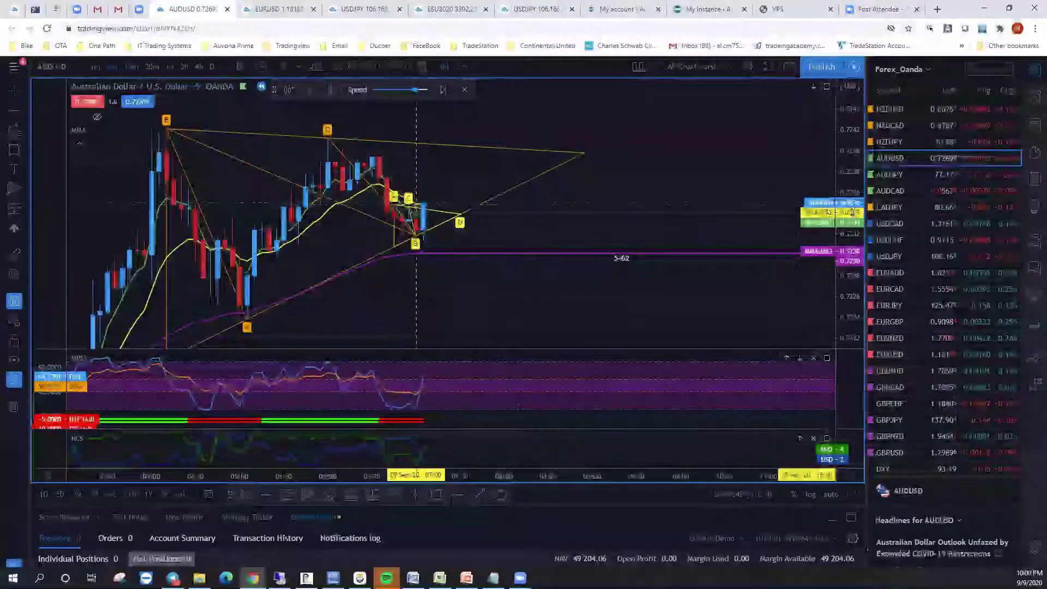
left_click_drag(555, 133, 336, 129)
scroll(251, 129, "up", 3)
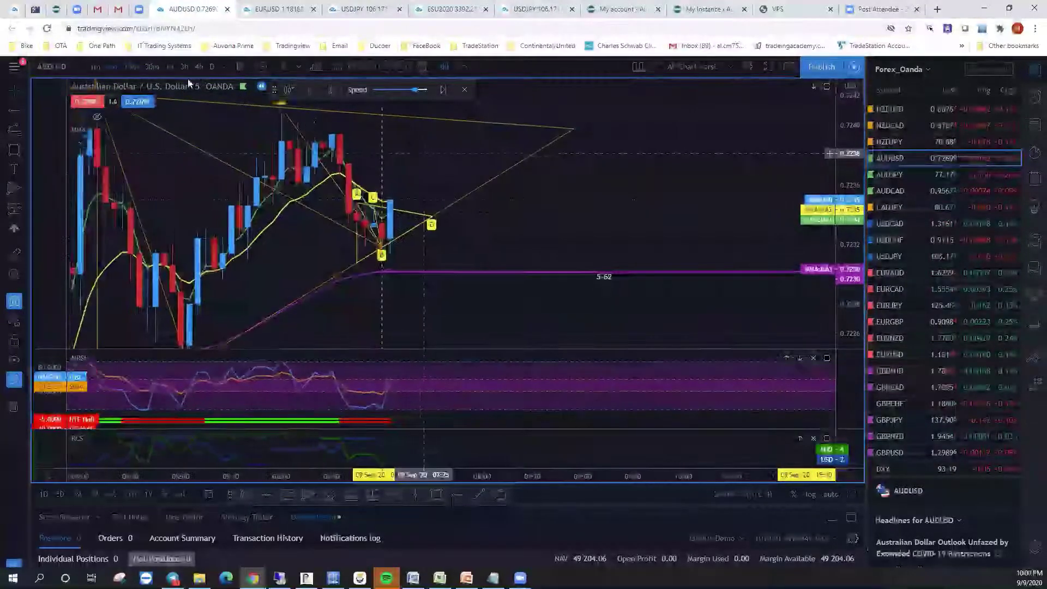
left_click(93, 67)
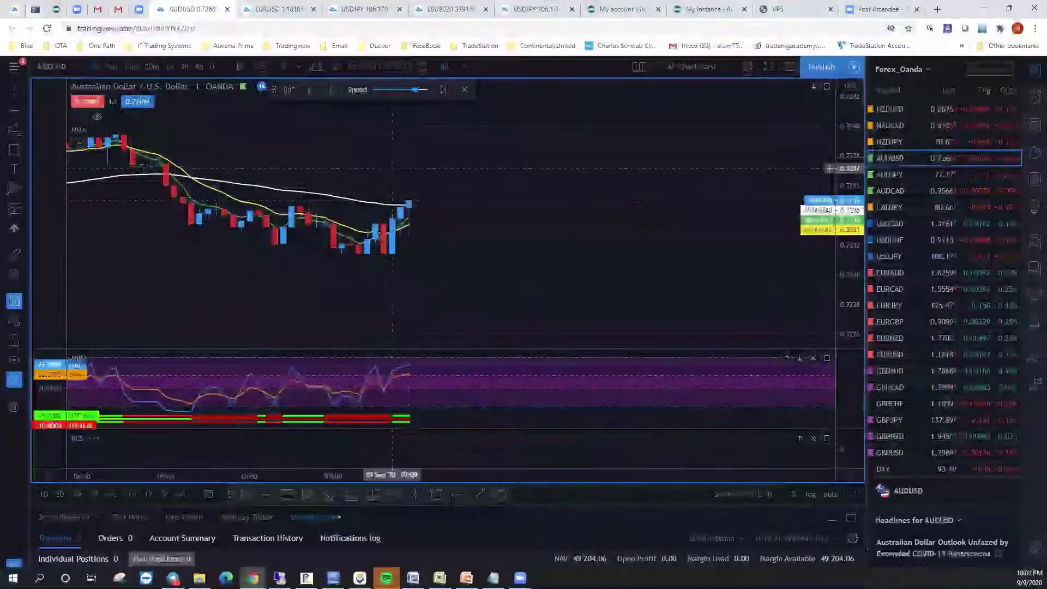
left_click(107, 67)
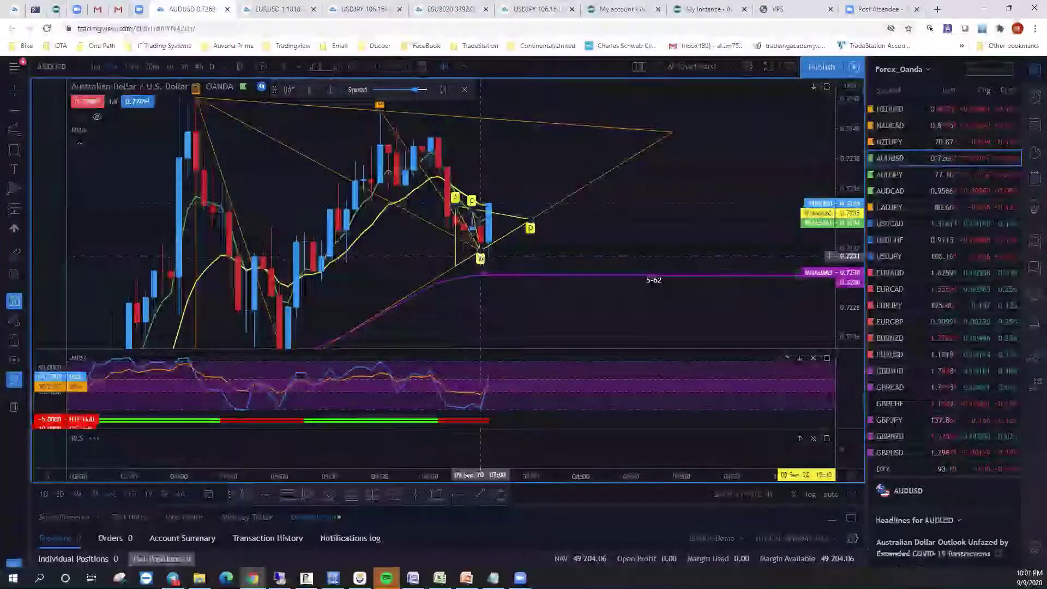
Delete the yellow triangle and move the large triangle's C slightly lower at the 07:00 swing low
left_click_drag(479, 254, 497, 260)
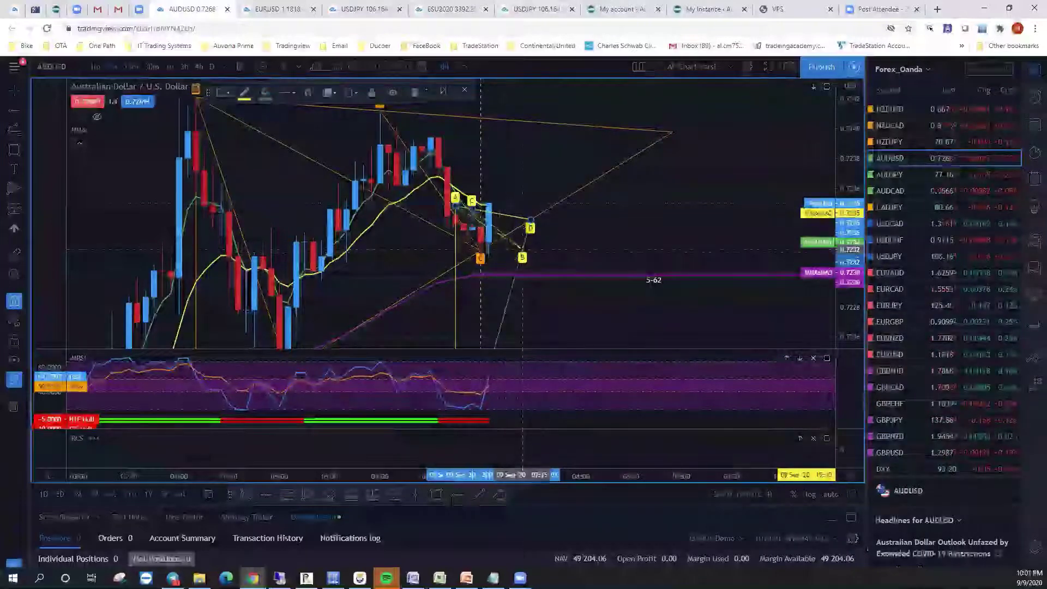
key("Delete")
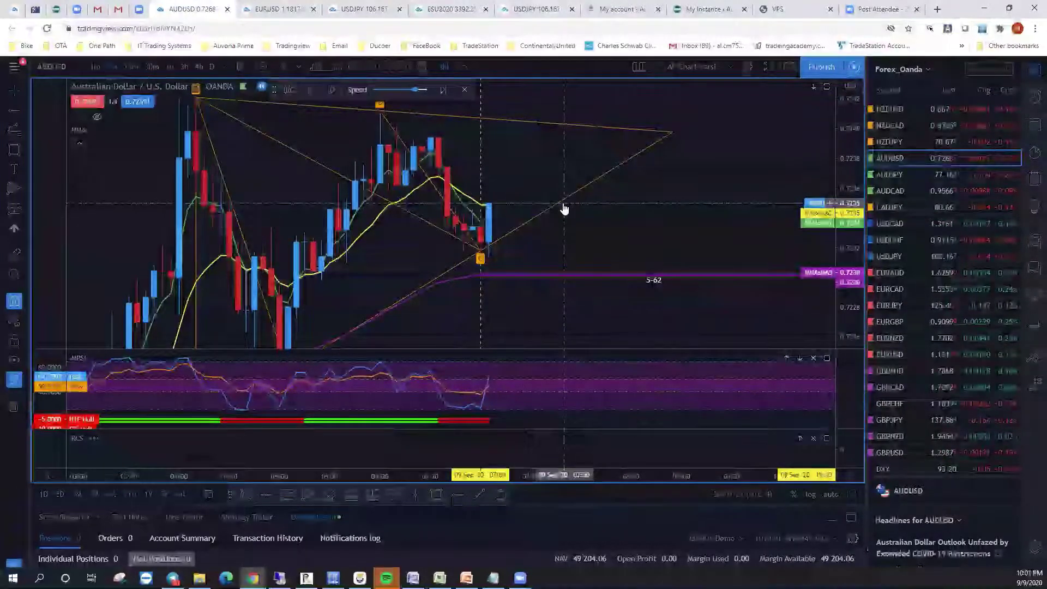
left_click_drag(481, 252, 480, 266)
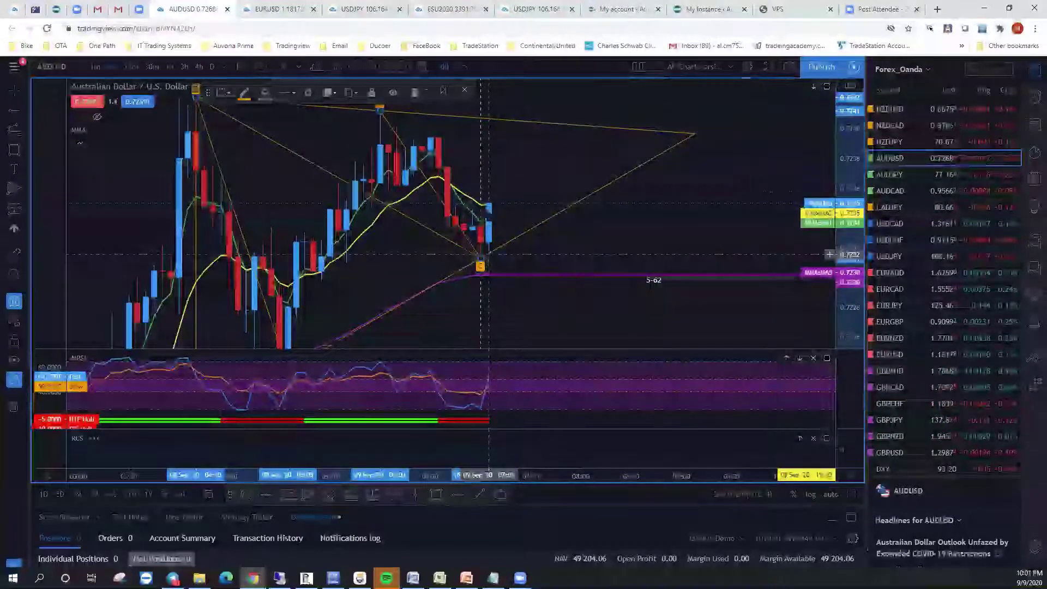
Draw a purple horizontal ray at about 0.7237 starting from the large red candle near the top of the last decline
left_click_drag(480, 197, 461, 169)
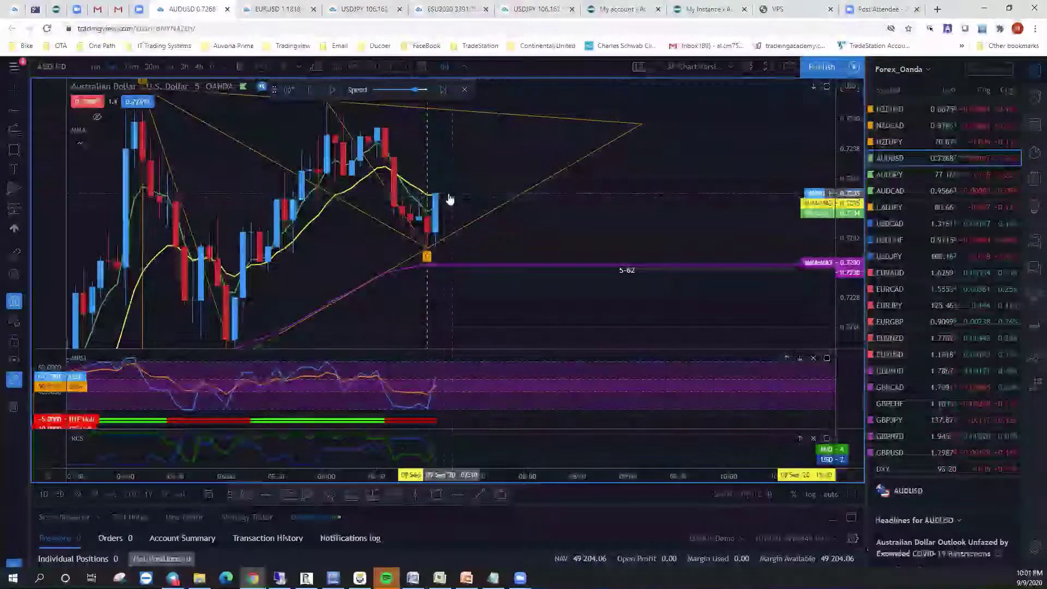
scroll(442, 201, "up", 2)
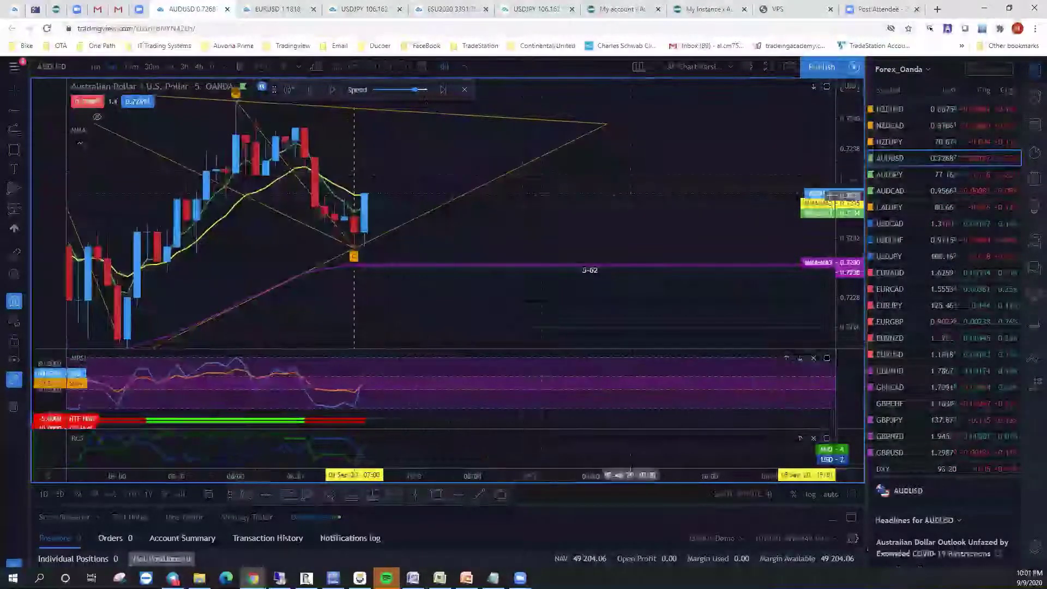
left_click_drag(850, 229, 849, 207)
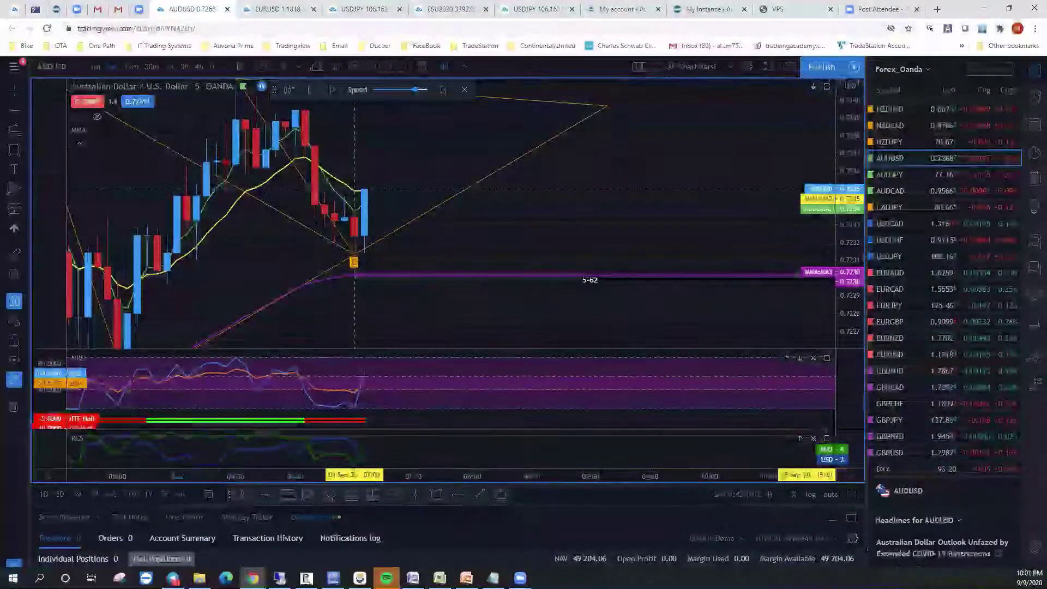
left_click(457, 497)
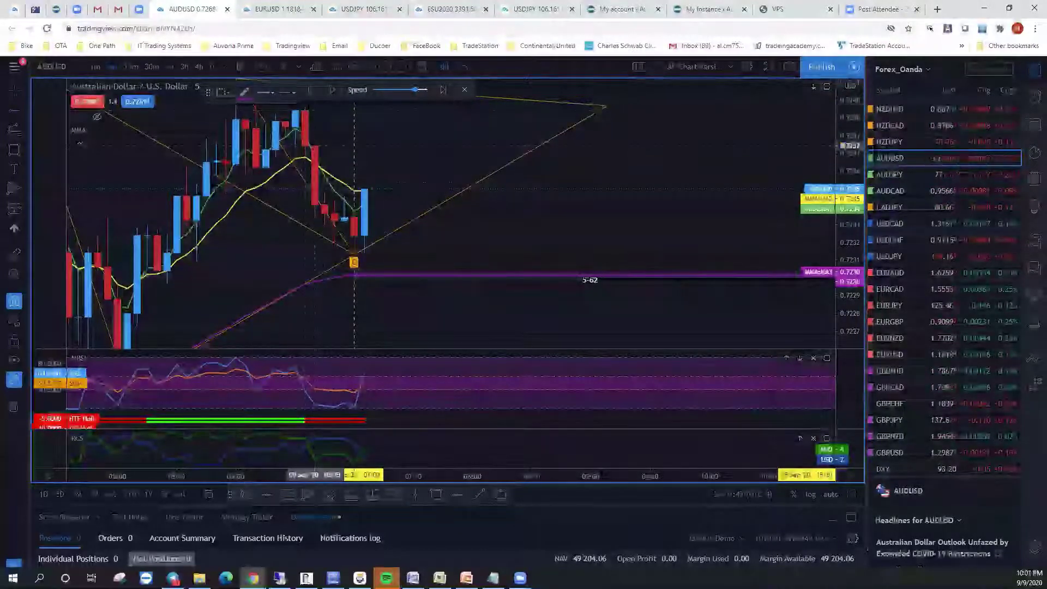
left_click(315, 146)
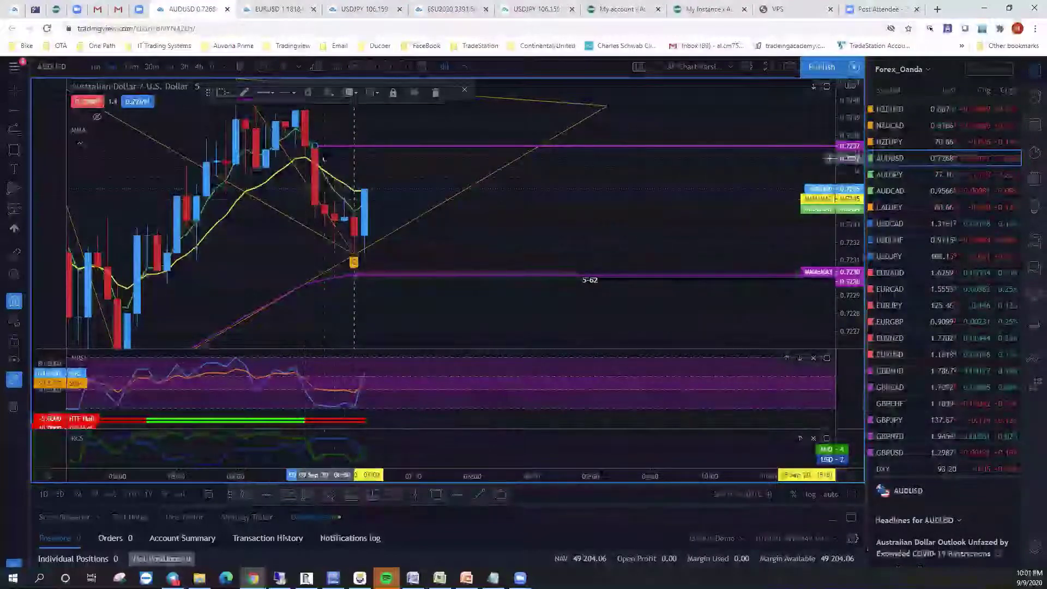
Move the new purple horizontal ray down to about 0.7234, at the lower end of the large red candle
left_click_drag(354, 150, 370, 181)
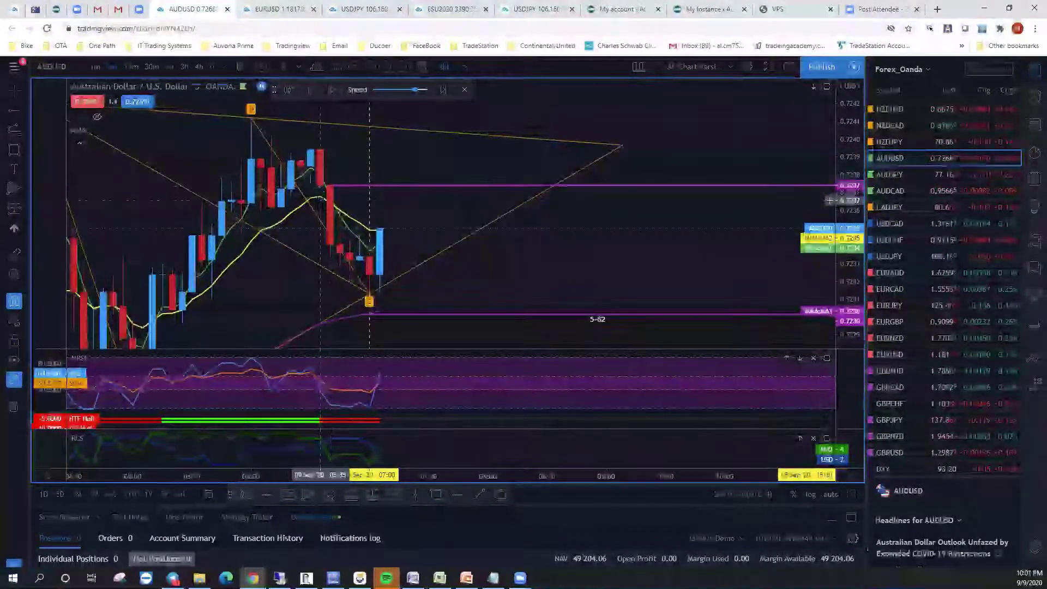
left_click(331, 187)
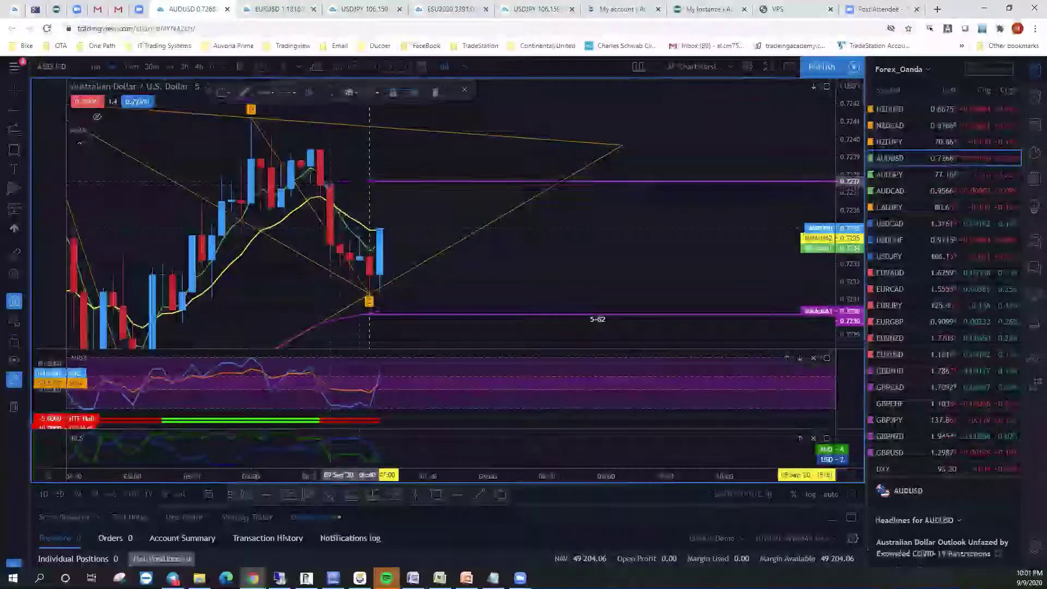
left_click_drag(330, 186, 339, 226)
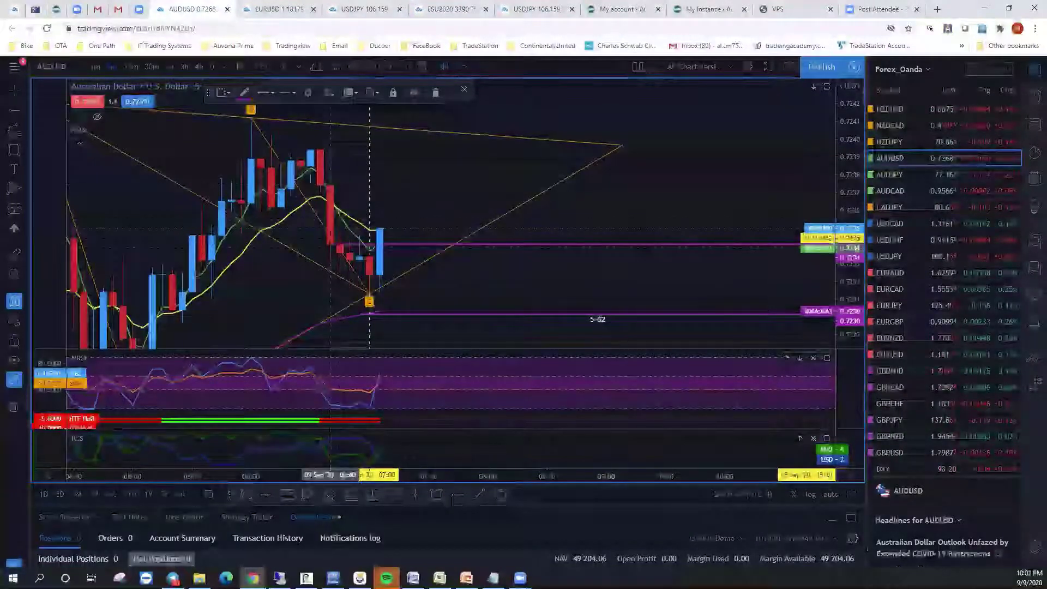
Undo the last move of the upper purple horizontal ray
key("ctrl+z")
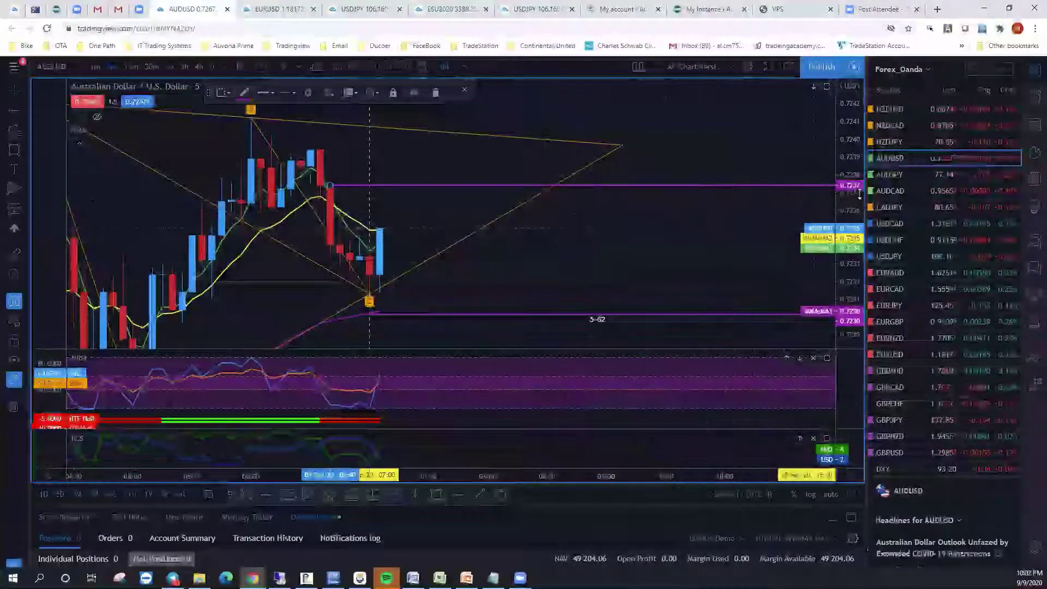
left_click_drag(238, 158, 263, 158)
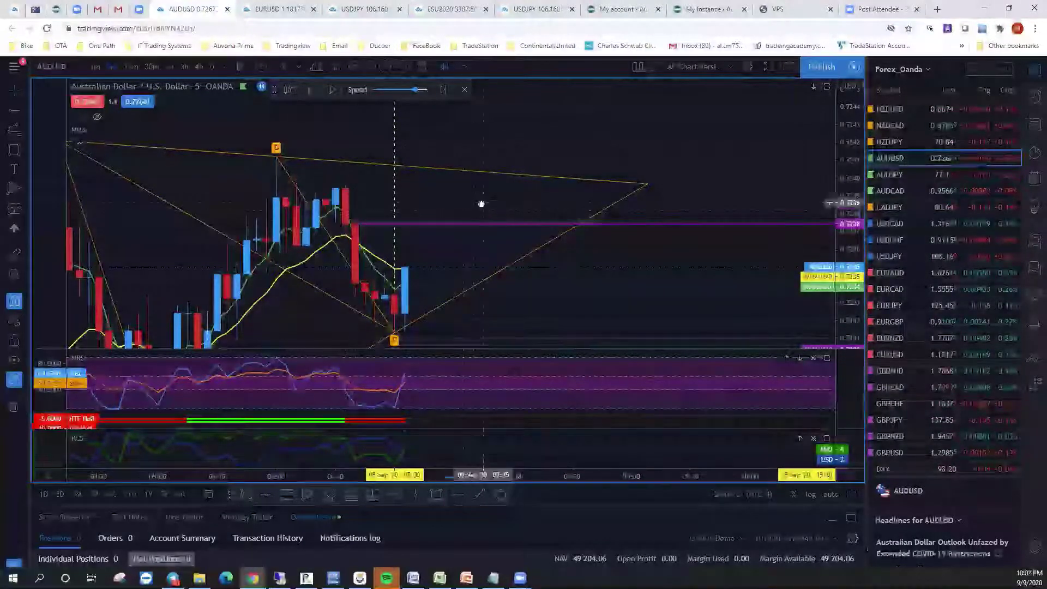
left_click_drag(349, 228, 358, 215)
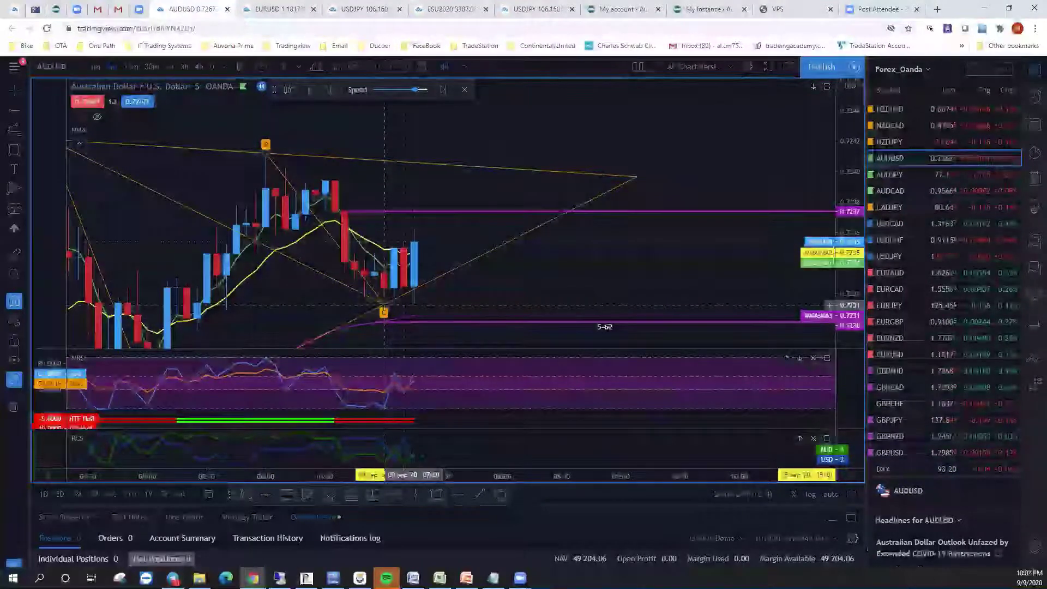
Draw a grey rectangle between the triangle's C and A lows, about 0.7231 to 0.7224, extending past the latest candle
left_click_drag(523, 292, 617, 177)
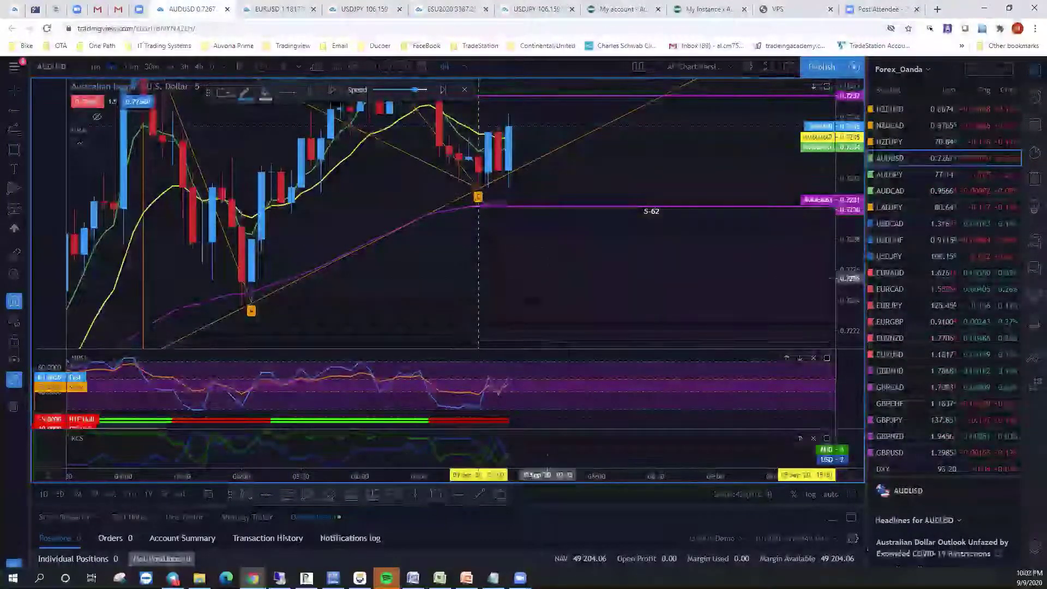
mouse_move(577, 189)
left_mouse_down()
mouse_move(480, 170)
mouse_move(474, 218)
mouse_move(259, 240)
mouse_move(491, 207)
mouse_move(292, 218)
mouse_move(251, 303)
left_mouse_up()
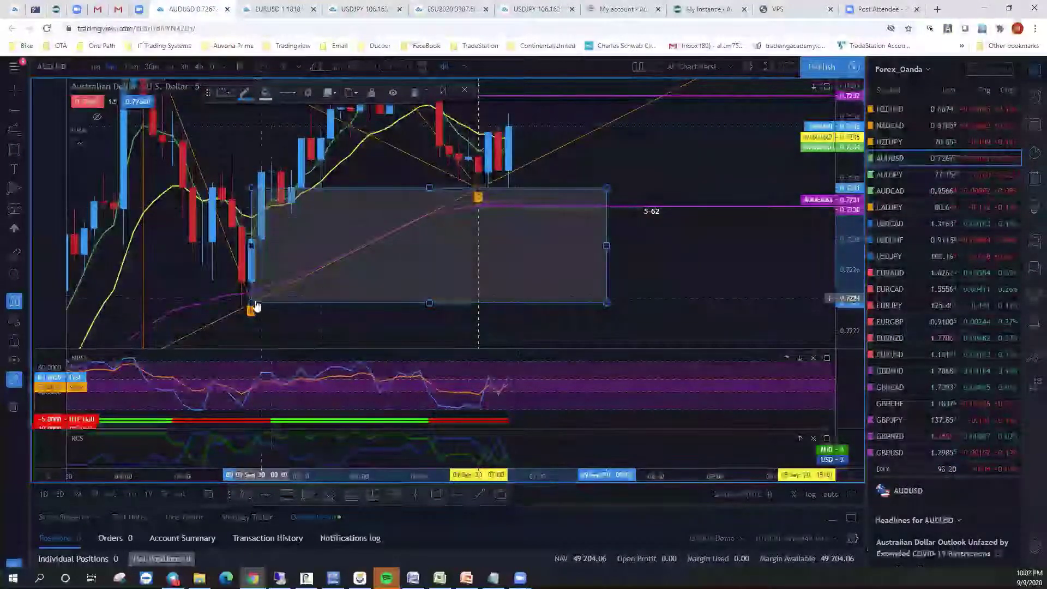
mouse_move(672, 185)
left_mouse_down()
mouse_move(666, 215)
mouse_move(690, 220)
left_mouse_up()
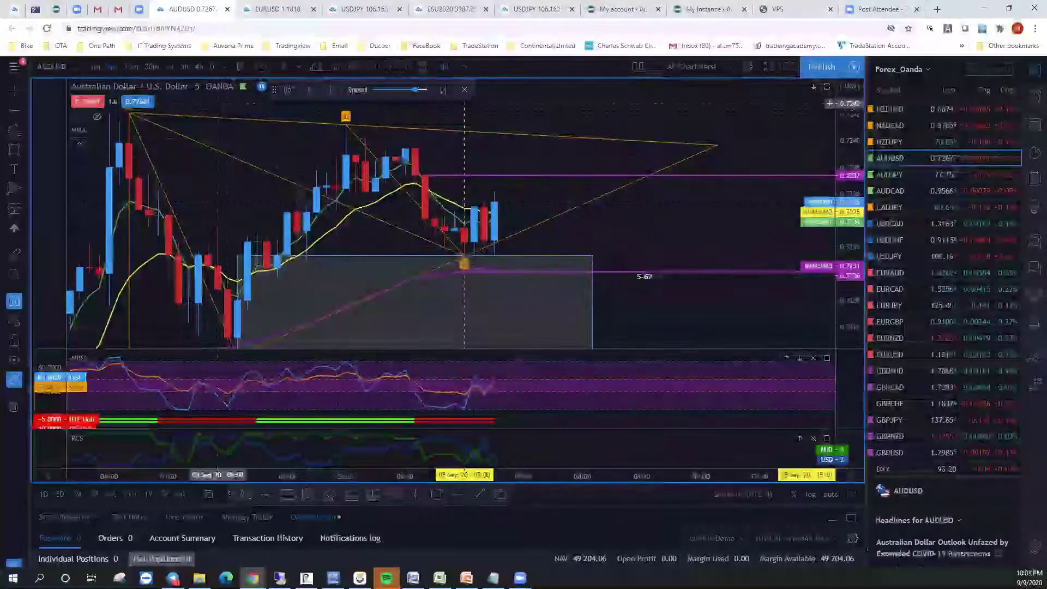
Advance the AUDUSD replay candle by candle until price falls back into the grey rectangle
left_click(331, 91)
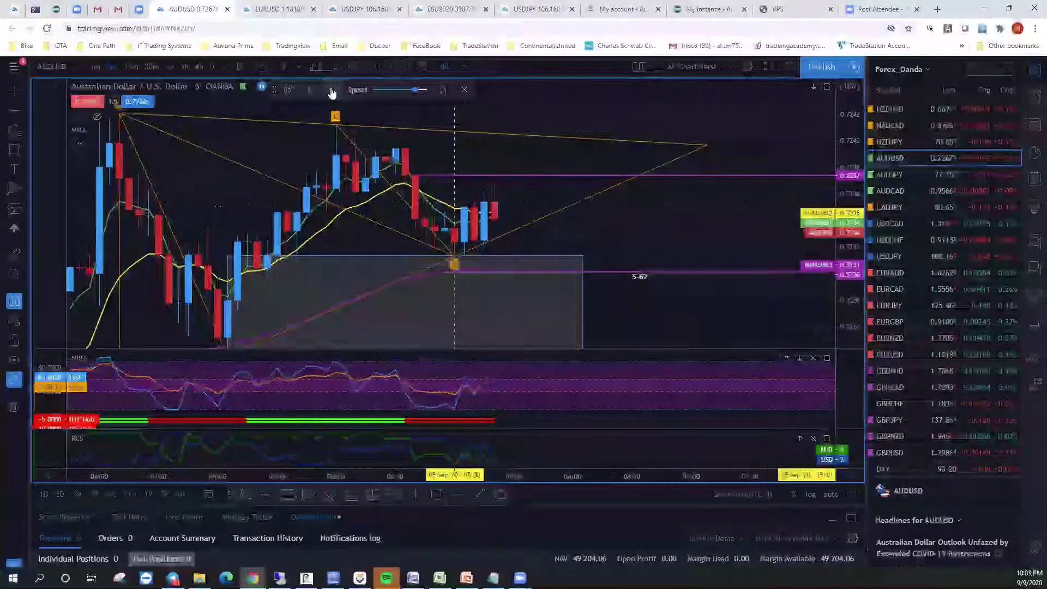
left_click(331, 92)
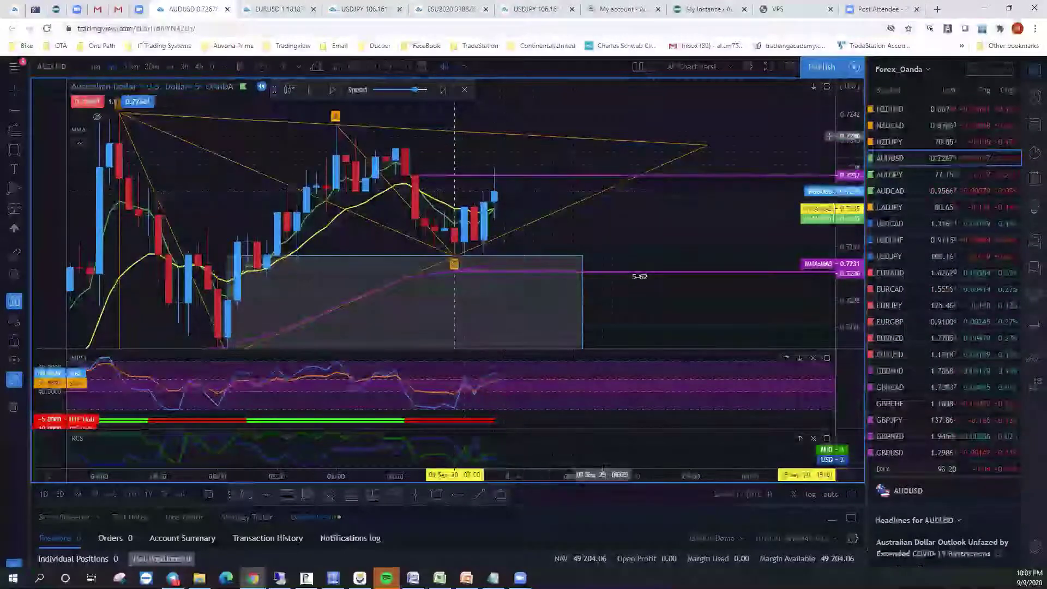
left_click_drag(600, 126, 603, 159)
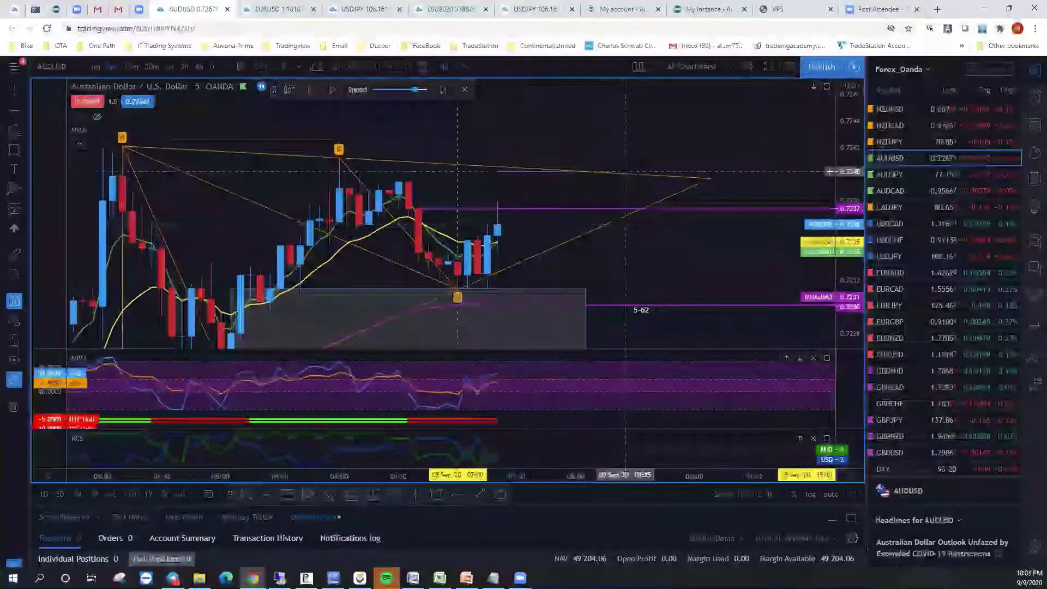
left_click(330, 91)
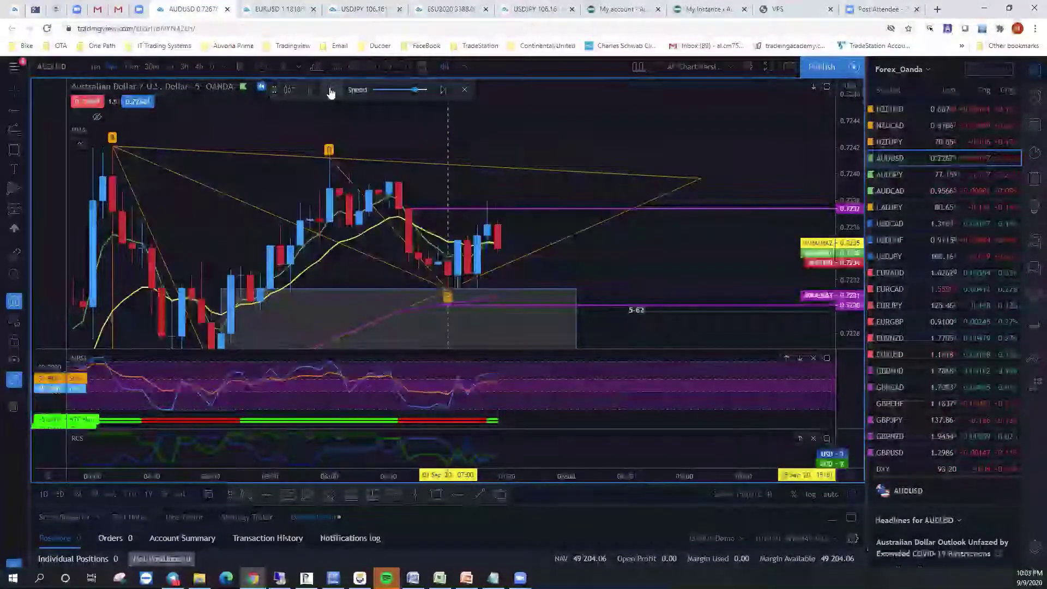
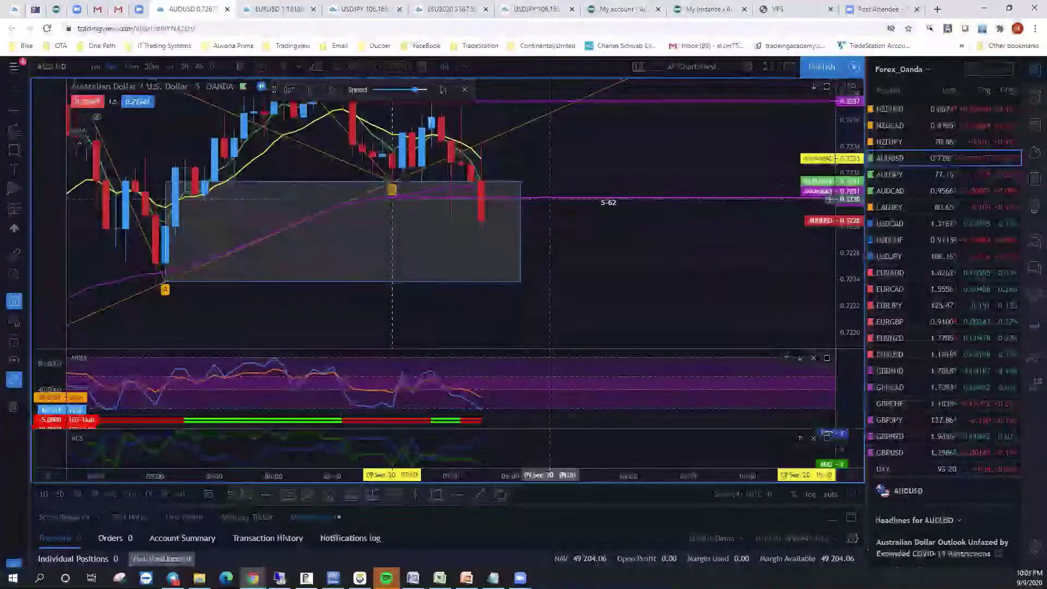
Move the 5-62 purple ray down to about 0.7225, just above the triangle's A low
mouse_move(548, 202)
left_mouse_down()
mouse_move(442, 260)
mouse_move(303, 274)
mouse_move(343, 279)
left_mouse_up()
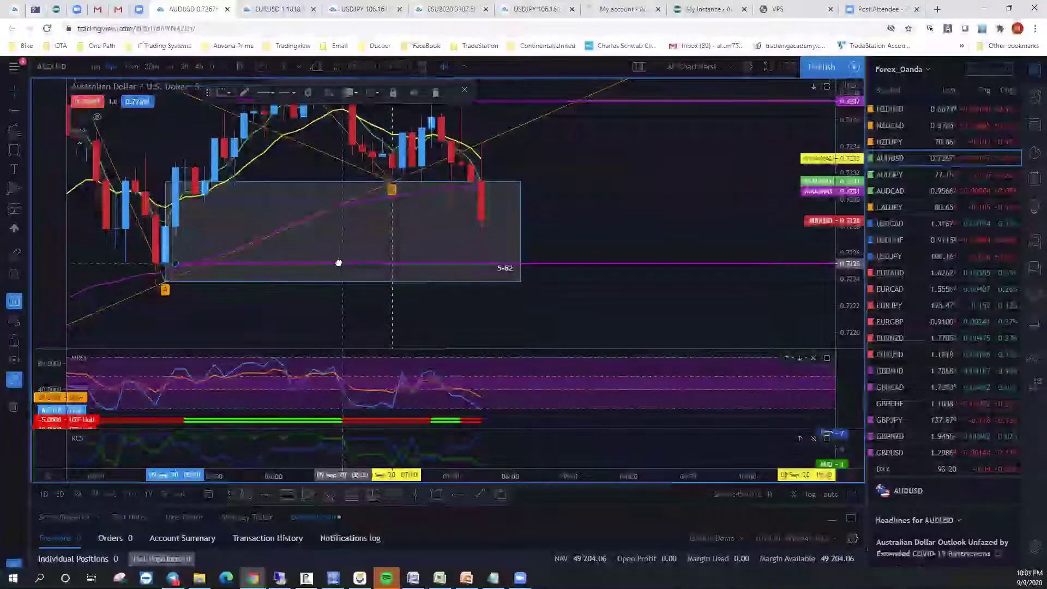
left_click(627, 175)
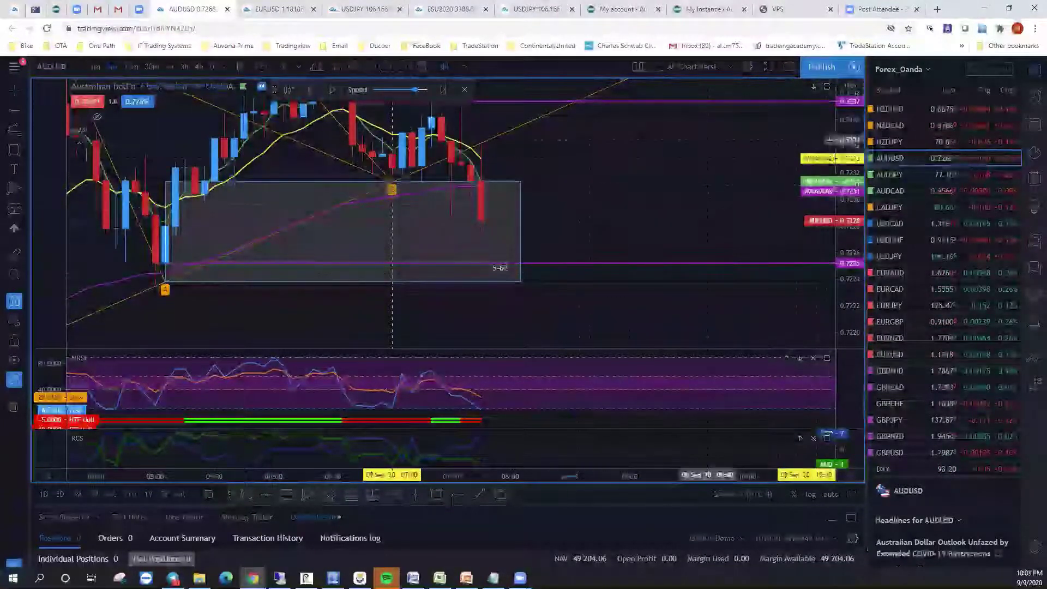
Advance the replay until price rallies out of the grey rectangle and above the upper purple ray
left_click_drag(848, 158, 849, 166)
scroll(573, 140, "down", 3)
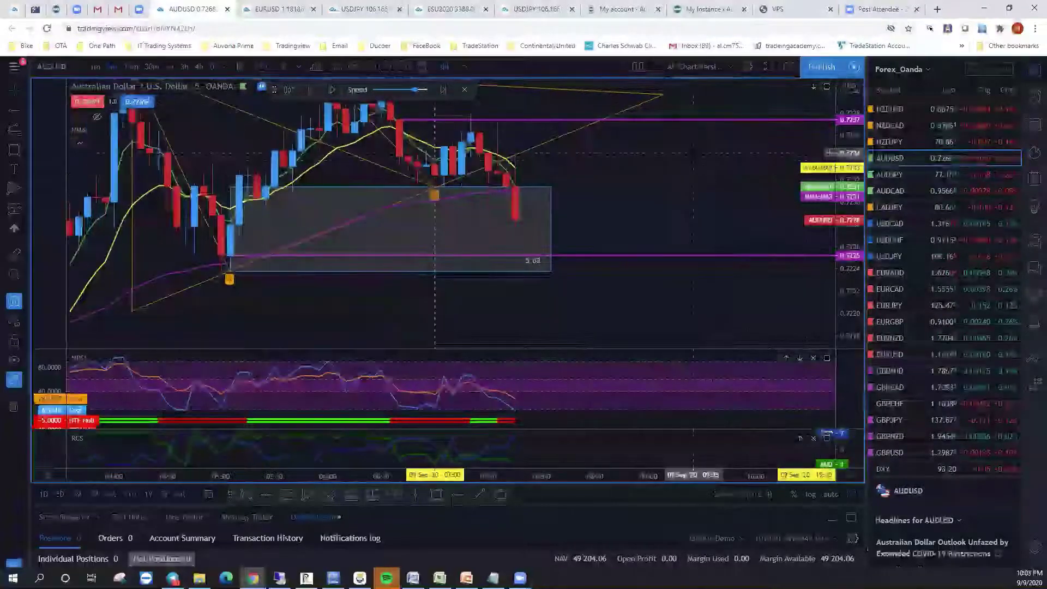
left_click_drag(573, 141, 557, 138)
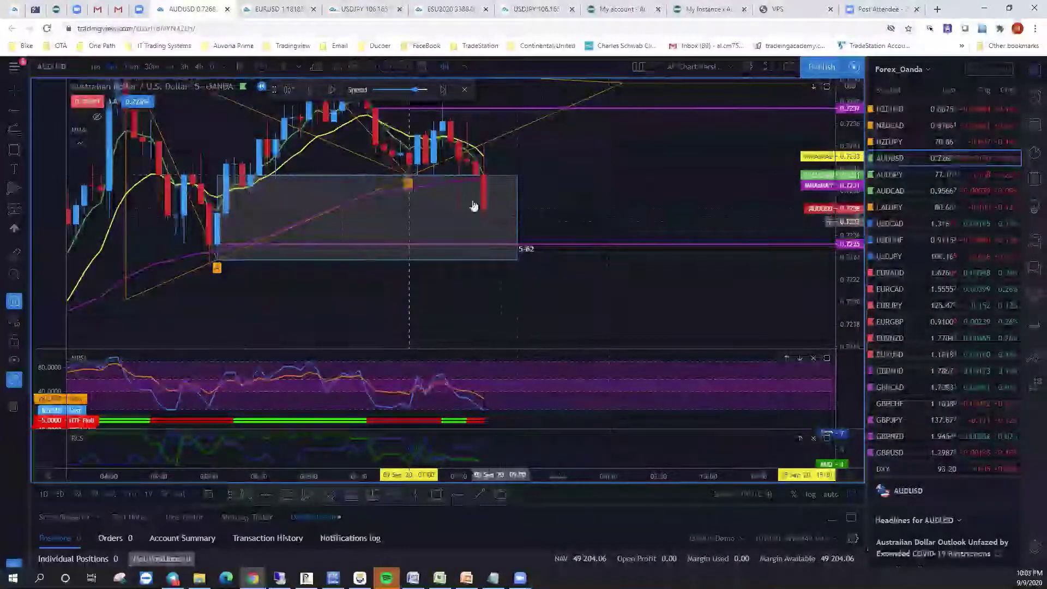
left_click(330, 96)
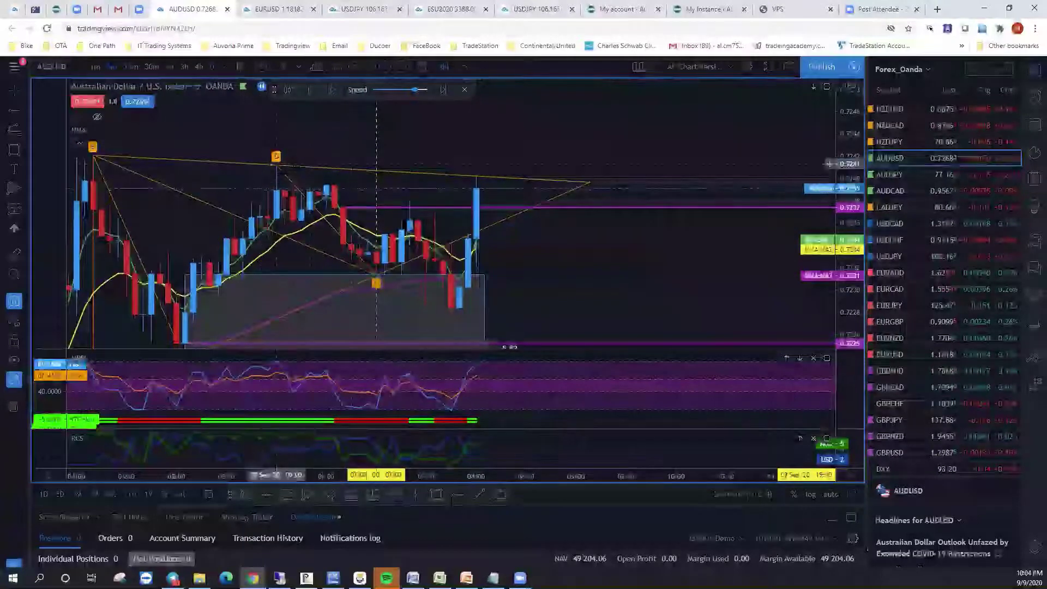
Draw a thin rectangle at about 0.7241 to 0.7242 from the triangle's B high and apply the _Enter on Close template
left_click_drag(257, 145, 369, 165)
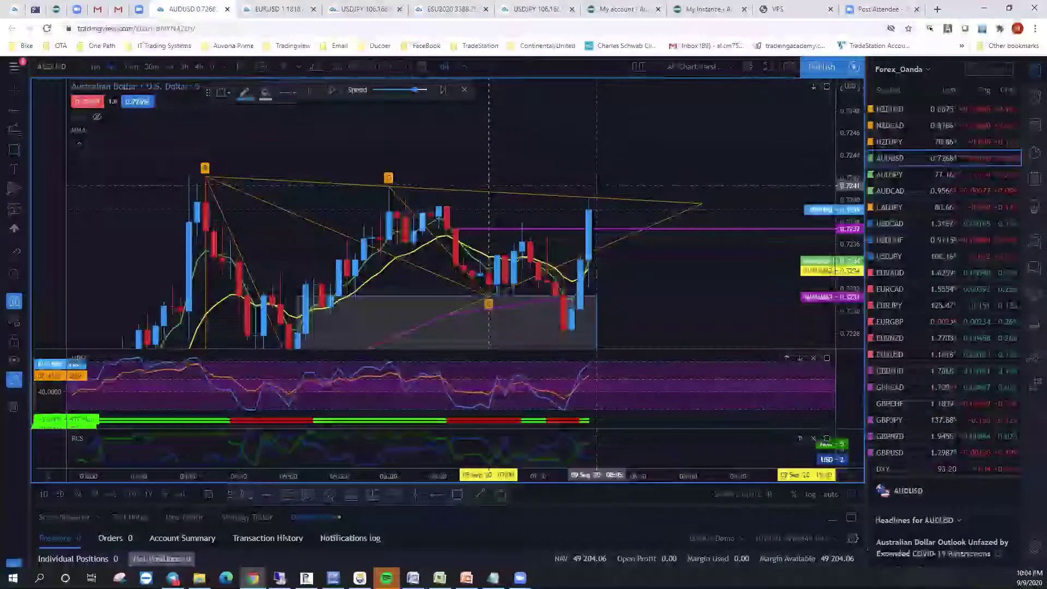
mouse_move(639, 185)
left_mouse_down()
mouse_move(636, 159)
mouse_move(444, 151)
mouse_move(205, 165)
mouse_move(205, 175)
left_mouse_up()
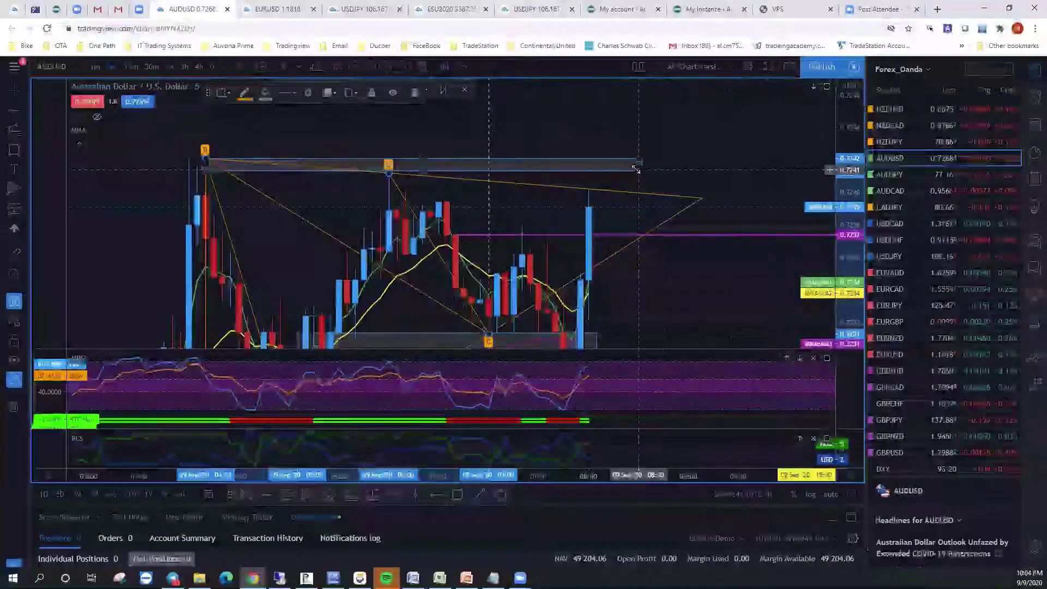
right_click(637, 167)
mouse_move(676, 180)
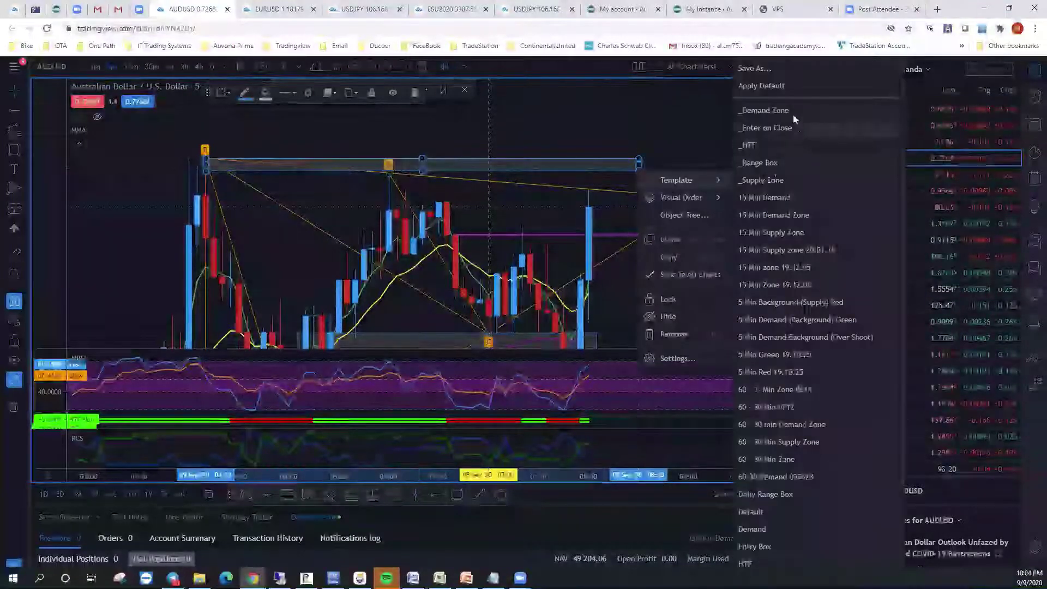
left_click(781, 127)
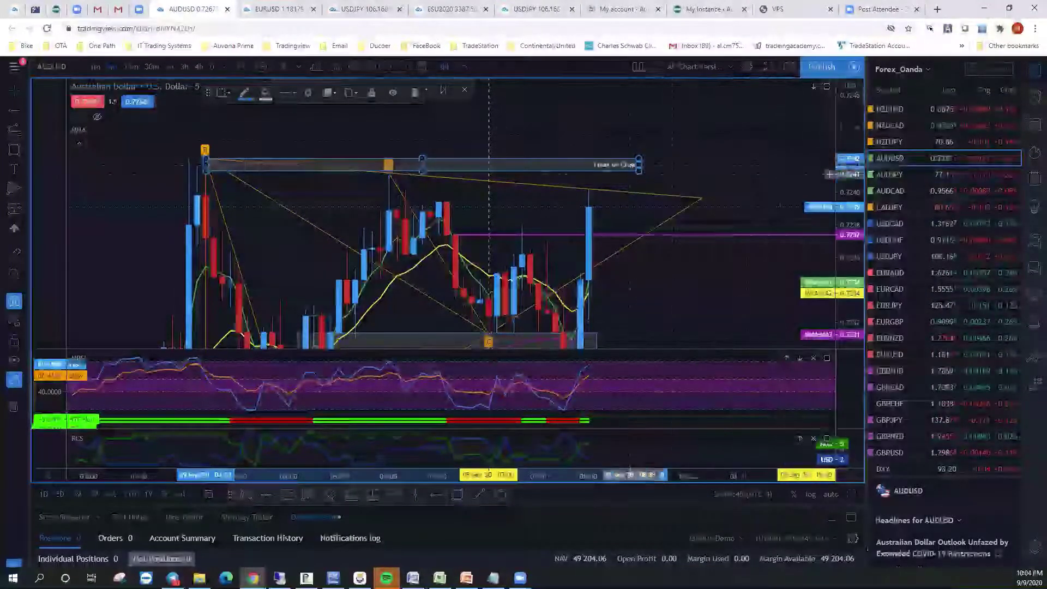
Advance the replay candle by candle until price closes above the Enter on Close zone
left_click_drag(747, 141, 644, 151)
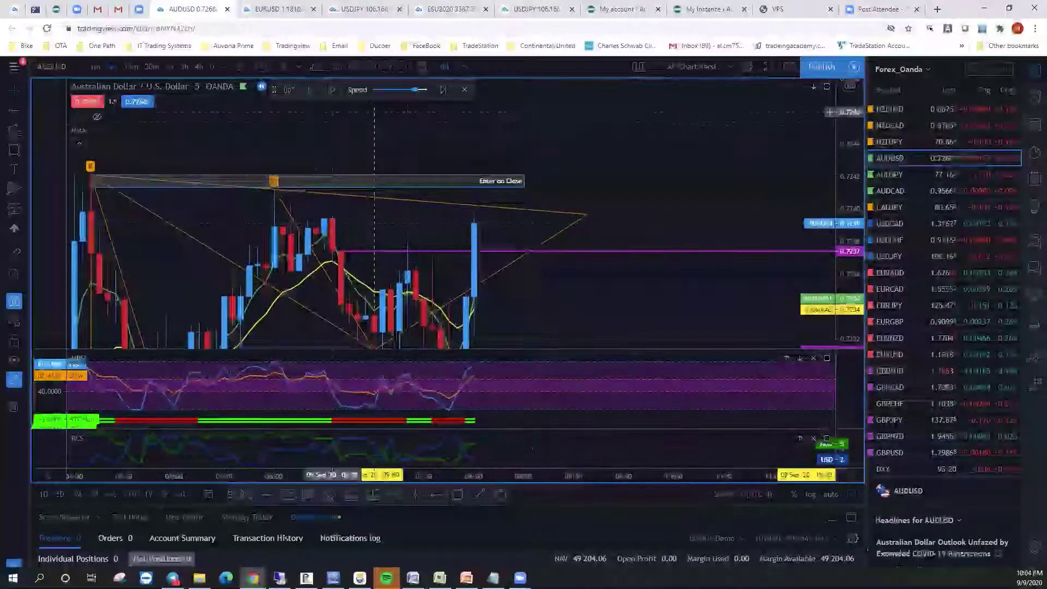
left_click(333, 92)
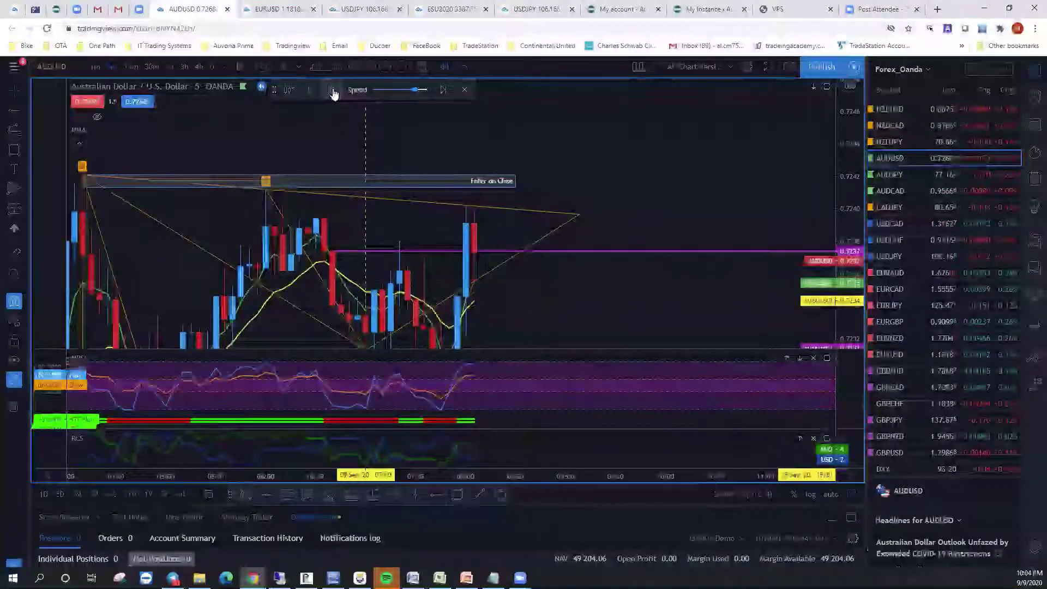
left_click(333, 91)
left_click(332, 91)
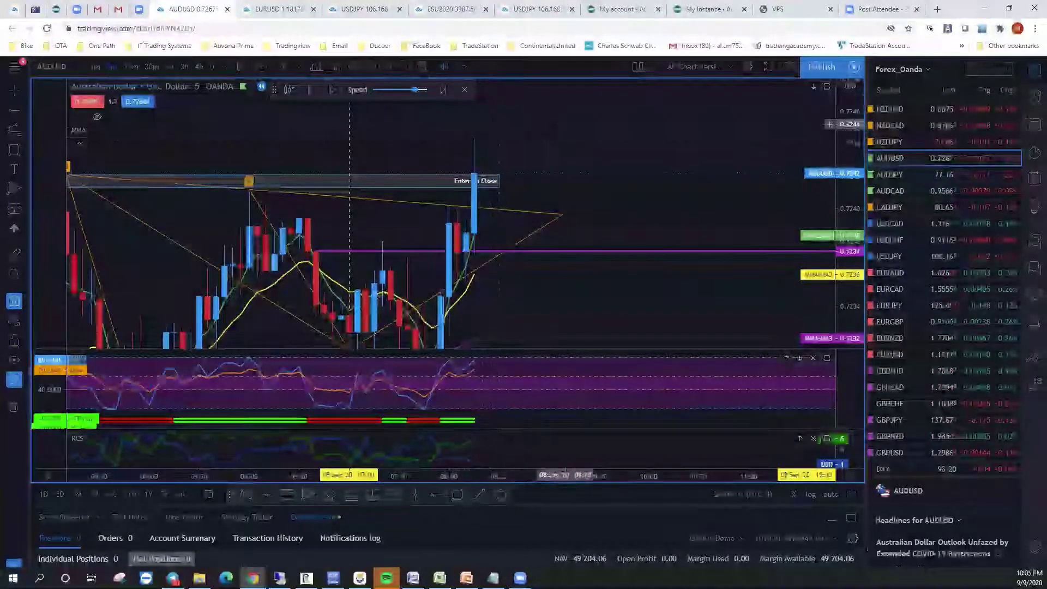
left_click_drag(575, 131, 597, 193)
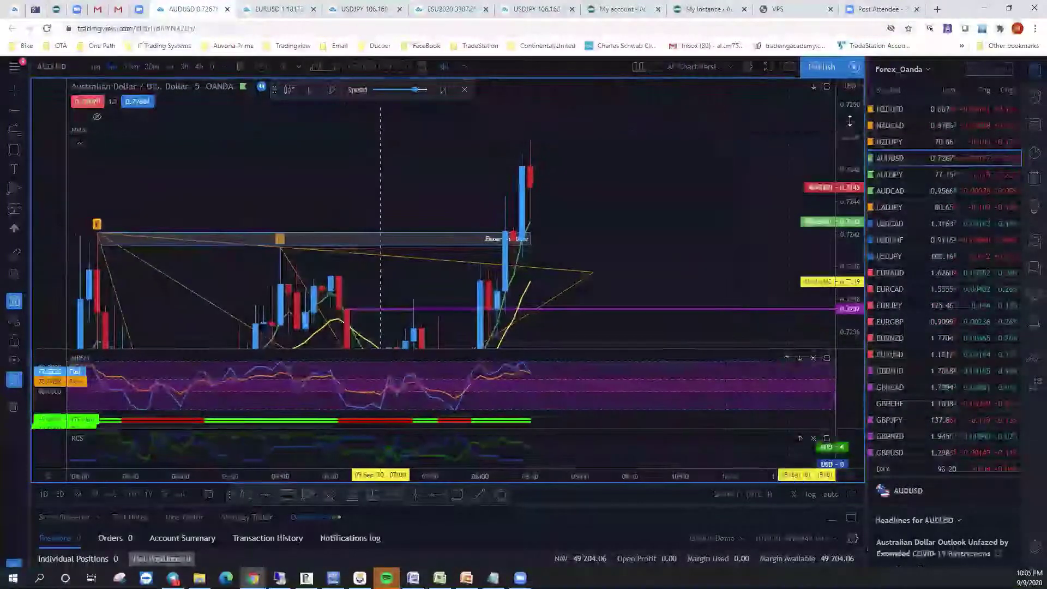
Switch the chart to 1 minute and move the triangle's D point slightly later, to the swing high
scroll(417, 200, "down", 2)
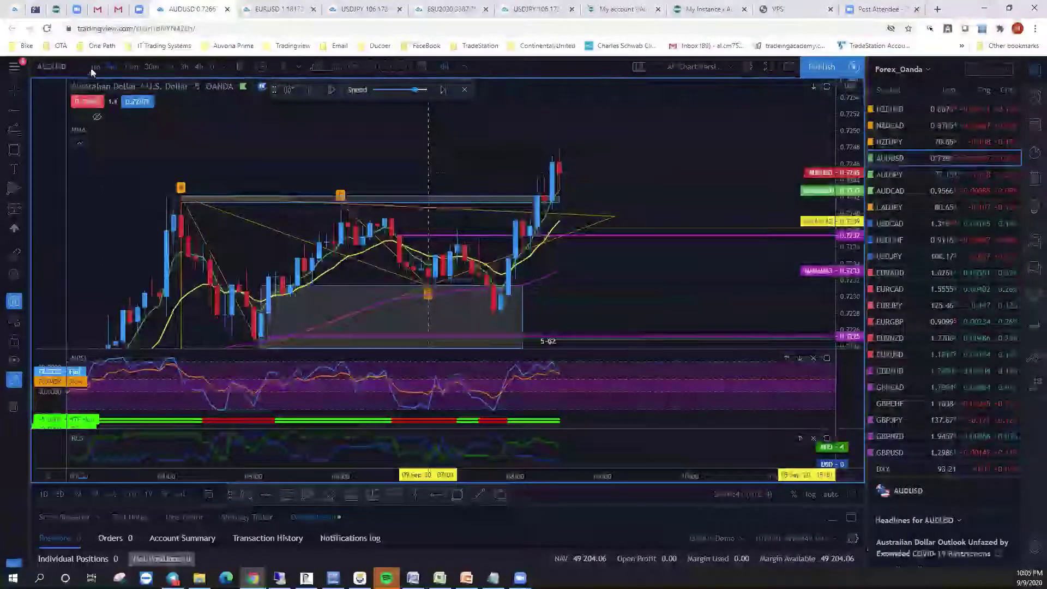
left_click(95, 67)
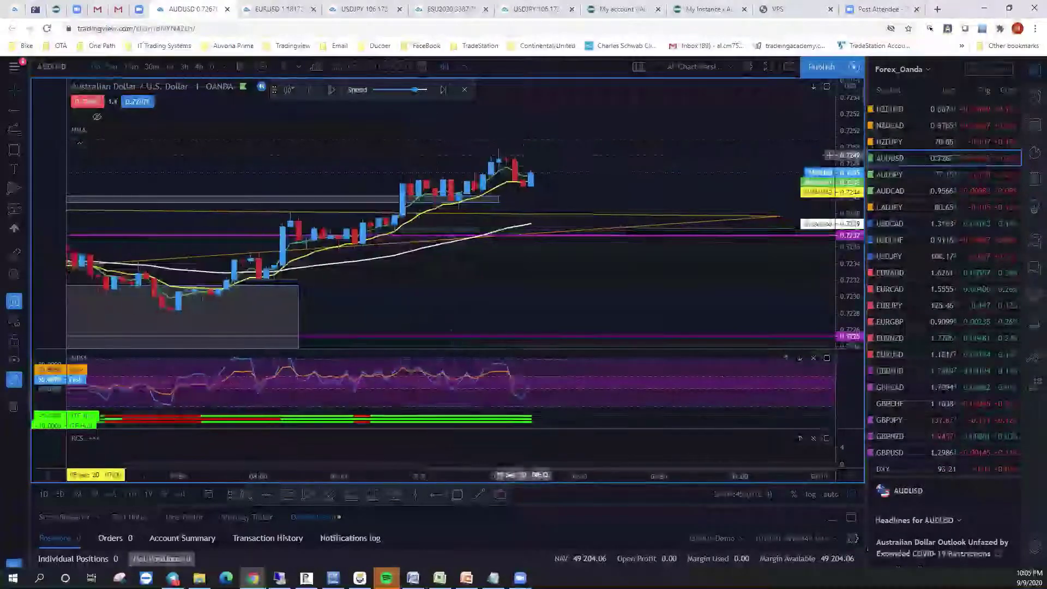
scroll(530, 131, "down", 5)
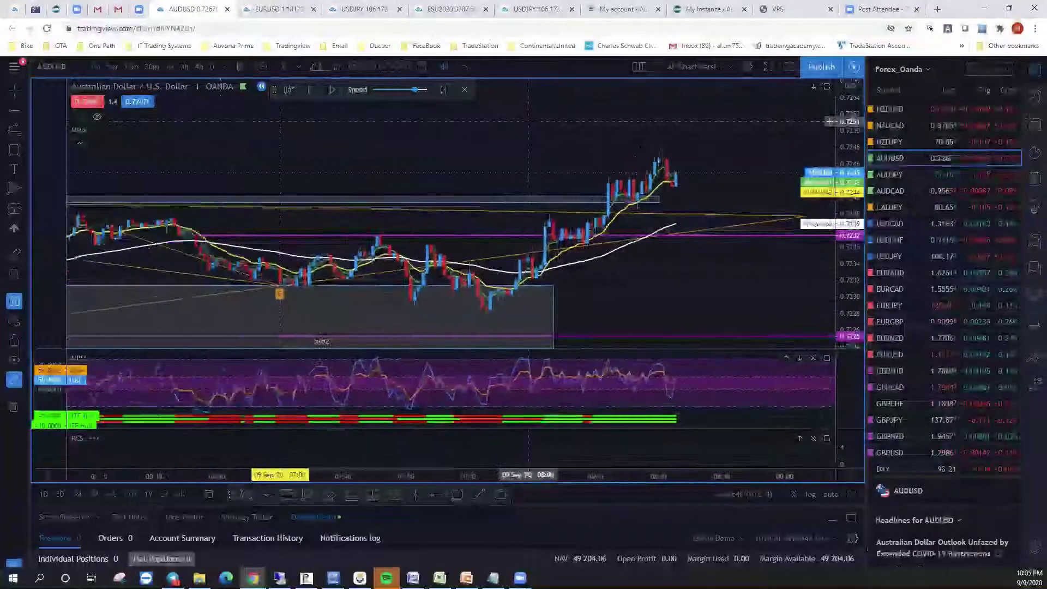
scroll(531, 120, "up", 5)
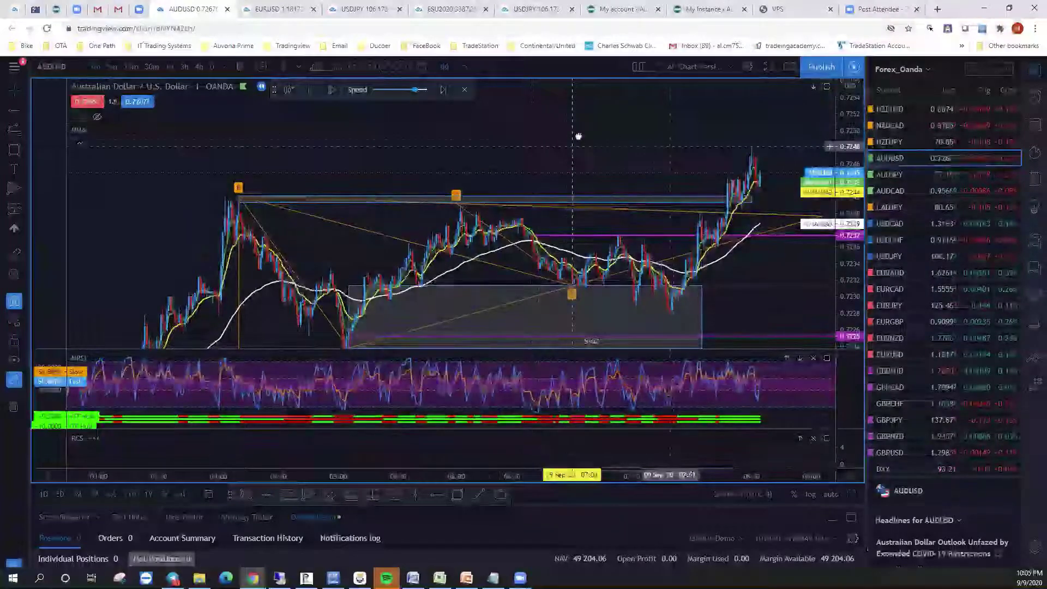
scroll(551, 133, "down", 2)
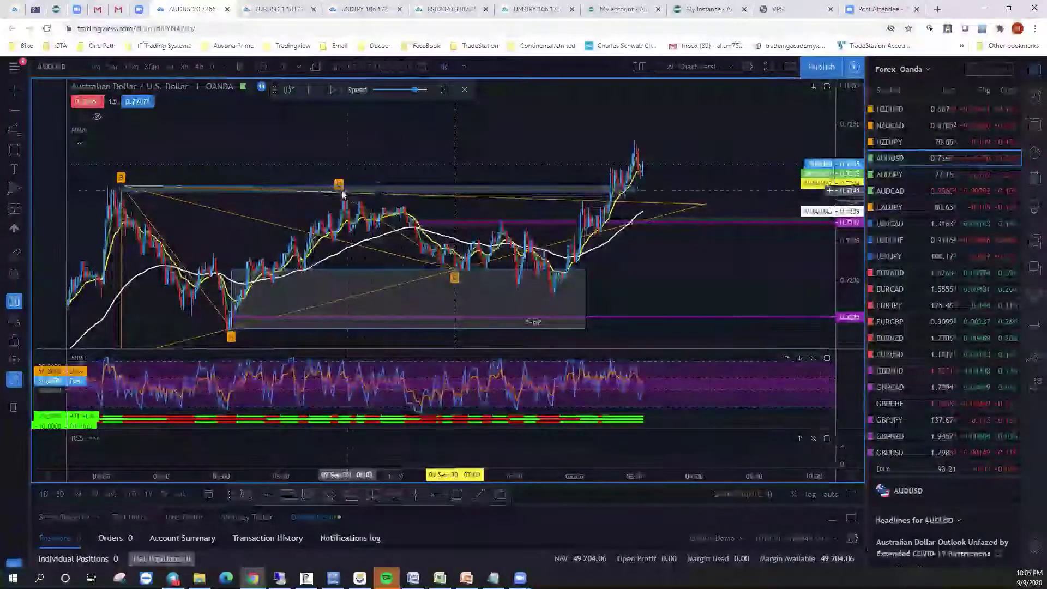
mouse_move(339, 192)
left_mouse_down()
mouse_move(341, 203)
mouse_move(342, 185)
left_mouse_up()
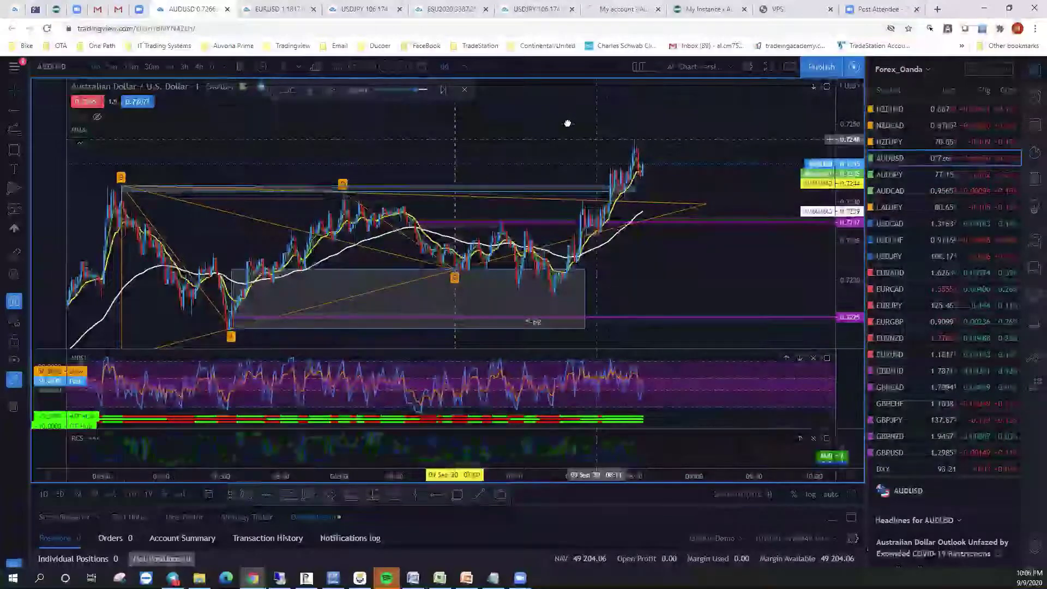
Review the full wedge and its breakout on 1 minute and exit the replay mode
left_click_drag(568, 124, 550, 125)
left_click_drag(850, 130, 851, 148)
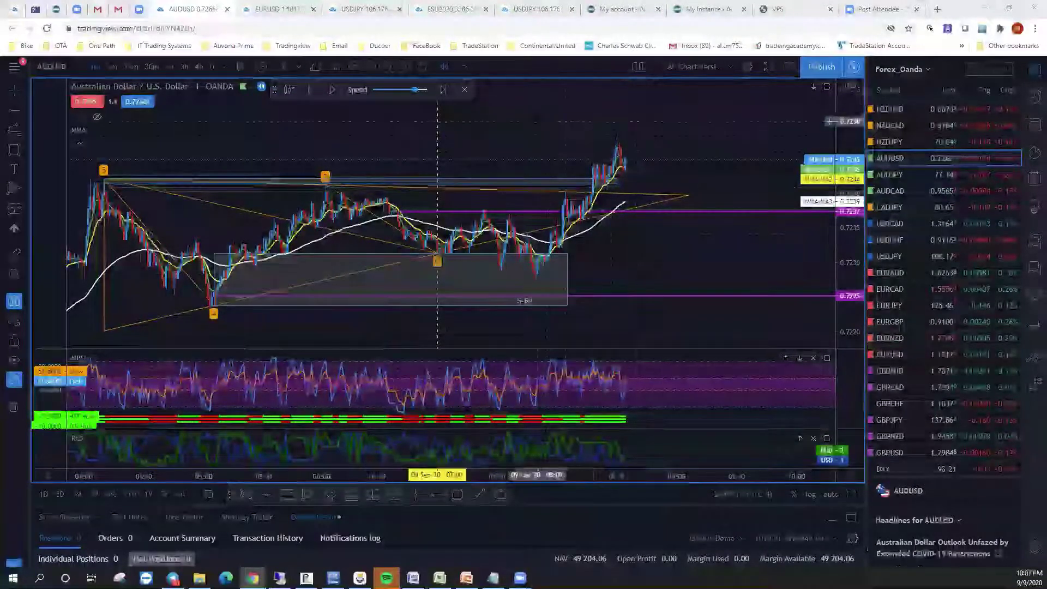
left_click(465, 90)
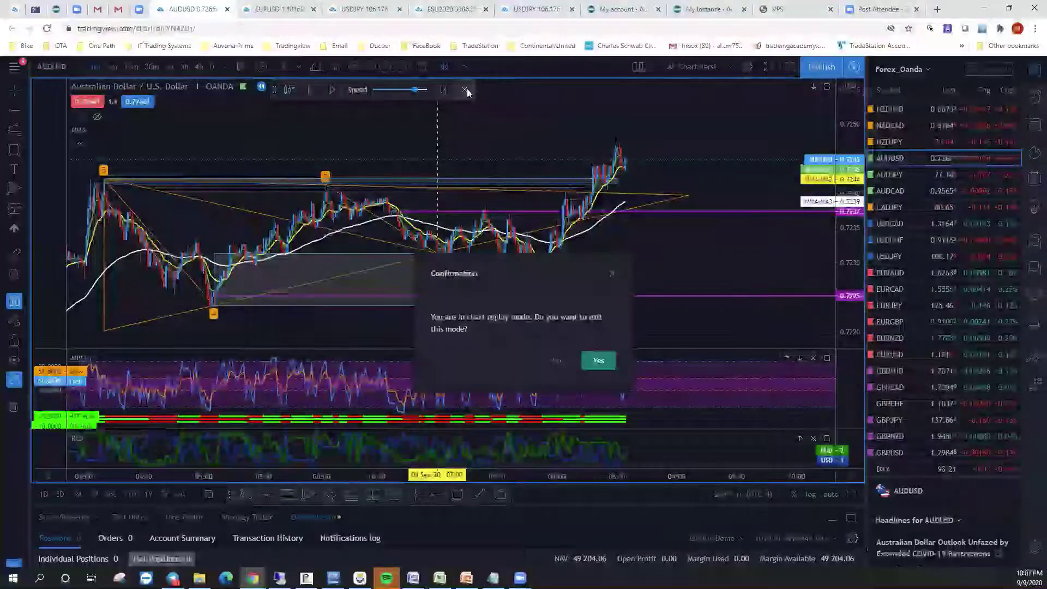
left_click(599, 361)
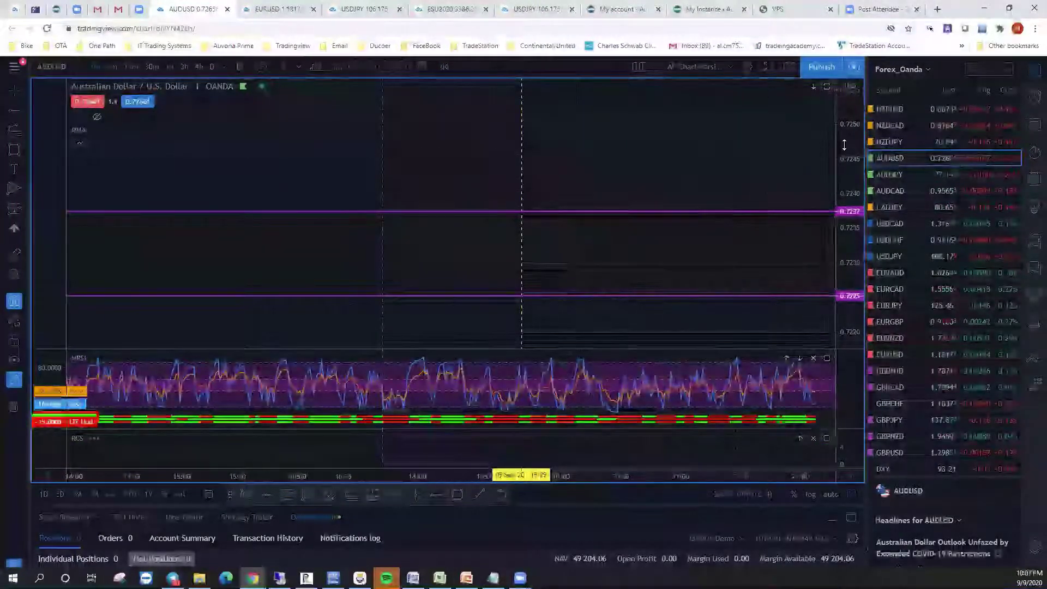
Switch to the EURUSD 5-minute chart
left_click(10, 13)
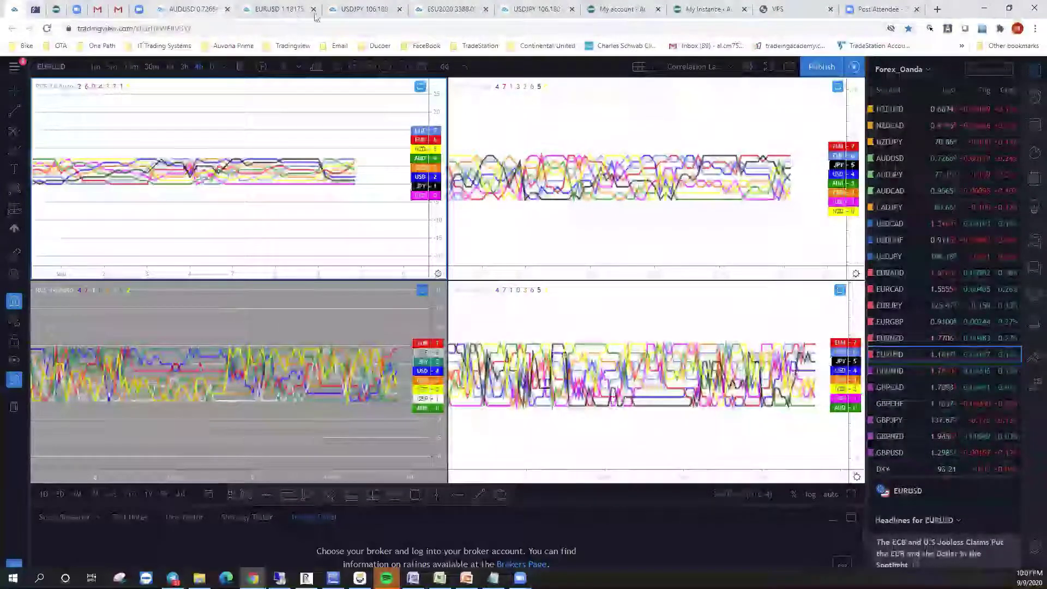
left_click(275, 9)
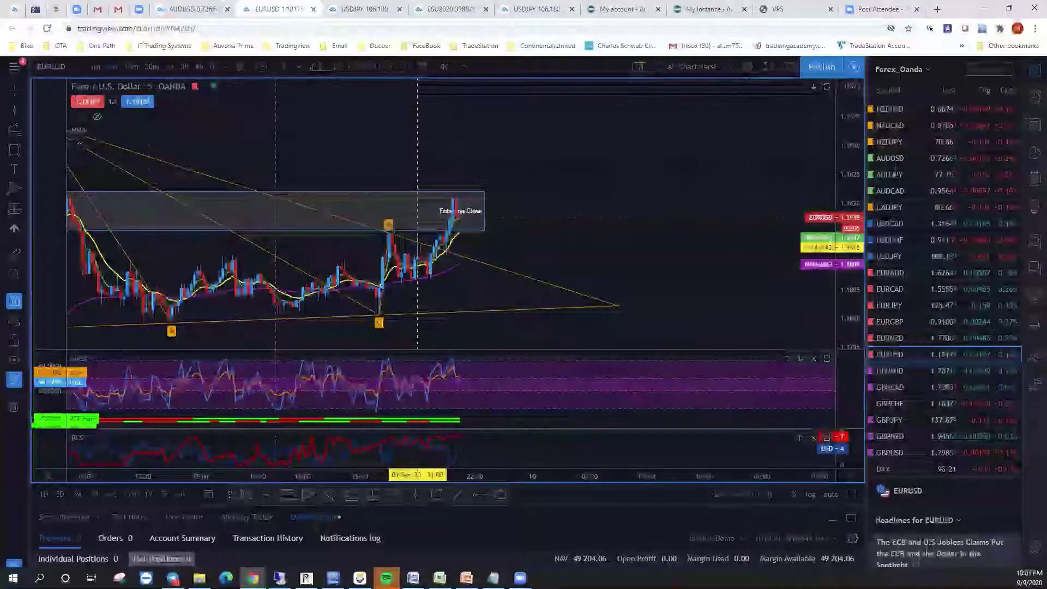
Remove the drawings from the EURUSD chart and switch it to the 15-minute timeframe
left_click(14, 406)
scroll(572, 264, "up", 5)
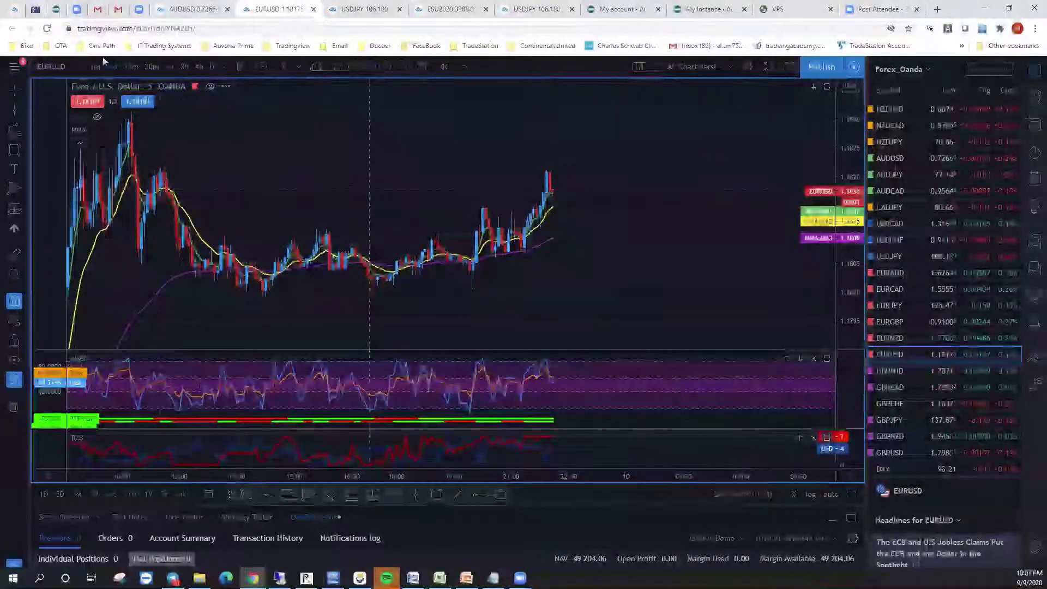
left_click(128, 66)
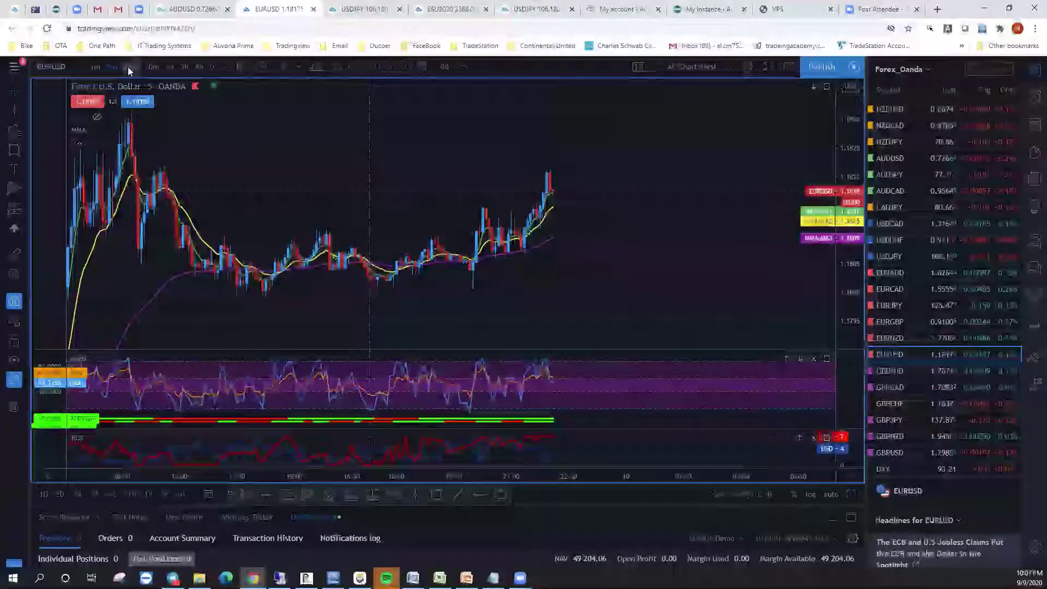
Check the Airis Notifications list for the time of the latest EURUSD wedge alert and return to the EURUSD chart
left_click(57, 10)
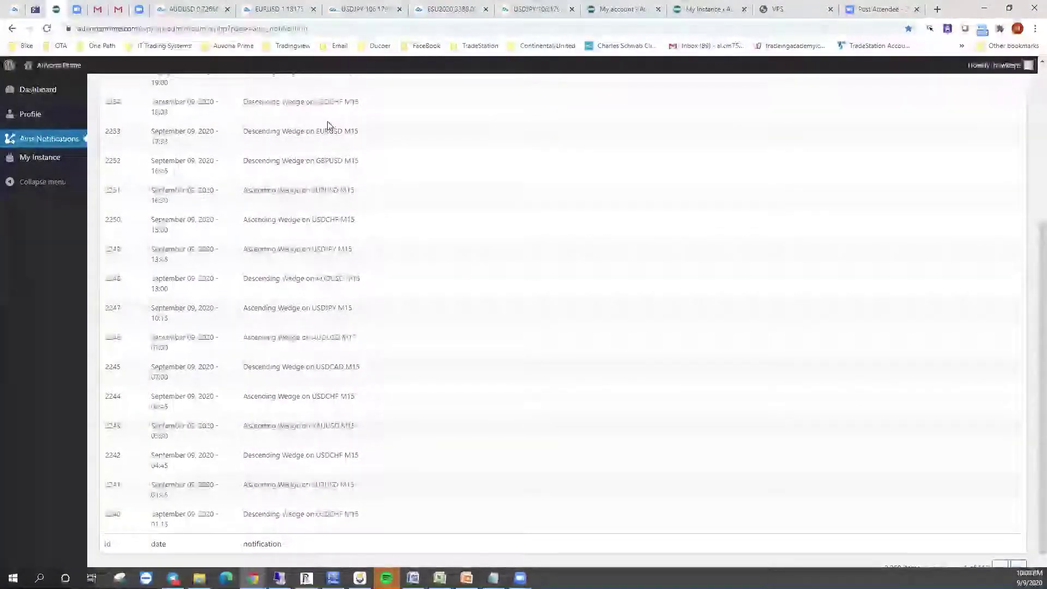
scroll(327, 125, "up", 3)
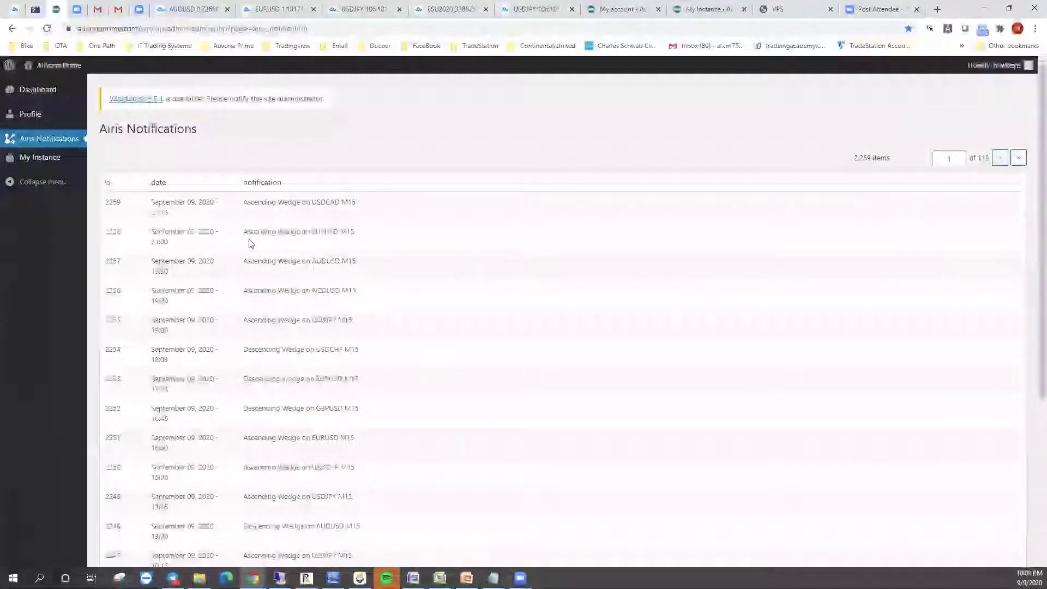
left_click(15, 10)
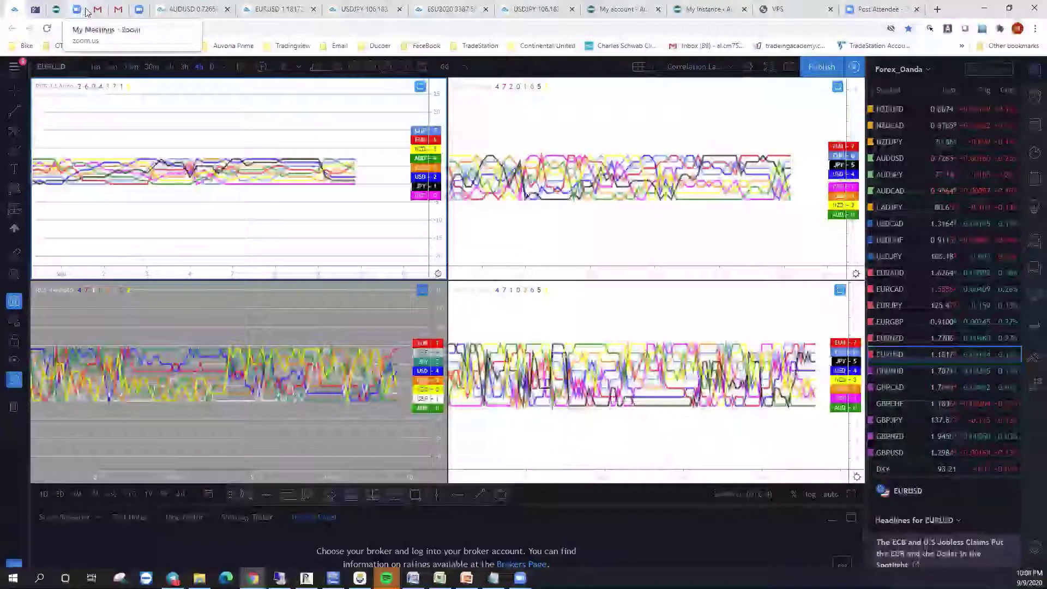
left_click(56, 9)
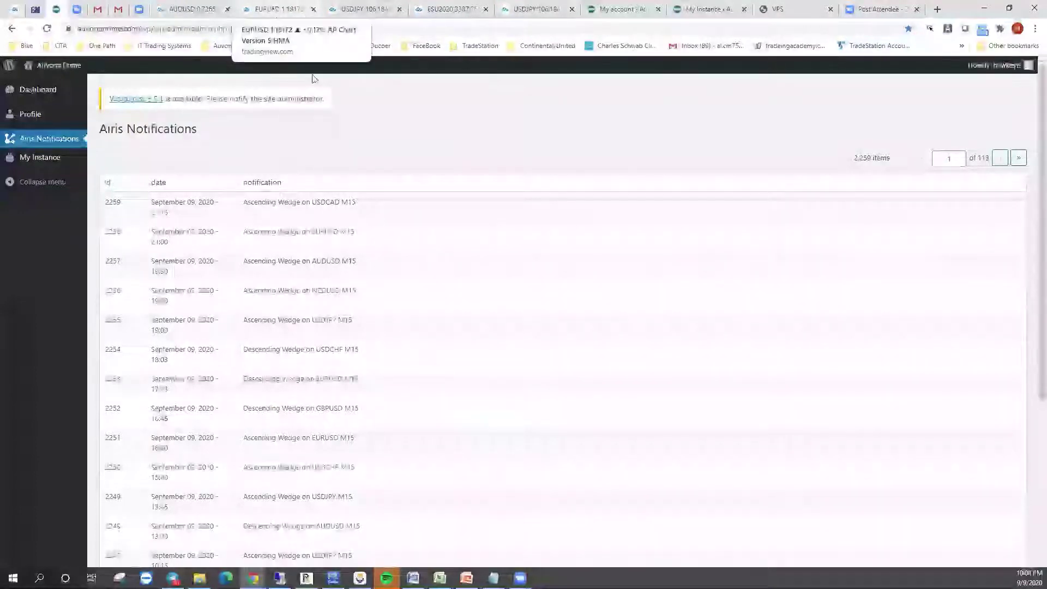
left_click(274, 12)
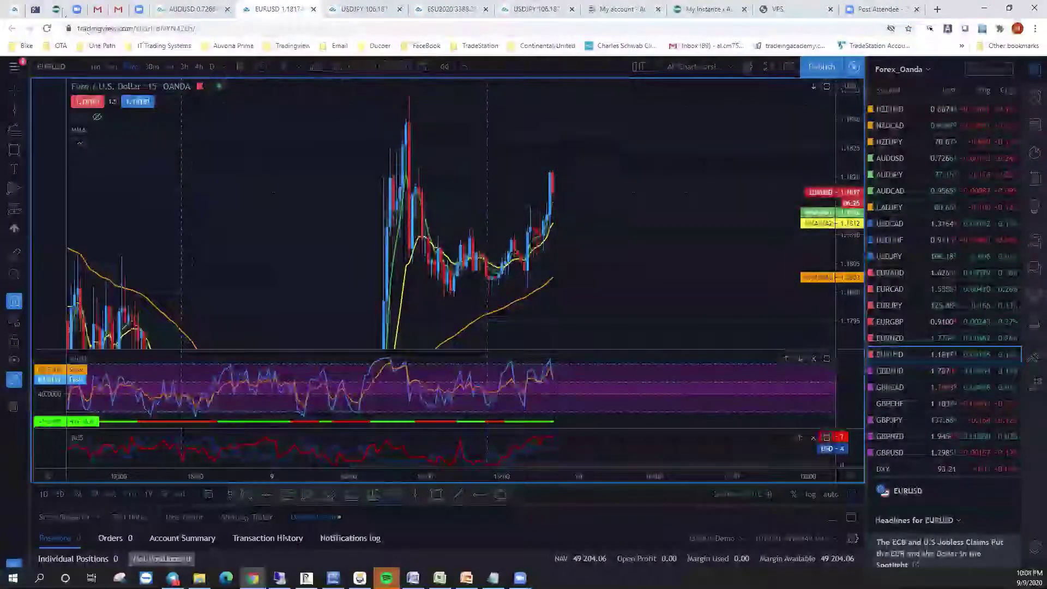
left_click(55, 9)
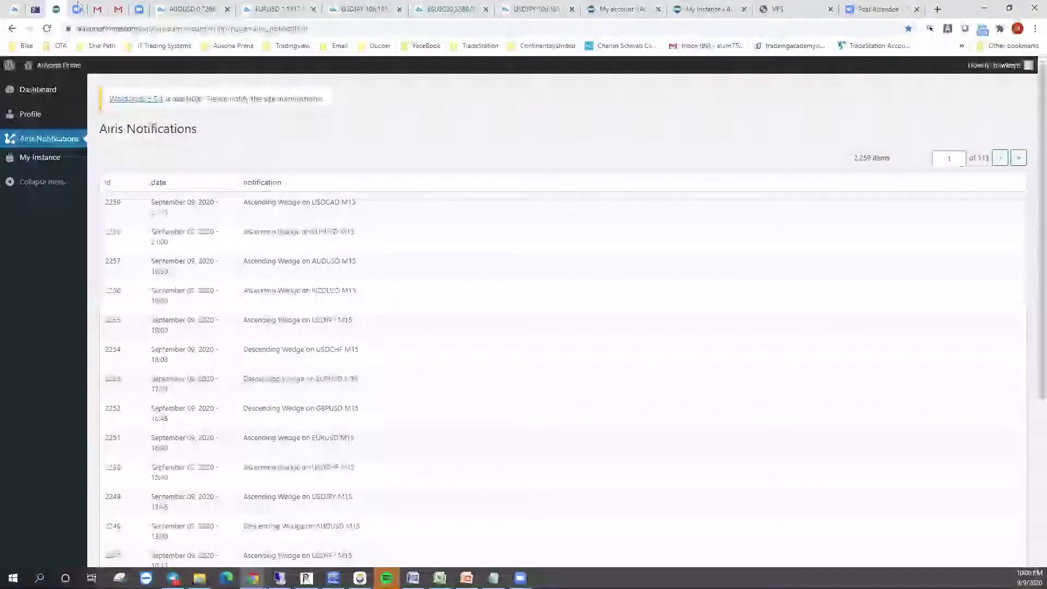
left_click(275, 10)
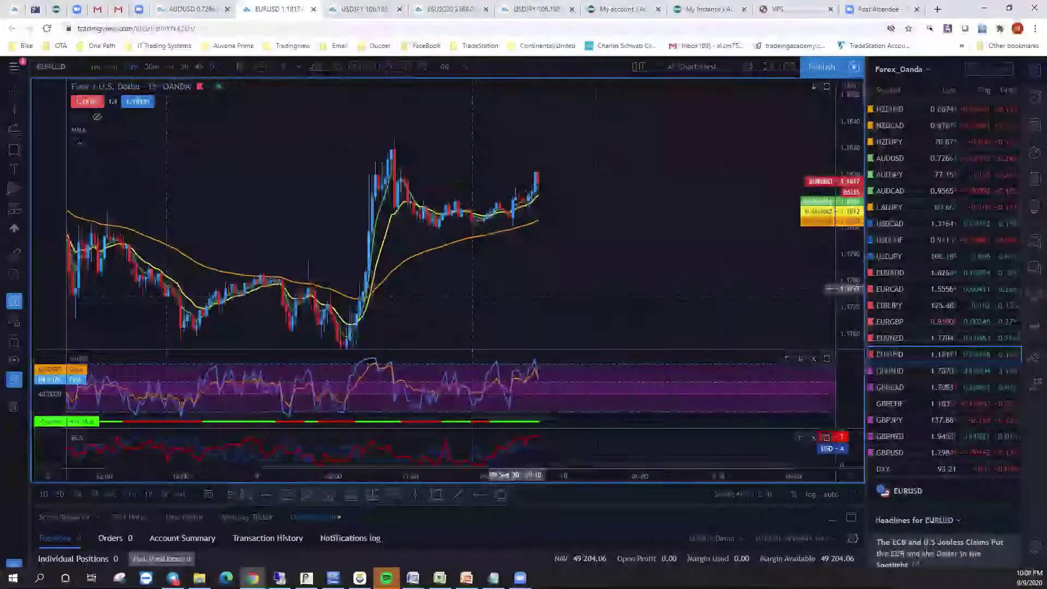
Mark the alert time with a vertical line at 09 Sep 21:00 on the EURUSD 15-minute chart
left_click(479, 495)
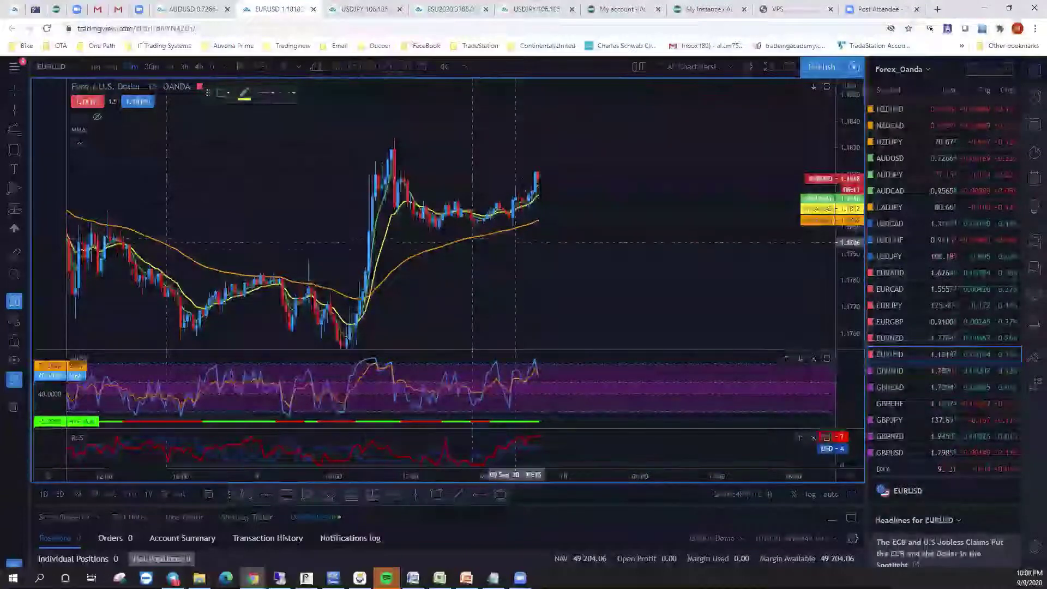
left_click(528, 253)
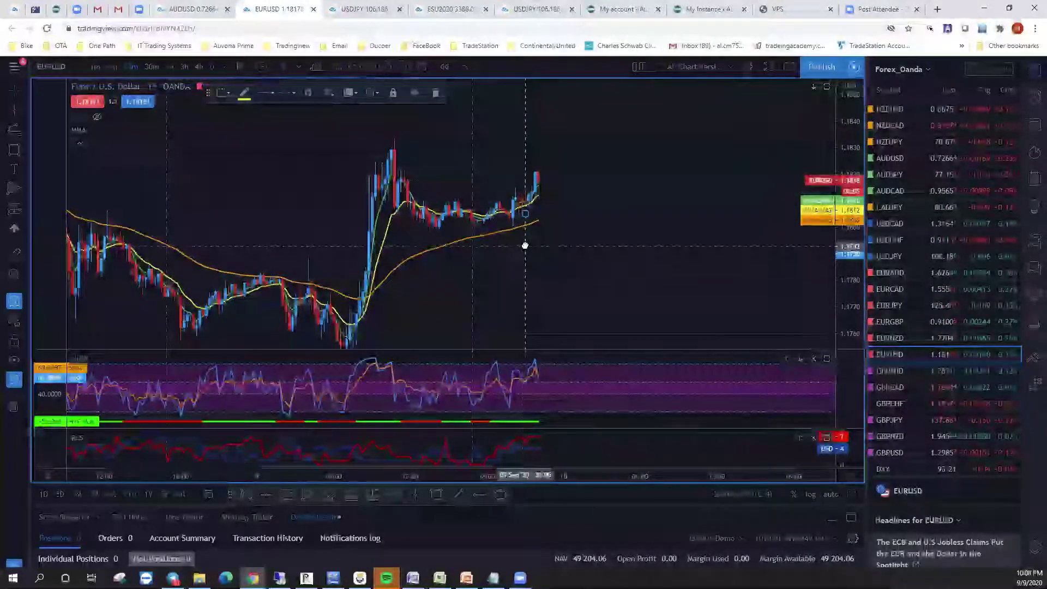
left_click(526, 151)
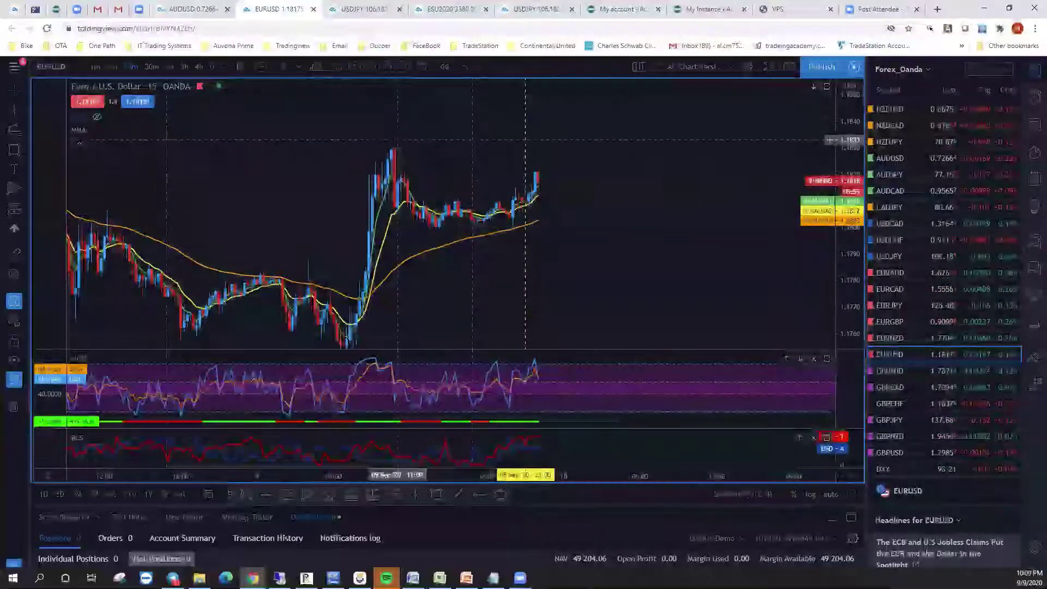
Draw a triangle pattern over the EURUSD wedge, placing points B and D on the descending highs and A and C on the lows
left_click_drag(829, 140, 829, 108)
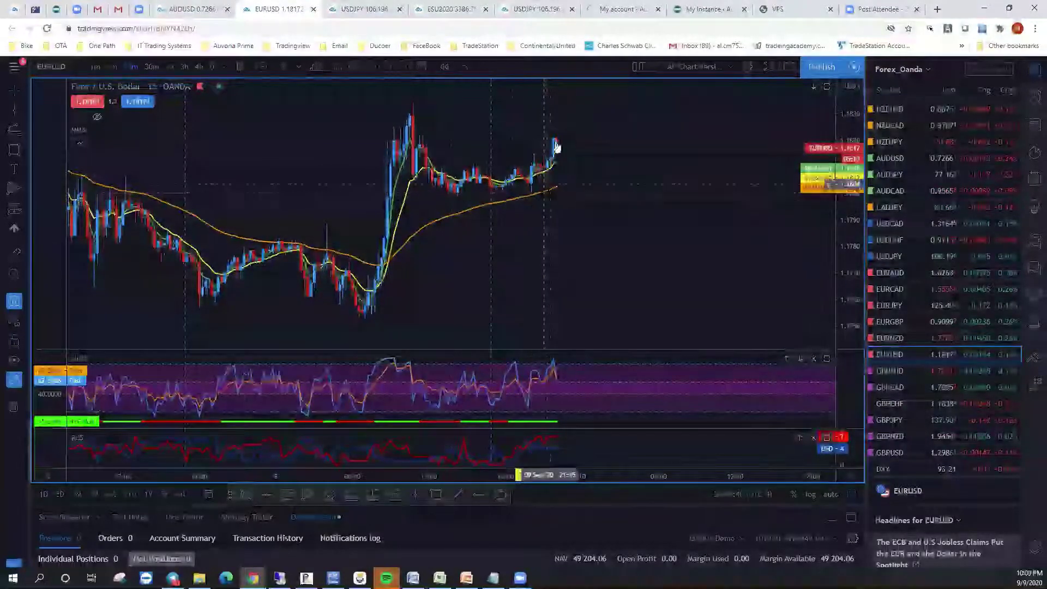
left_click_drag(544, 184, 547, 211)
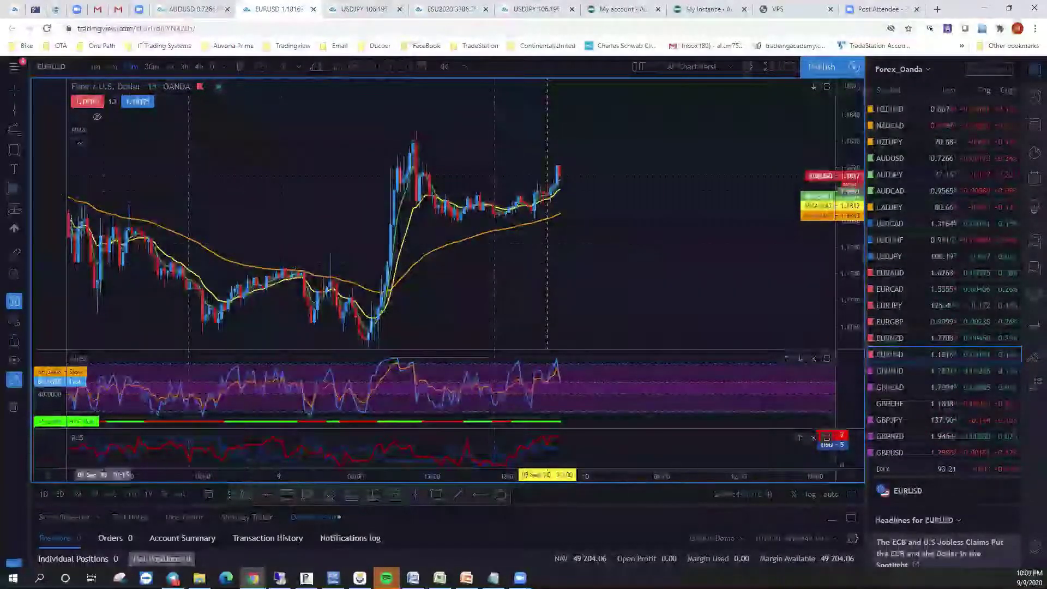
left_click(14, 188)
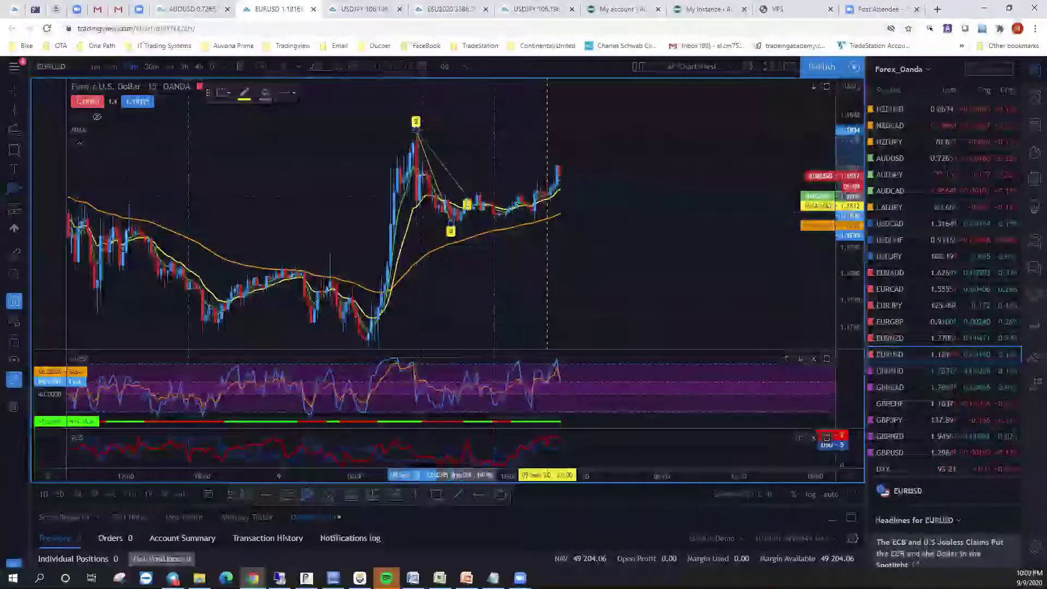
left_click(534, 226)
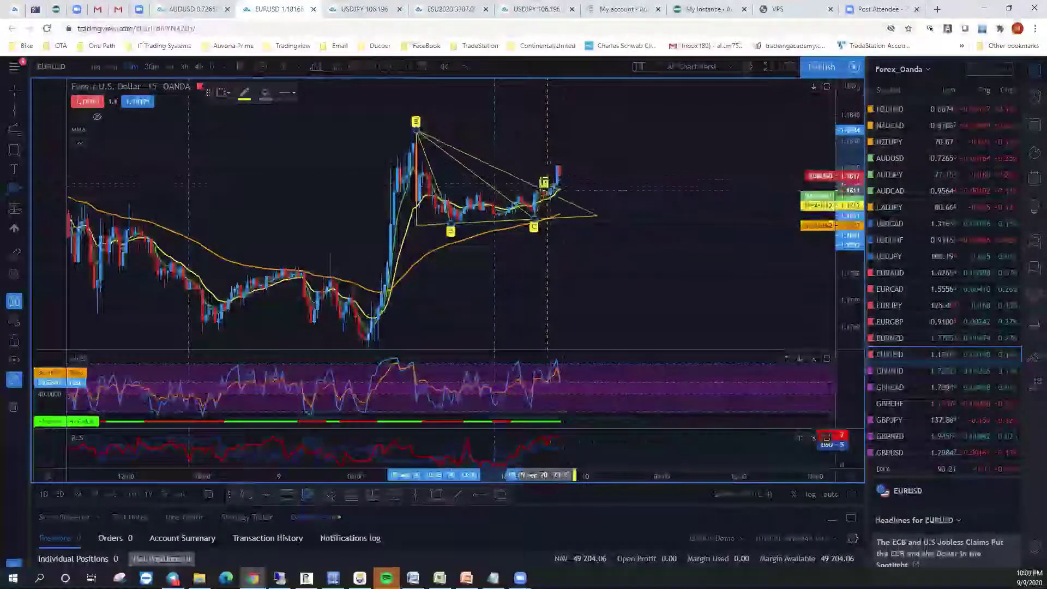
left_click(540, 180)
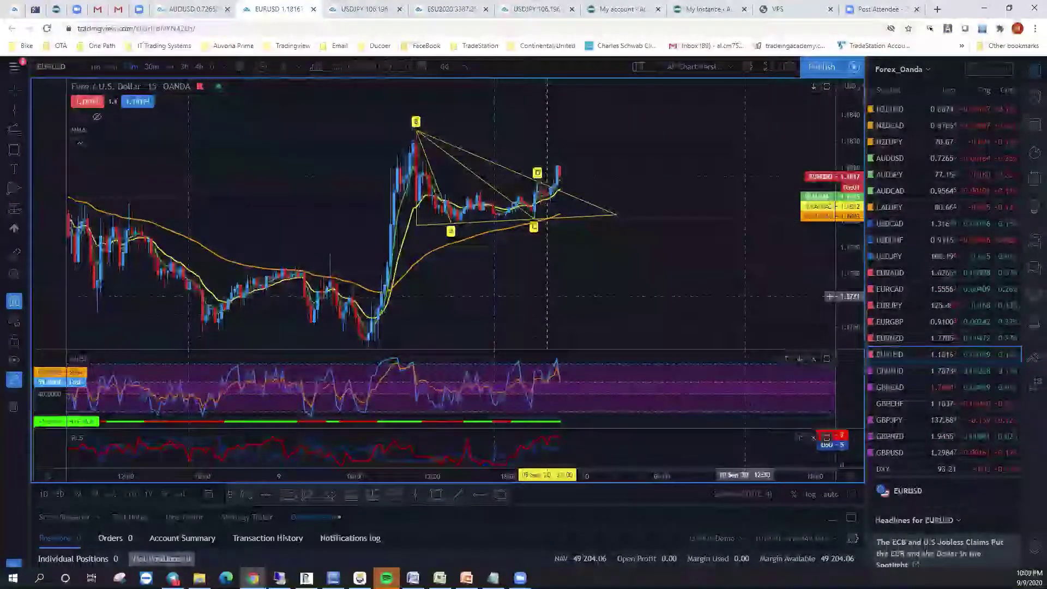
Apply the HTF template to the EURUSD triangle pattern
left_click_drag(604, 210, 602, 205)
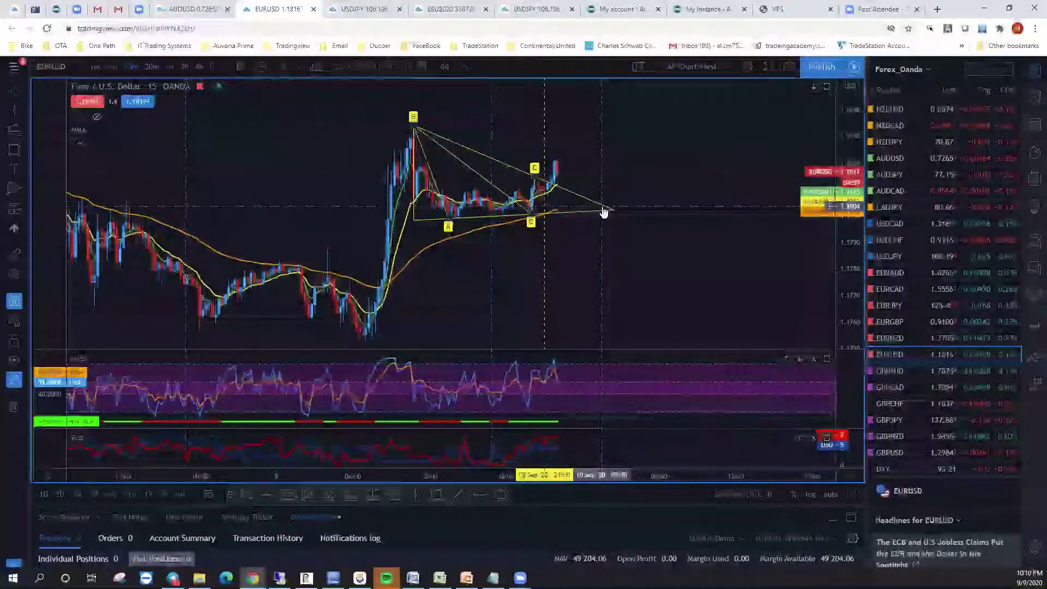
right_click(603, 211)
mouse_move(655, 218)
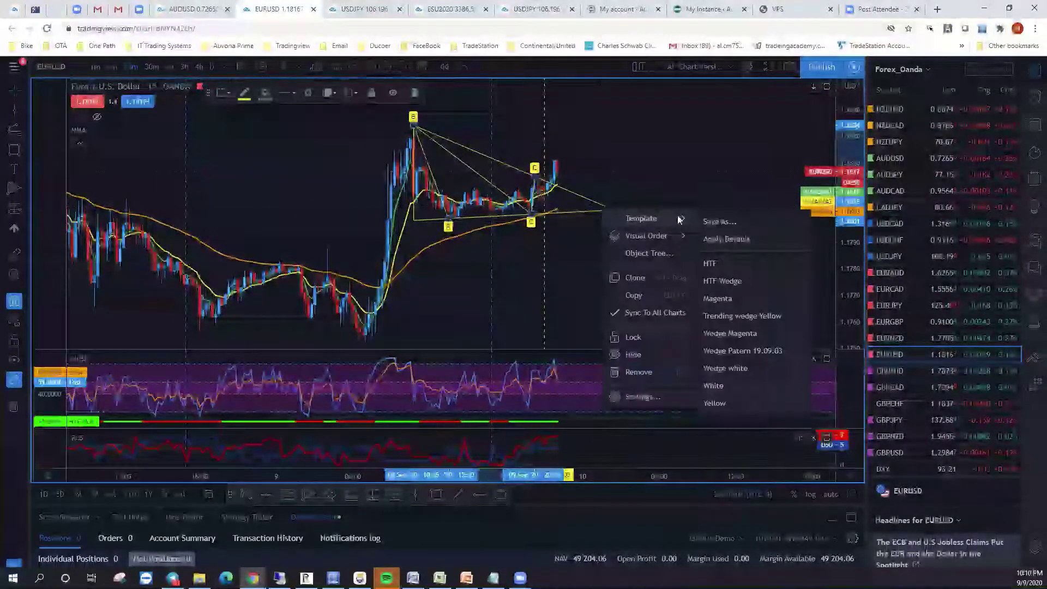
left_click(723, 266)
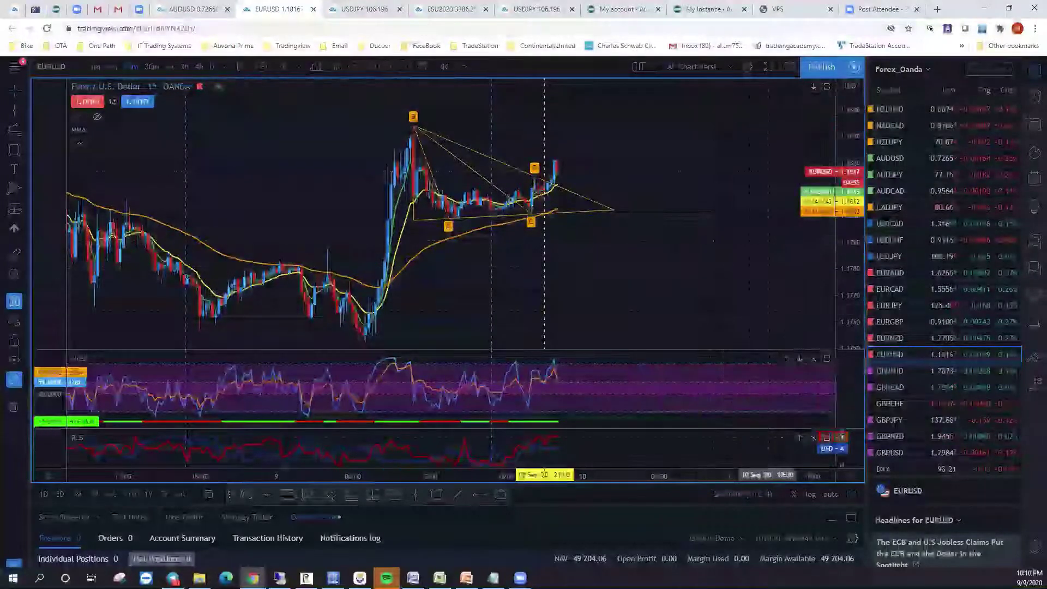
Maximize the middle EURUSD 15-minute chart, move the triangle's A point slightly later to the swing low, and adjust its D point at the high
key("alt+Return")
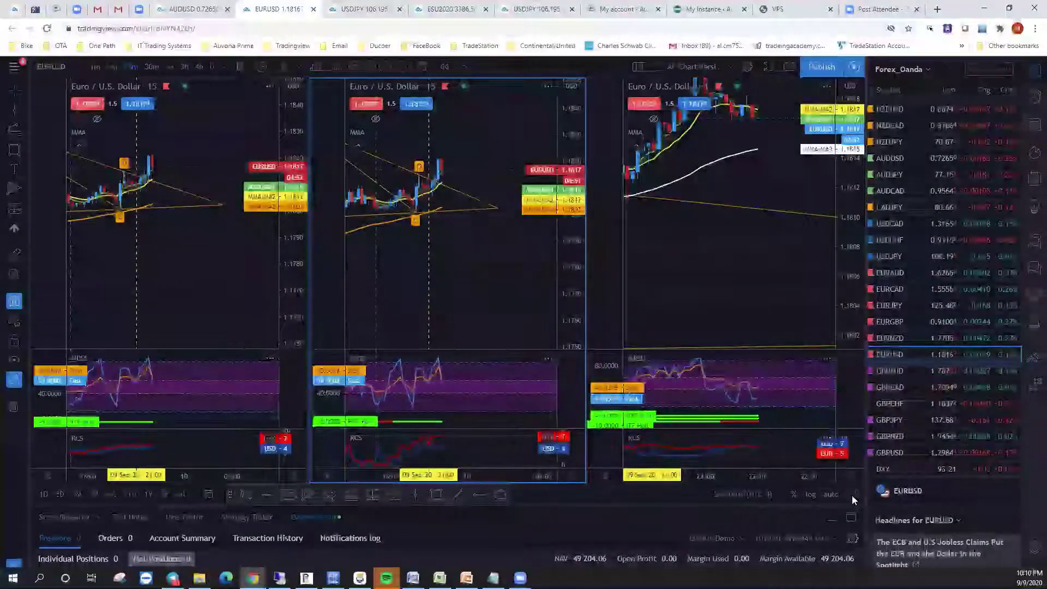
key("alt+Return")
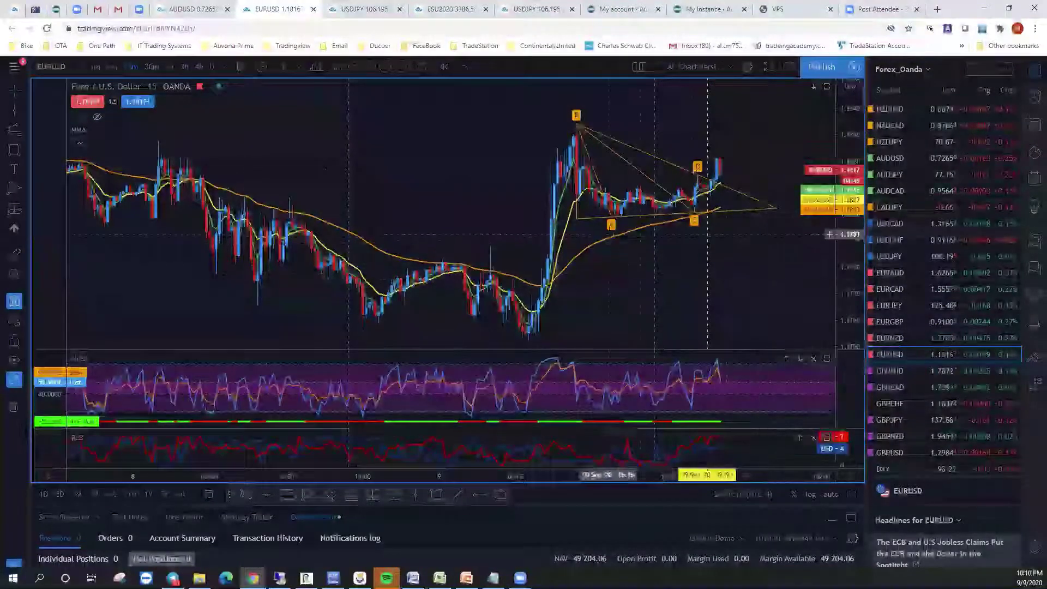
mouse_move(609, 219)
left_mouse_down()
mouse_move(628, 216)
mouse_move(620, 222)
left_mouse_up()
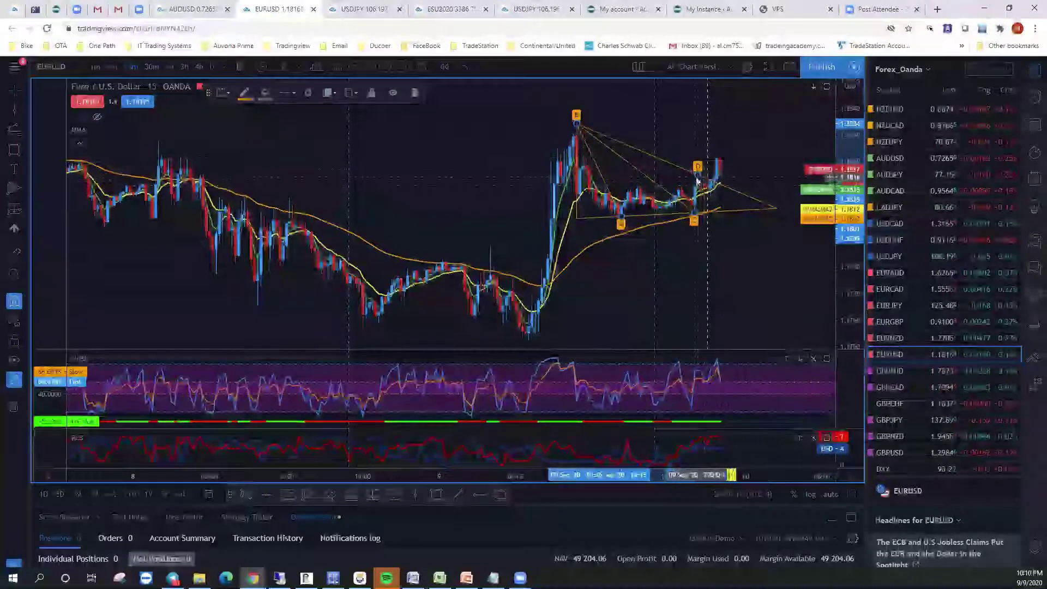
mouse_move(698, 176)
left_mouse_down()
mouse_move(720, 174)
mouse_move(698, 168)
left_mouse_up()
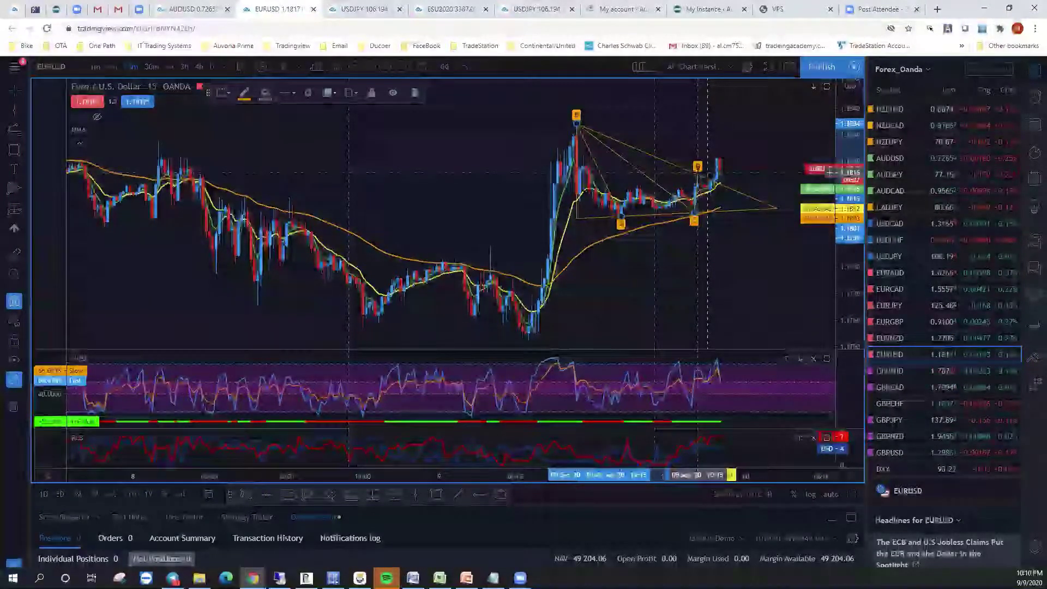
left_click_drag(762, 145, 614, 126)
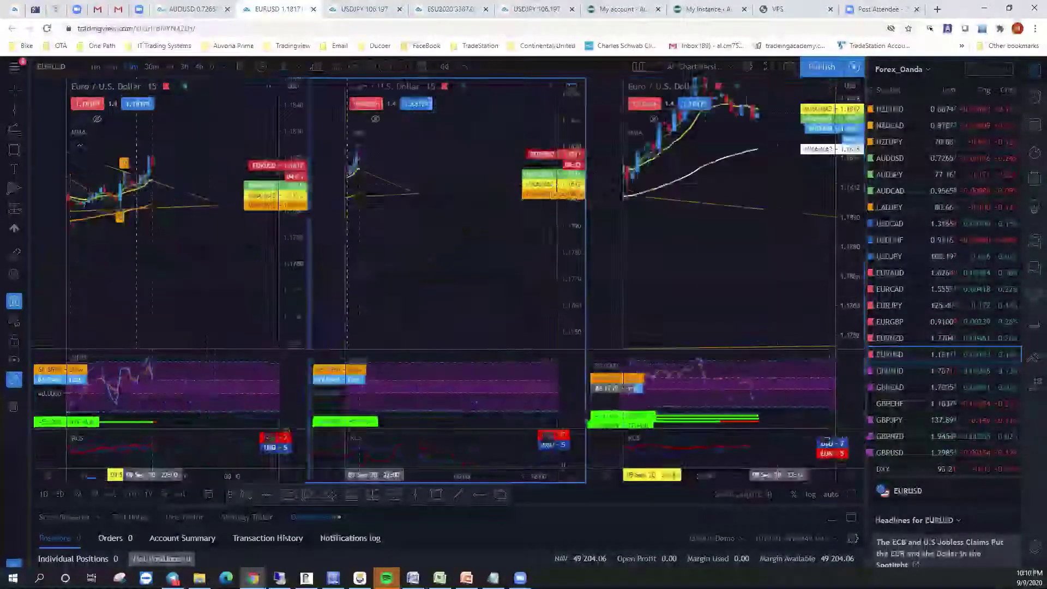
Maximize the EURUSD 1-minute chart, move the triangle's D point slightly later to the swing high, and check points A and C
key("alt+Return")
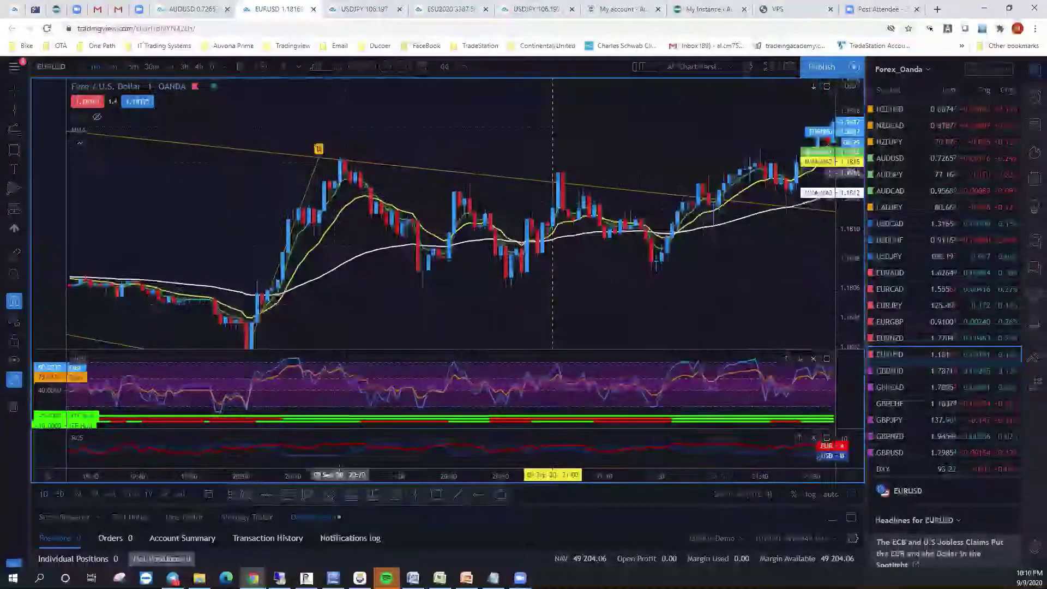
mouse_move(320, 158)
left_mouse_down()
mouse_move(340, 158)
mouse_move(350, 122)
mouse_move(333, 286)
mouse_move(342, 287)
left_mouse_up()
scroll(331, 323, "left", 10)
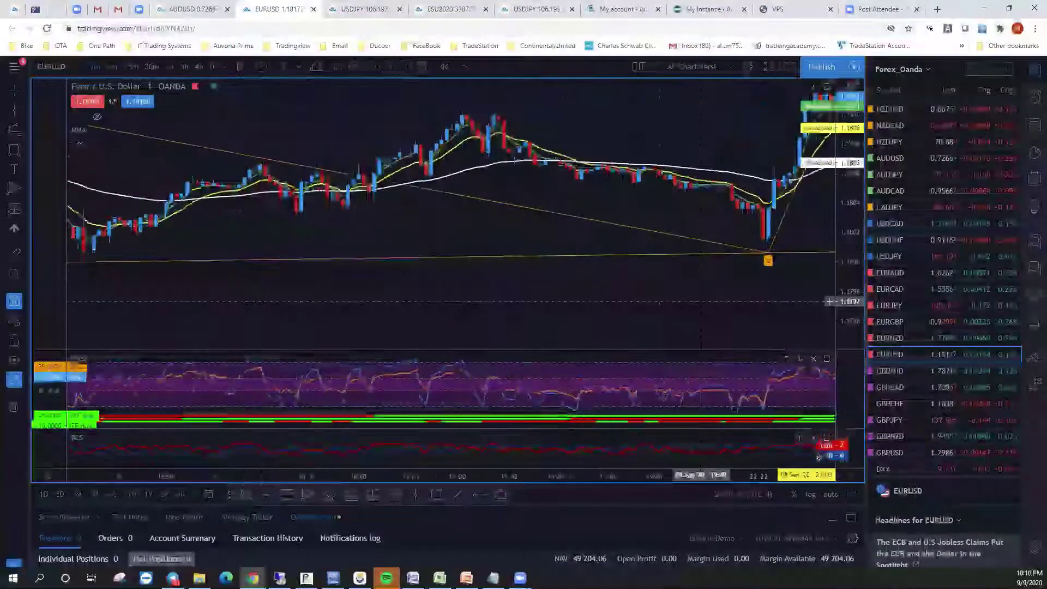
scroll(329, 293, "left", 10)
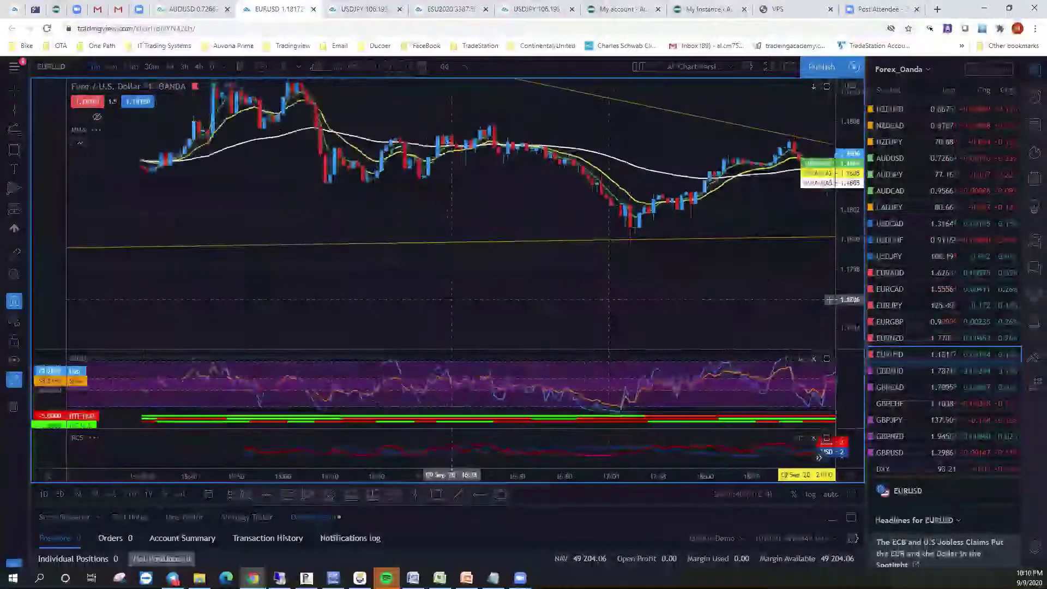
scroll(448, 292, "left", 5)
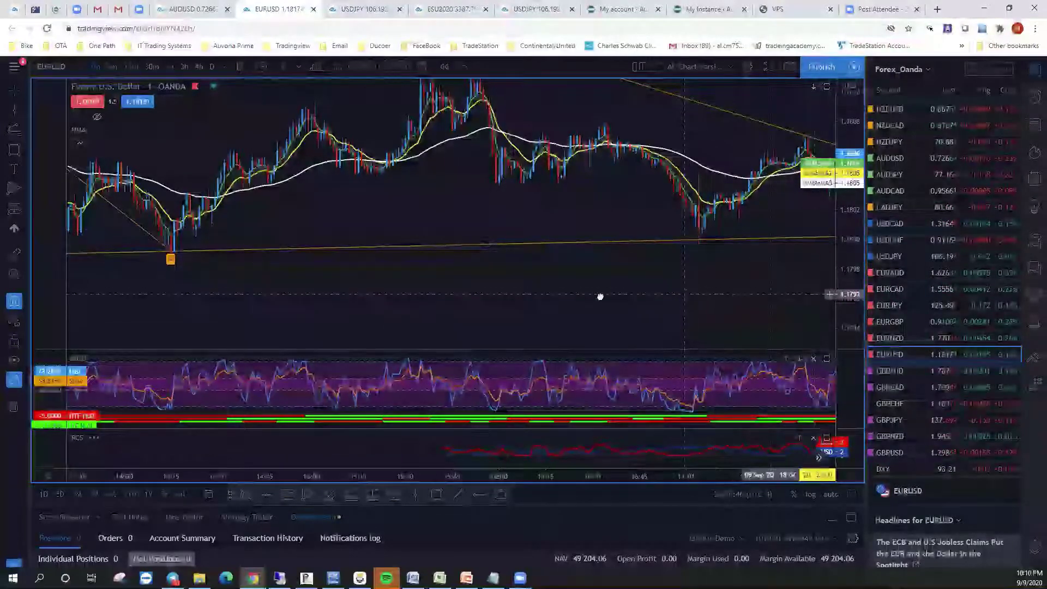
scroll(645, 299, "left", 10)
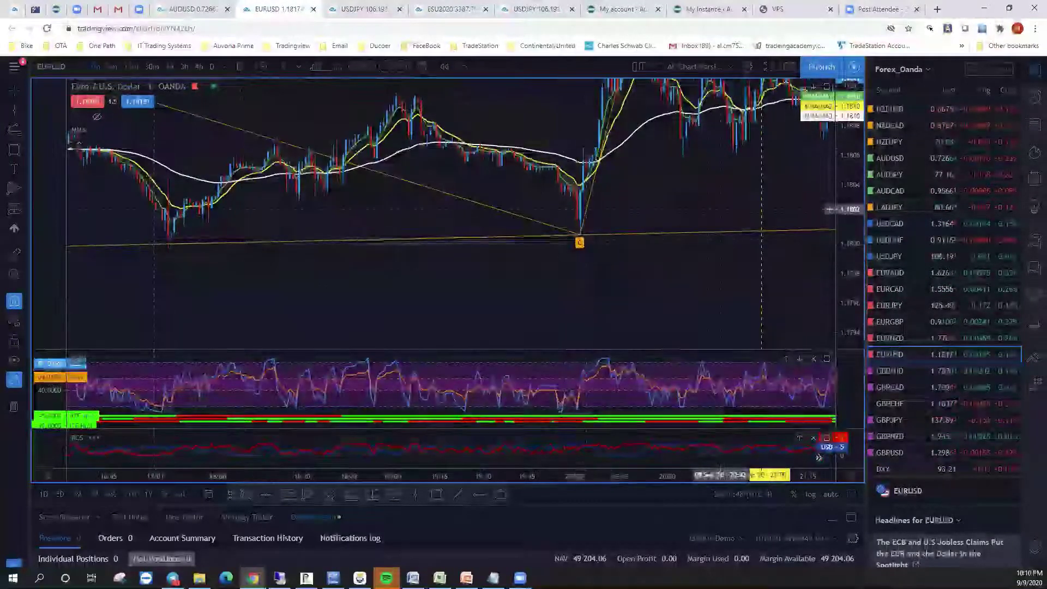
scroll(697, 257, "right", 3)
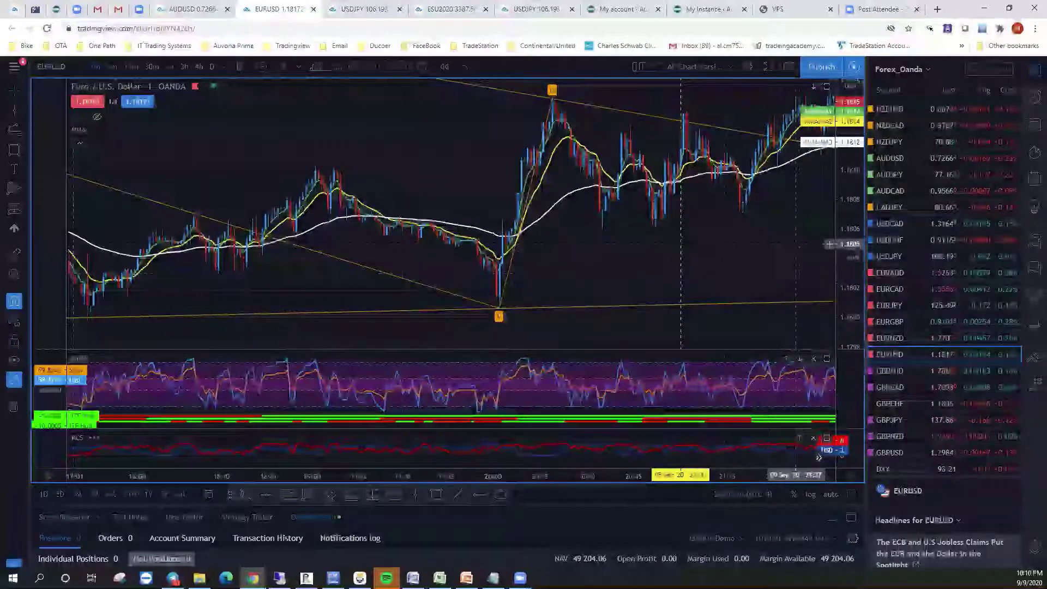
scroll(622, 269, "right", 2)
Fine-tune the triangle's B point at the wedge's peak on the 1-minute chart
scroll(621, 269, "down", 5)
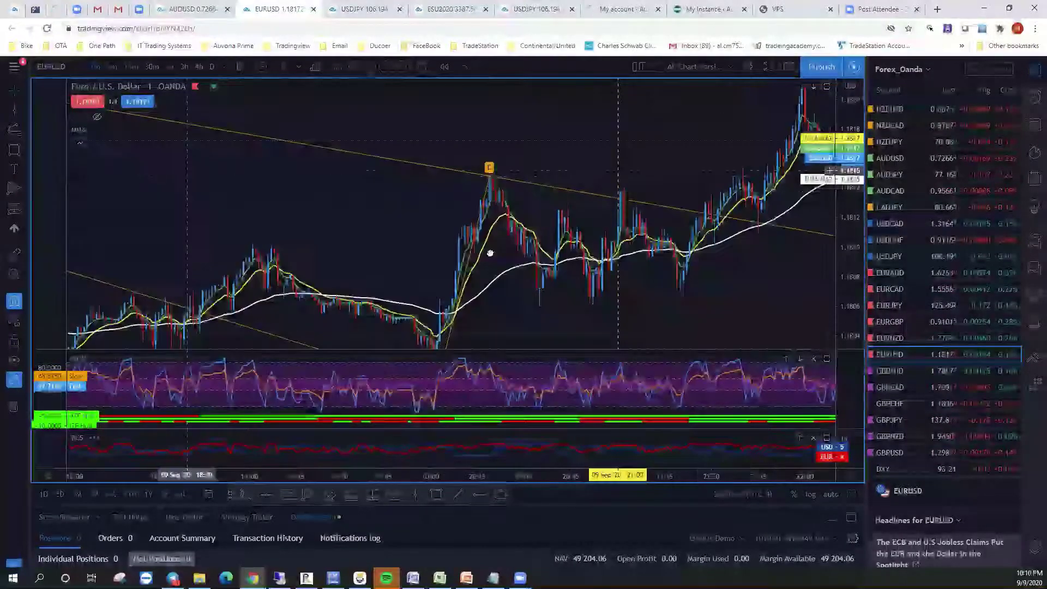
scroll(611, 285, "down", 5)
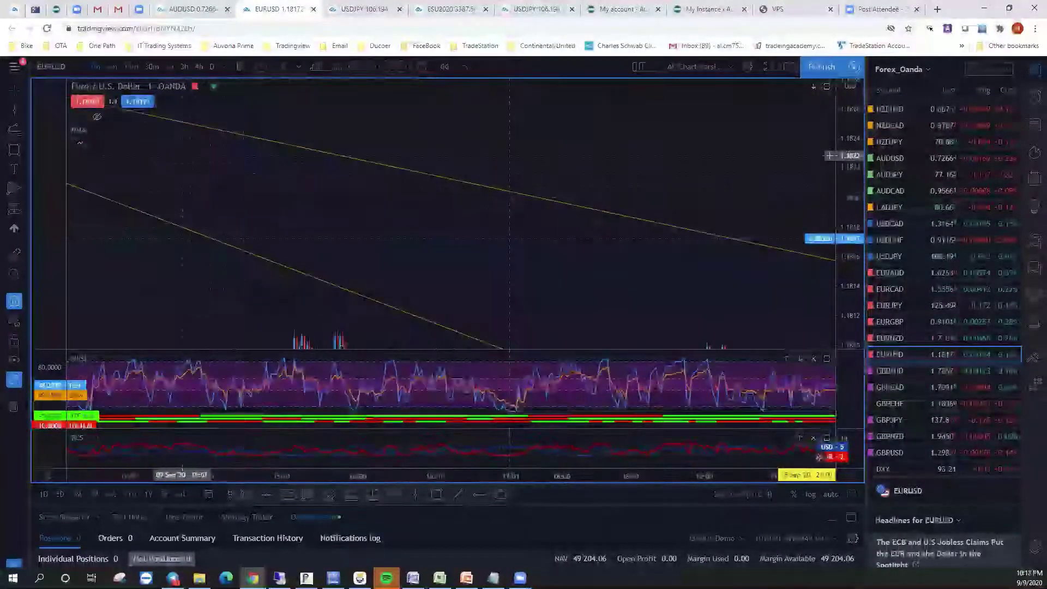
scroll(610, 286, "down", 5)
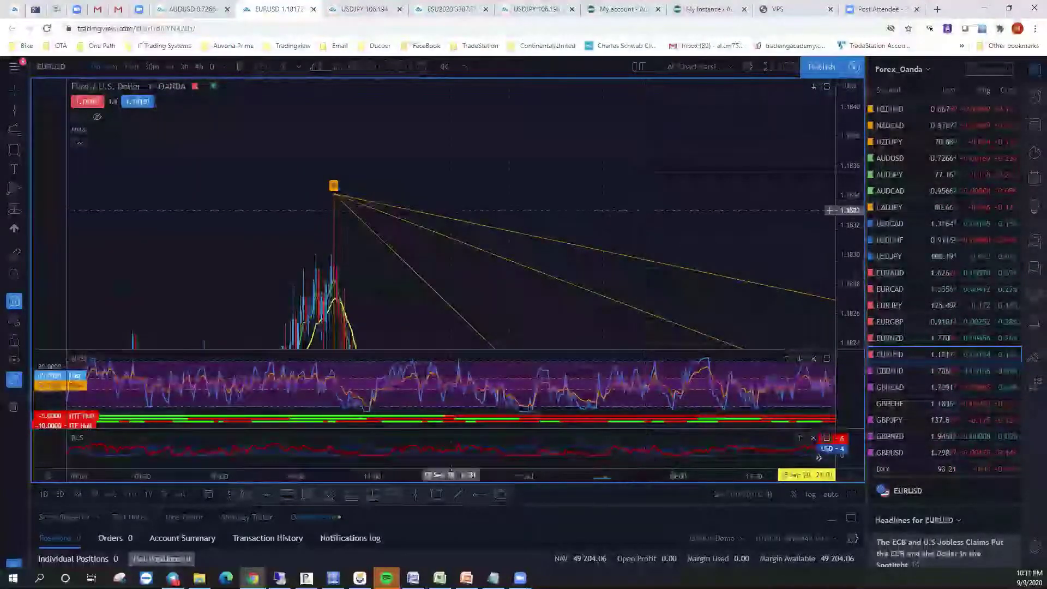
mouse_move(334, 194)
left_mouse_down()
mouse_move(370, 191)
mouse_move(333, 193)
left_mouse_up()
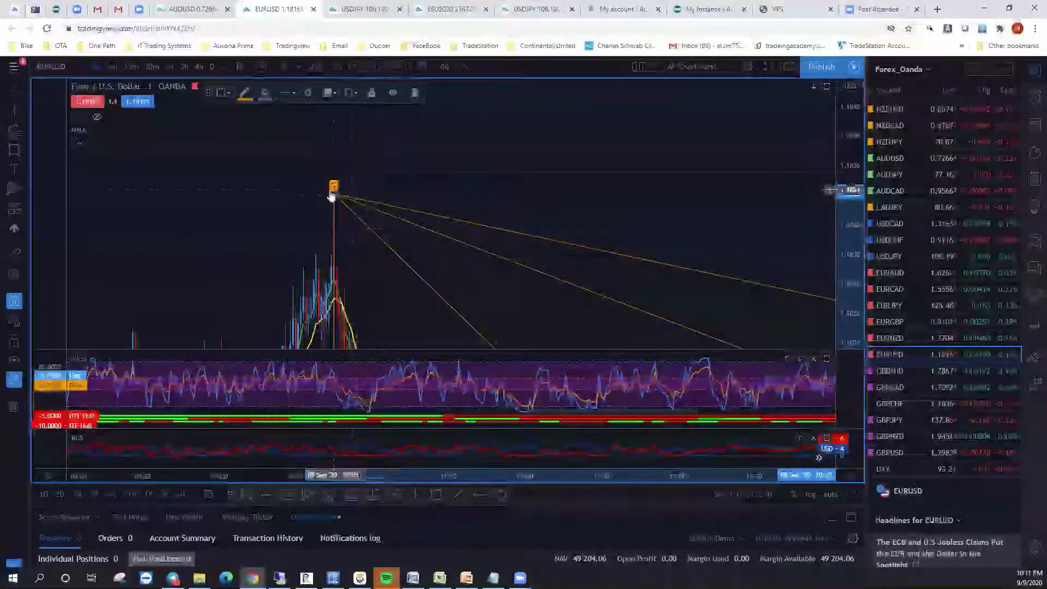
Place a horizontal ray at the wedge's B peak, about 1.1834, and apply the Target 1 template to it
left_click_drag(622, 188, 507, 159)
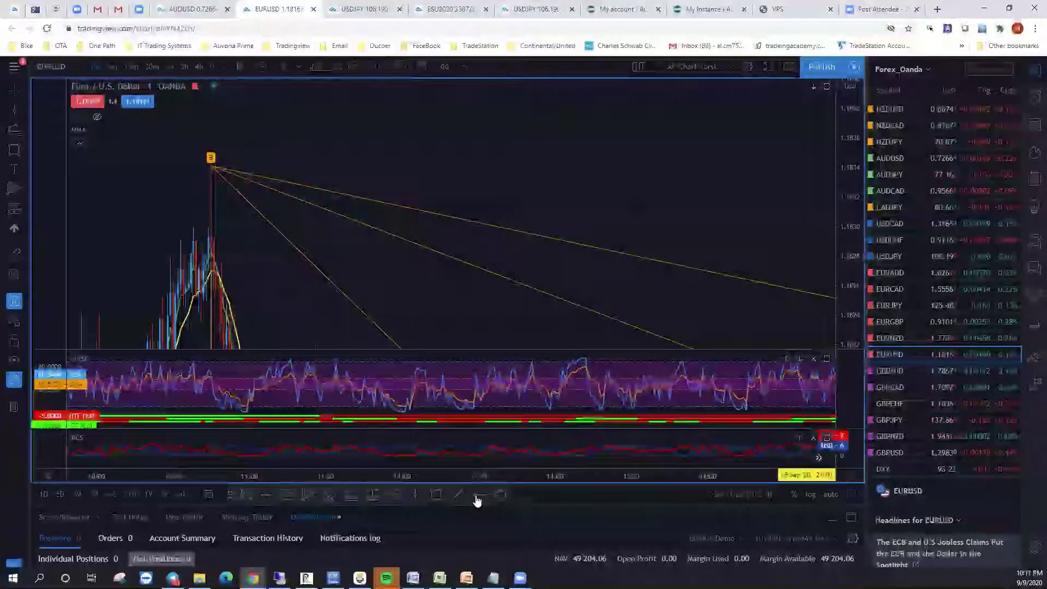
left_click(214, 170)
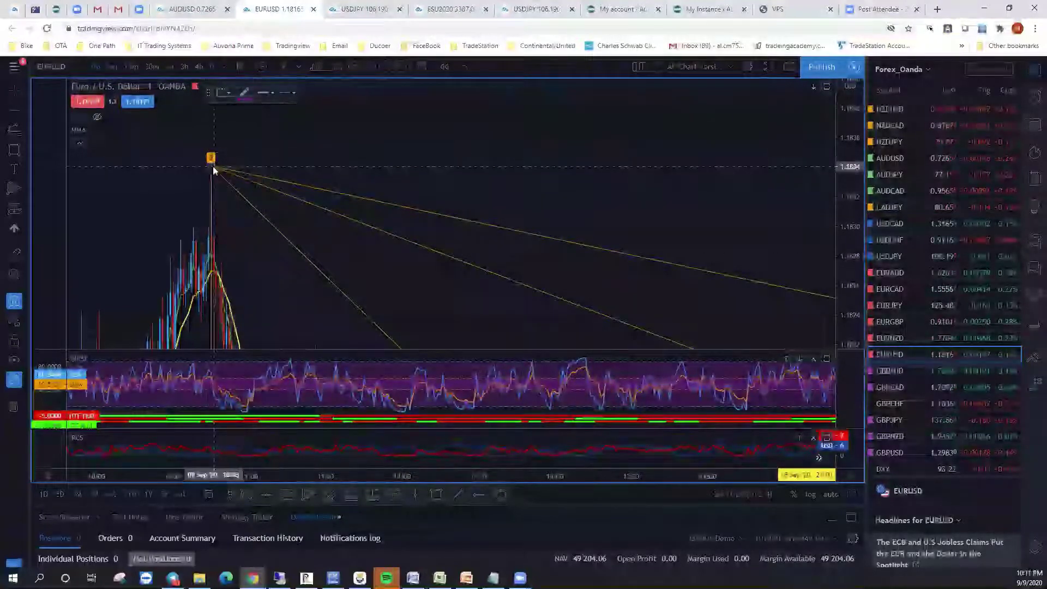
key("alt+h")
scroll(654, 218, "right", 5)
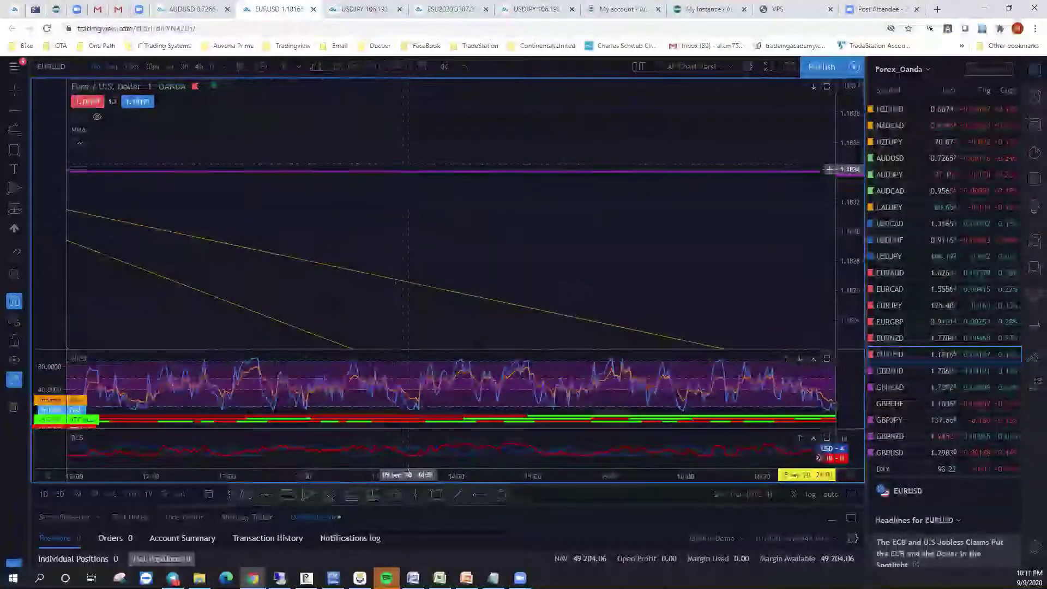
right_click(415, 172)
mouse_move(468, 209)
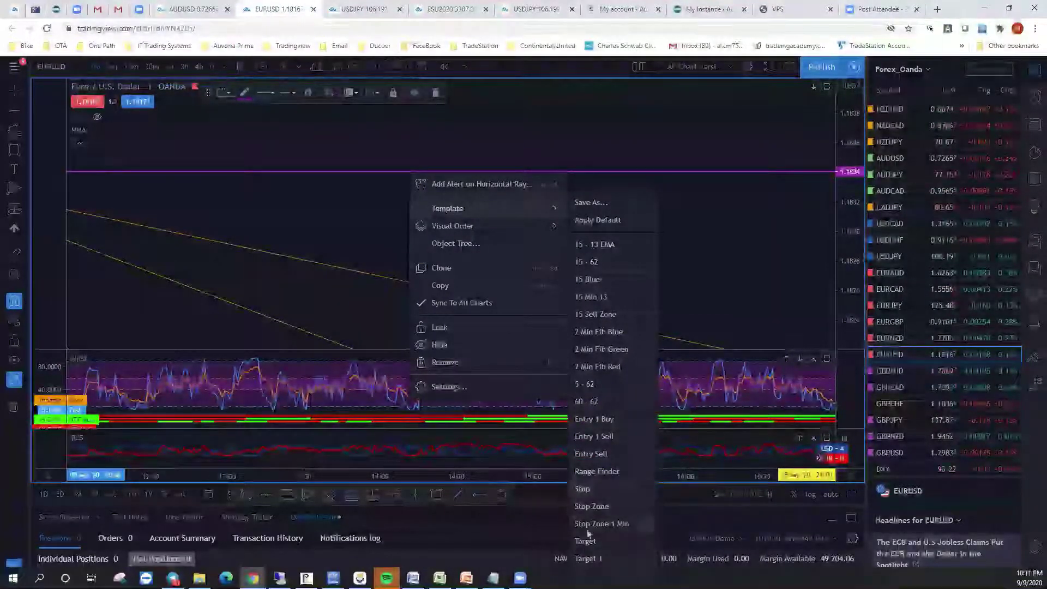
left_click(587, 544)
Move the triangle's D point later to the swing high at the 09 Sep 21:00 alert line
left_click_drag(680, 241, 403, 166)
key("alt+r")
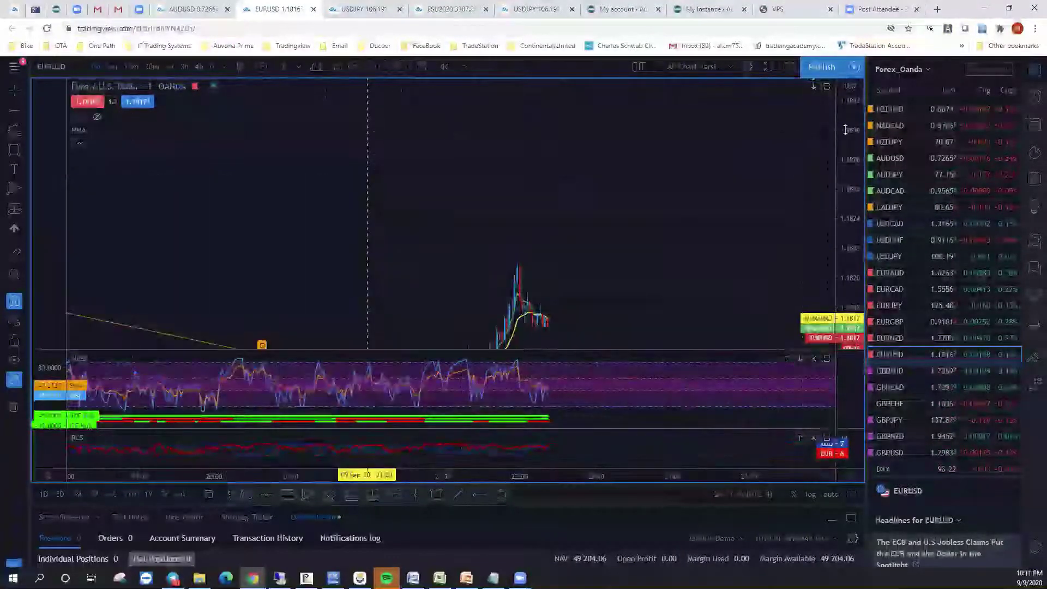
left_click_drag(649, 234, 712, 185)
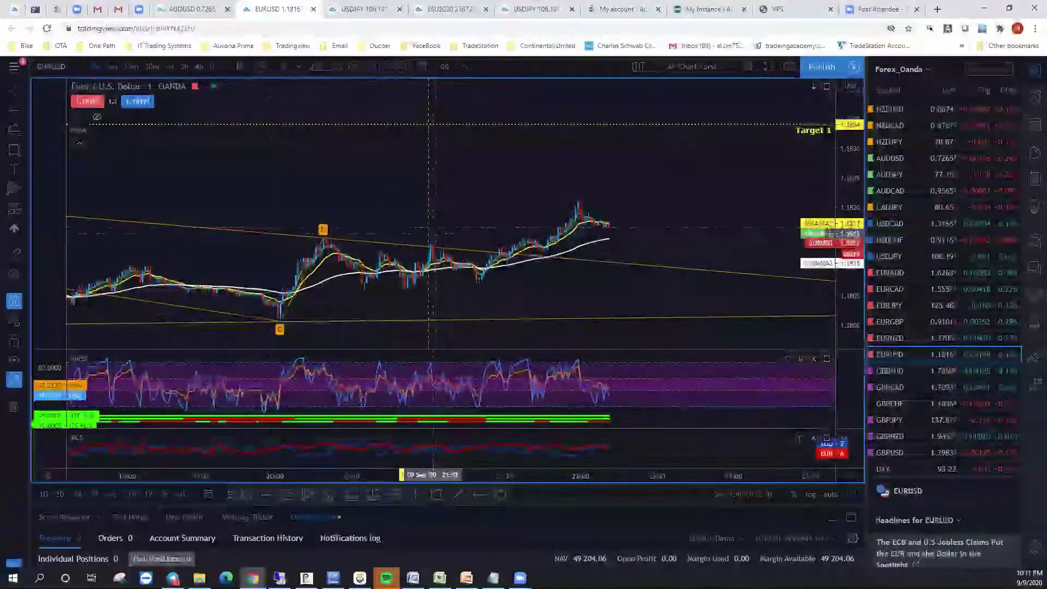
scroll(151, 90, "up", 2)
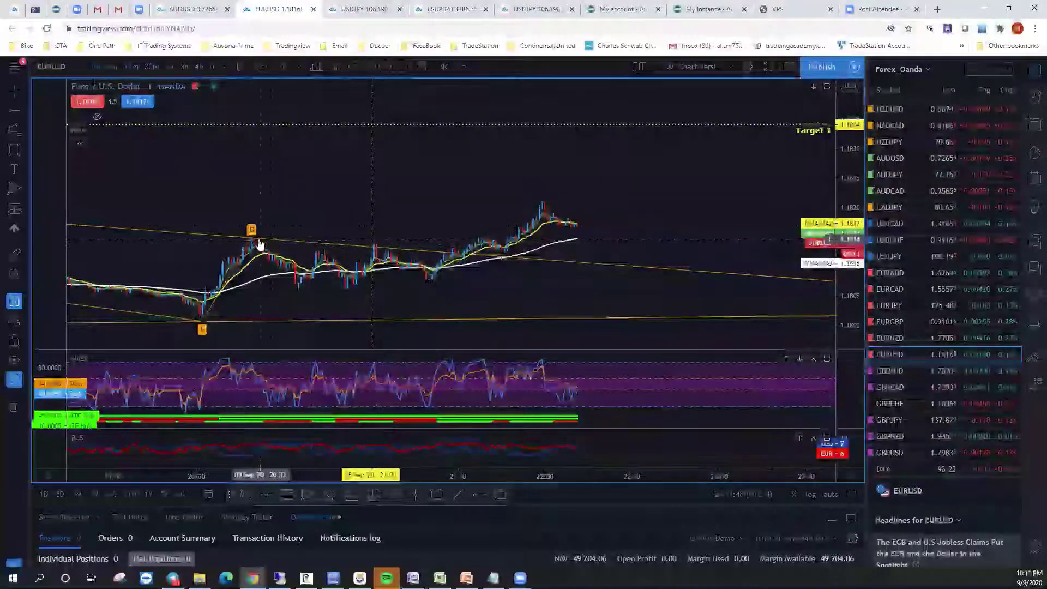
mouse_move(256, 242)
left_mouse_down()
mouse_move(294, 252)
mouse_move(346, 231)
mouse_move(372, 244)
mouse_move(373, 234)
left_mouse_up()
left_click_drag(414, 198, 659, 197)
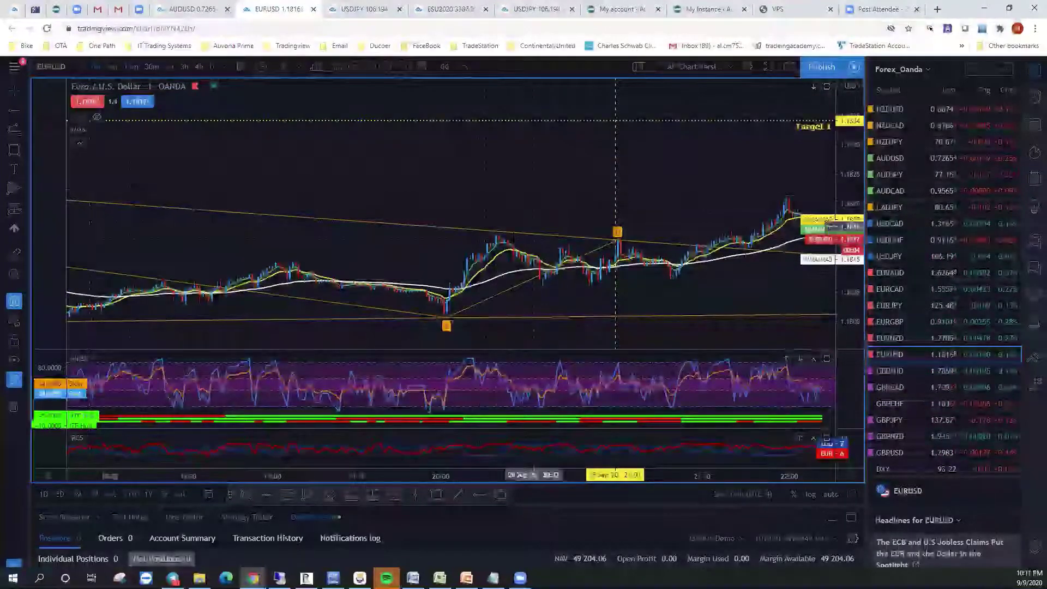
Draw a thin rectangle zone across the two swing highs around point D, extending it just past the latest candles
left_click_drag(598, 177, 445, 138)
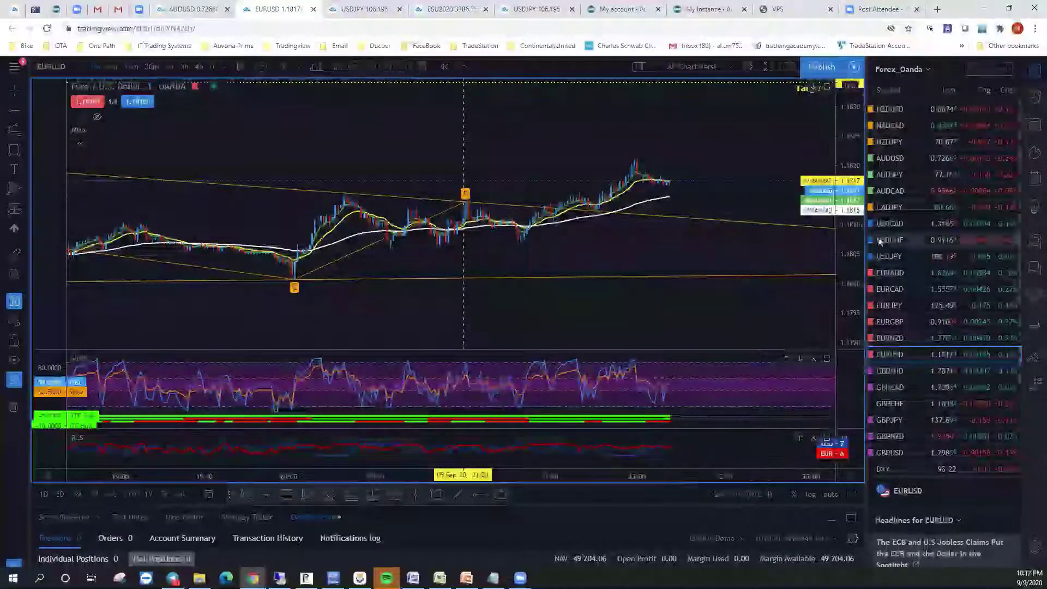
left_click_drag(820, 212, 820, 195)
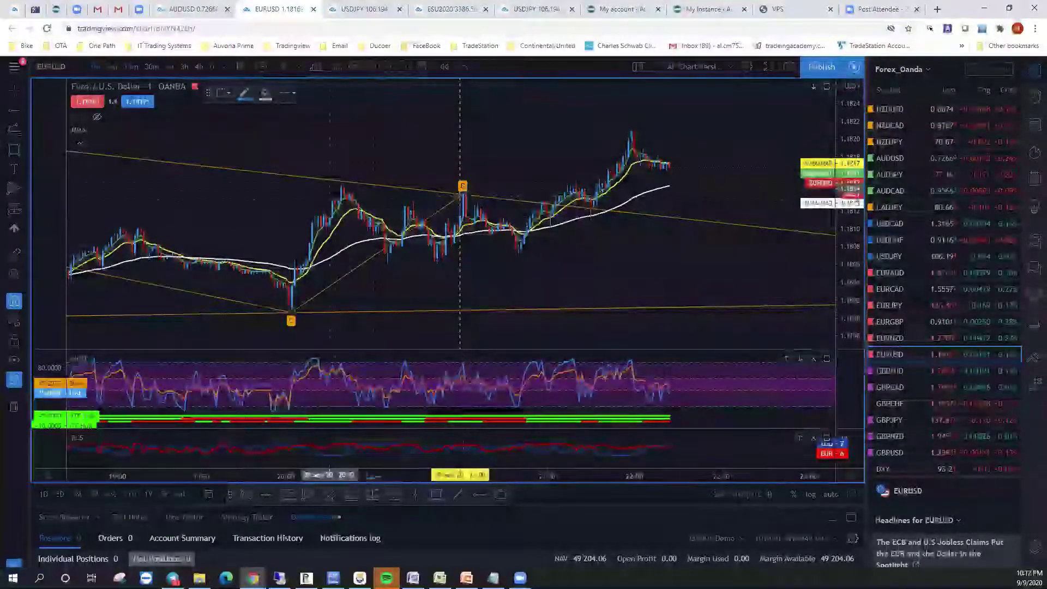
left_click_drag(338, 185, 704, 192)
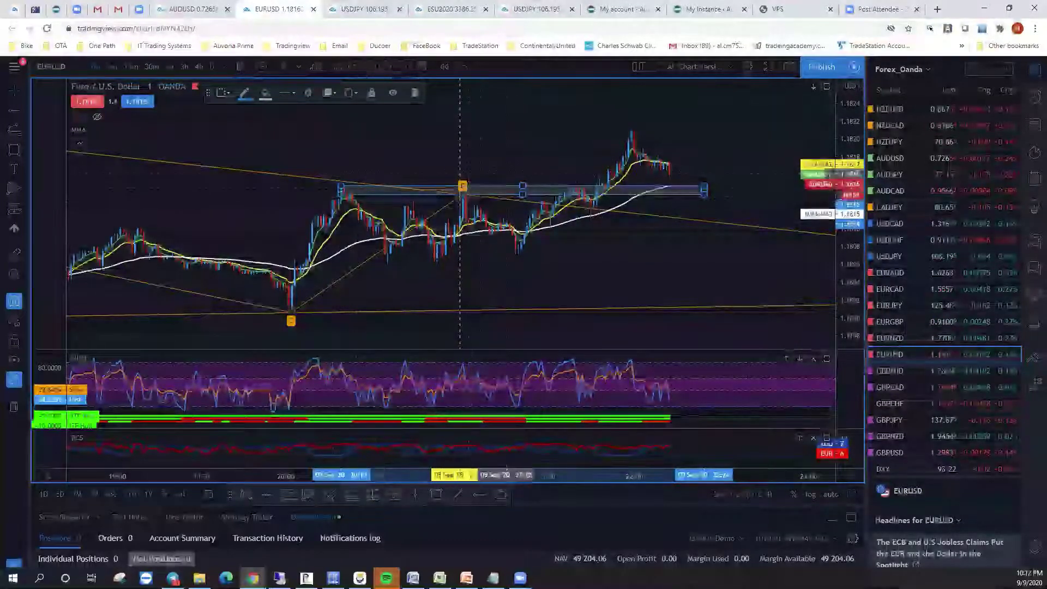
left_click_drag(507, 191, 468, 170)
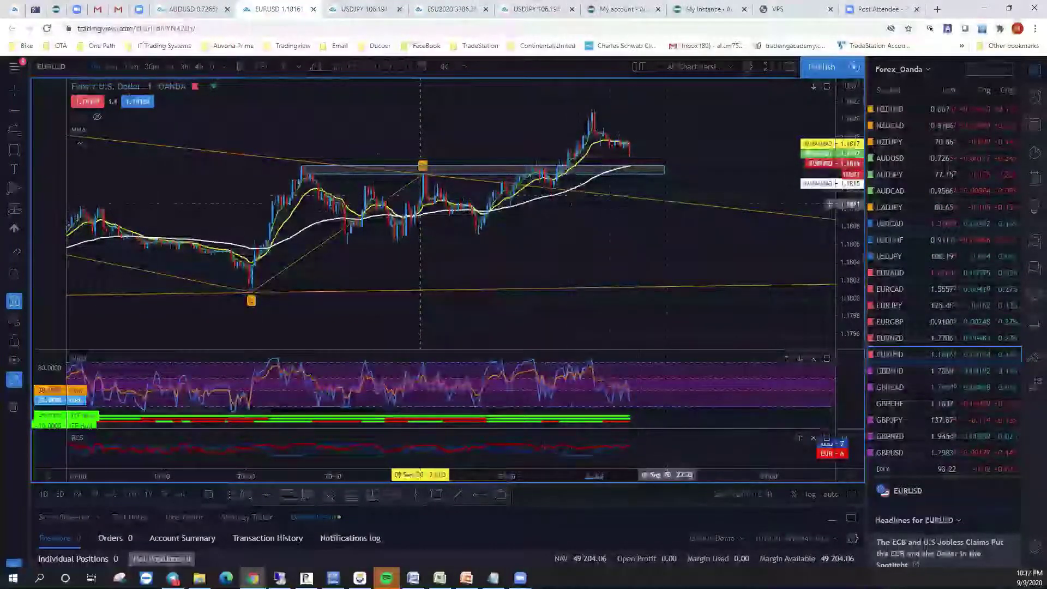
left_click_drag(848, 218, 848, 186)
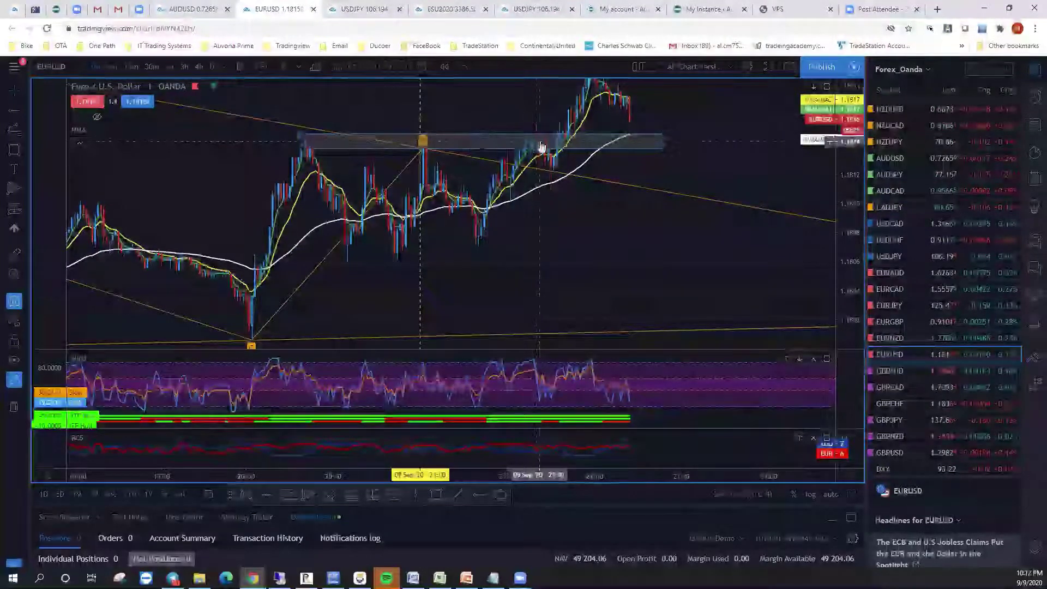
Measure the price distance from the rectangle zone at point D up to the Target 1 line
left_click_drag(719, 102, 727, 222)
left_click_drag(838, 245, 837, 289)
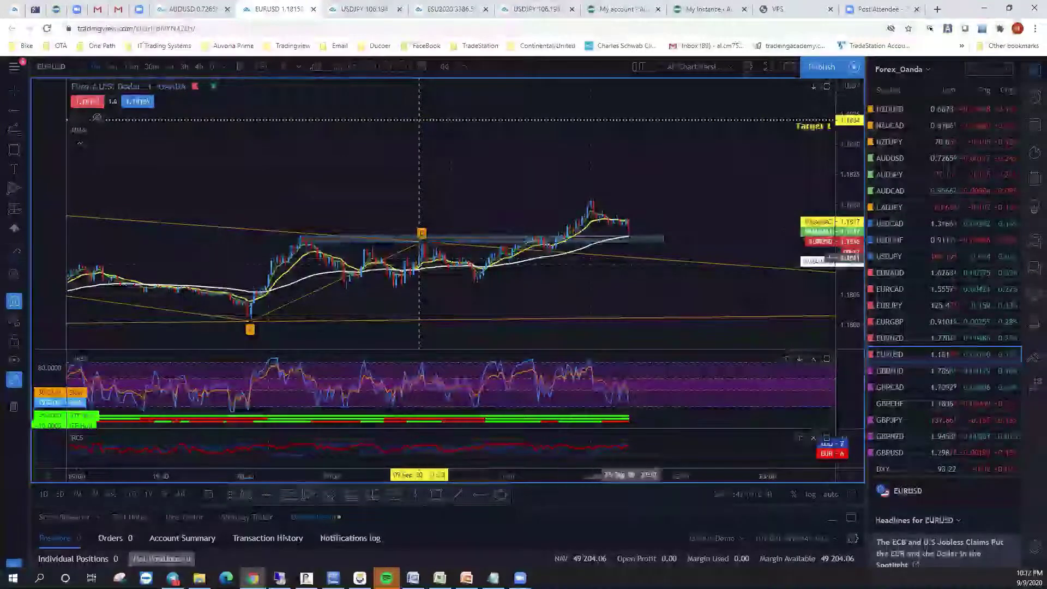
left_click(455, 239)
left_click(503, 120)
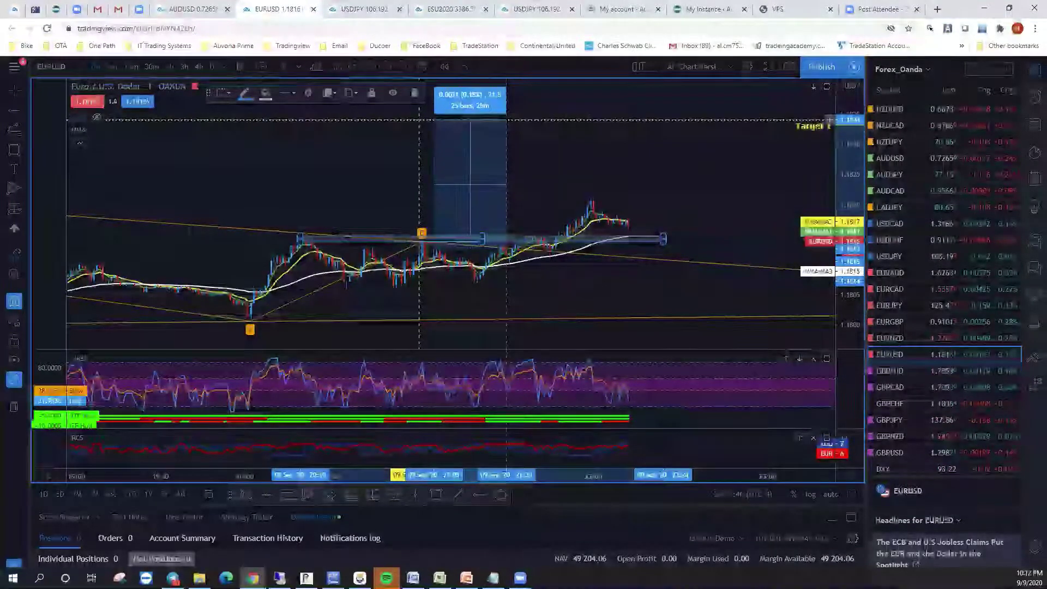
left_click(280, 151)
Clone the Target 1 ray and place the copy at about 1.1829, just below the wedge's B peak
left_click_drag(281, 150, 791, 159)
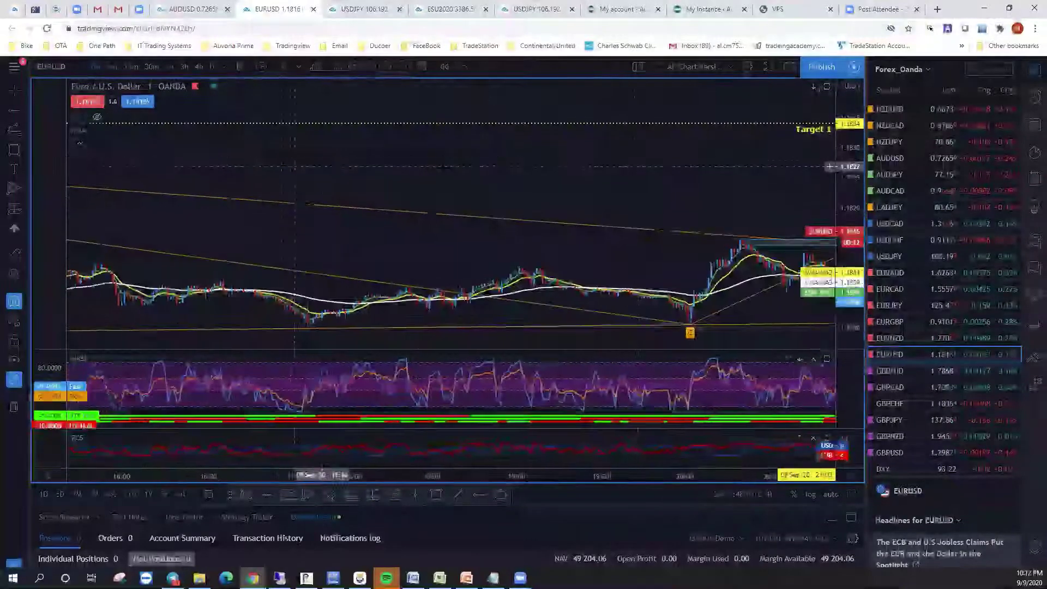
scroll(542, 161, "down", 5)
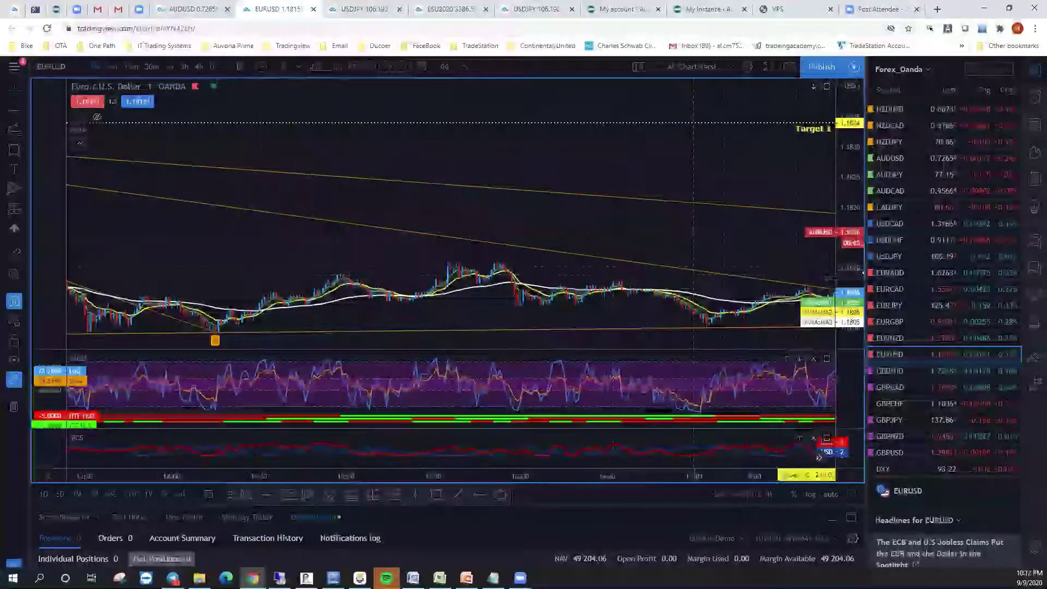
scroll(397, 155, "down", 2)
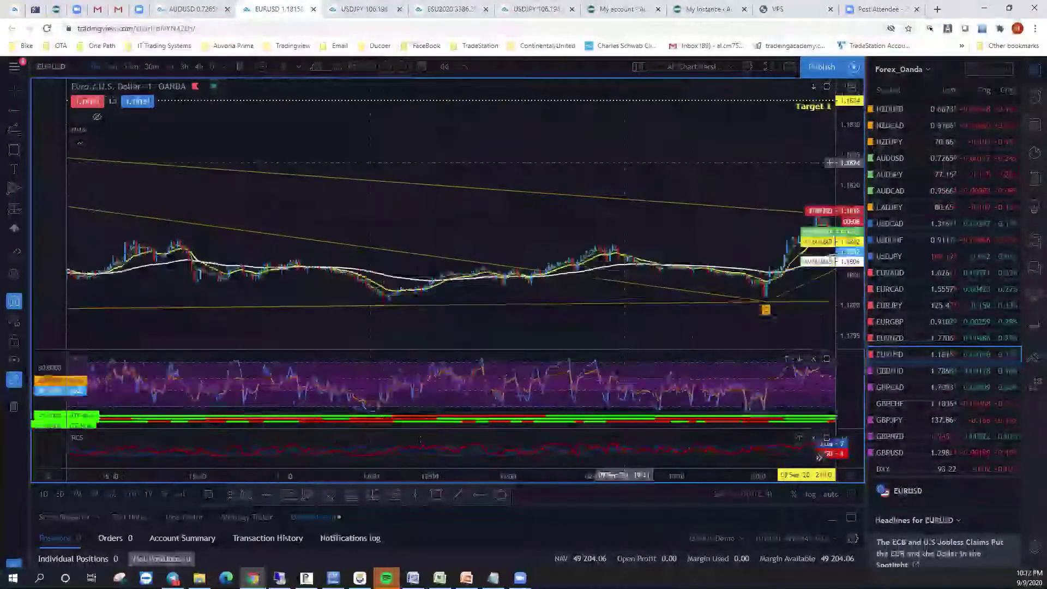
scroll(443, 189, "up", 4)
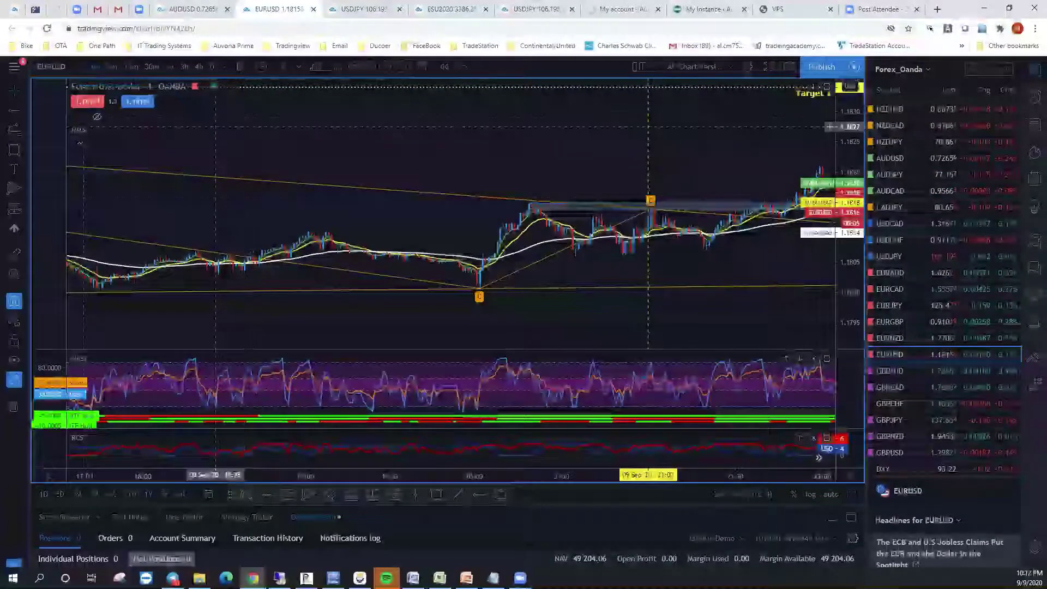
scroll(648, 127, "left", 5)
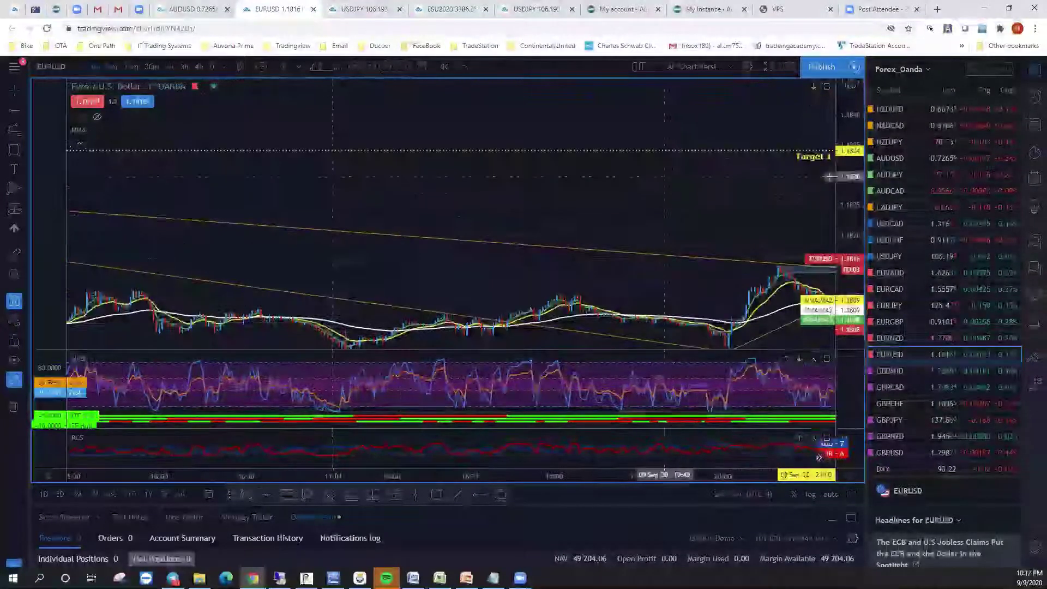
scroll(665, 180, "left", 2)
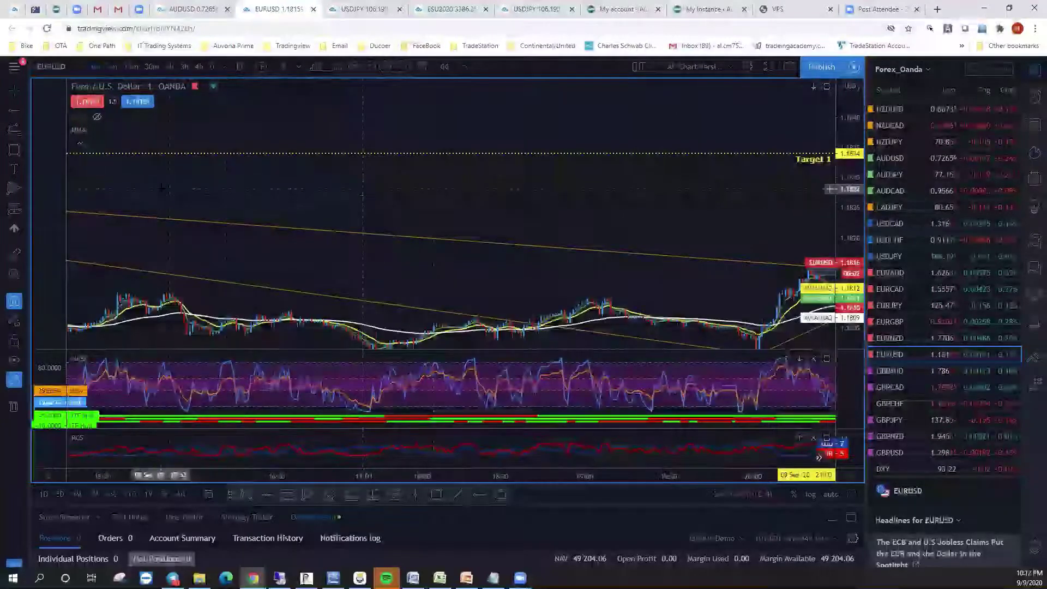
scroll(729, 217, "up", 4)
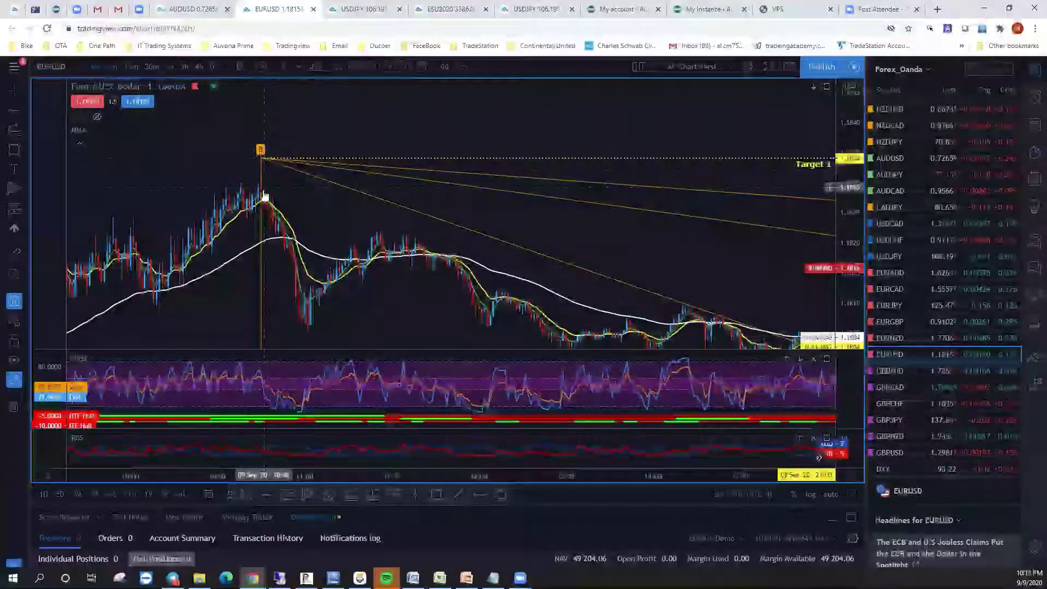
right_click(396, 164)
left_click(435, 248)
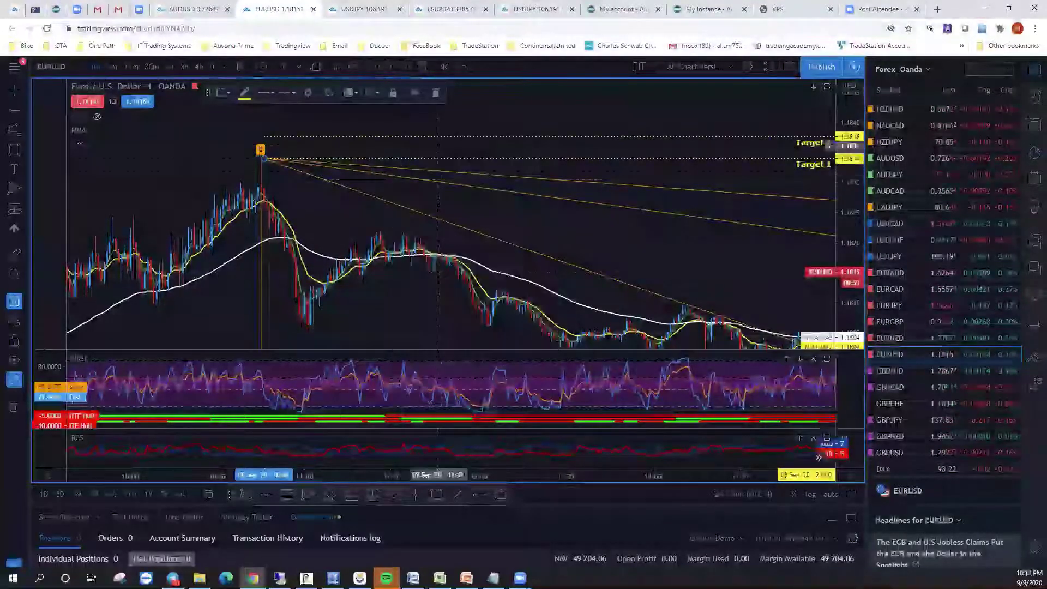
left_click_drag(444, 167, 259, 190)
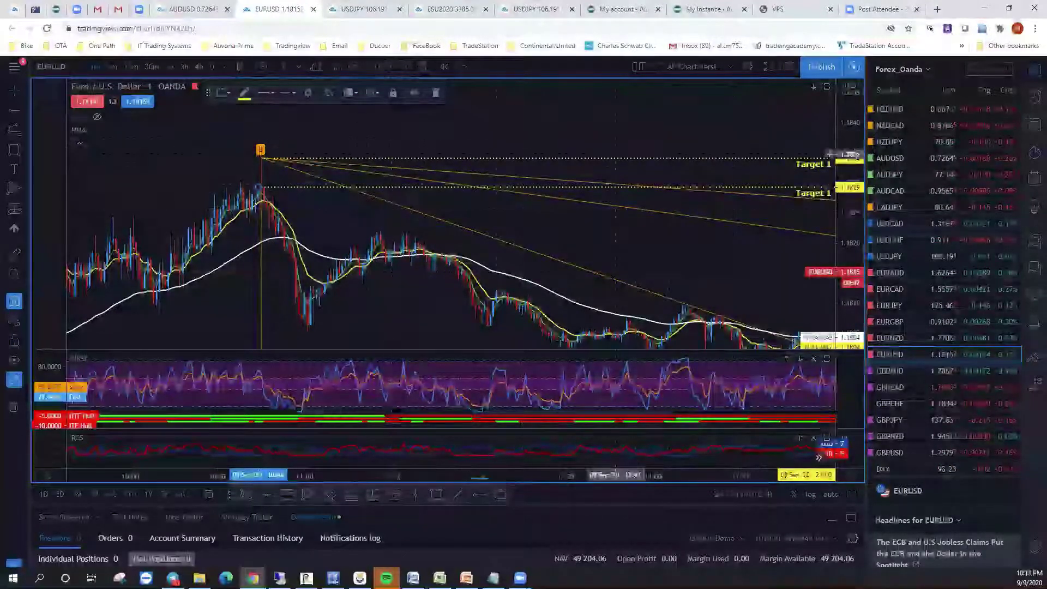
Draw a rectangle between the two Target 1 lines from the 21:00 alert line past the latest candles and apply the _Supply Zone template
scroll(617, 114, "down", 5)
scroll(409, 114, "up", 5)
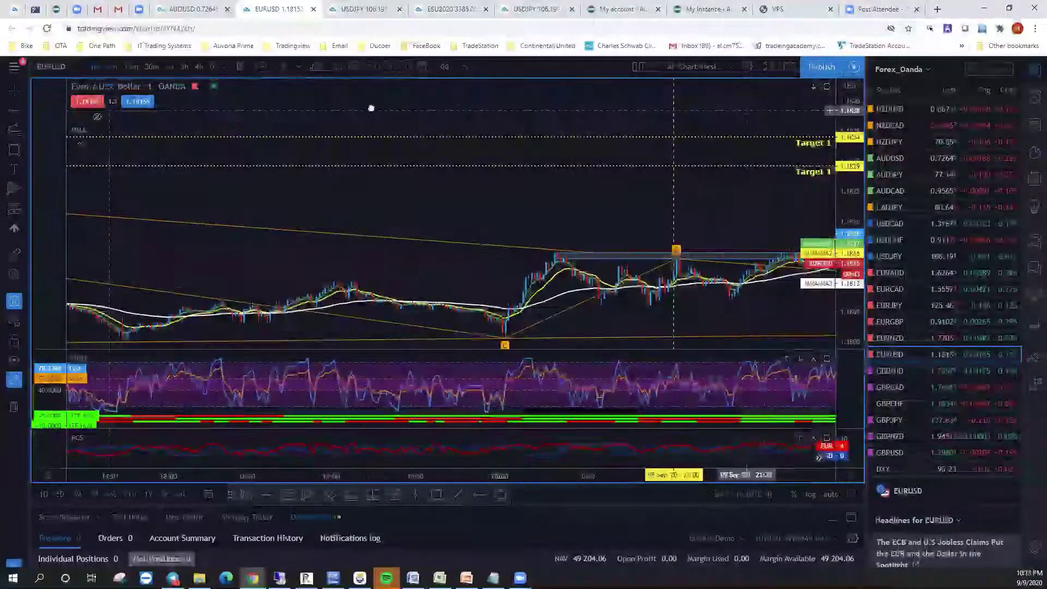
scroll(390, 109, "right", 5)
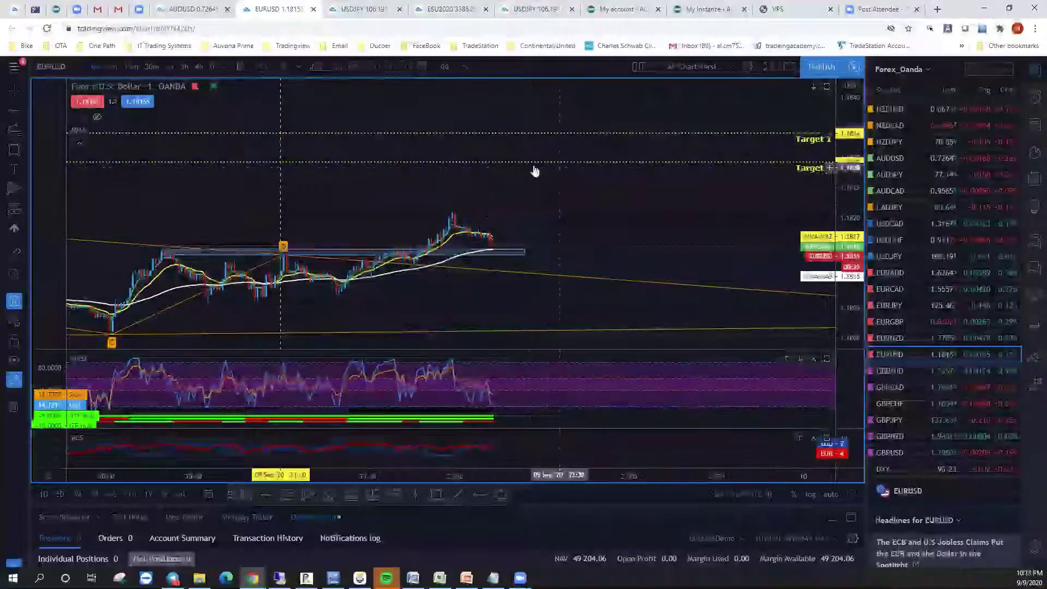
left_click(436, 493)
left_click_drag(281, 132, 578, 162)
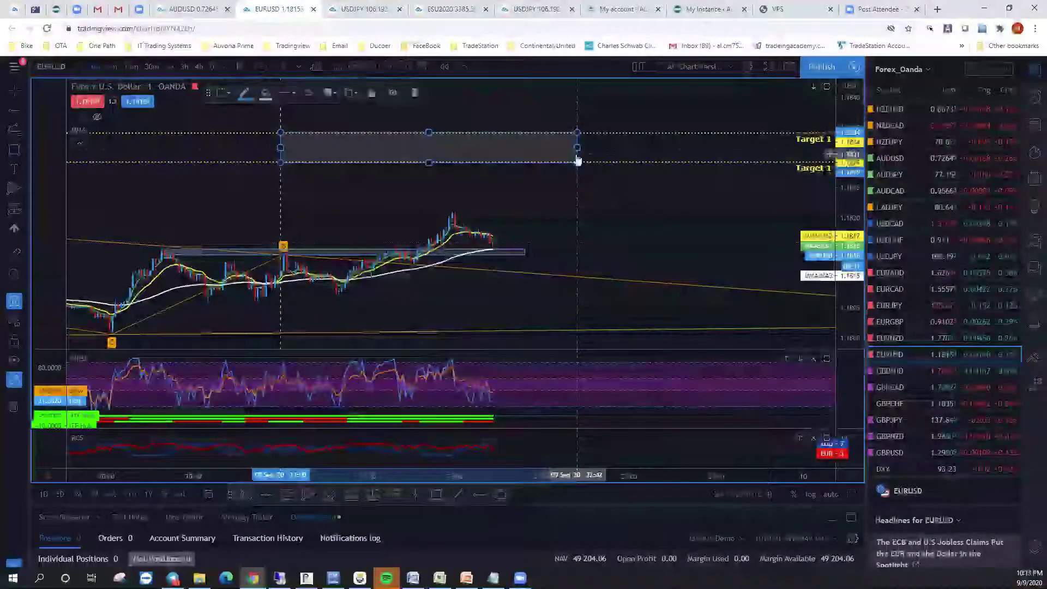
right_click(577, 151)
mouse_move(614, 160)
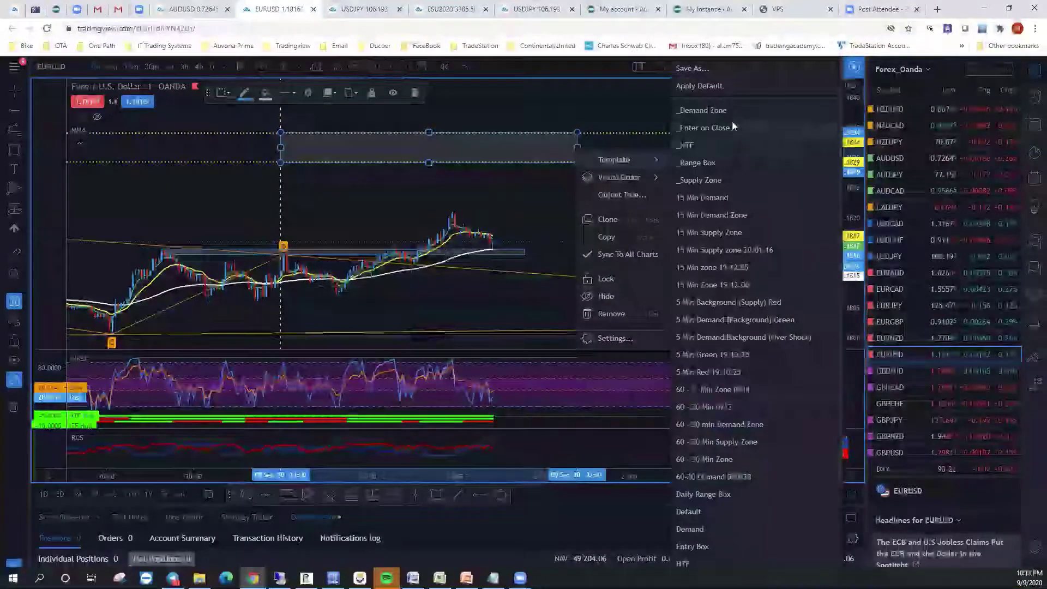
left_click(706, 180)
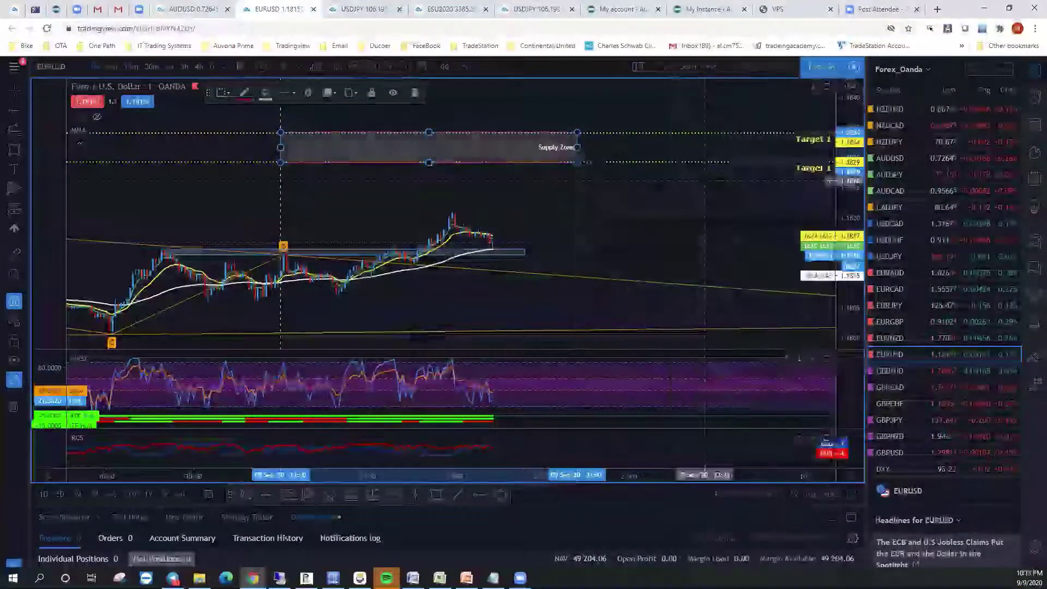
Return to the three-chart layout, switch the middle EURUSD chart to the 5-minute timeframe, and reposition the price action for comparison
left_click_drag(854, 183, 855, 166)
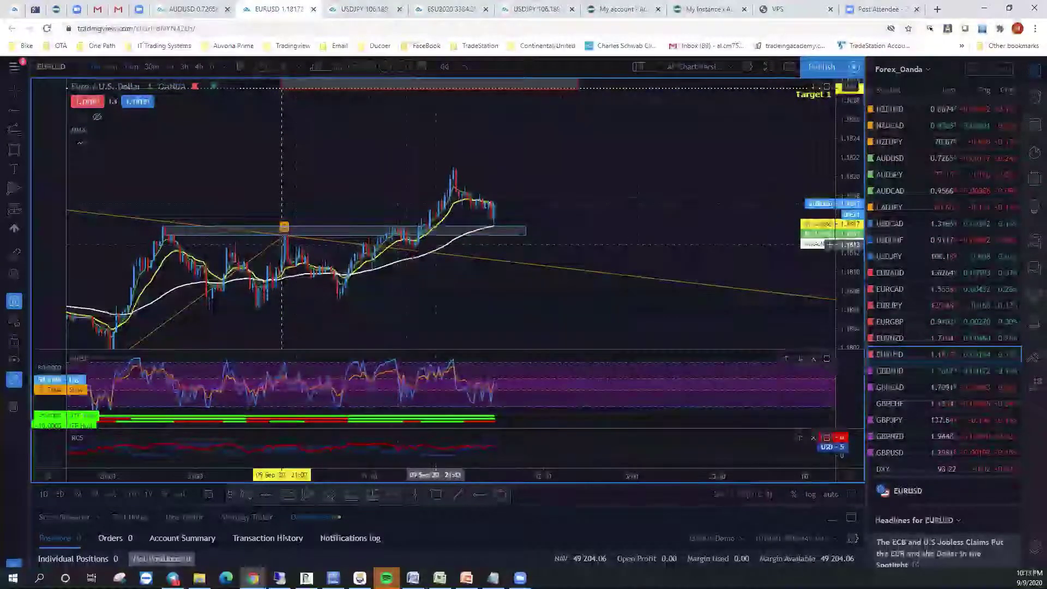
left_click_drag(500, 213, 482, 224)
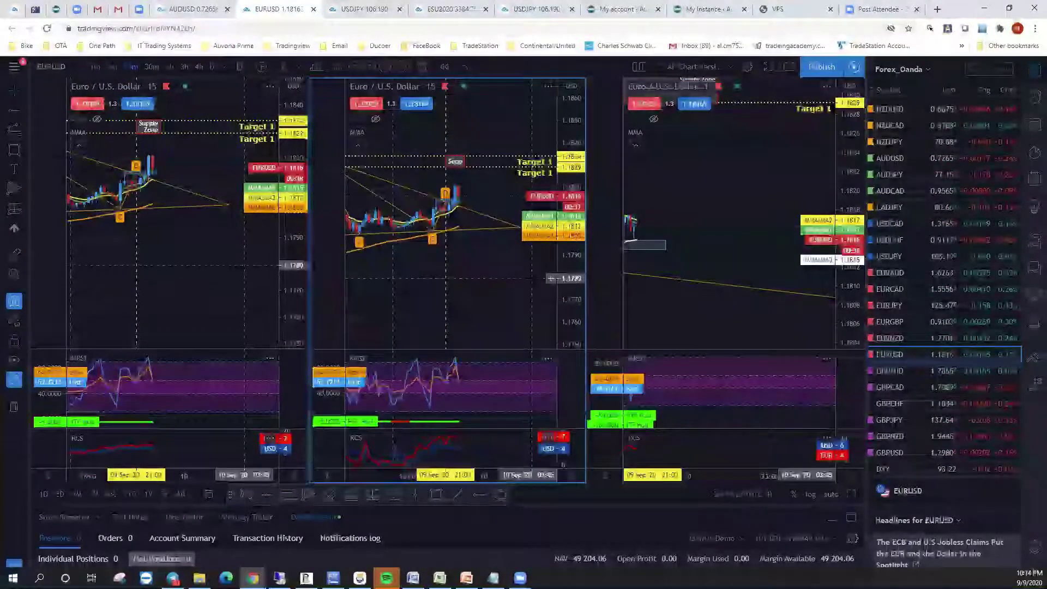
left_click(778, 194)
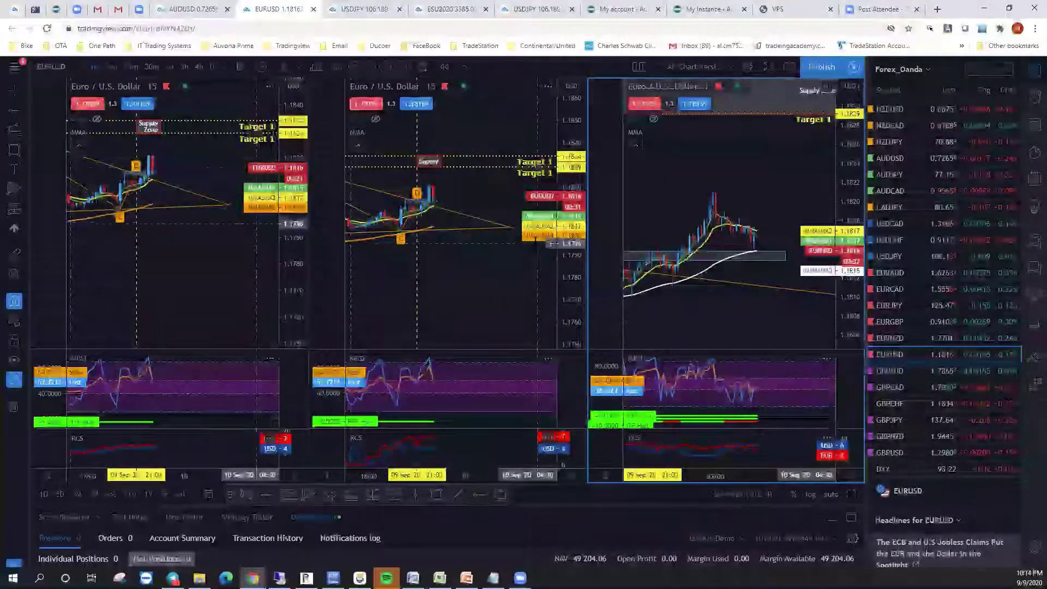
left_click(431, 176)
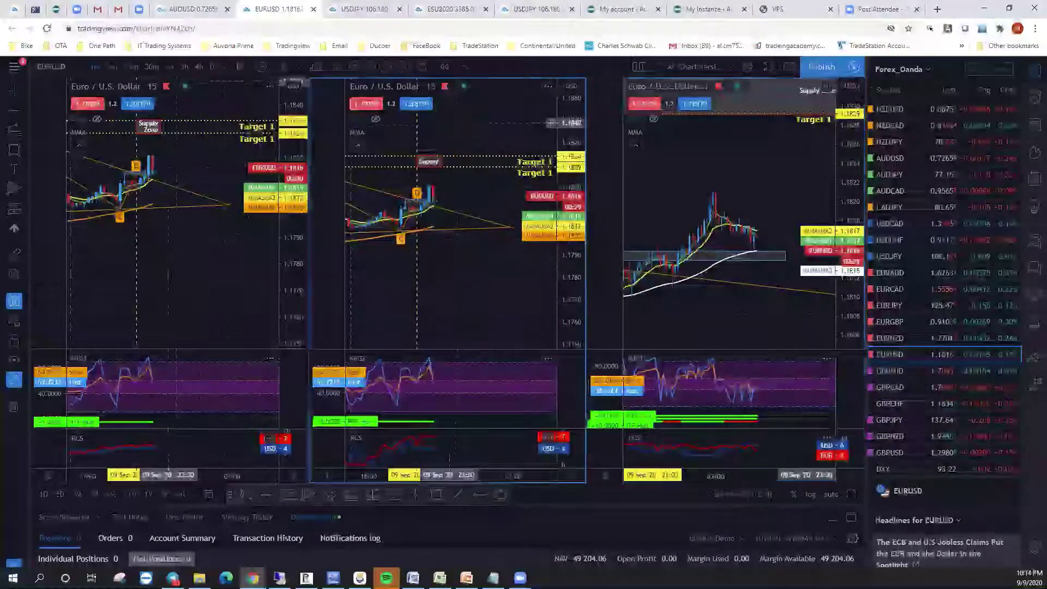
left_click(113, 66)
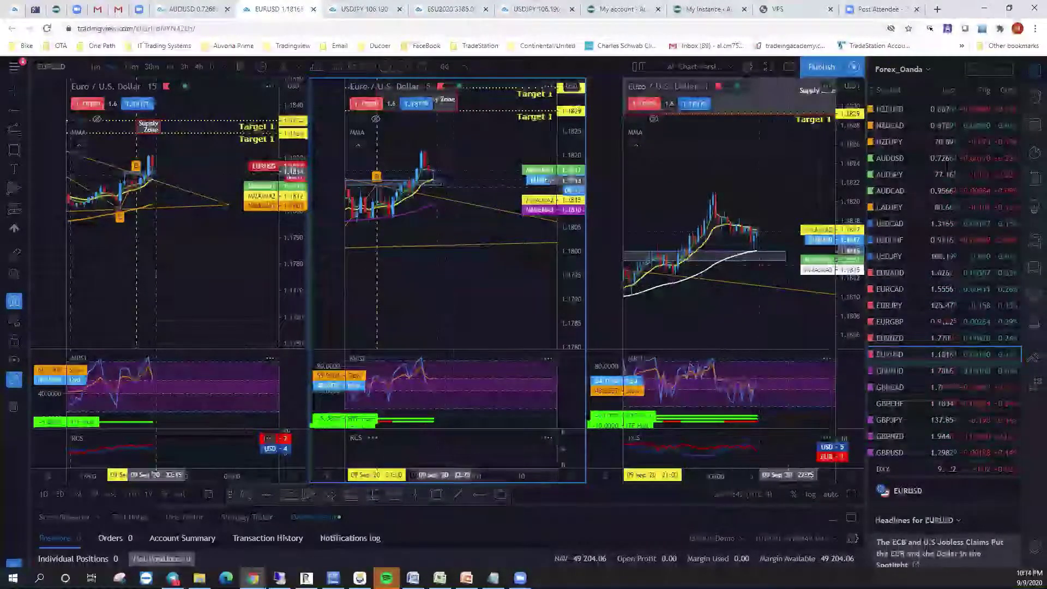
left_click_drag(279, 206, 273, 243)
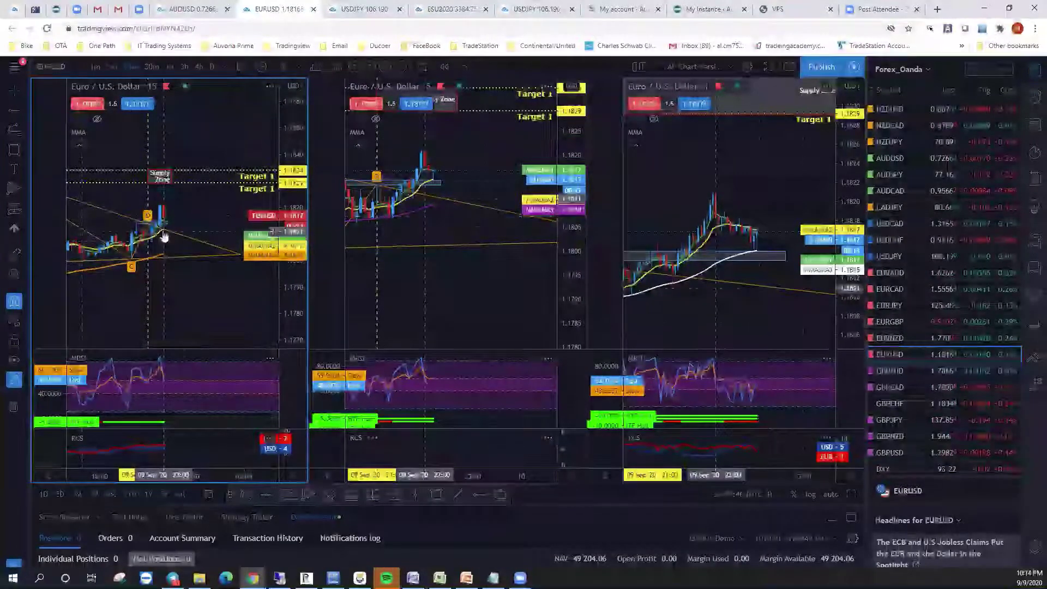
Draw a horizontal ray at about 1.1814 through the rectangle breakout zone on the middle 5-minute EURUSD chart
left_click(830, 198)
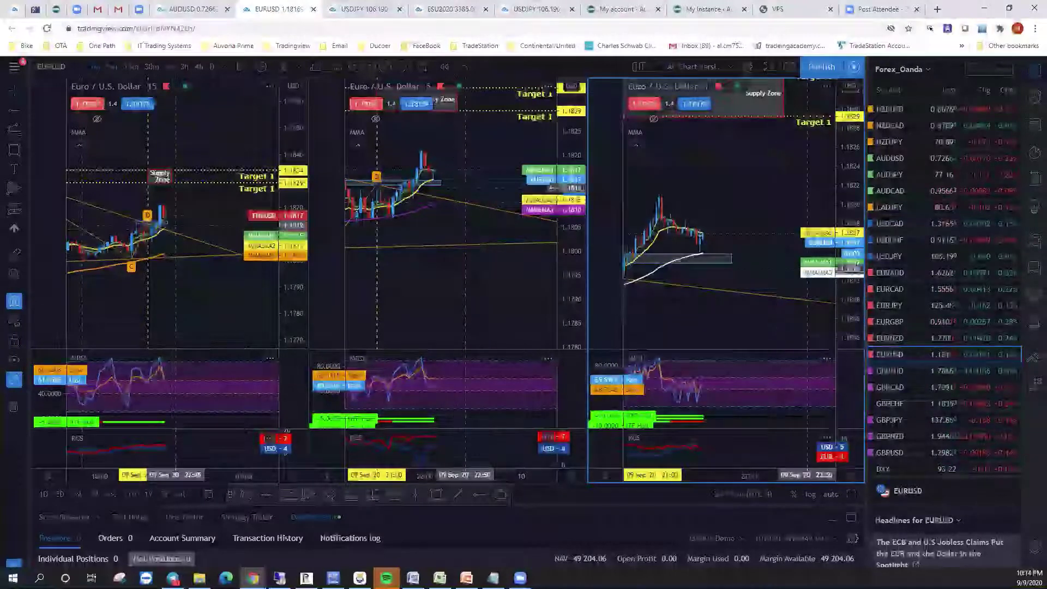
left_click(472, 169)
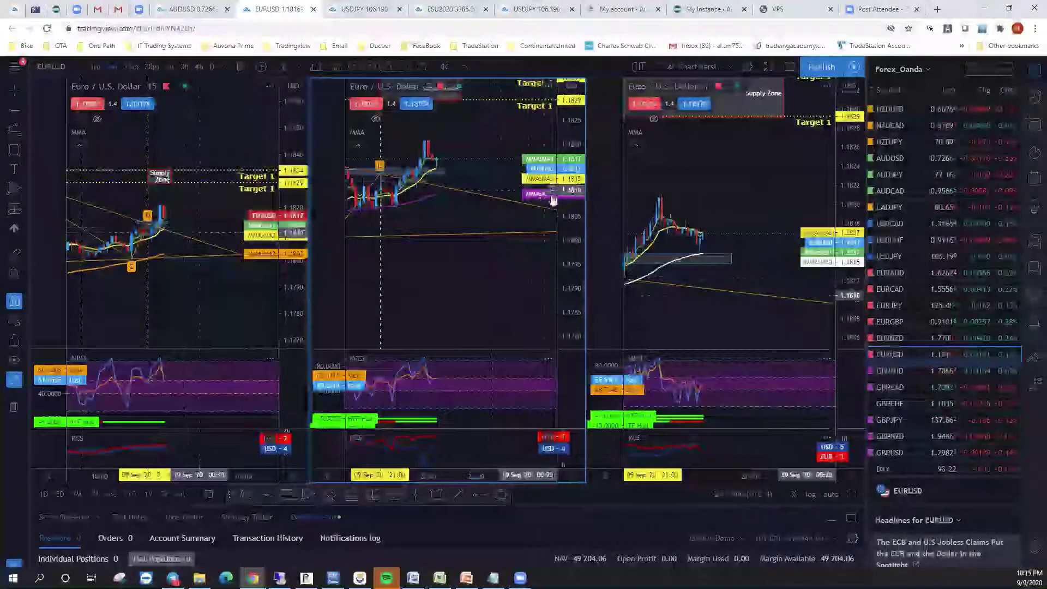
left_click_drag(553, 200, 552, 146)
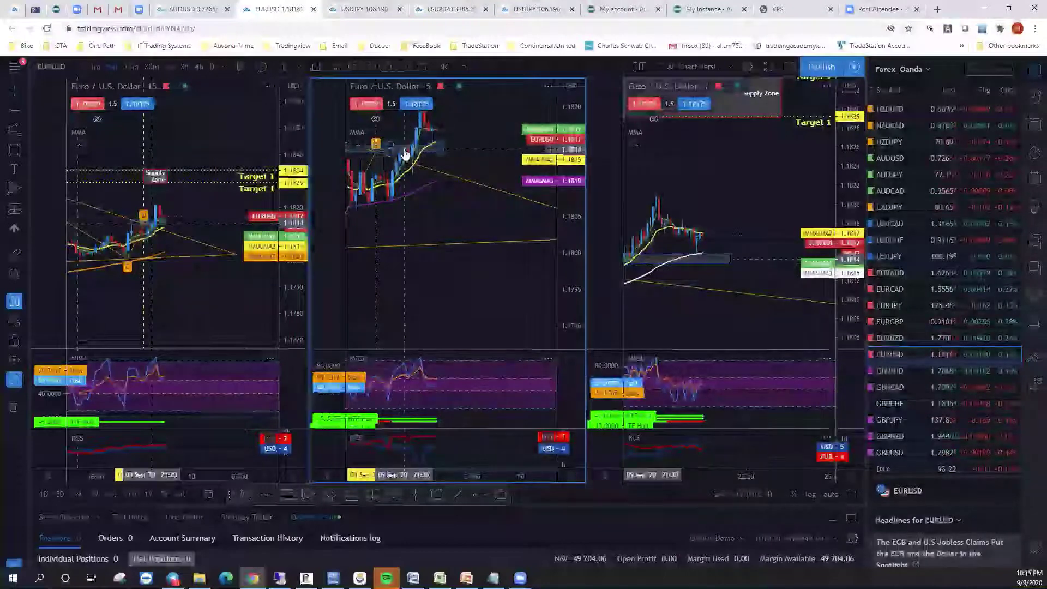
scroll(468, 409, "up", 3)
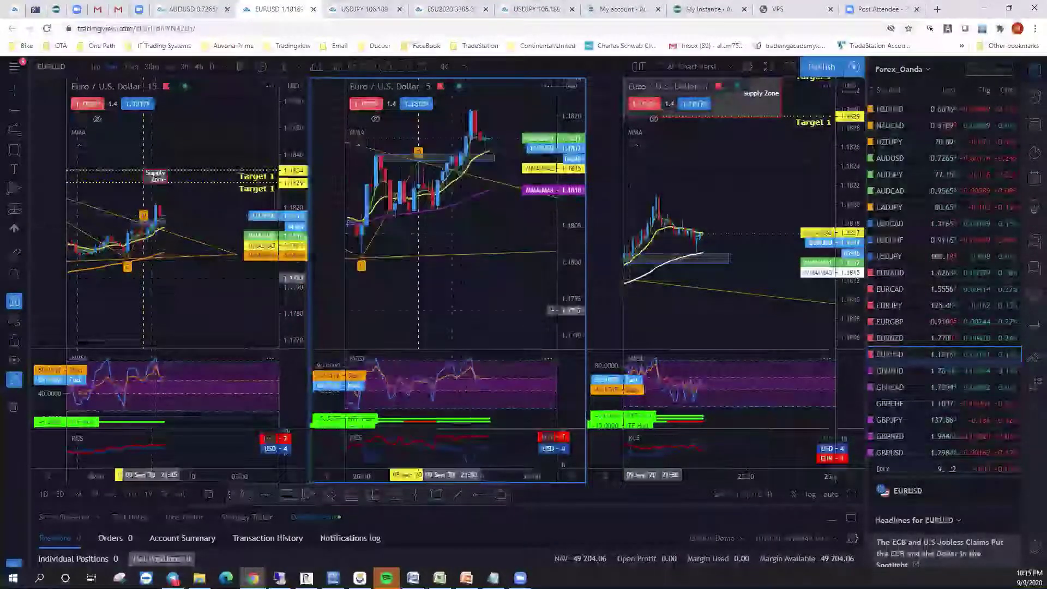
left_click(478, 498)
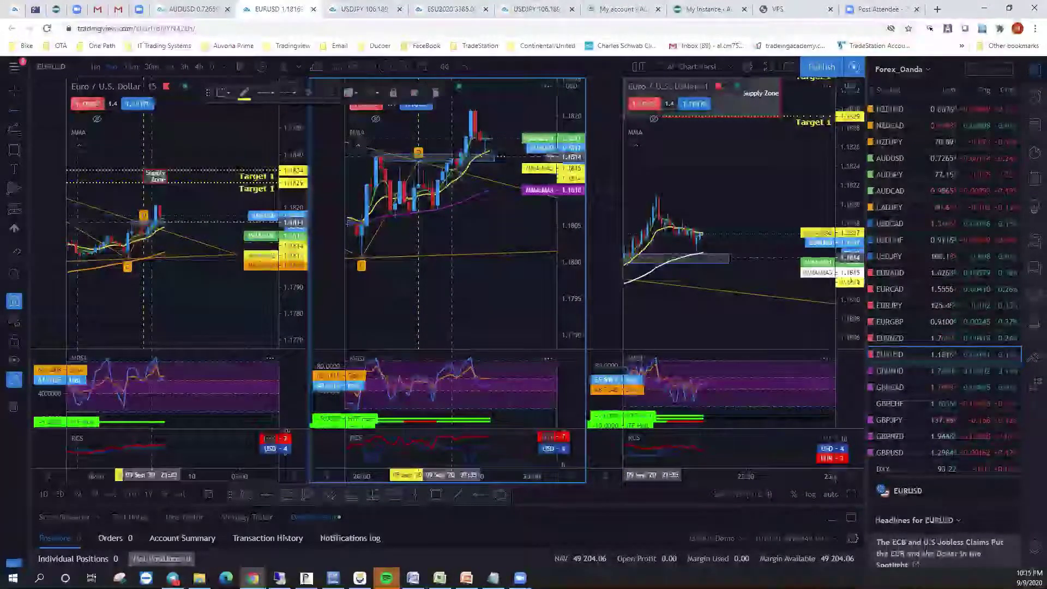
Place a long position with its entry on the 1.1814 ray just after the latest candles and apply the 10 -25 Long template
left_click_drag(471, 231, 423, 230)
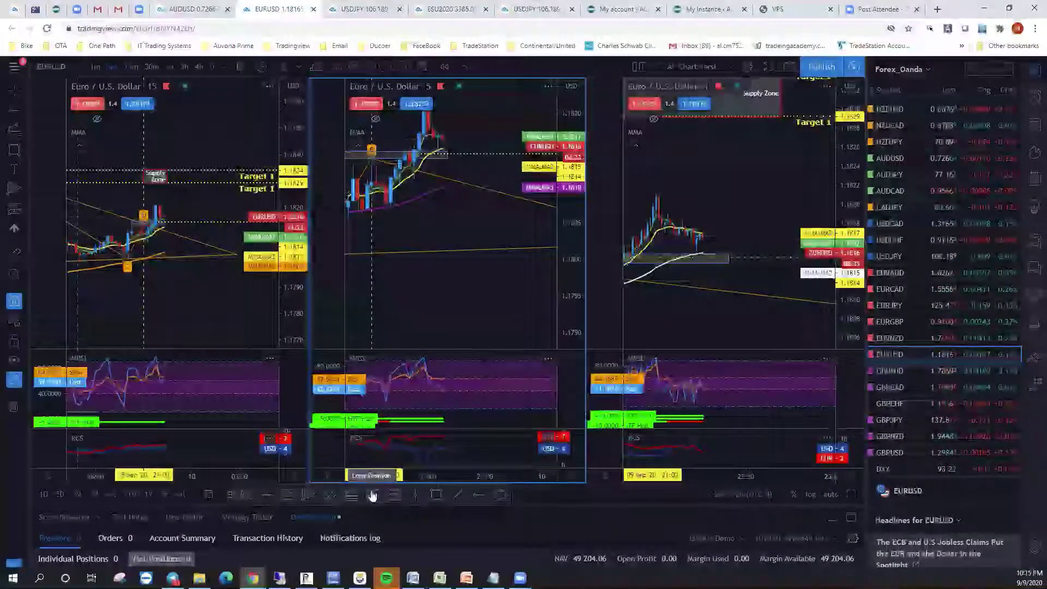
left_click(461, 153)
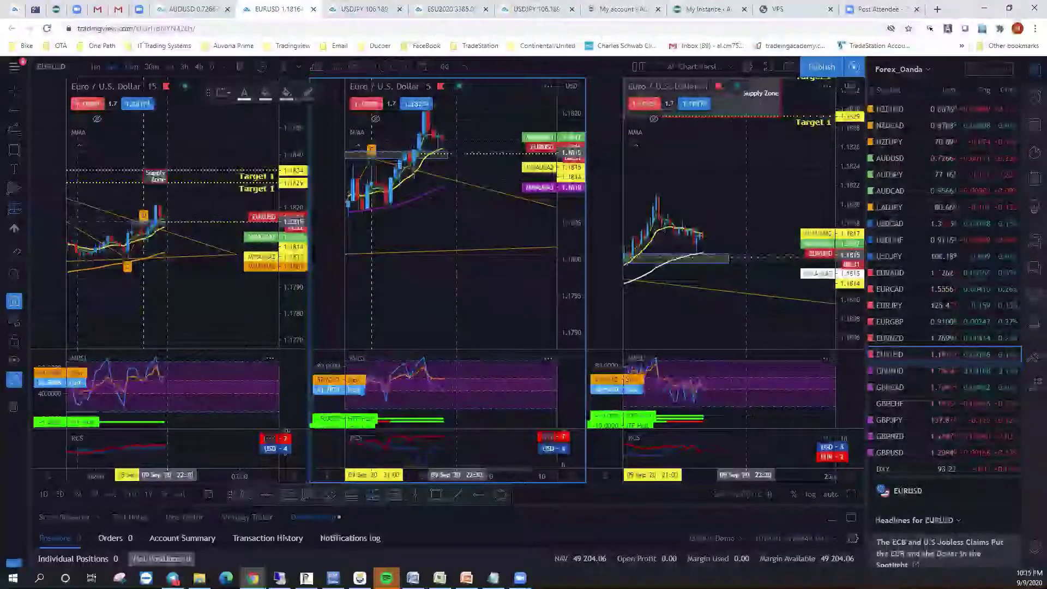
left_click(456, 155)
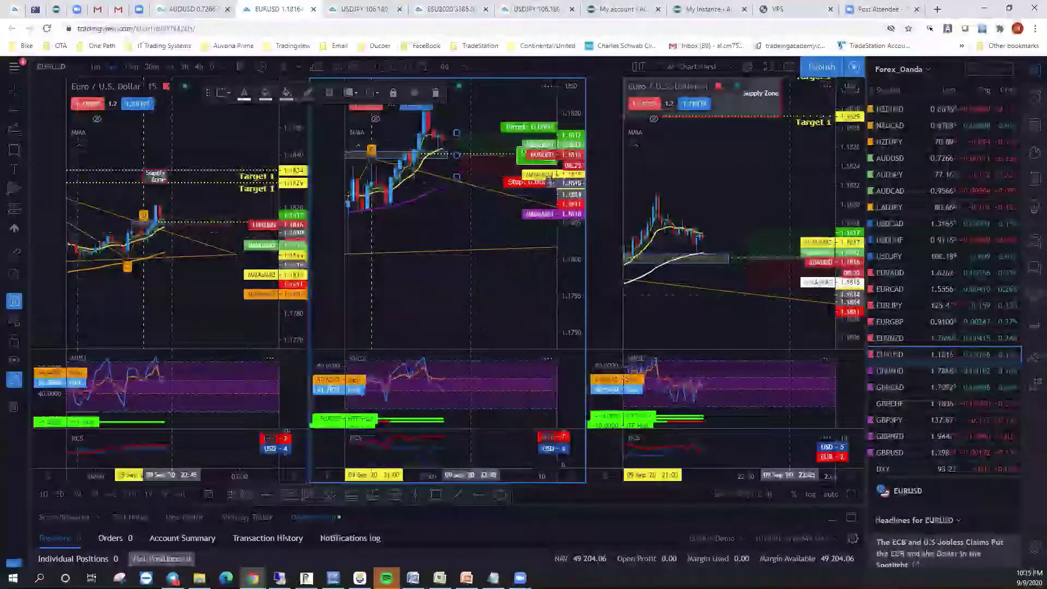
right_click(456, 175)
mouse_move(537, 188)
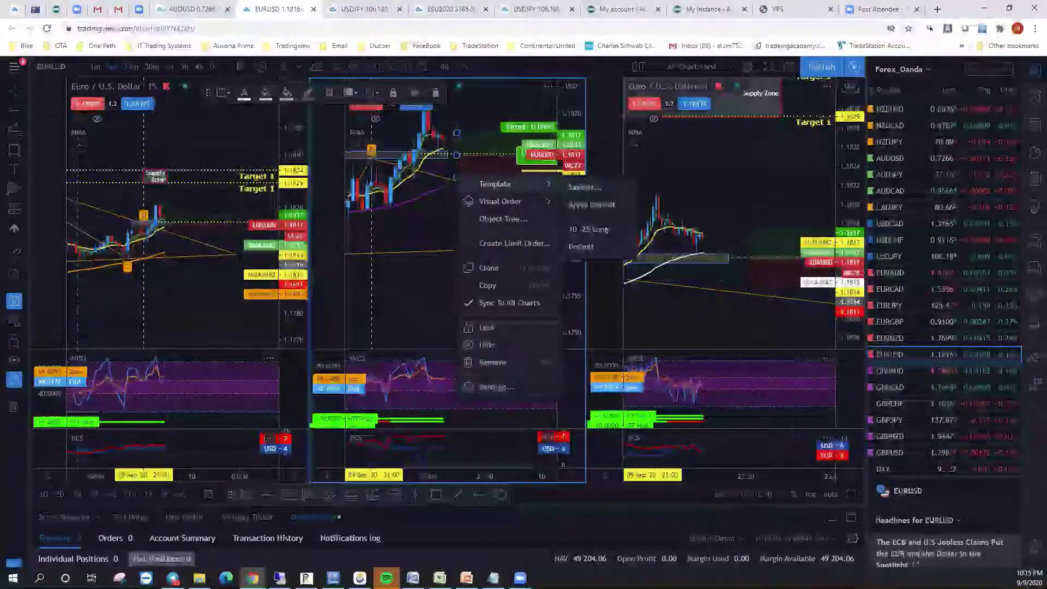
left_click(589, 229)
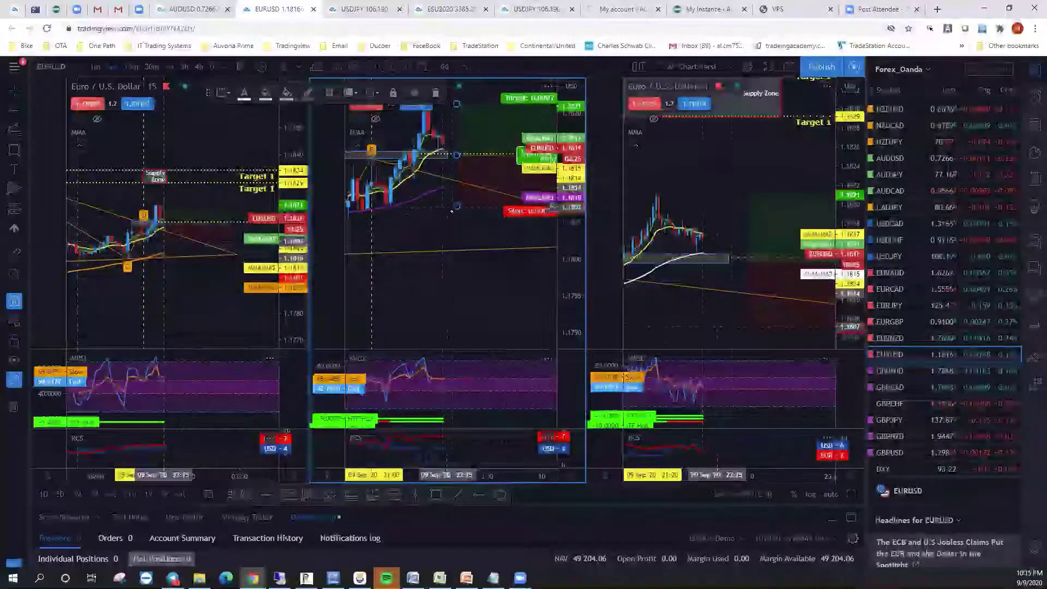
Move the long position back in time to start where price breaks above the rectangle zone on the 5-minute chart
left_click(447, 152)
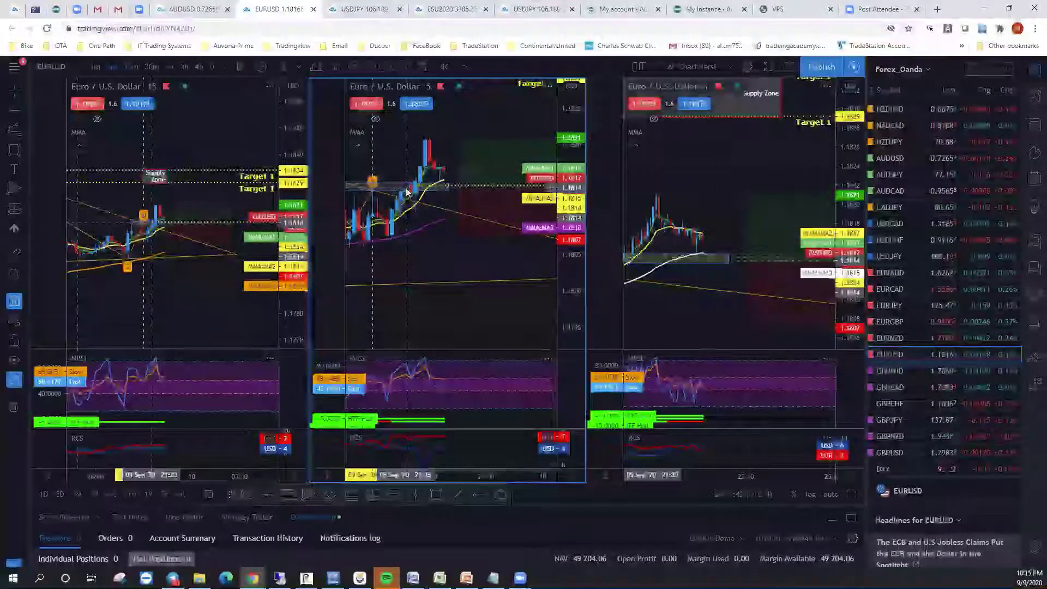
left_click(415, 207)
left_click_drag(414, 208, 405, 203)
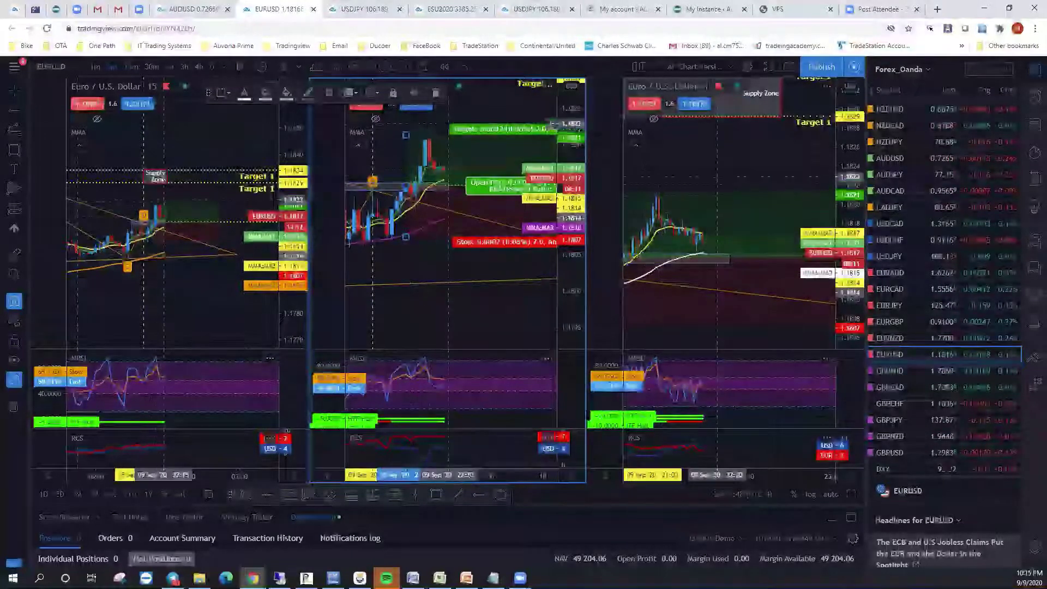
Examine price against the long position's entry, target and stop on the 15-, 5- and 1-minute EURUSD charts
left_click_drag(430, 133, 437, 153)
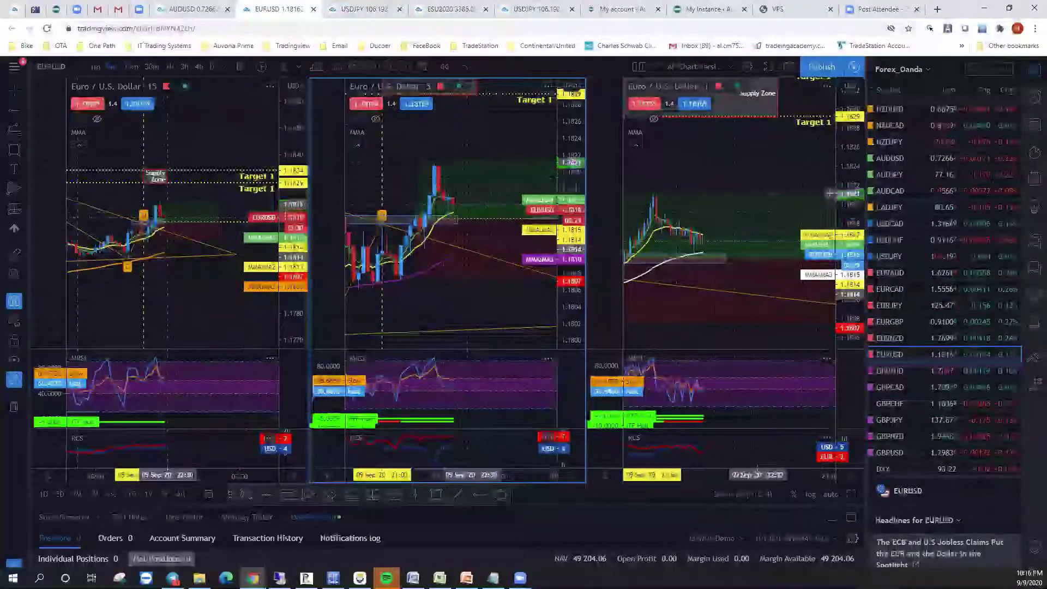
scroll(829, 153, "up", 3)
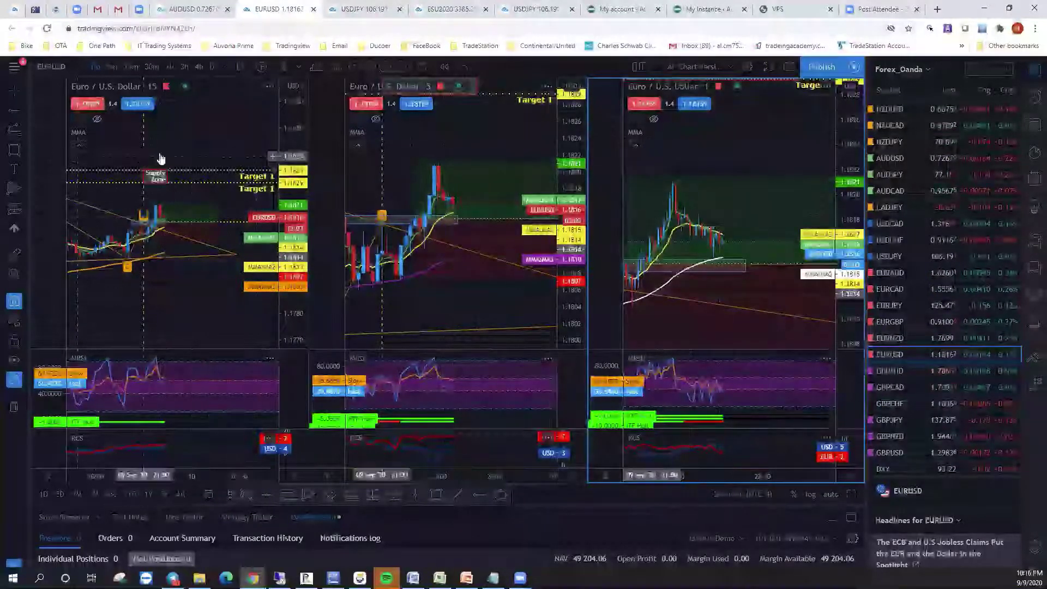
left_click_drag(273, 138, 293, 248)
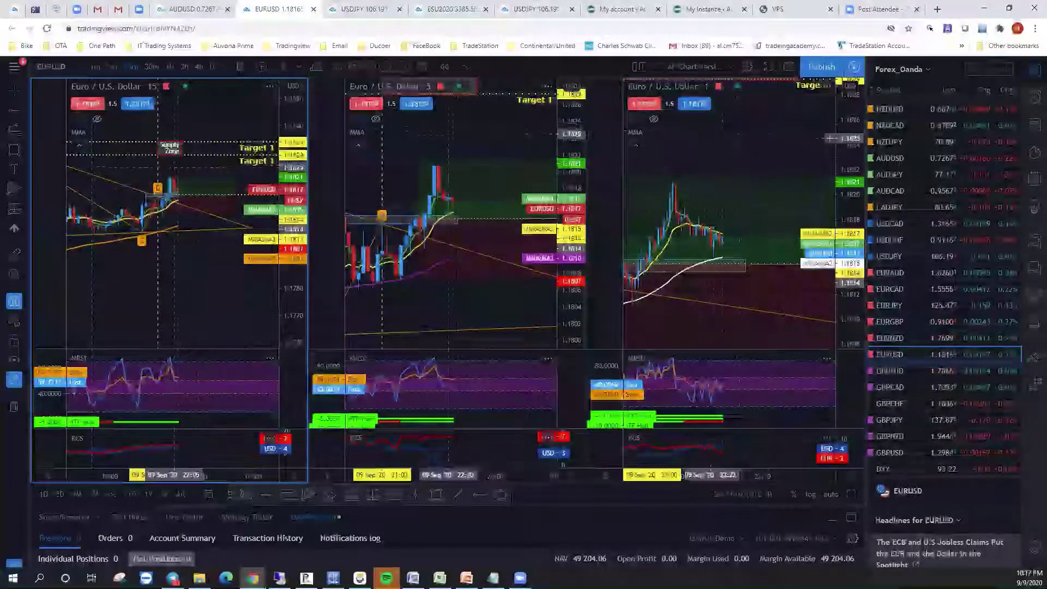
left_click_drag(715, 142, 738, 142)
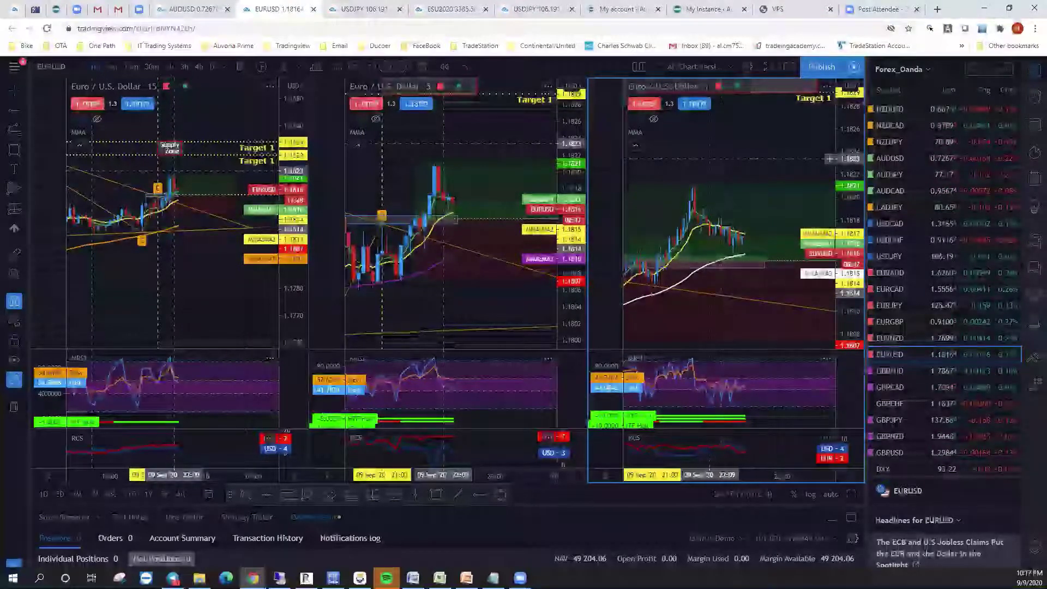
scroll(845, 154, "up", 2)
left_click_drag(858, 148, 823, 178)
left_click_drag(267, 287, 271, 293)
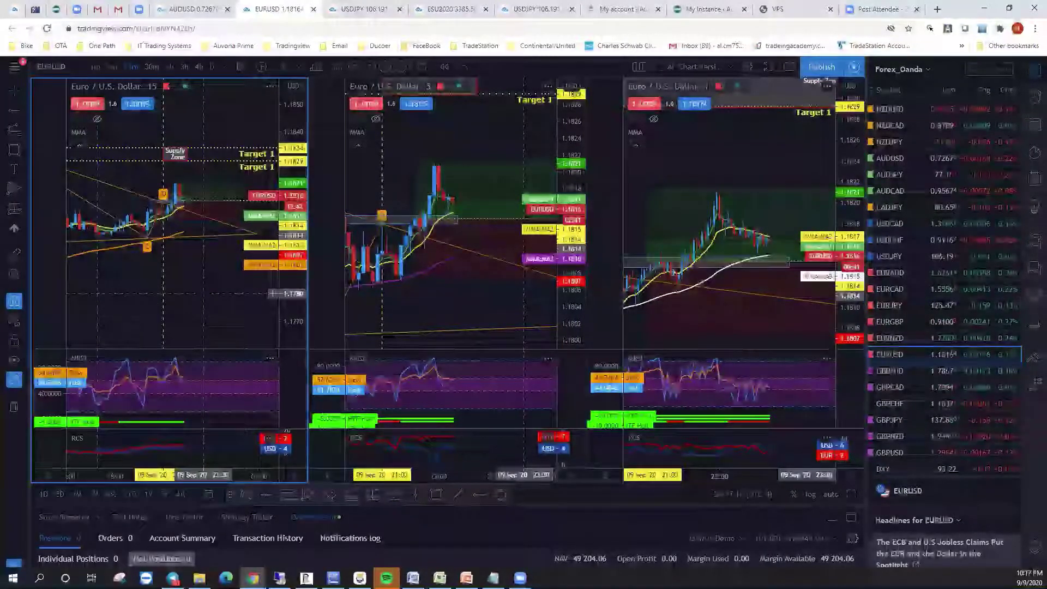